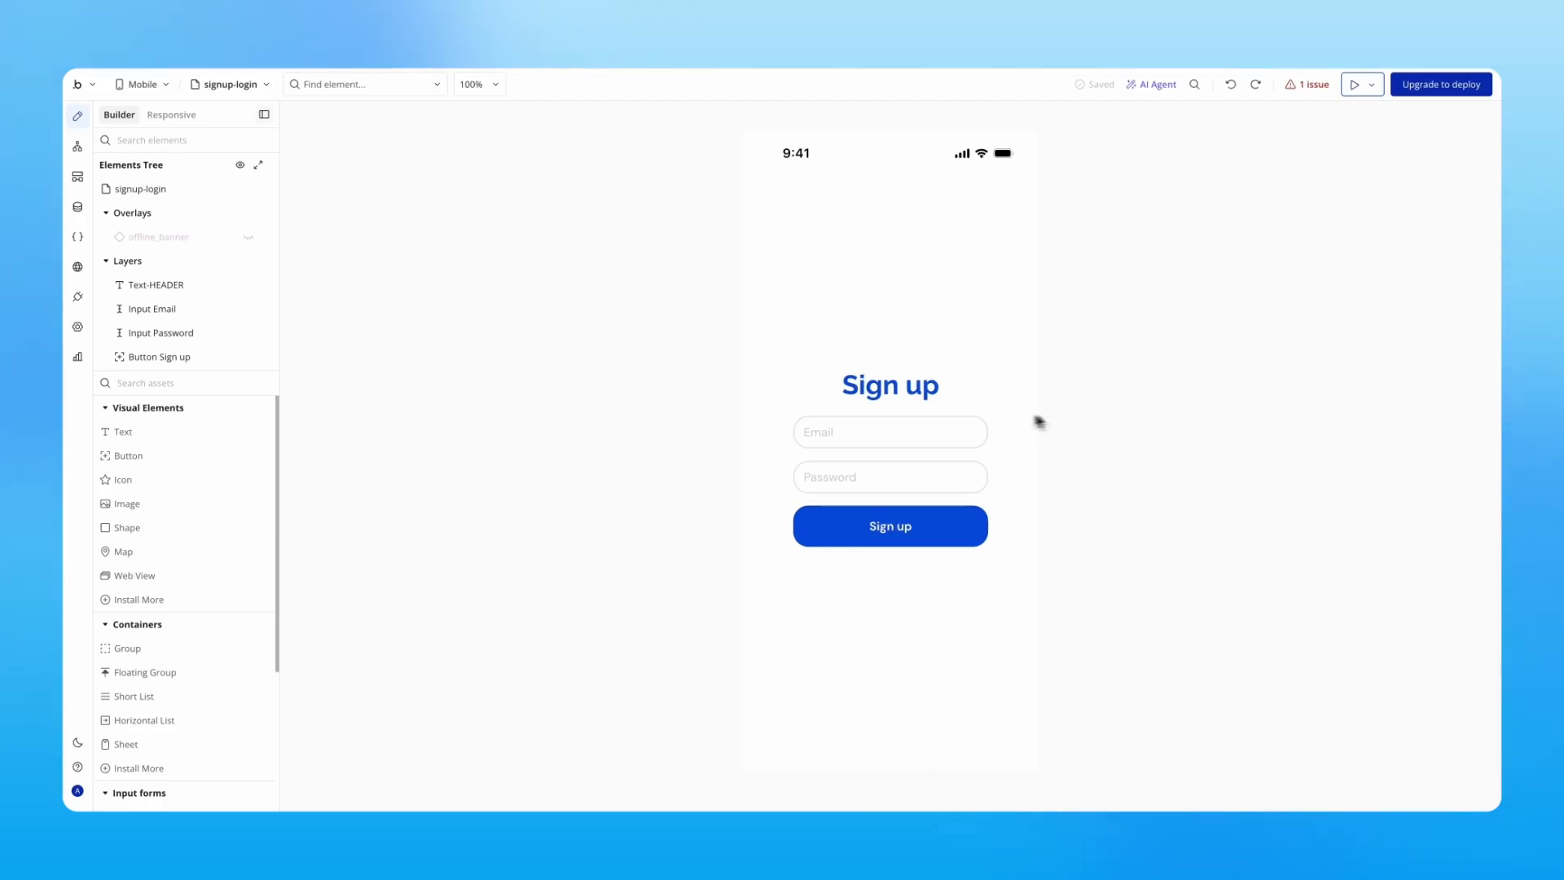
Group the Sign up heading, email input, password input and Sign up button in a column container
left_click(936, 395)
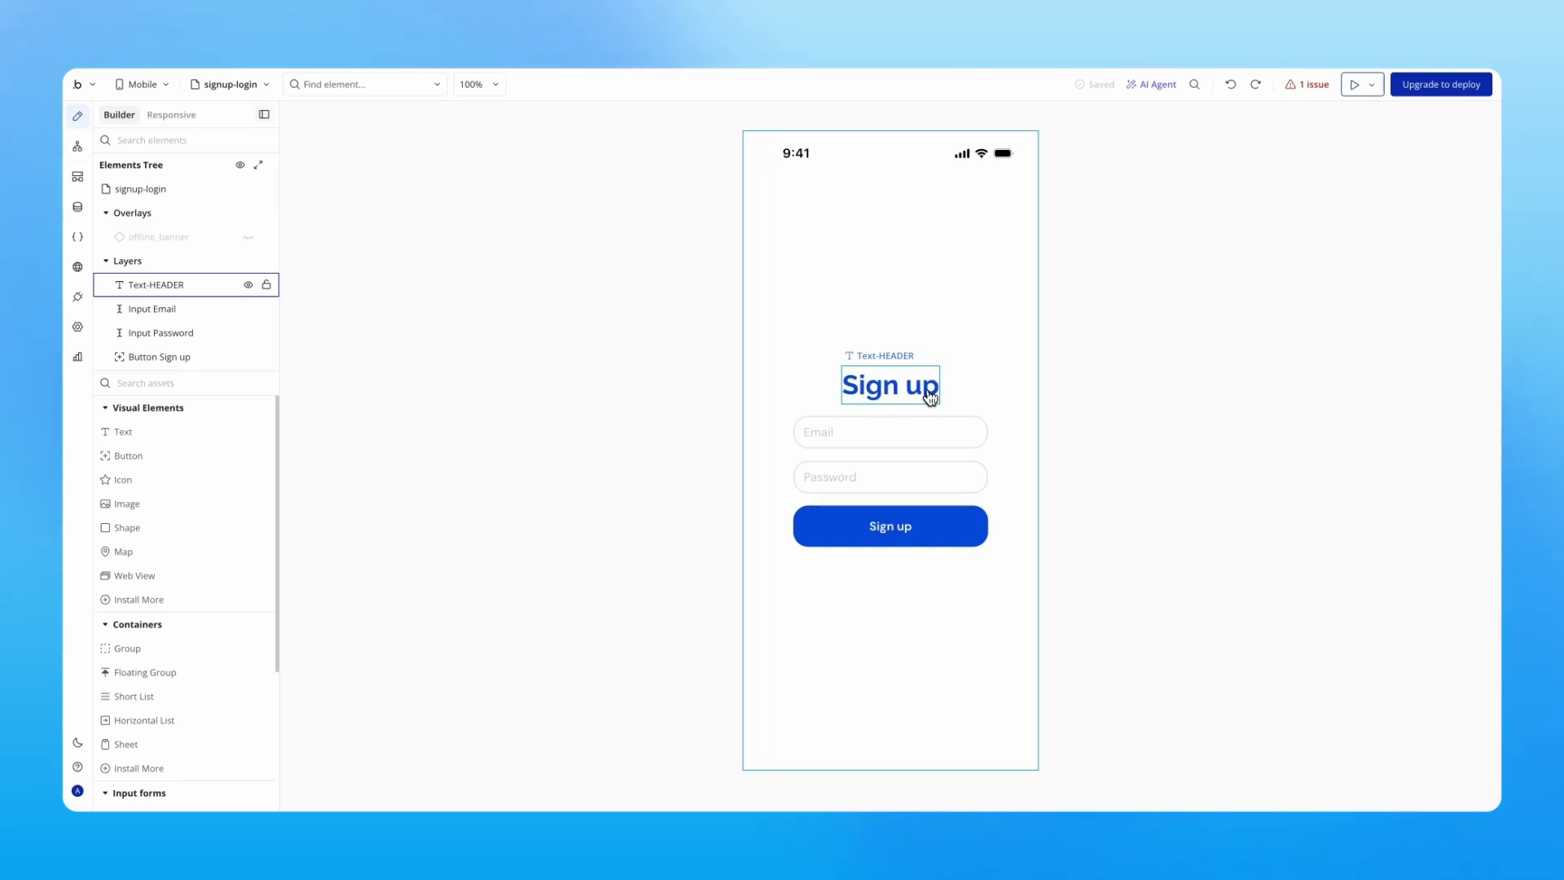
left_click(833, 441, "shift")
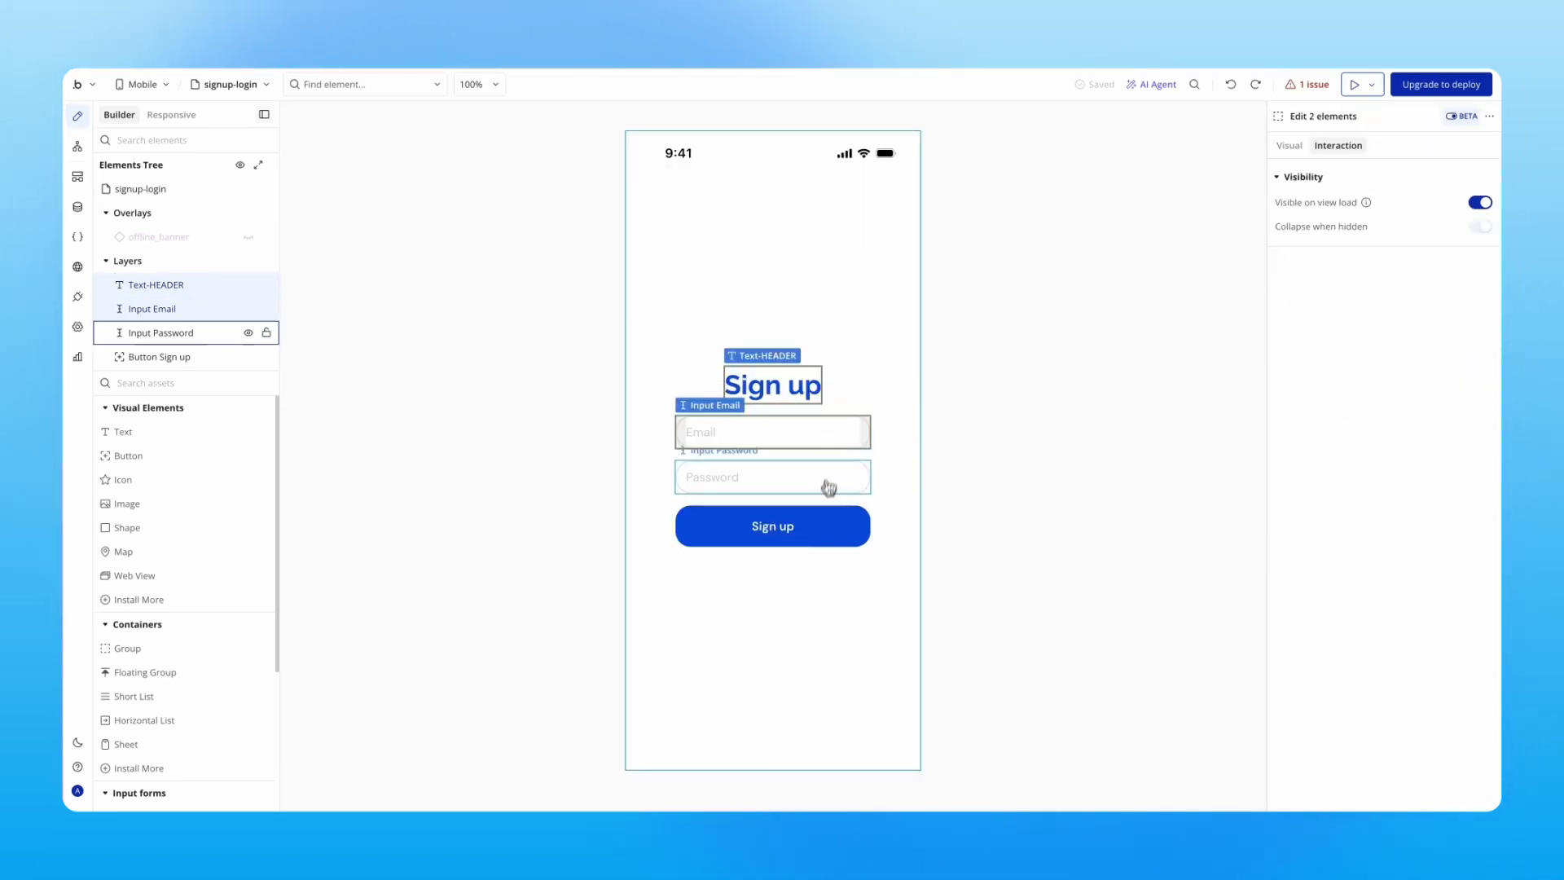
left_click(818, 484, "shift")
left_click(809, 534, "shift")
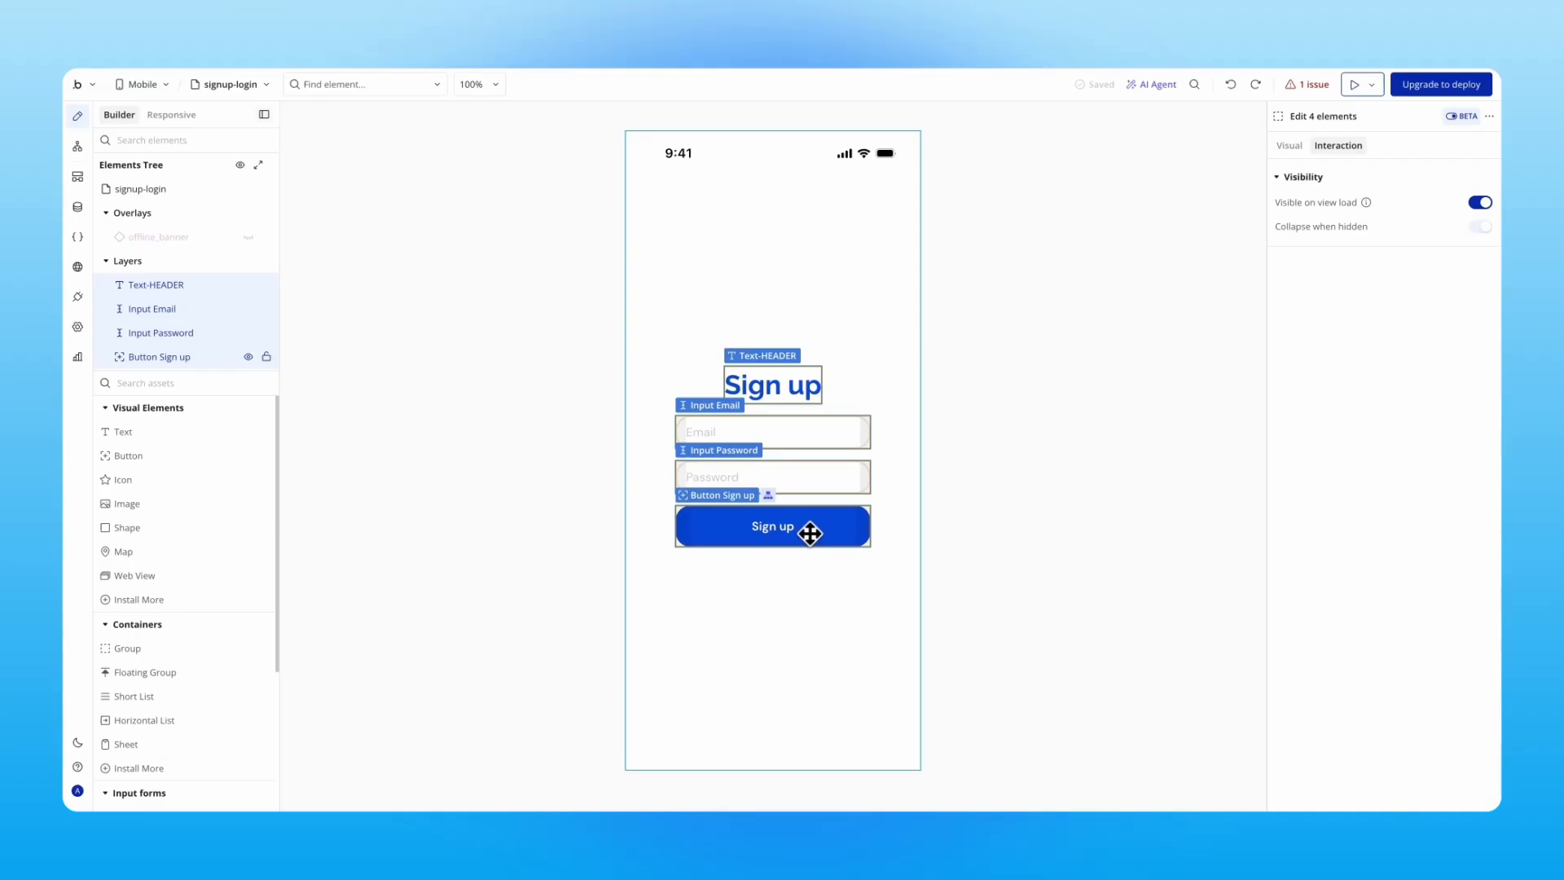
right_click(806, 383)
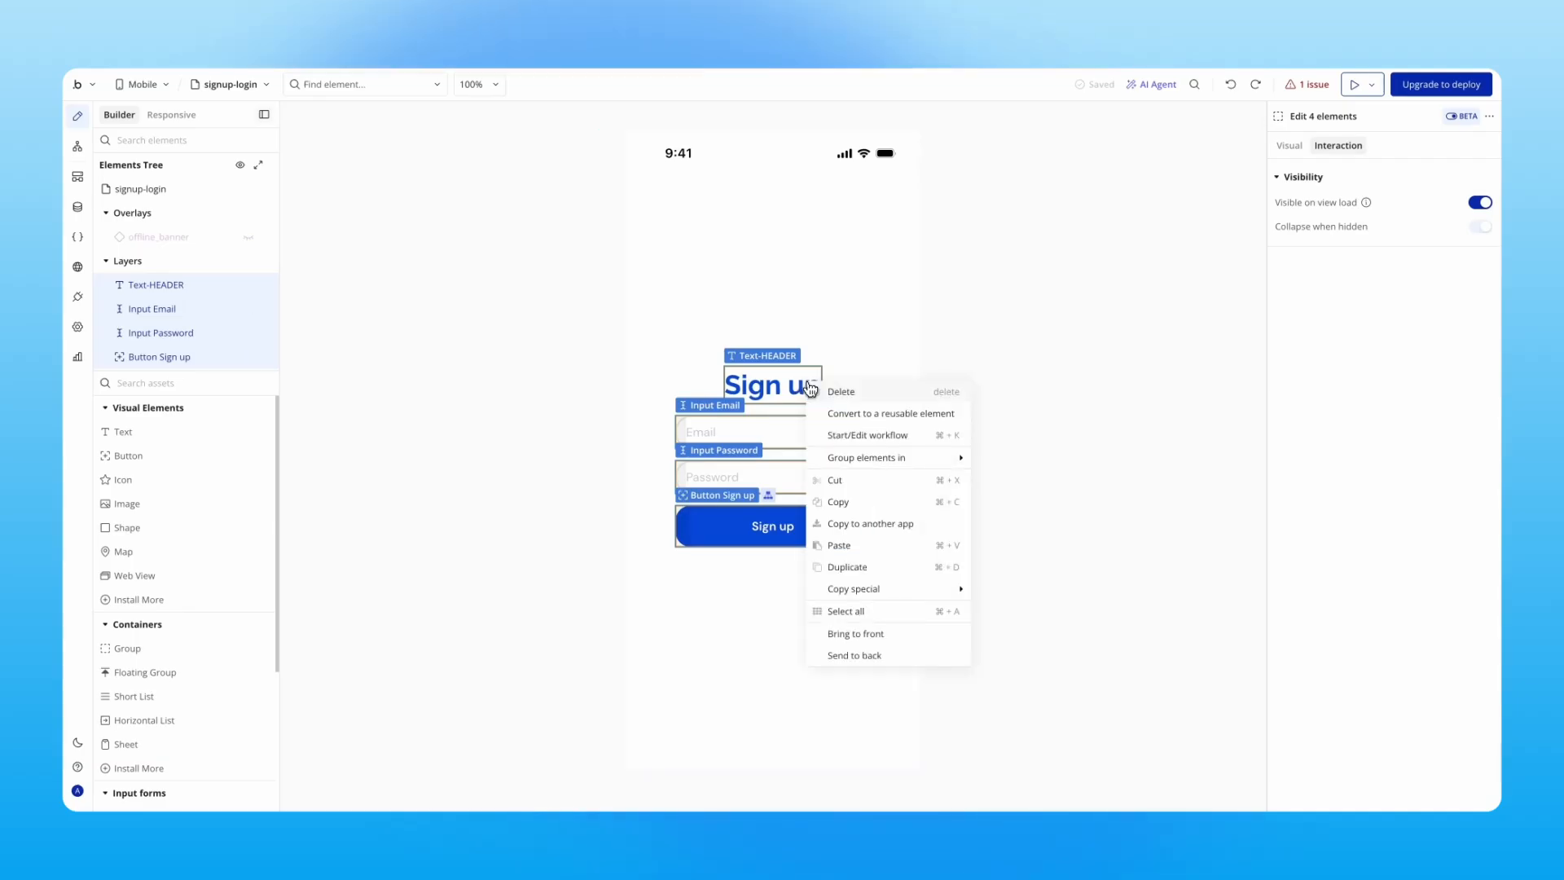
mouse_move(885, 466)
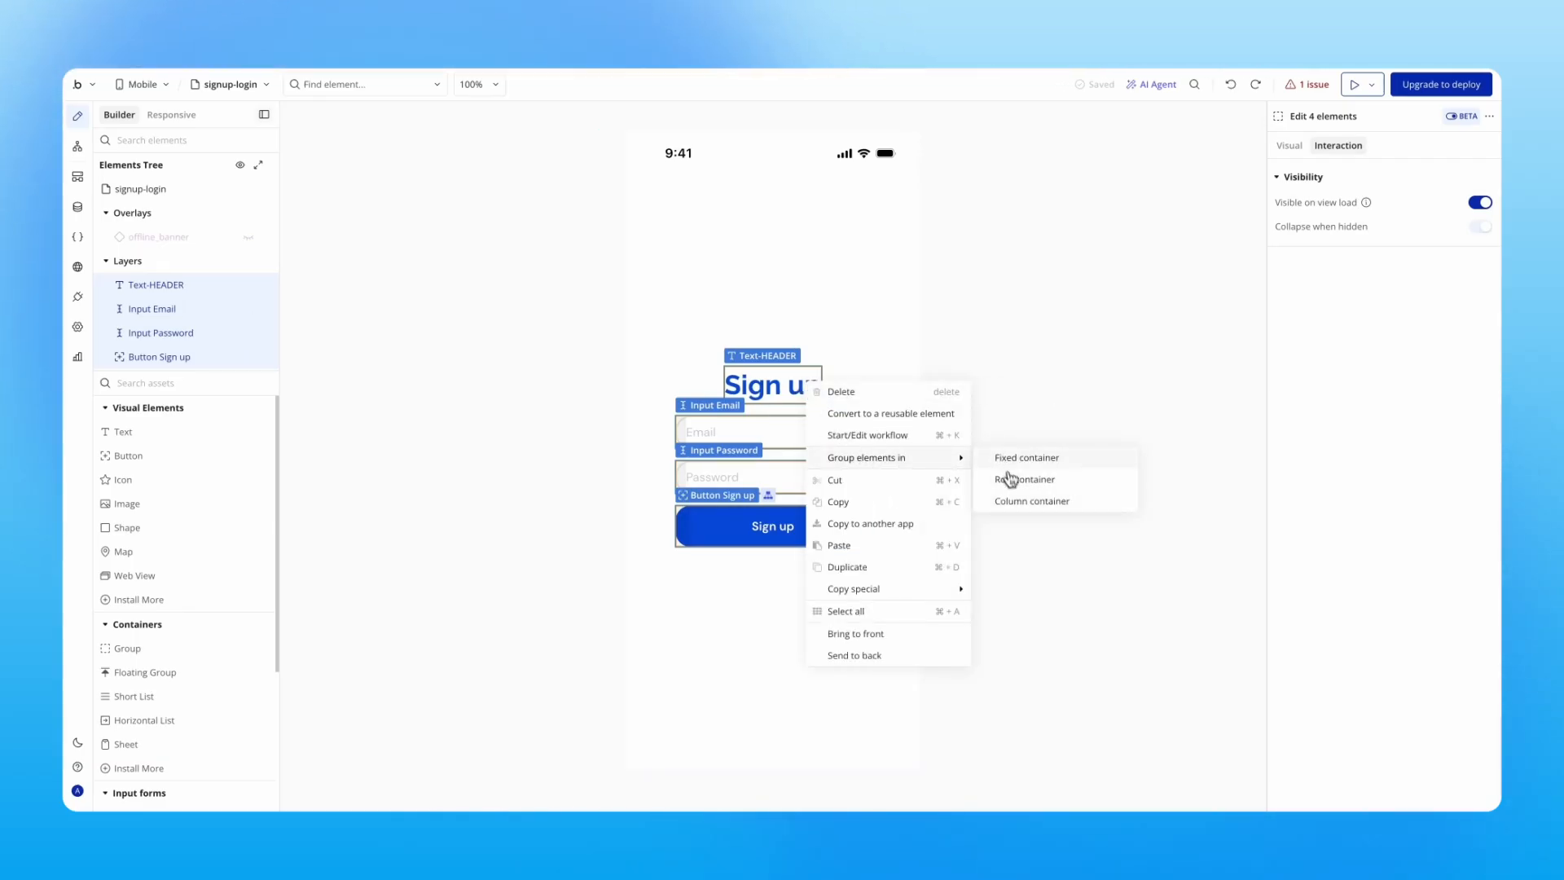
left_click(1013, 503)
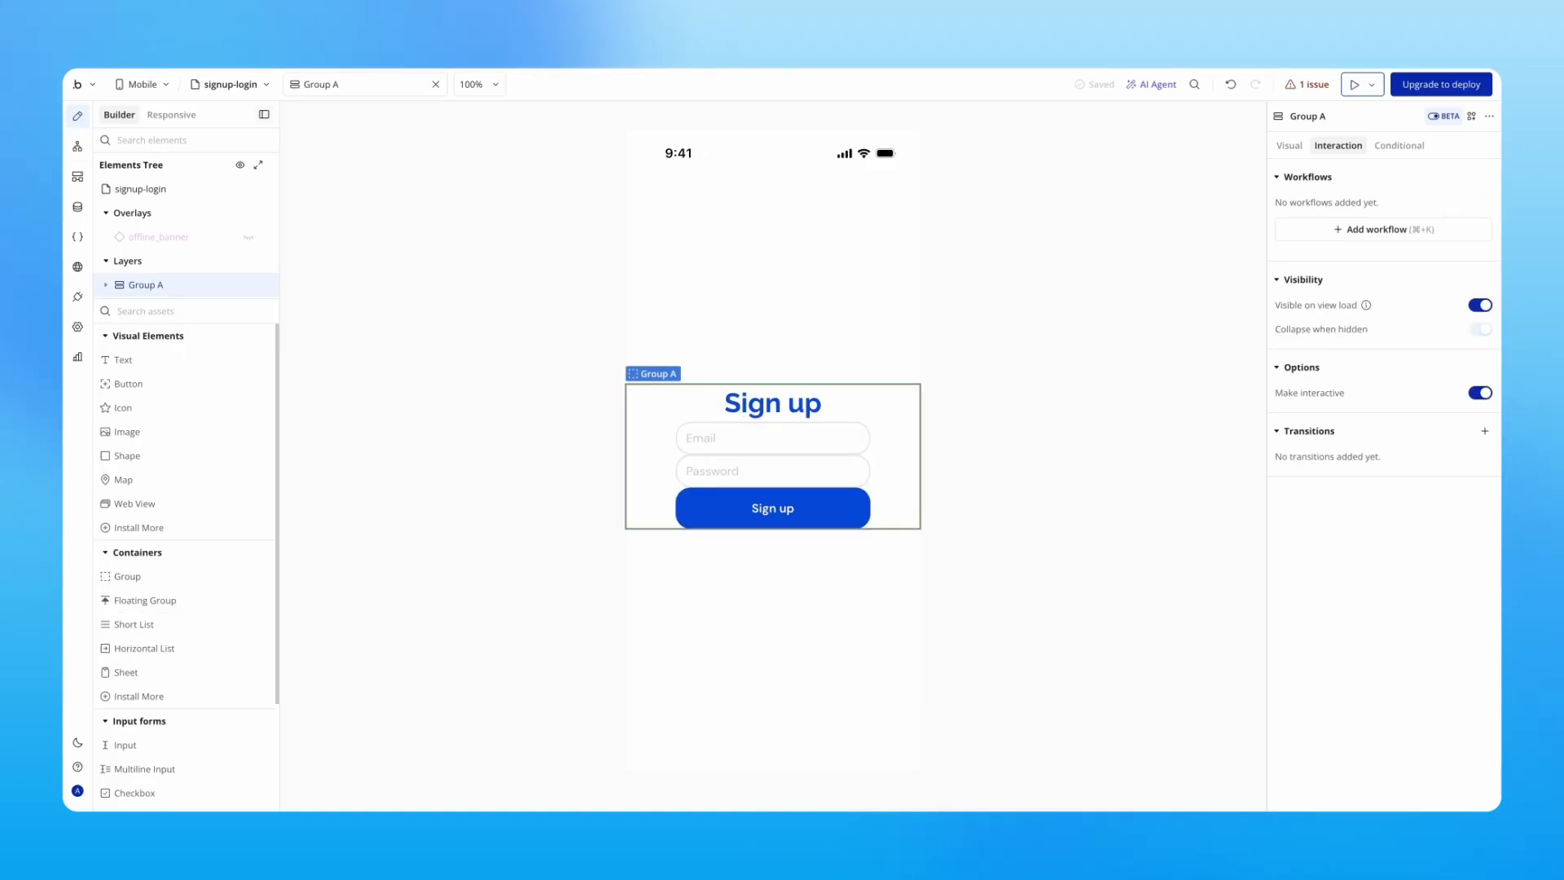
Set the row gap of the new sign-up group to 16 px
left_click(877, 261)
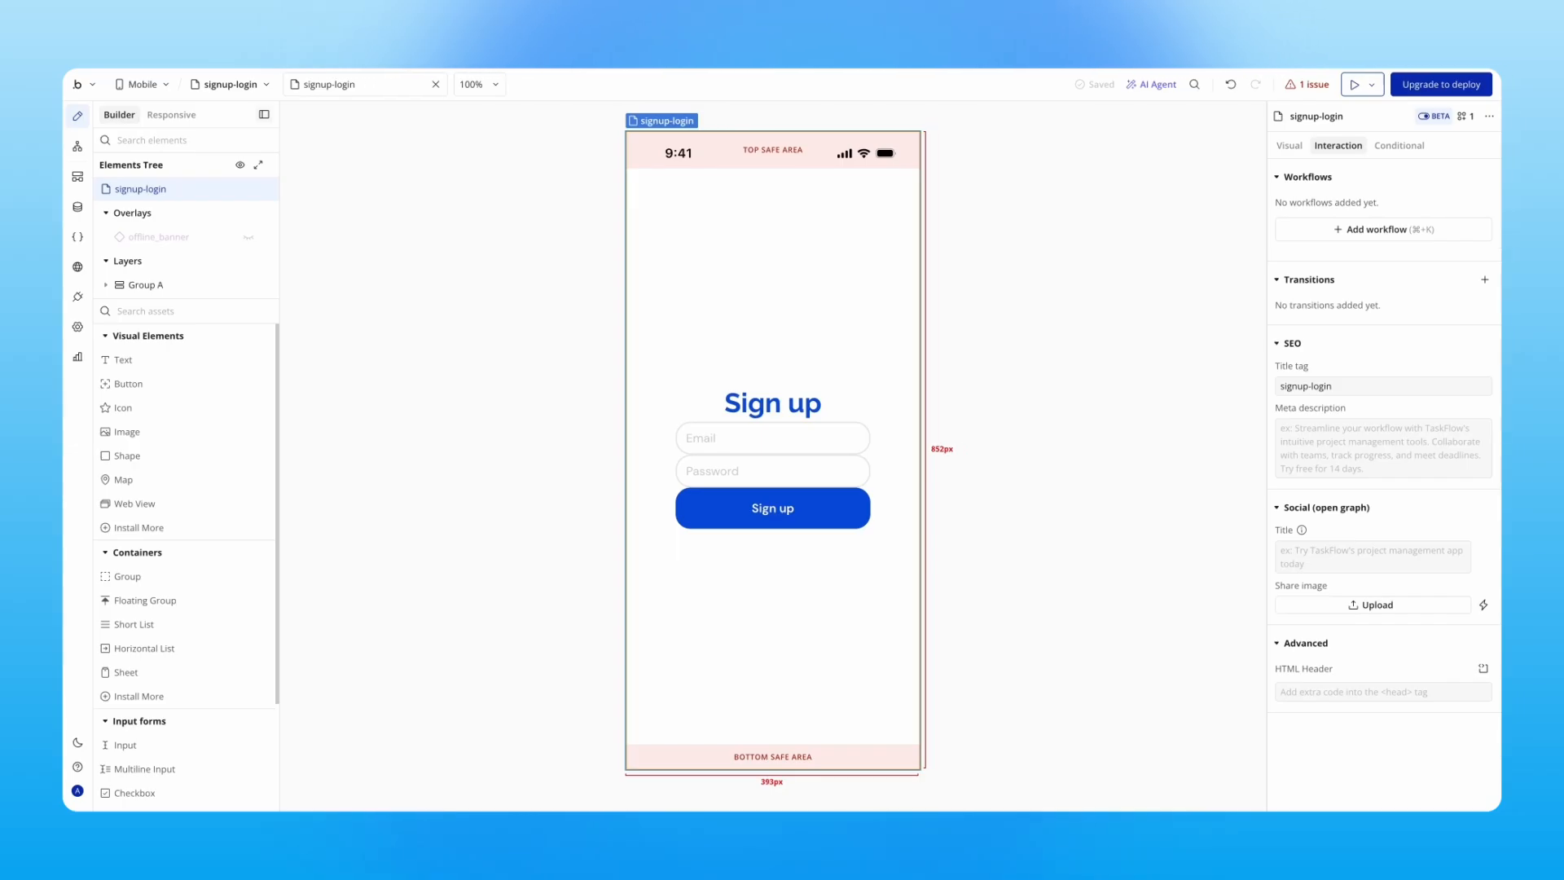
left_click(772, 404)
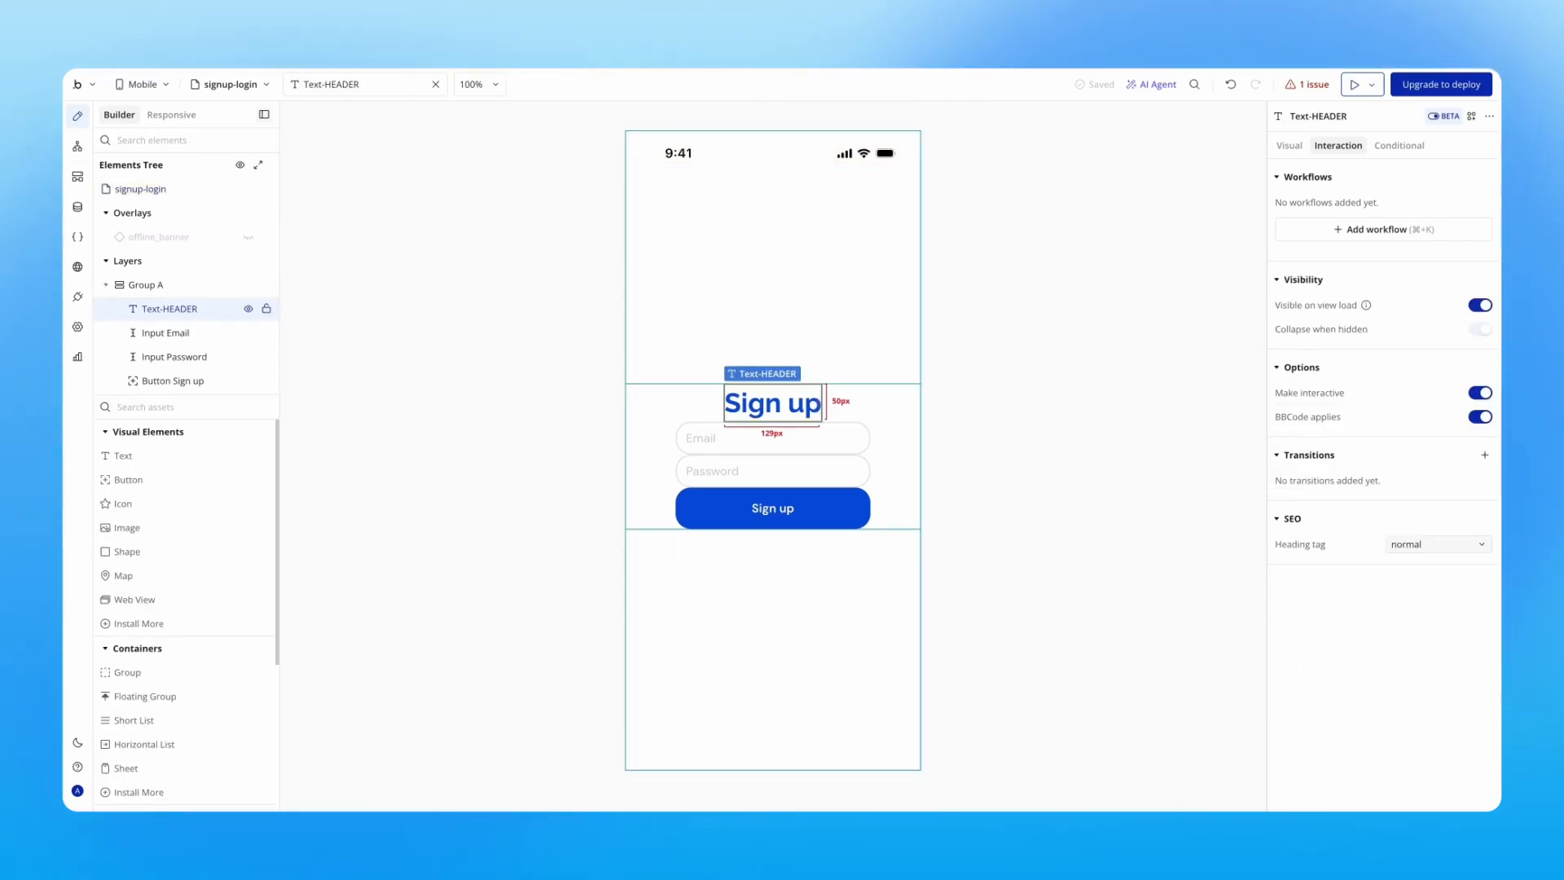
left_click(855, 405)
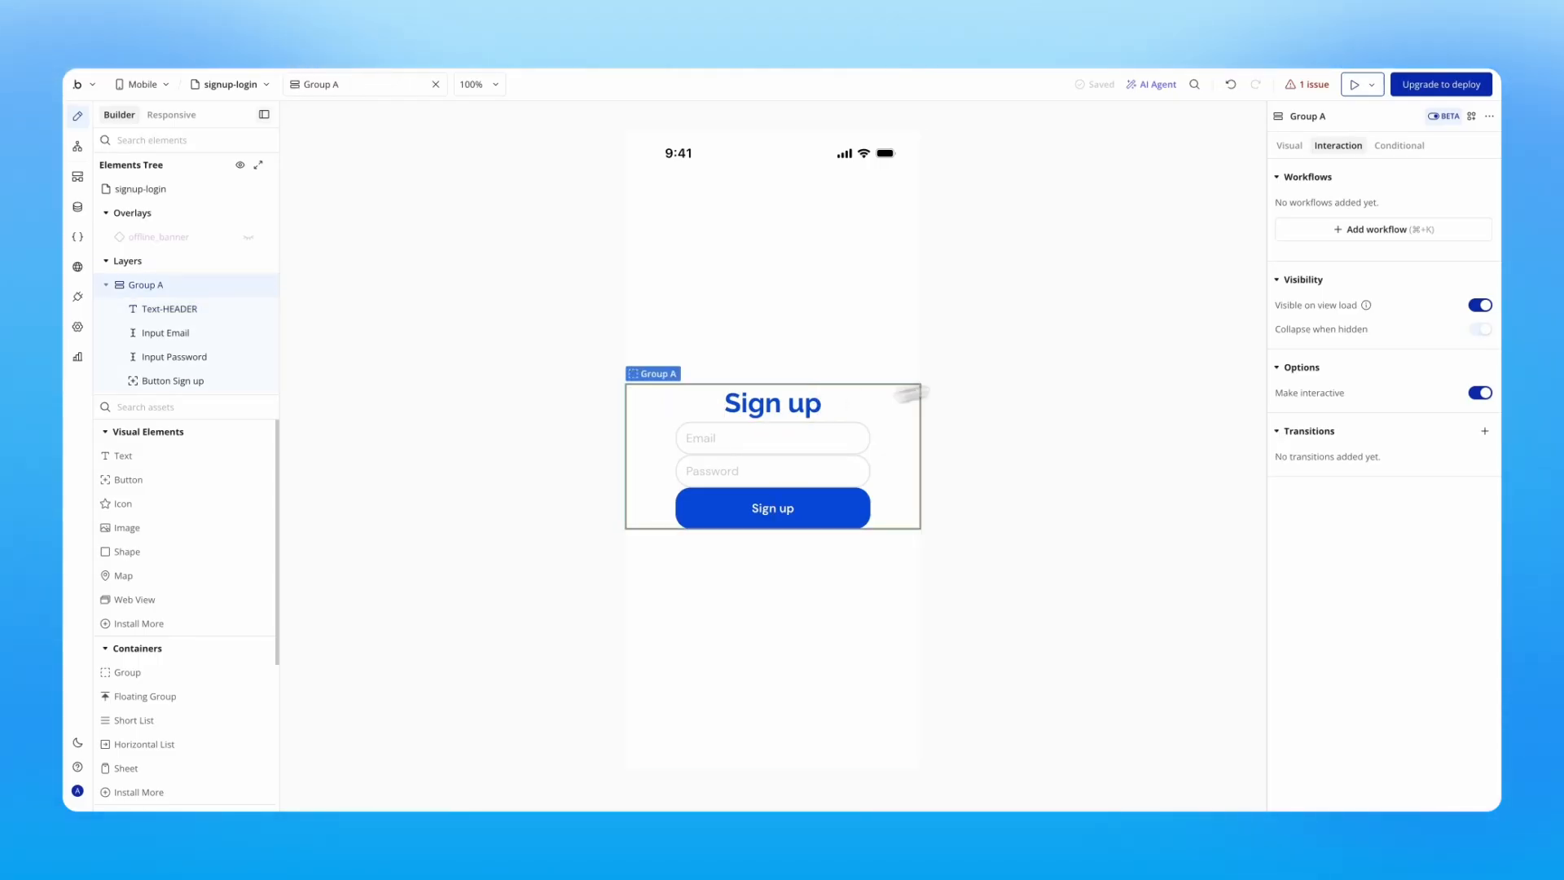
left_click(1294, 147)
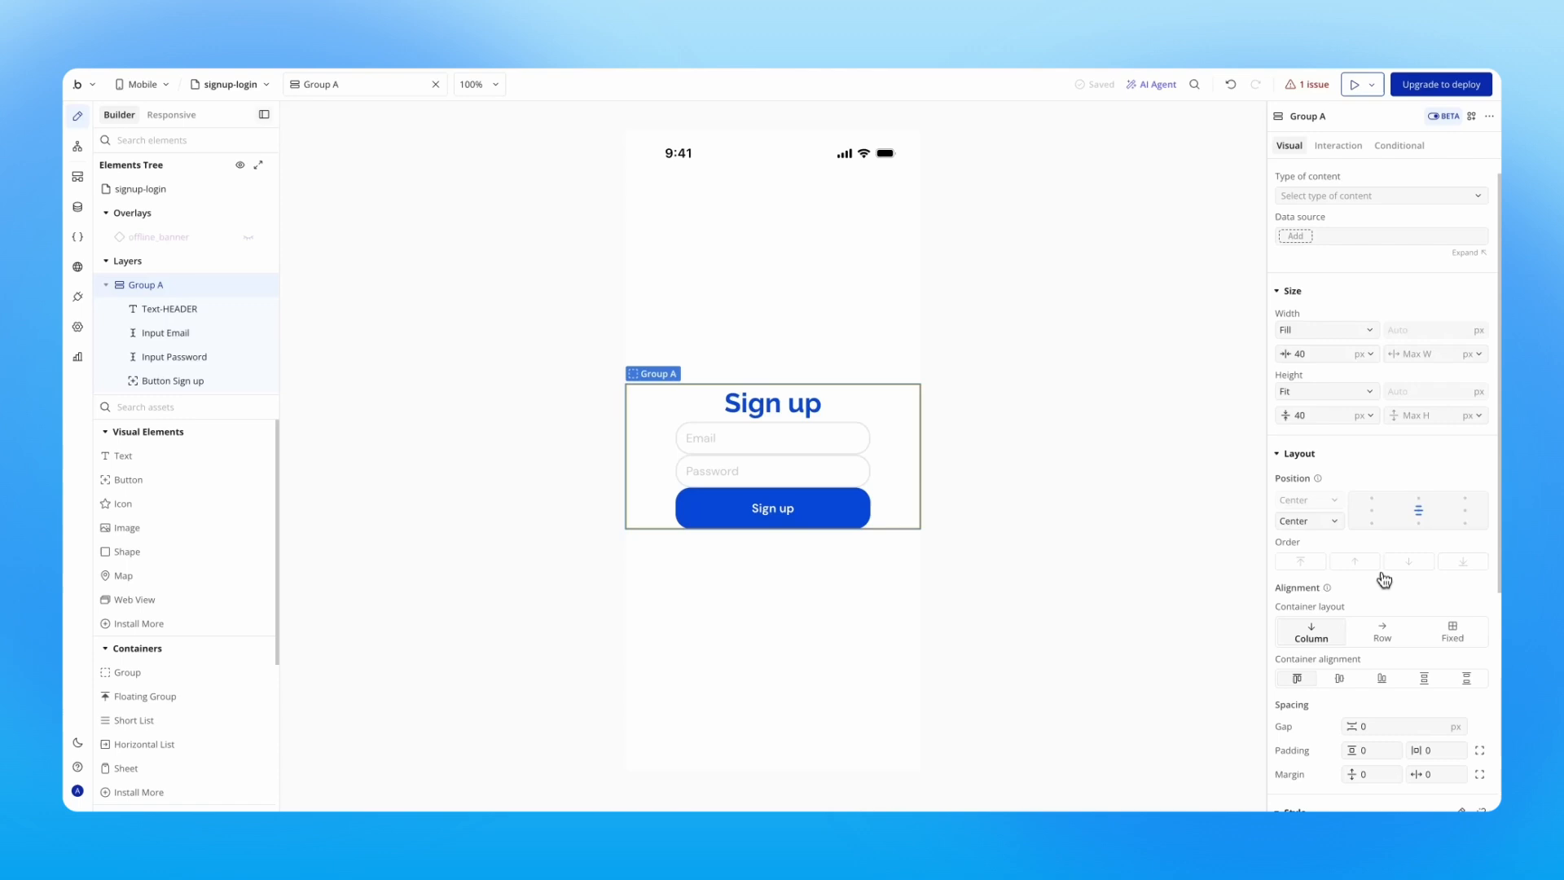
scroll(1385, 580, "down", 3)
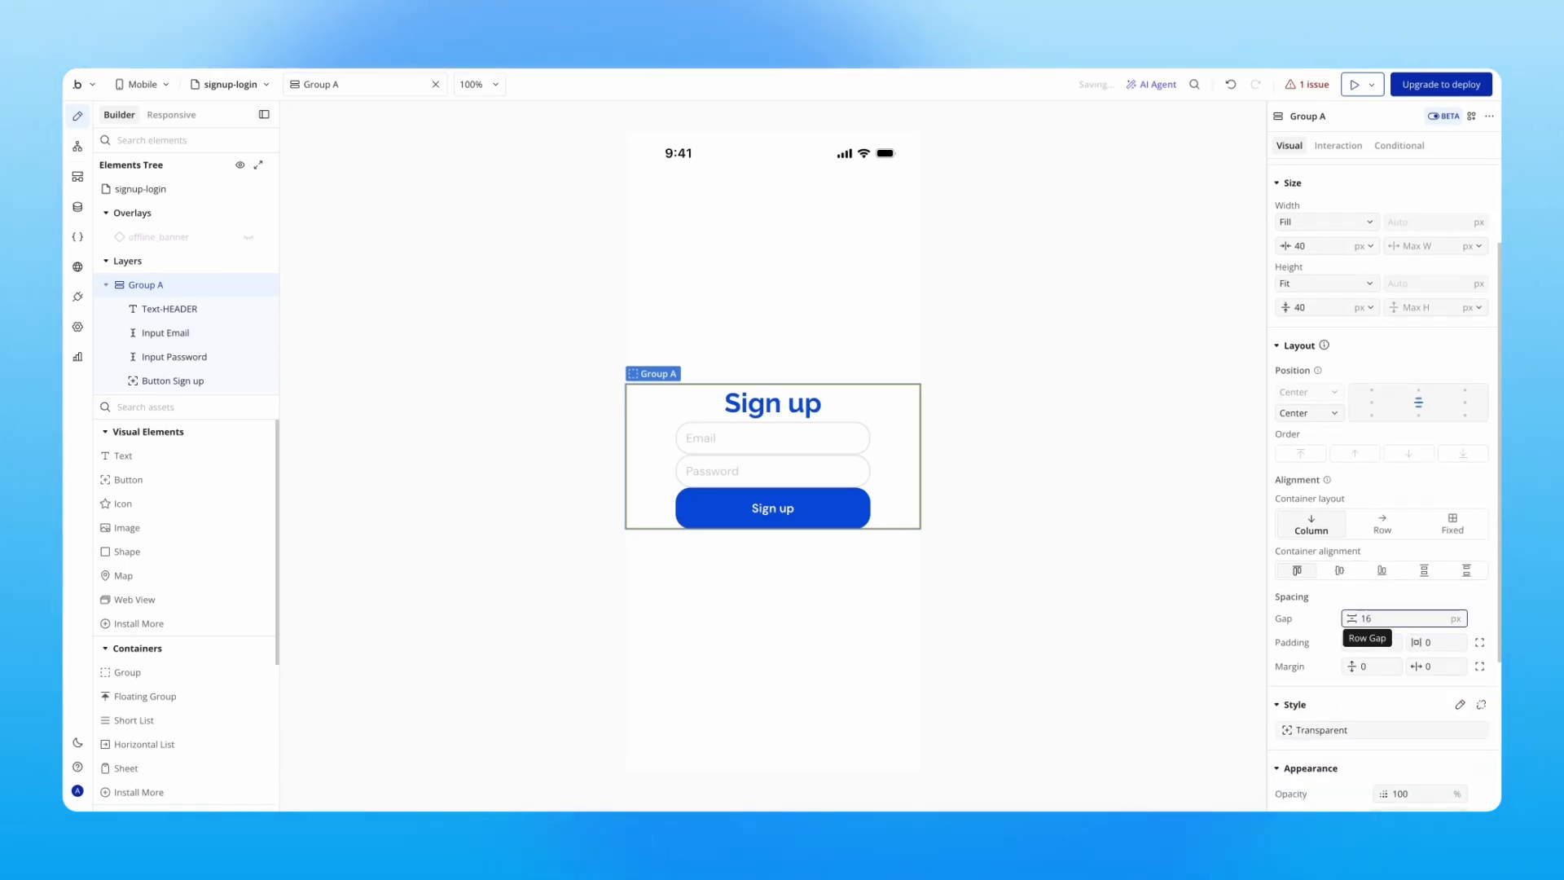
key("Return")
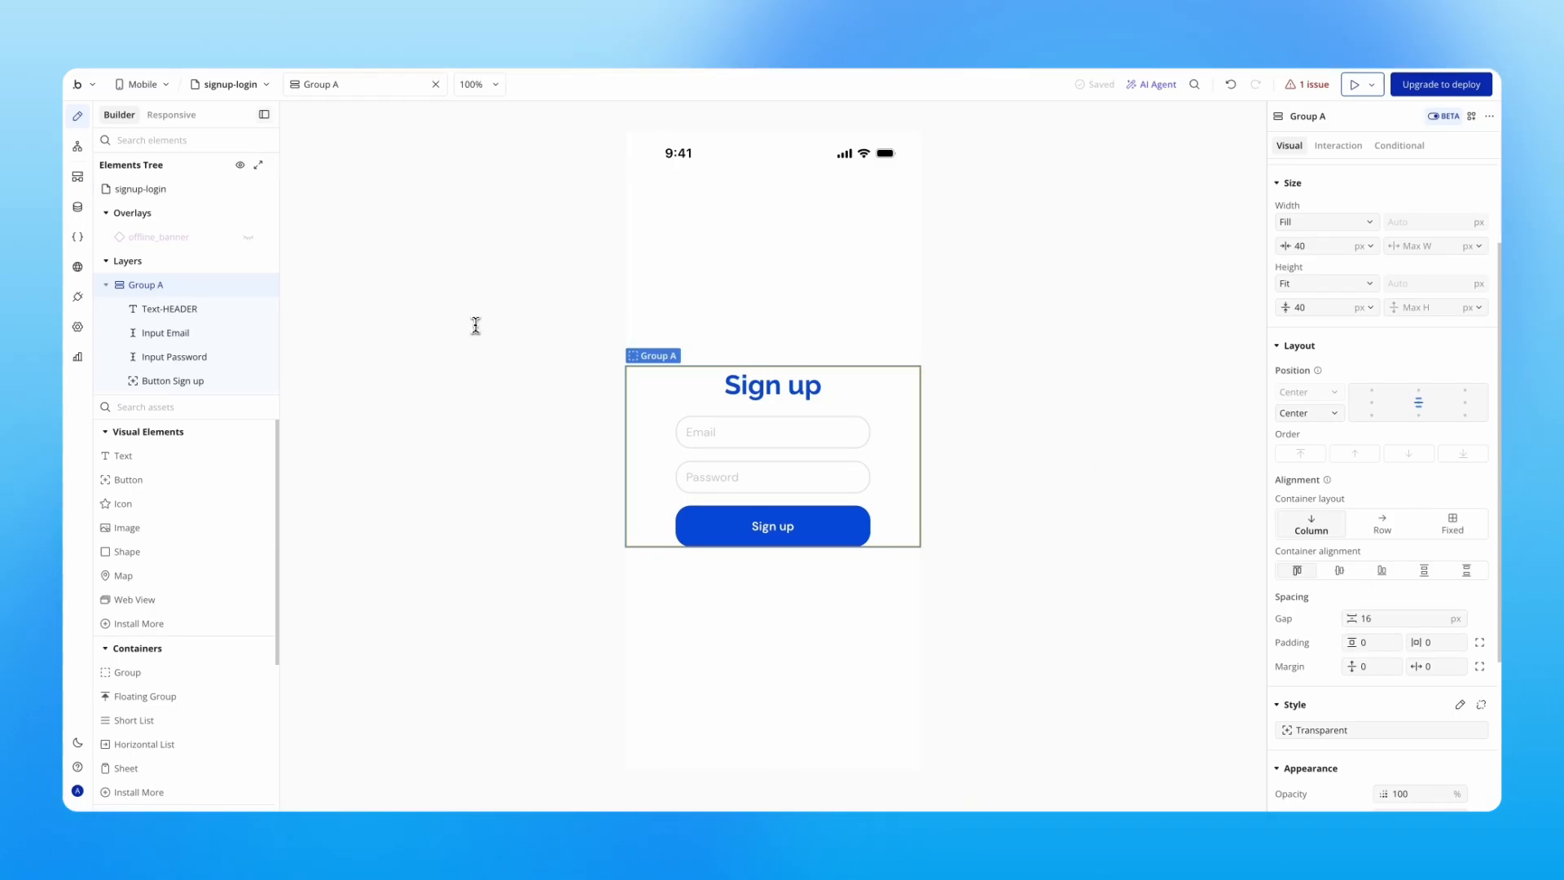
Rename the group as G-Signup, duplicate it, and name the copy G-Login
double_click(1318, 117)
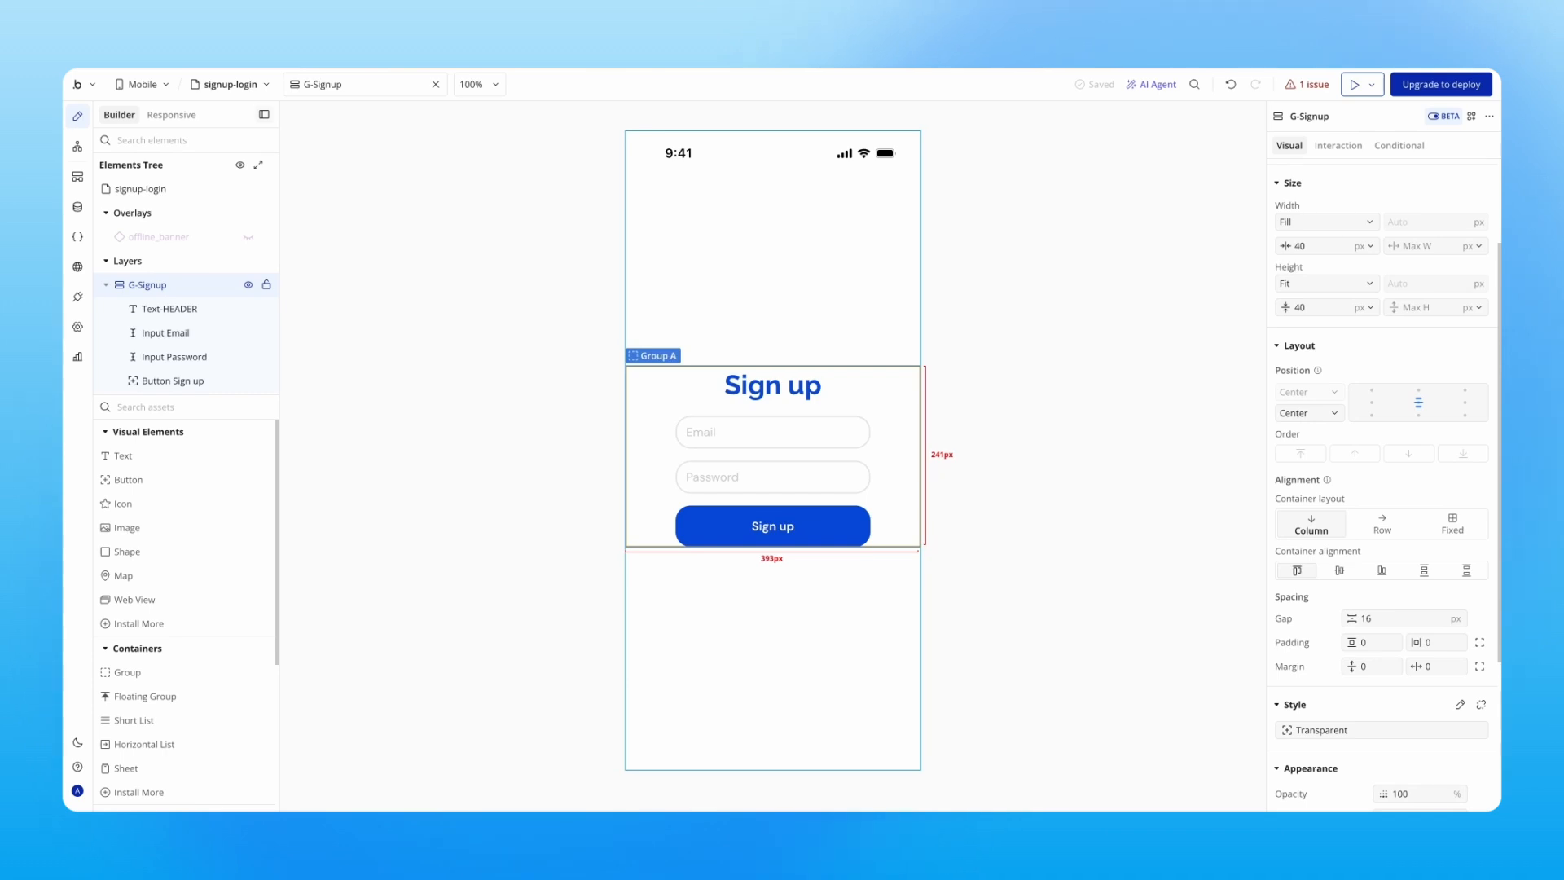
key("ctrl+d")
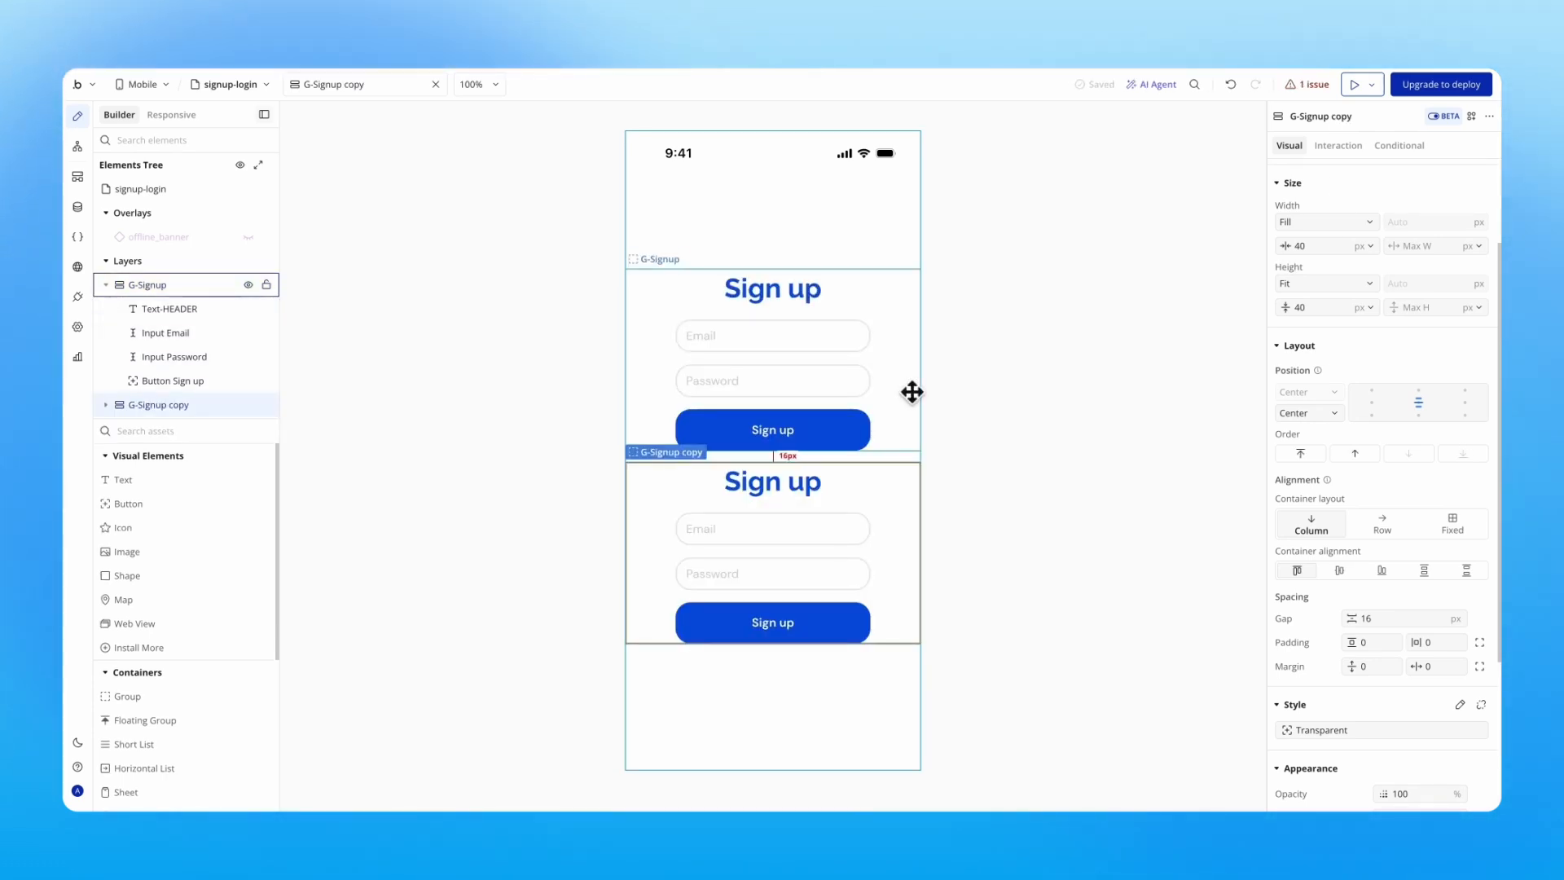
left_click(1343, 117)
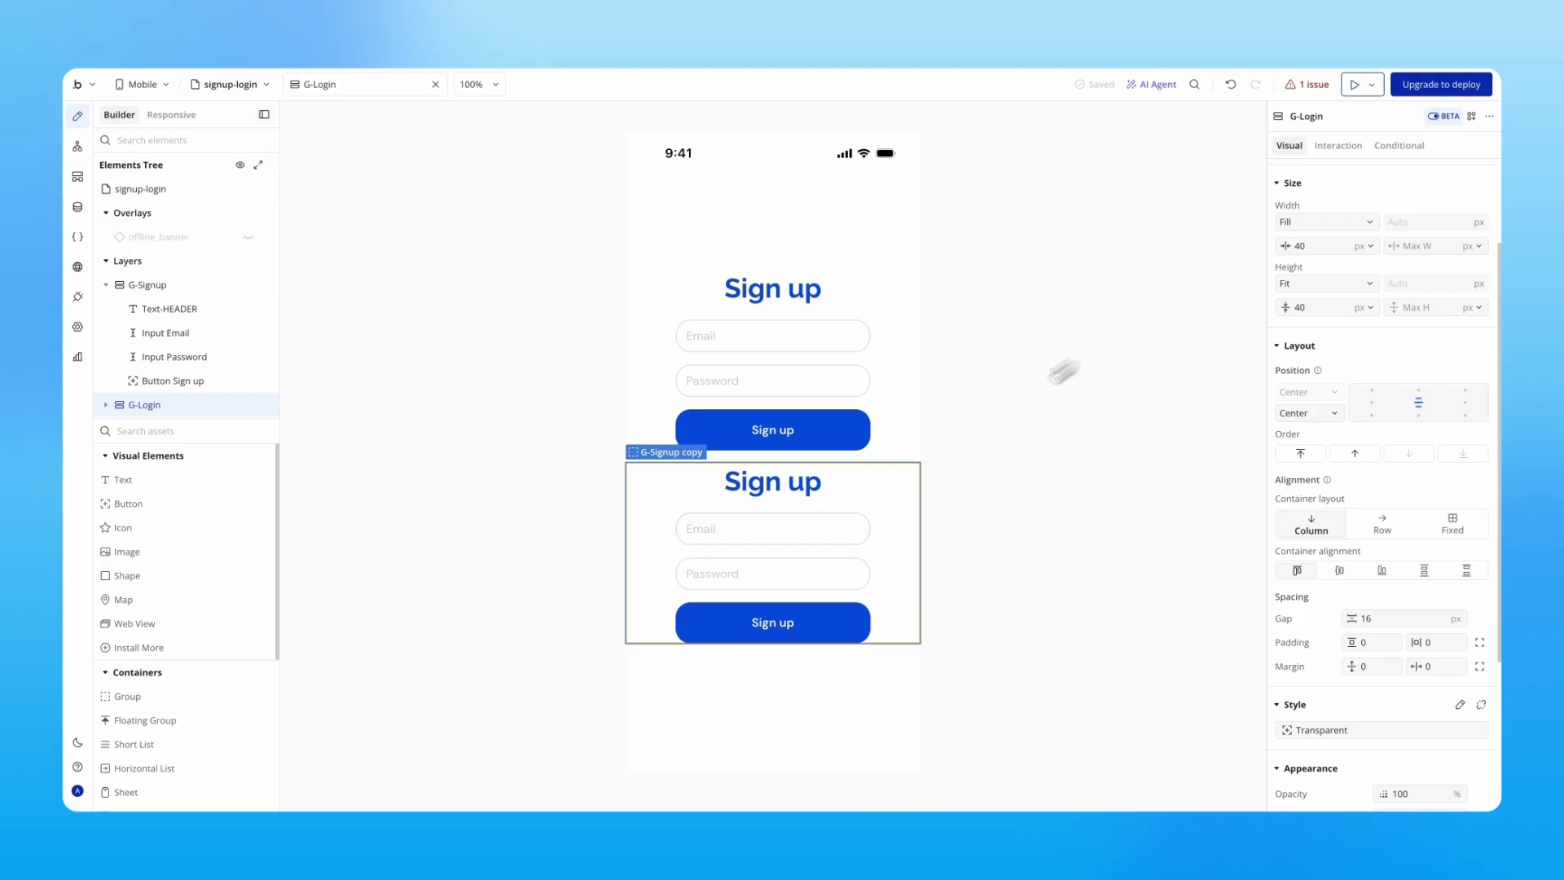
Change the heading text in the G-Login group to "Login"
left_click(785, 497)
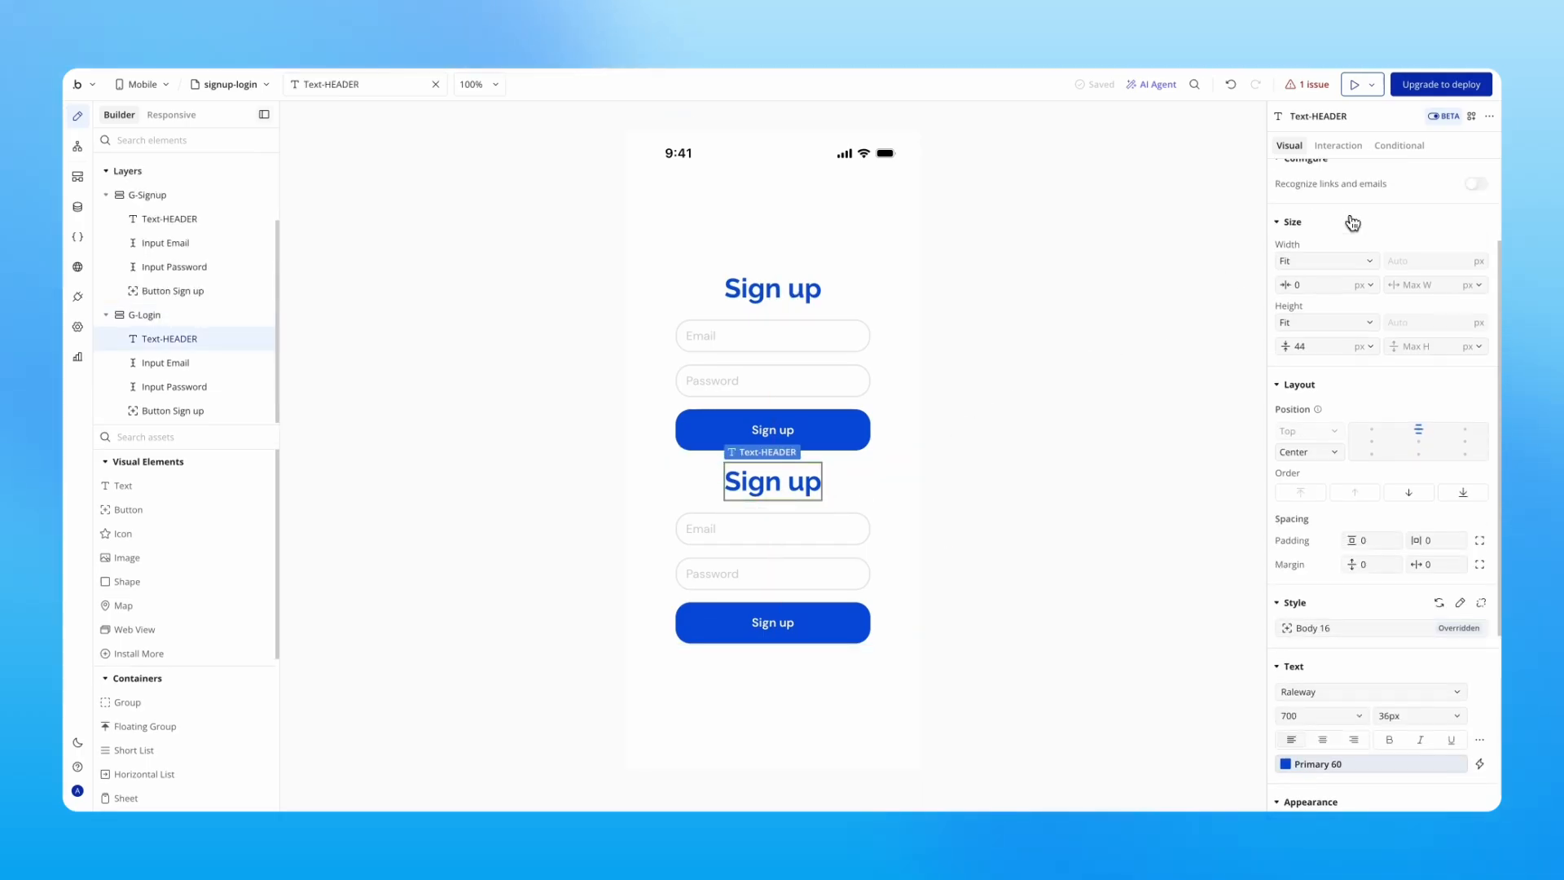
scroll(1352, 223, "up", 3)
triple_click(1349, 218)
type("Login")
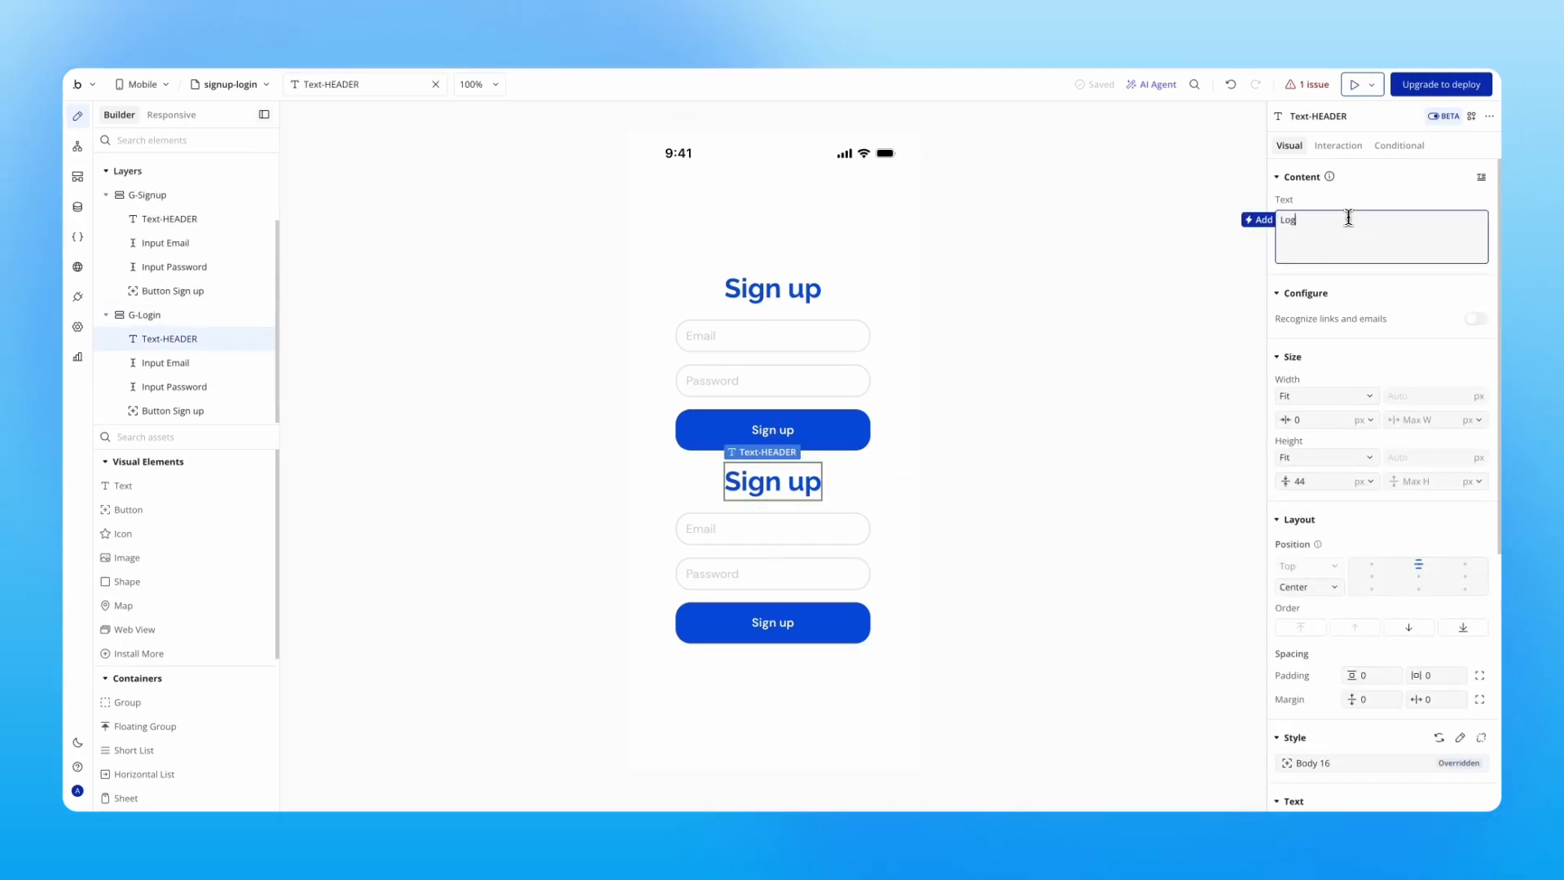
Change the button text in the G-Login group to "Login"
left_click(811, 632)
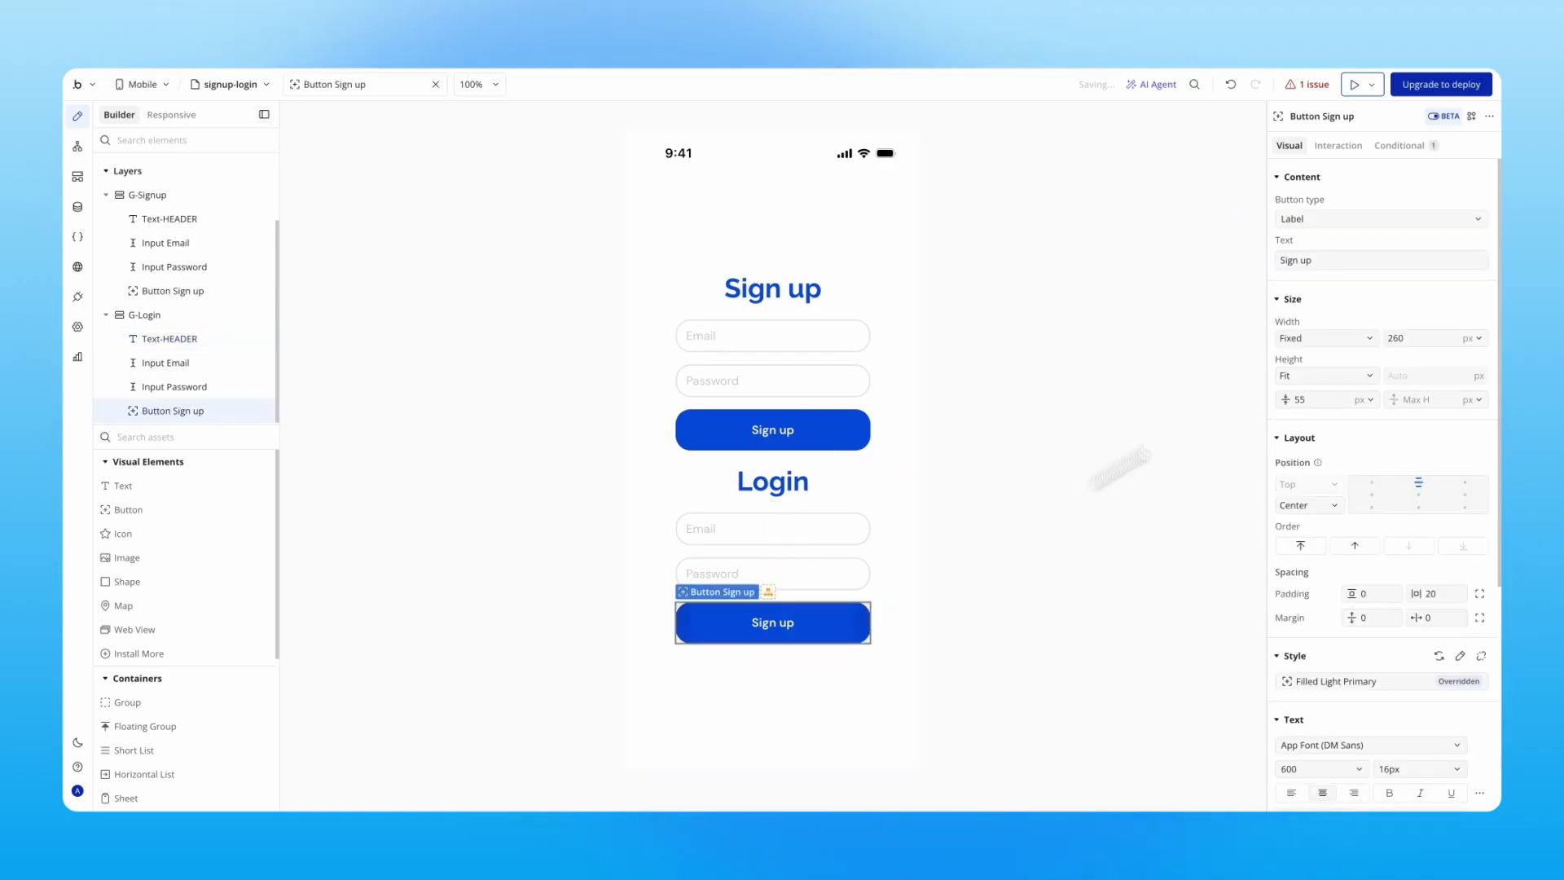
triple_click(1350, 261)
type("L")
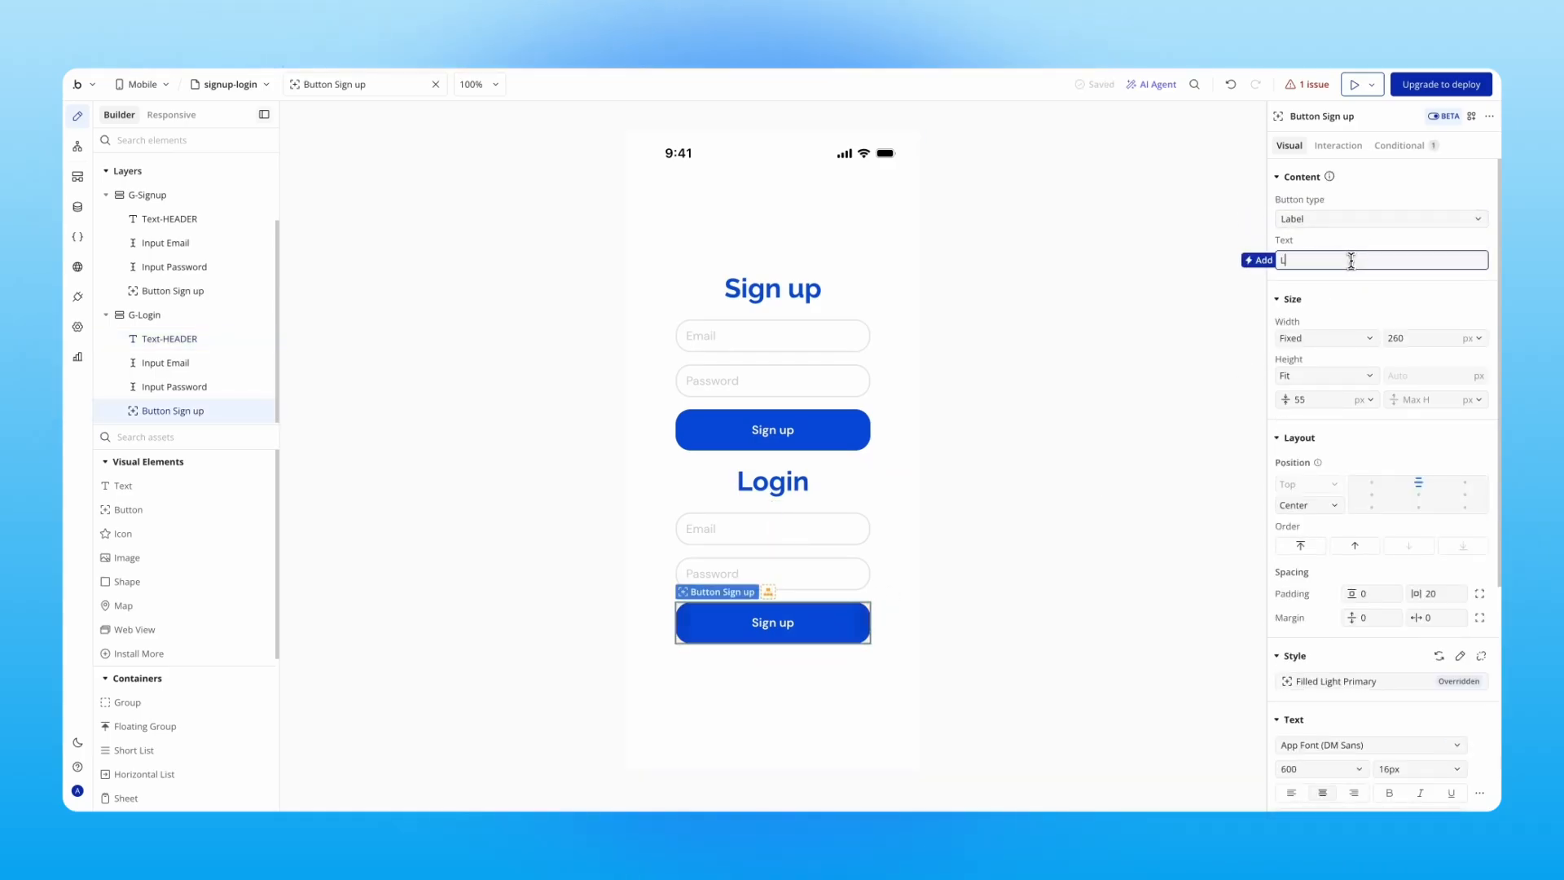
type("ogin")
left_click(1359, 308)
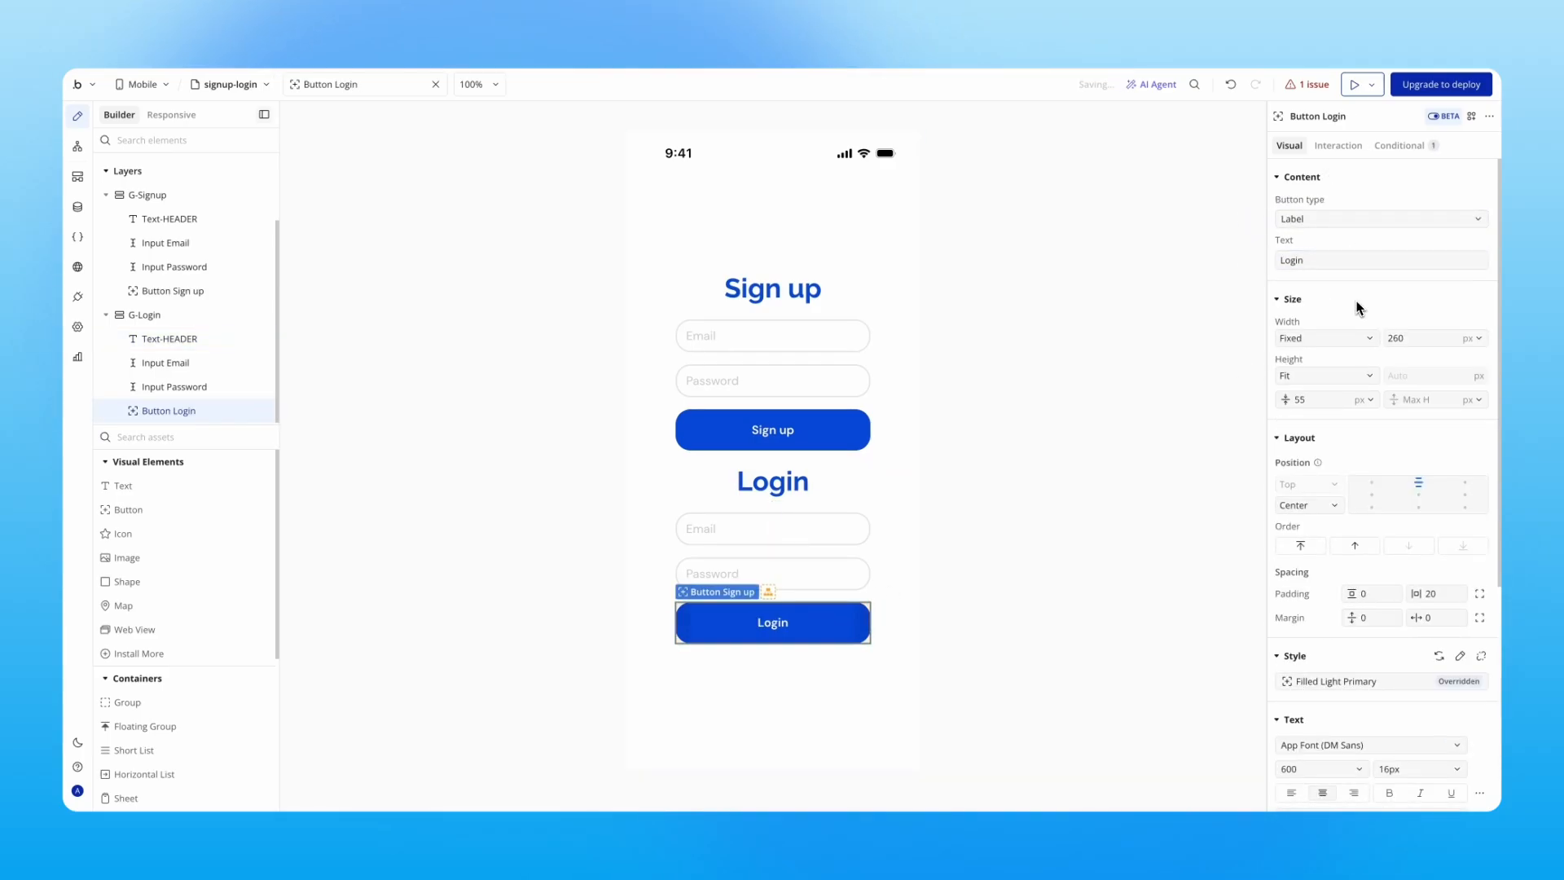
left_click(1138, 343)
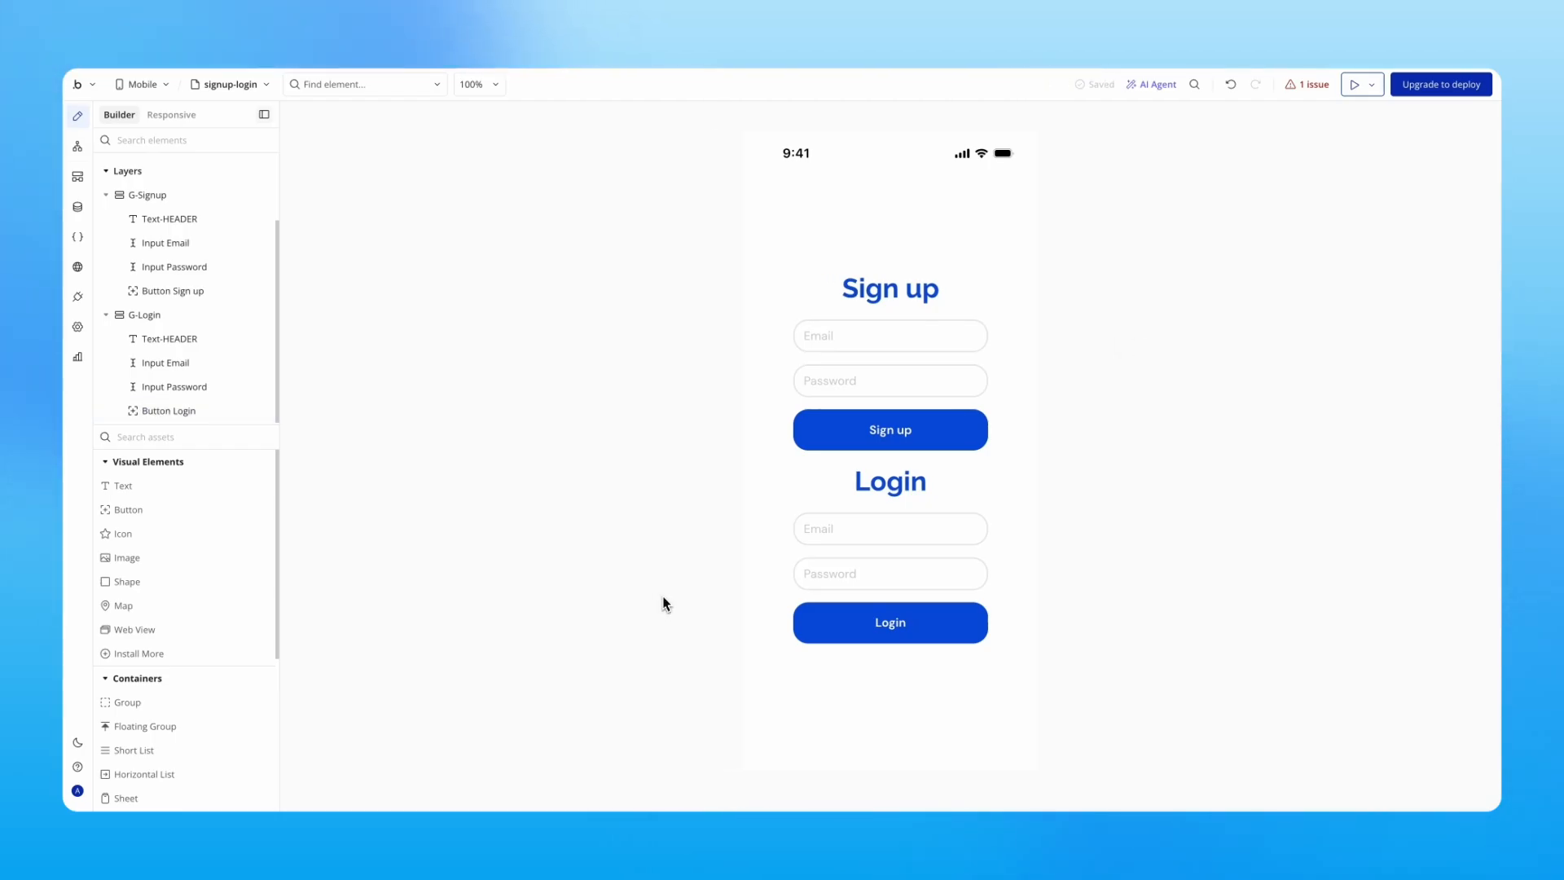
Review the Login button's conditional and give the button a workflow with the Log the user in action
left_click(823, 525)
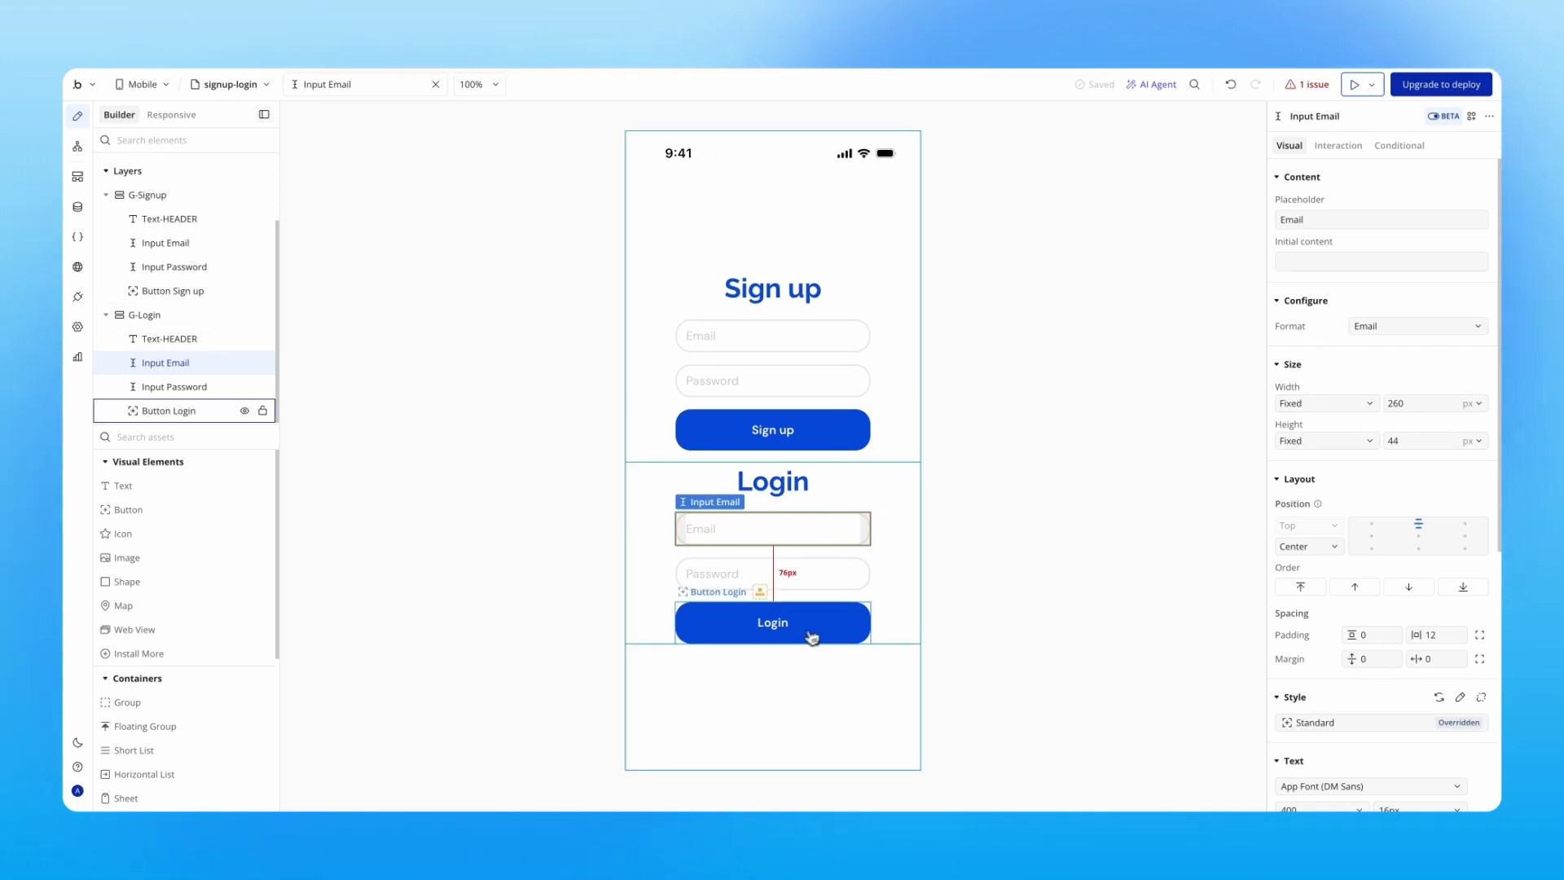
left_click(798, 578)
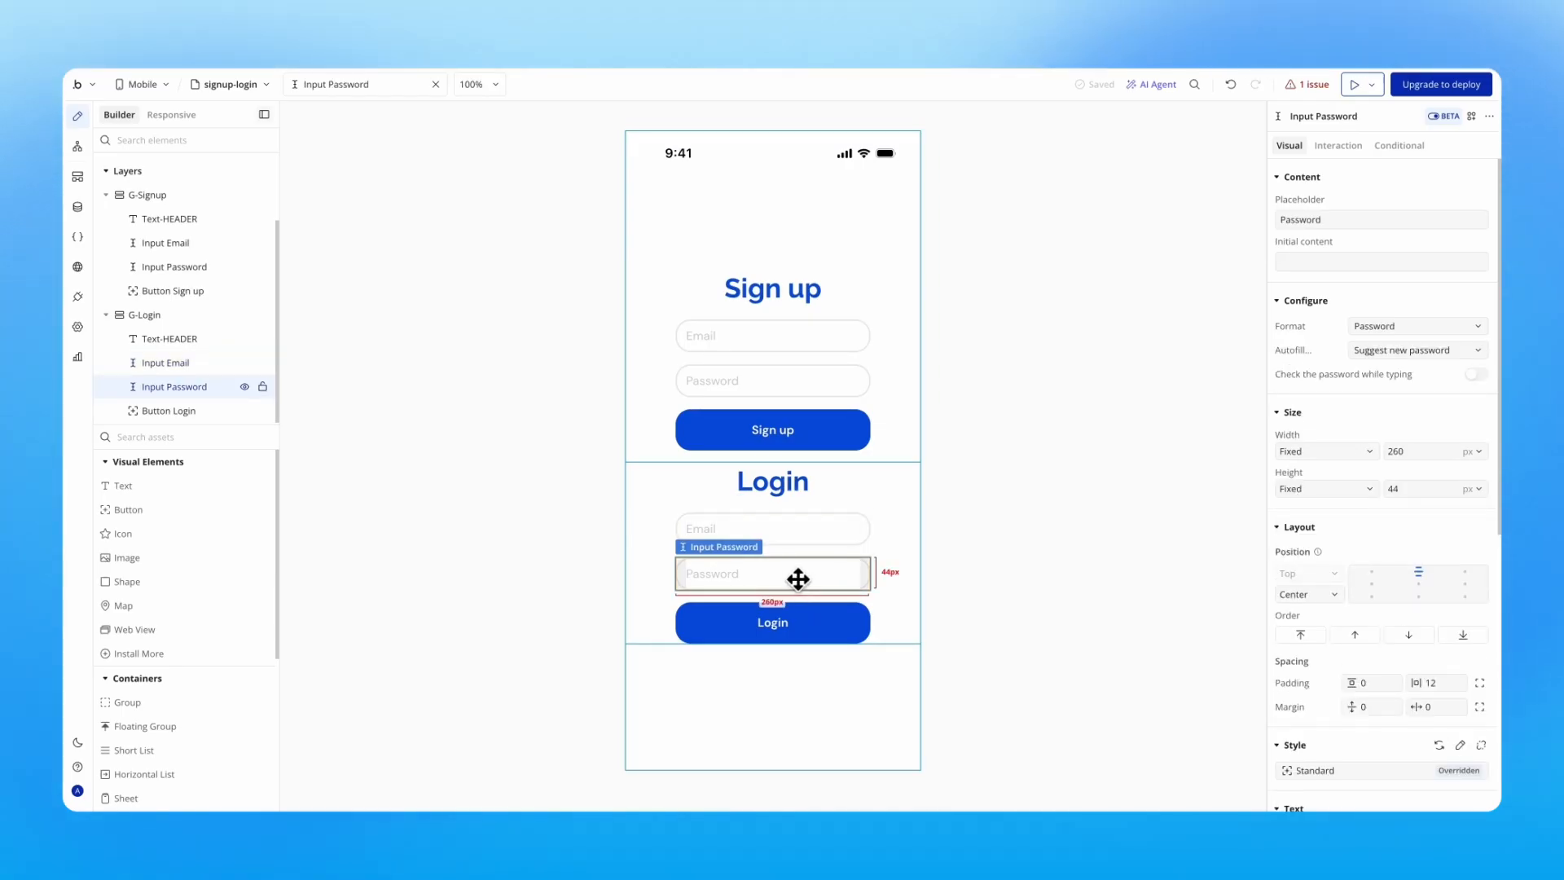
left_click(796, 623)
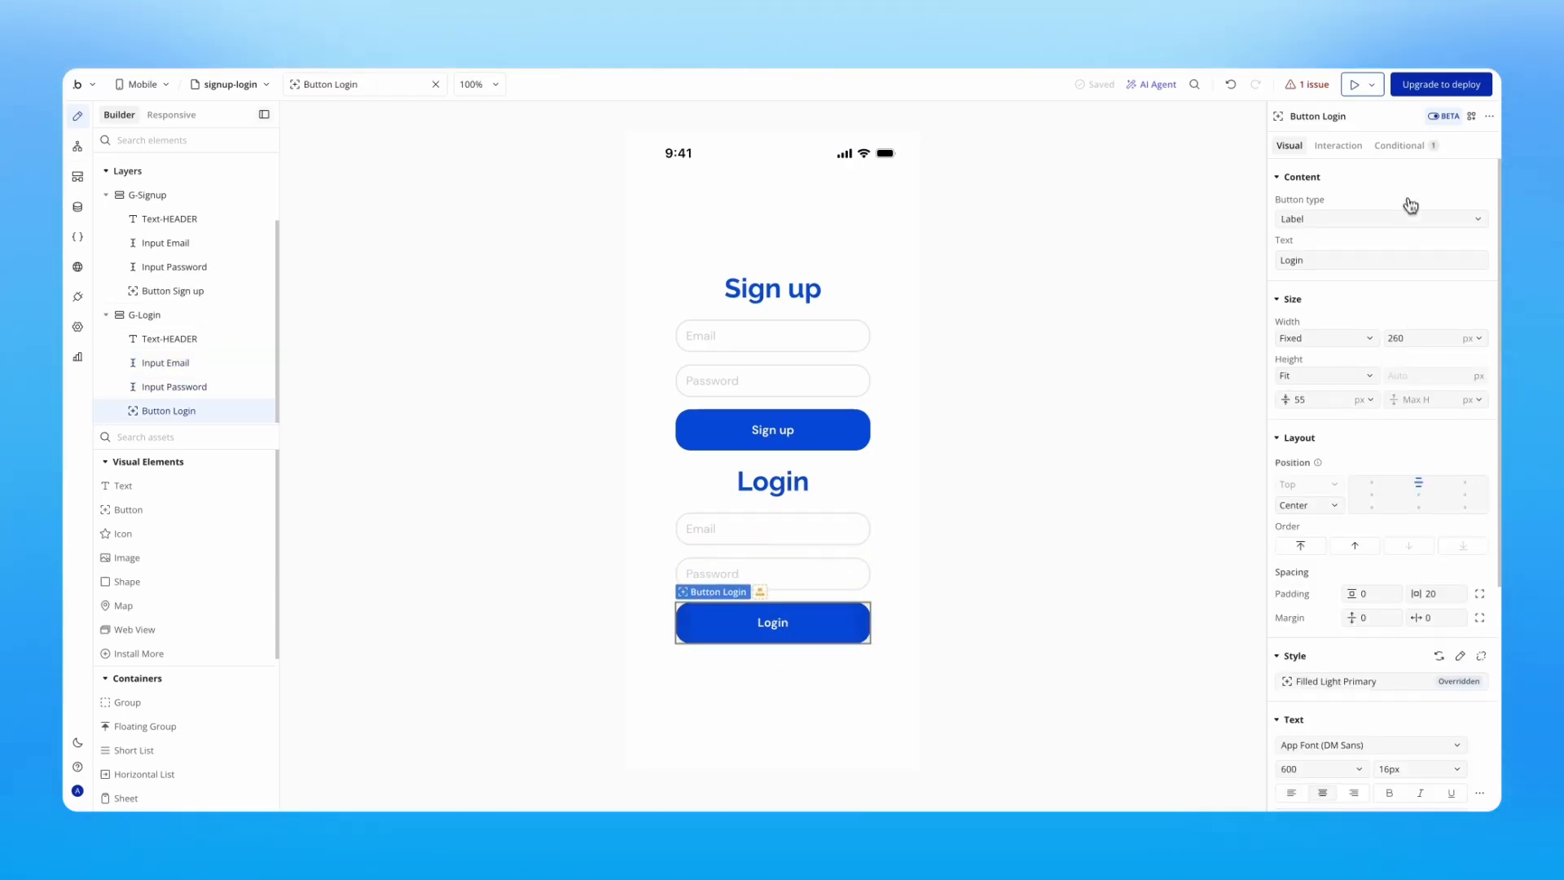
left_click(1408, 156)
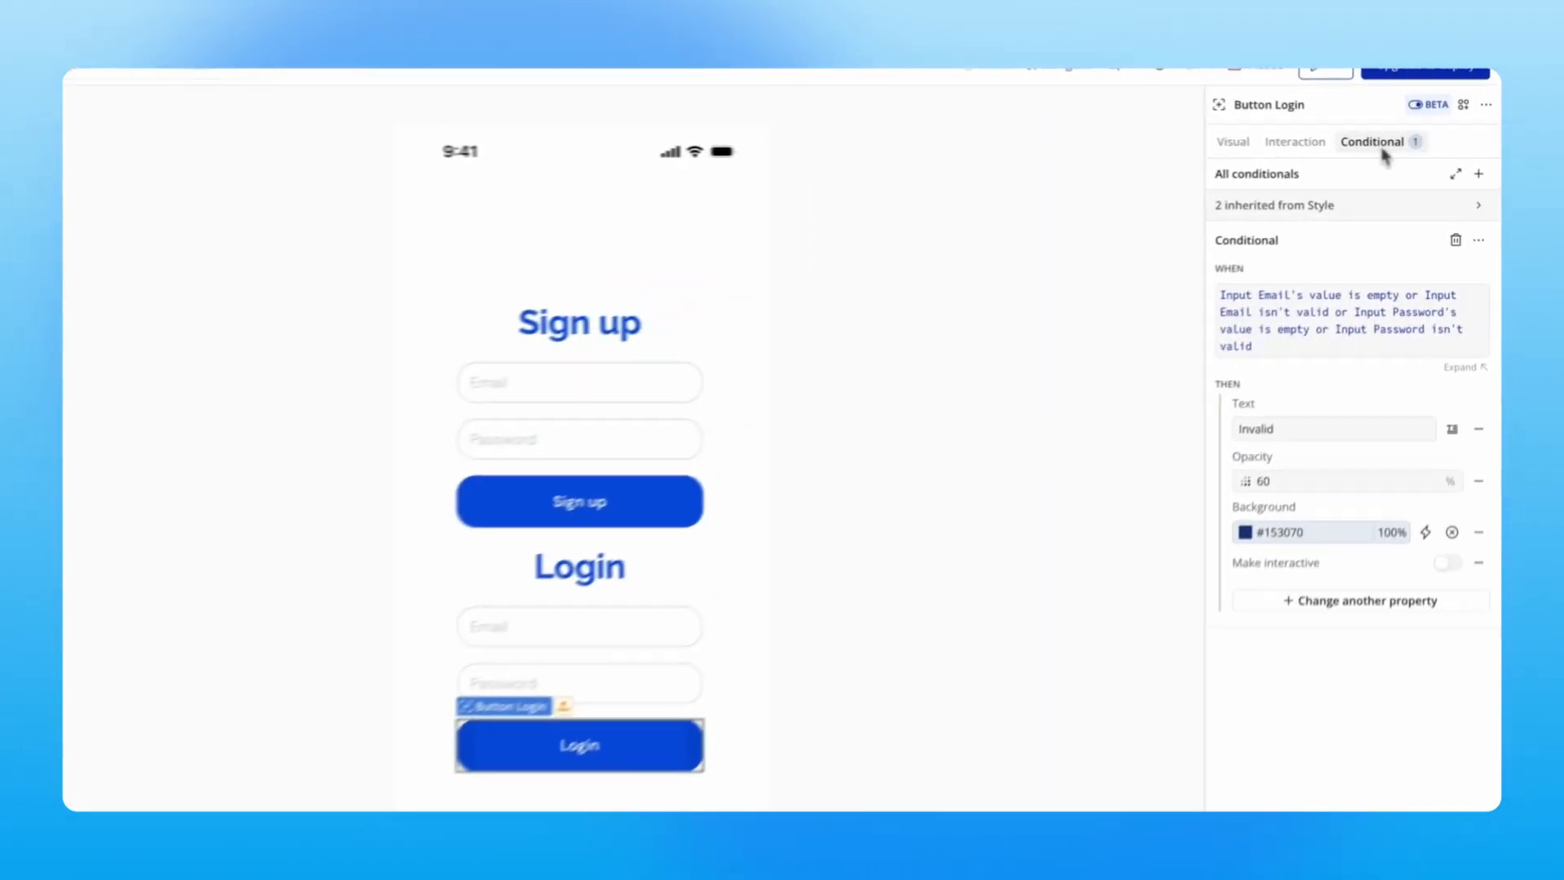
left_click(1357, 146)
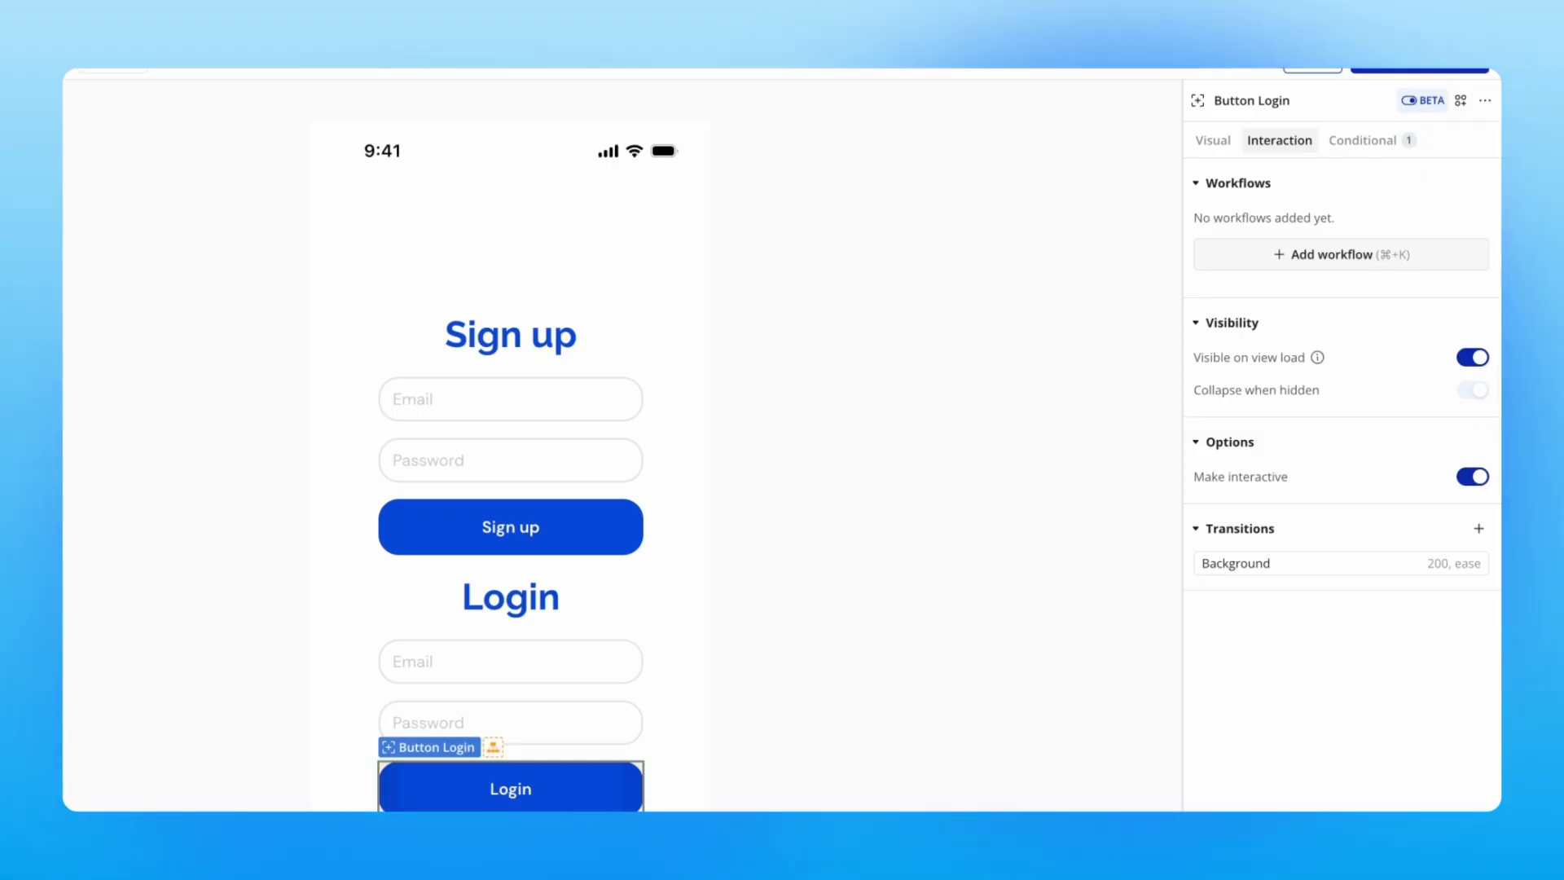
left_click(1303, 260)
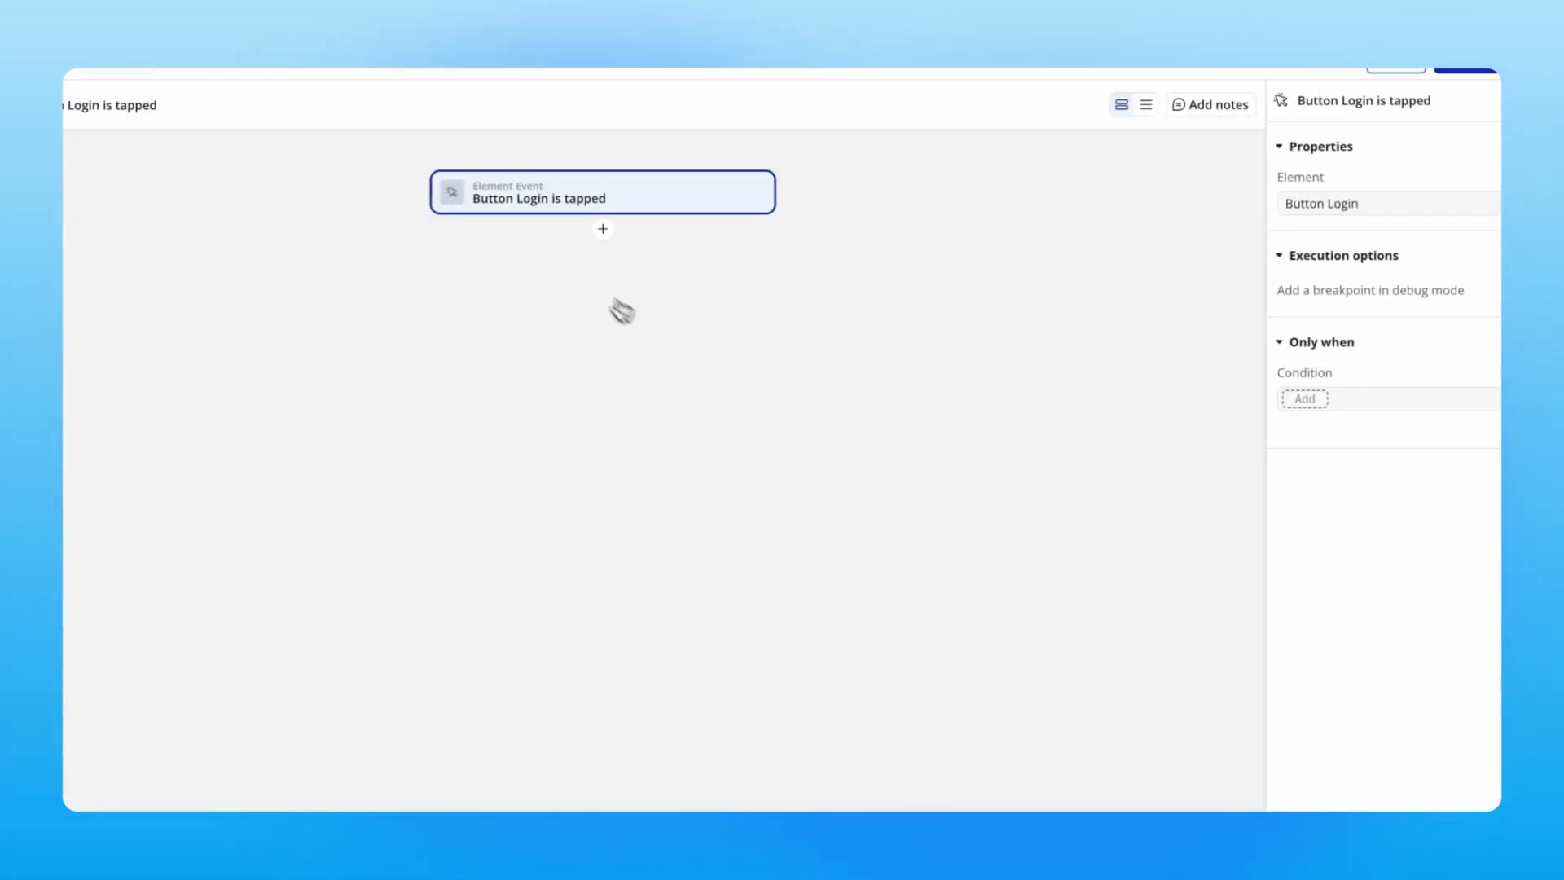
left_click(612, 235)
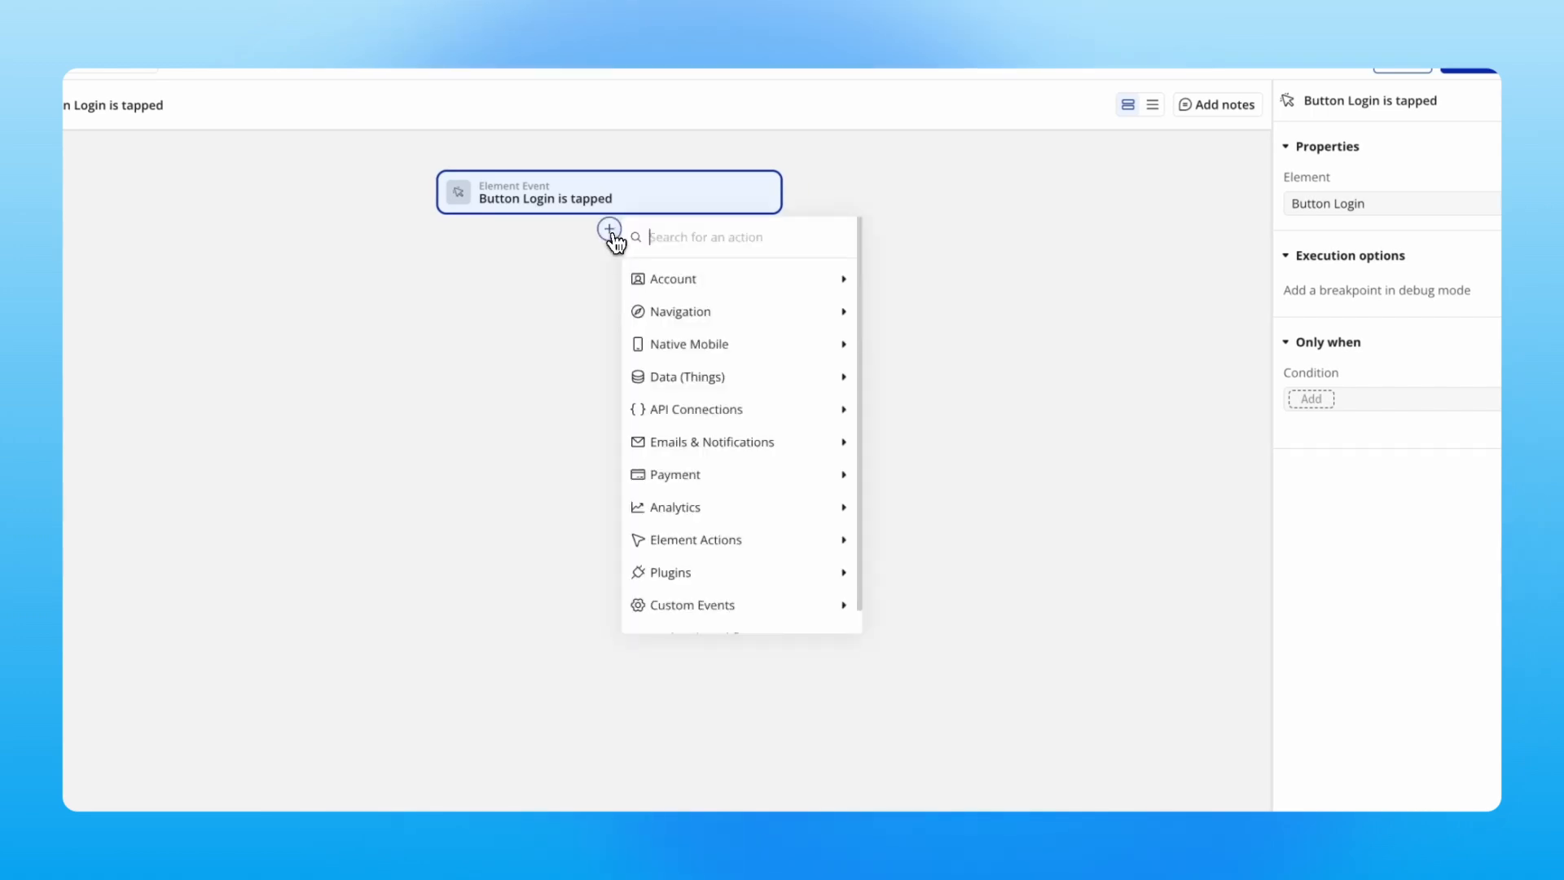
mouse_move(786, 291)
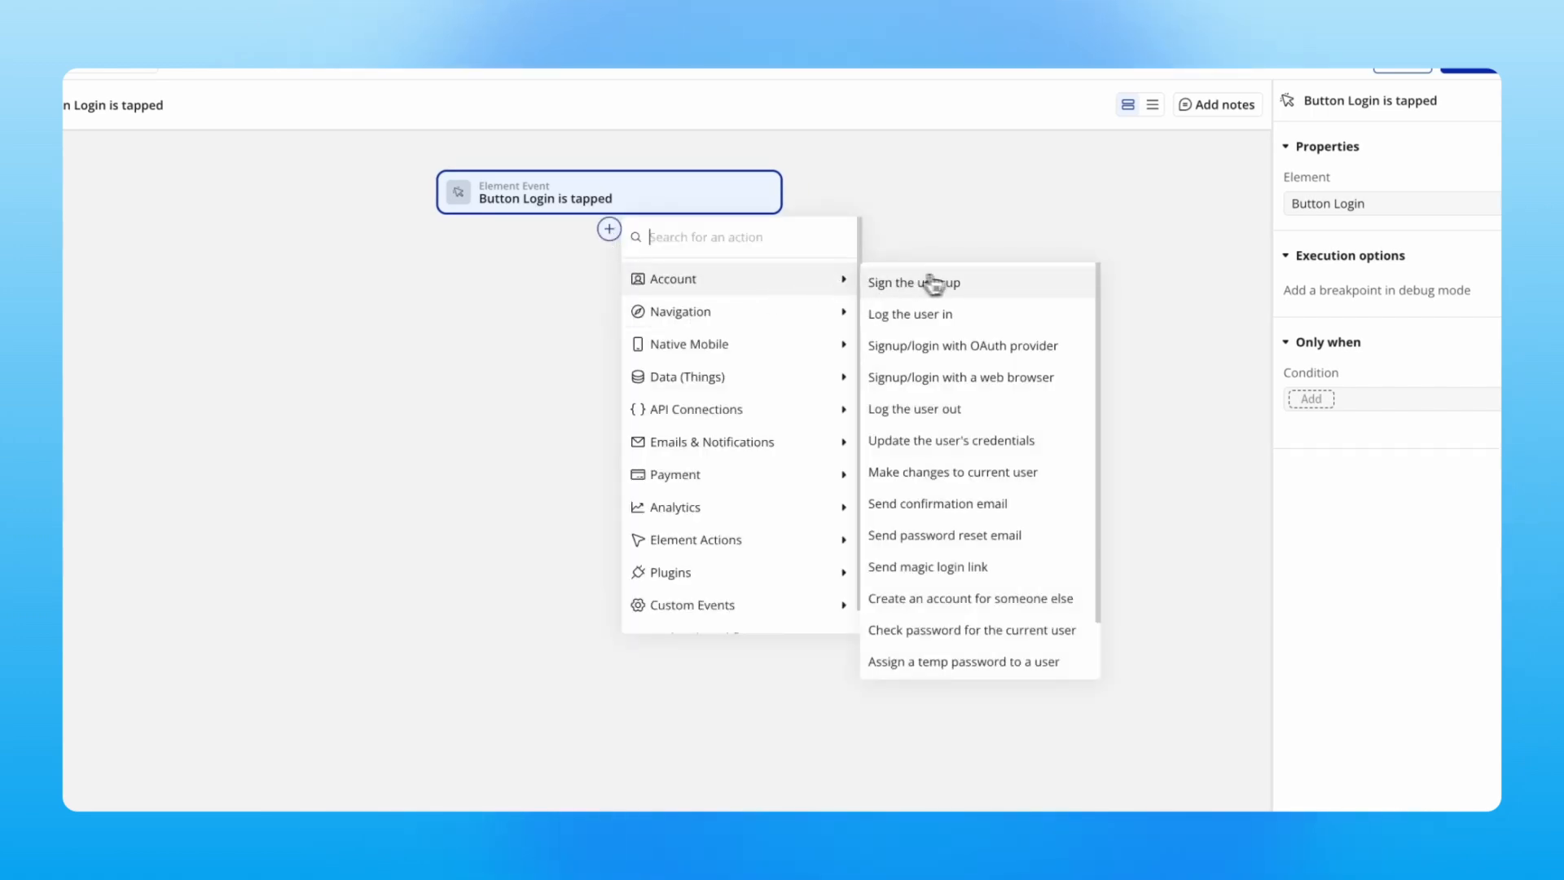
left_click(977, 318)
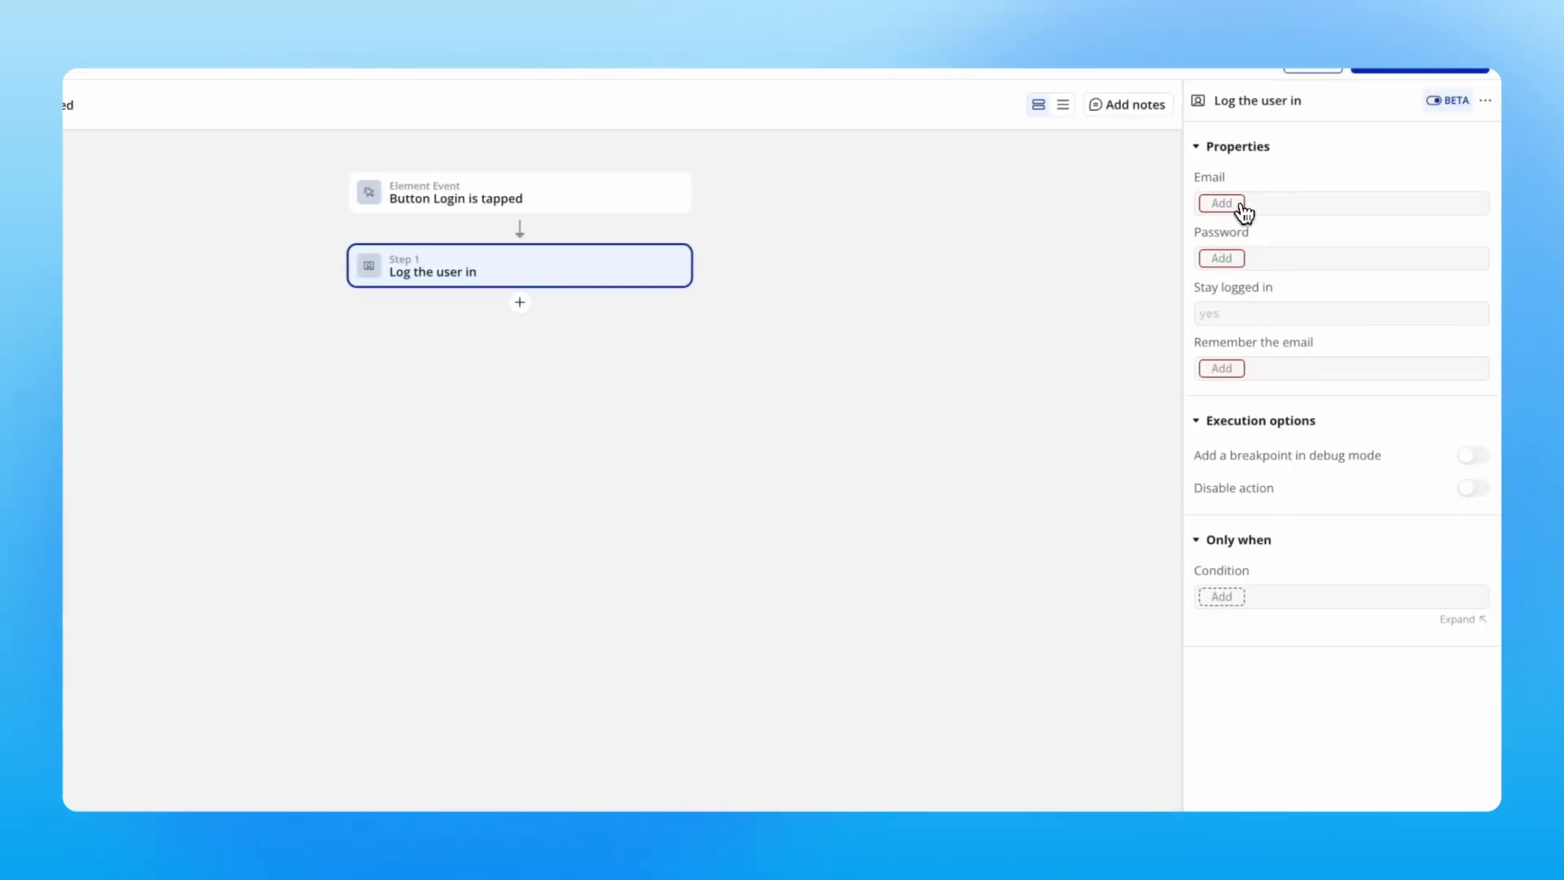
Search for "input" among the sources for the Log the user in action's Email property
left_click(1223, 204)
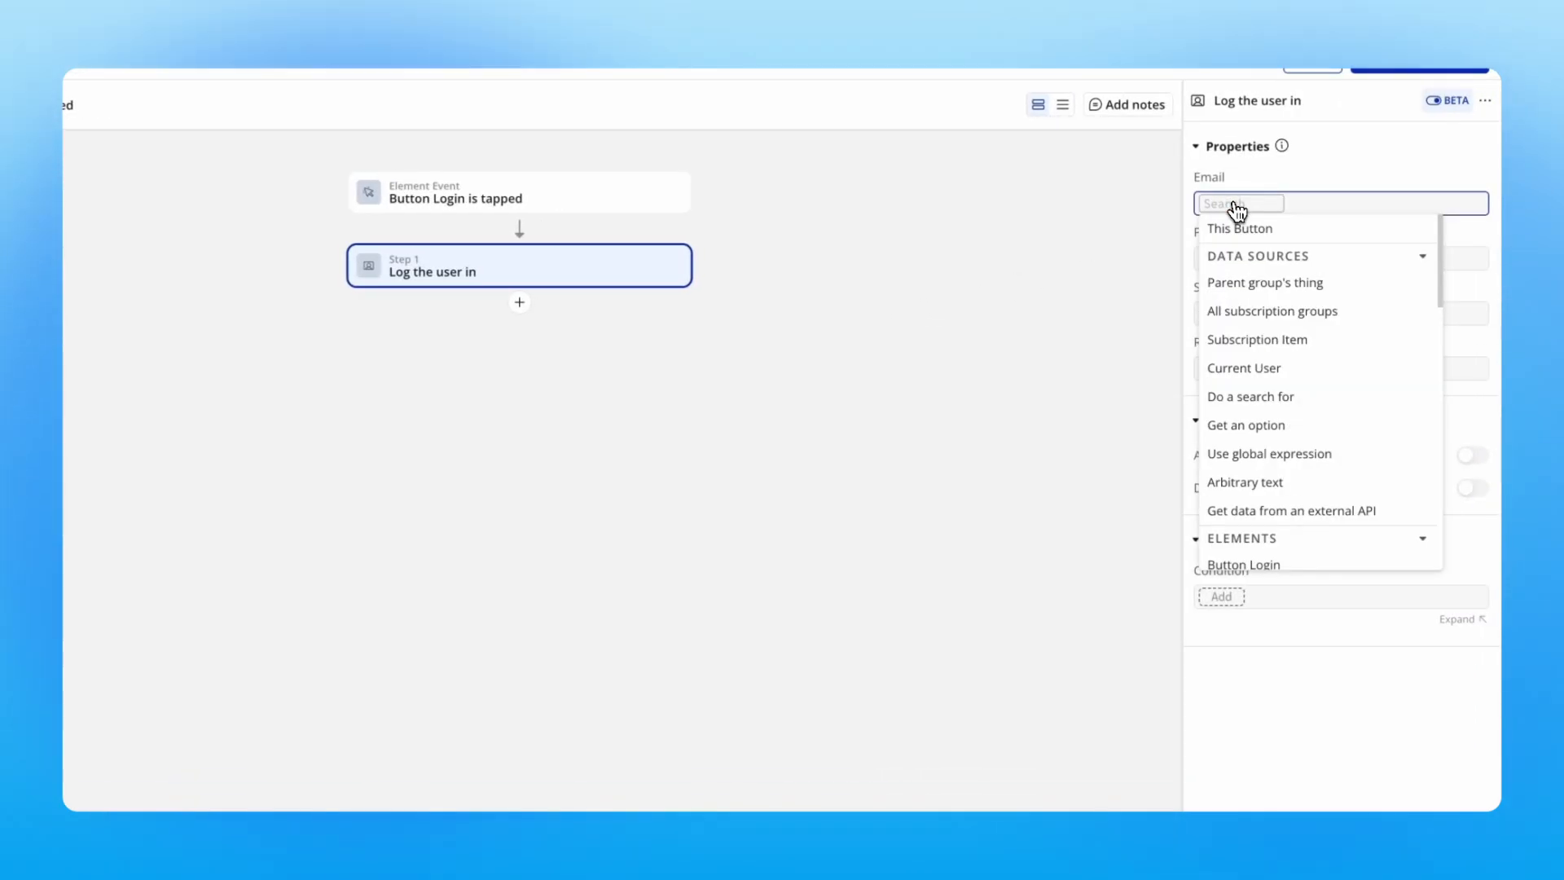
type("input")
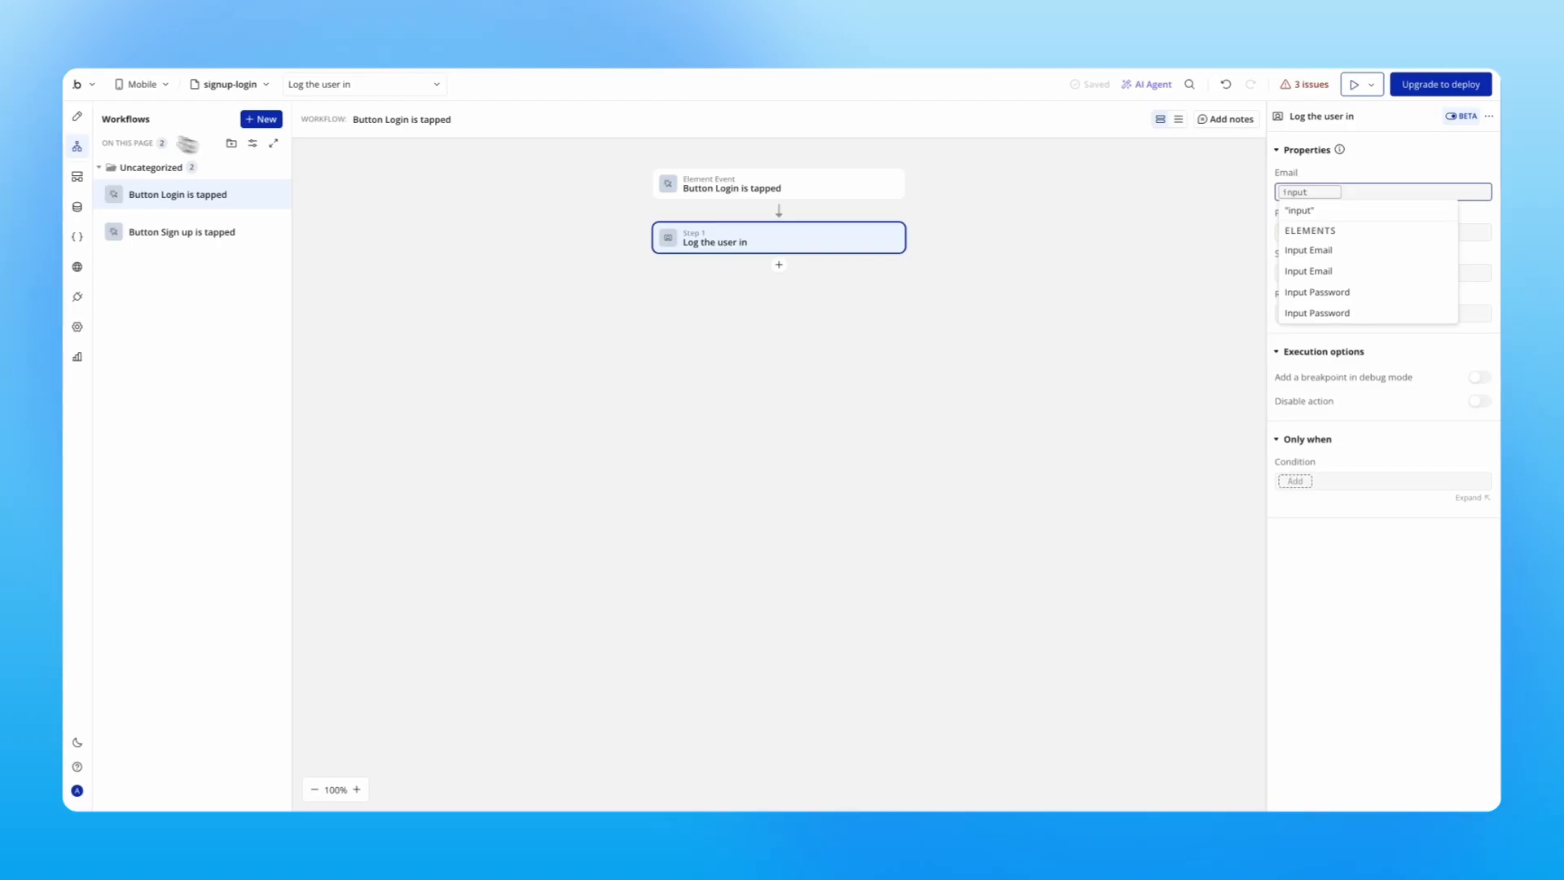
Rename the email input in the G-Login group to "Input Email-Login"
left_click(78, 116)
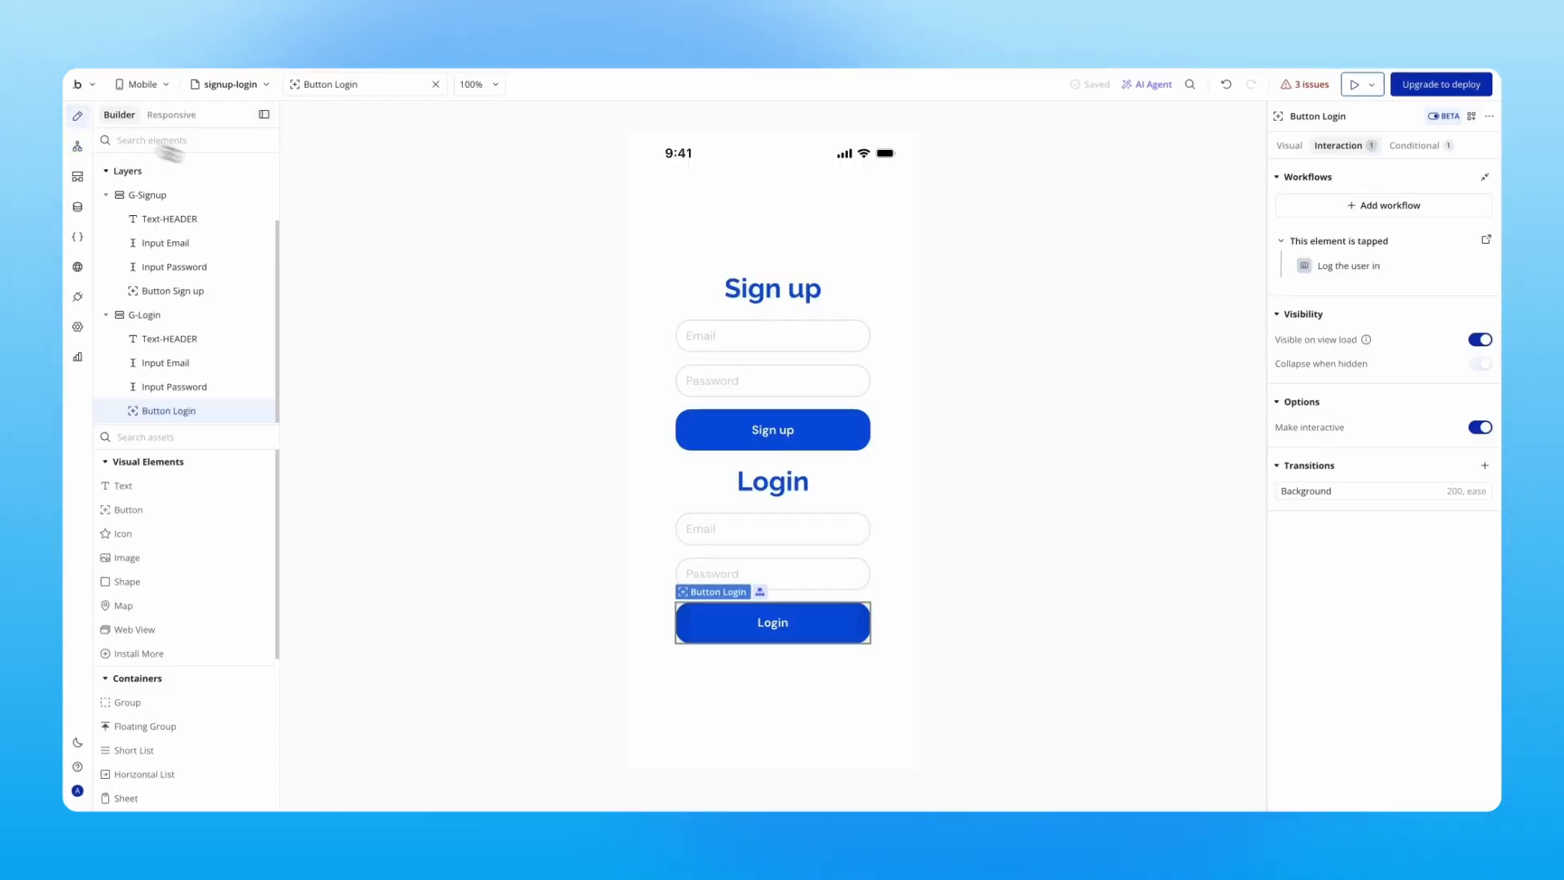
left_click(761, 528)
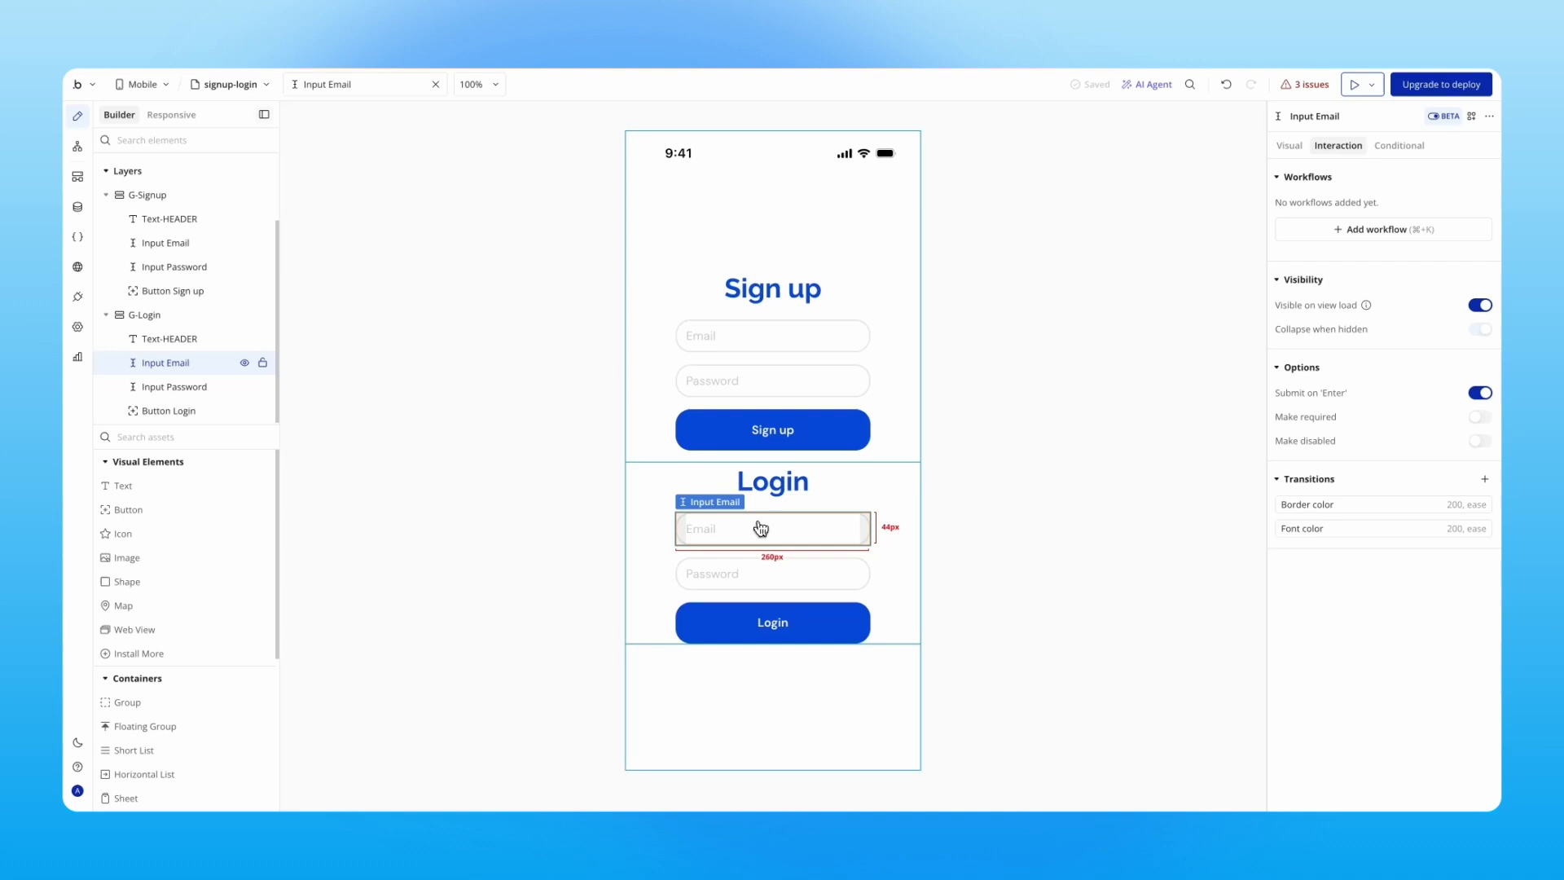
double_click(1340, 117)
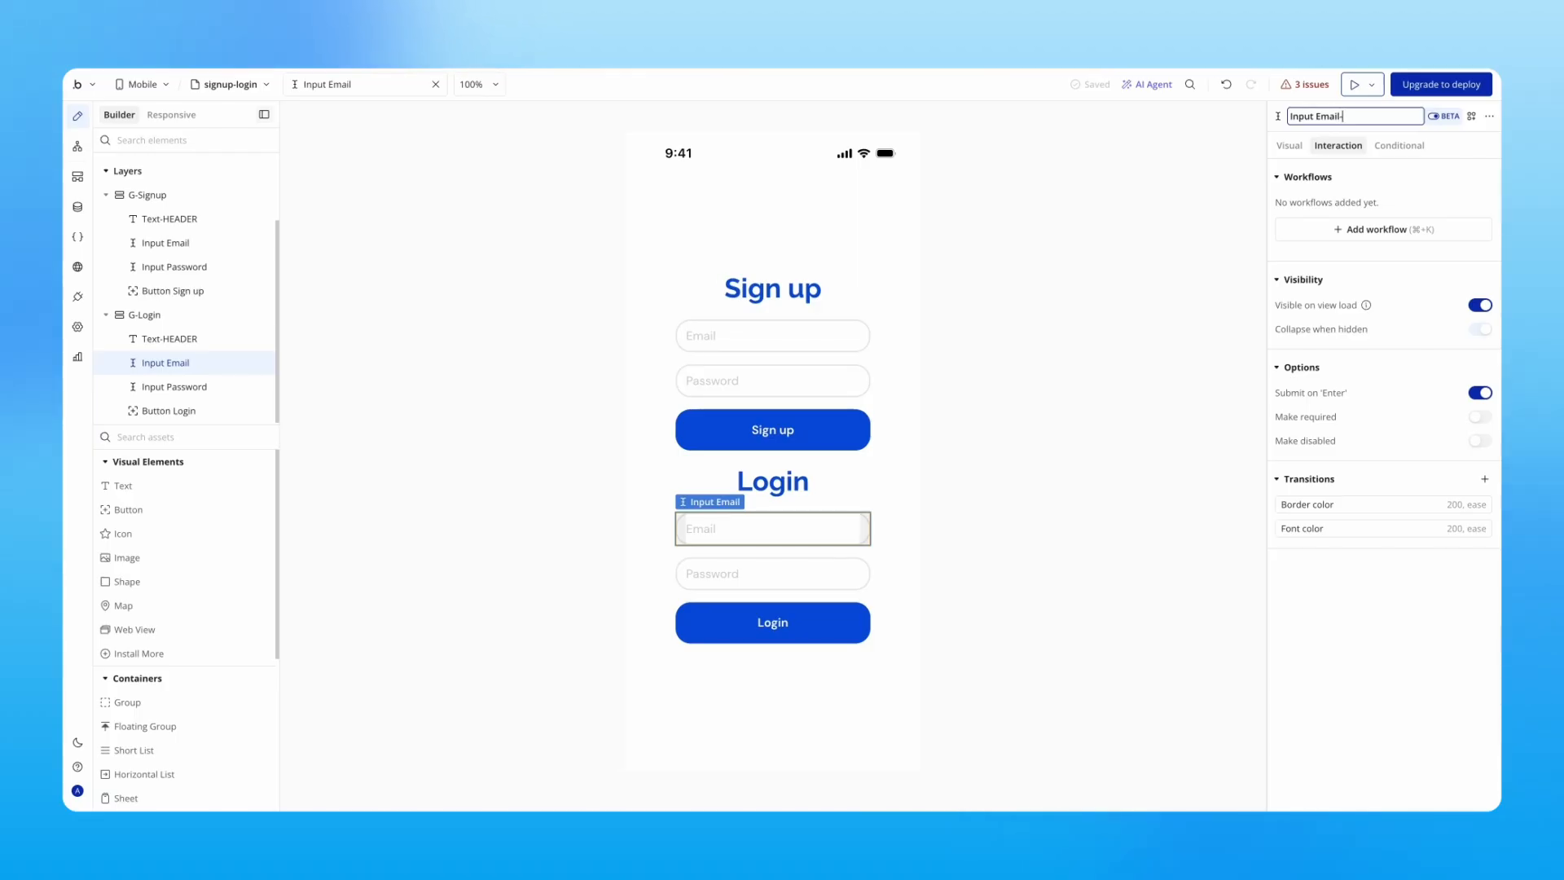
type("-Login")
key("Return")
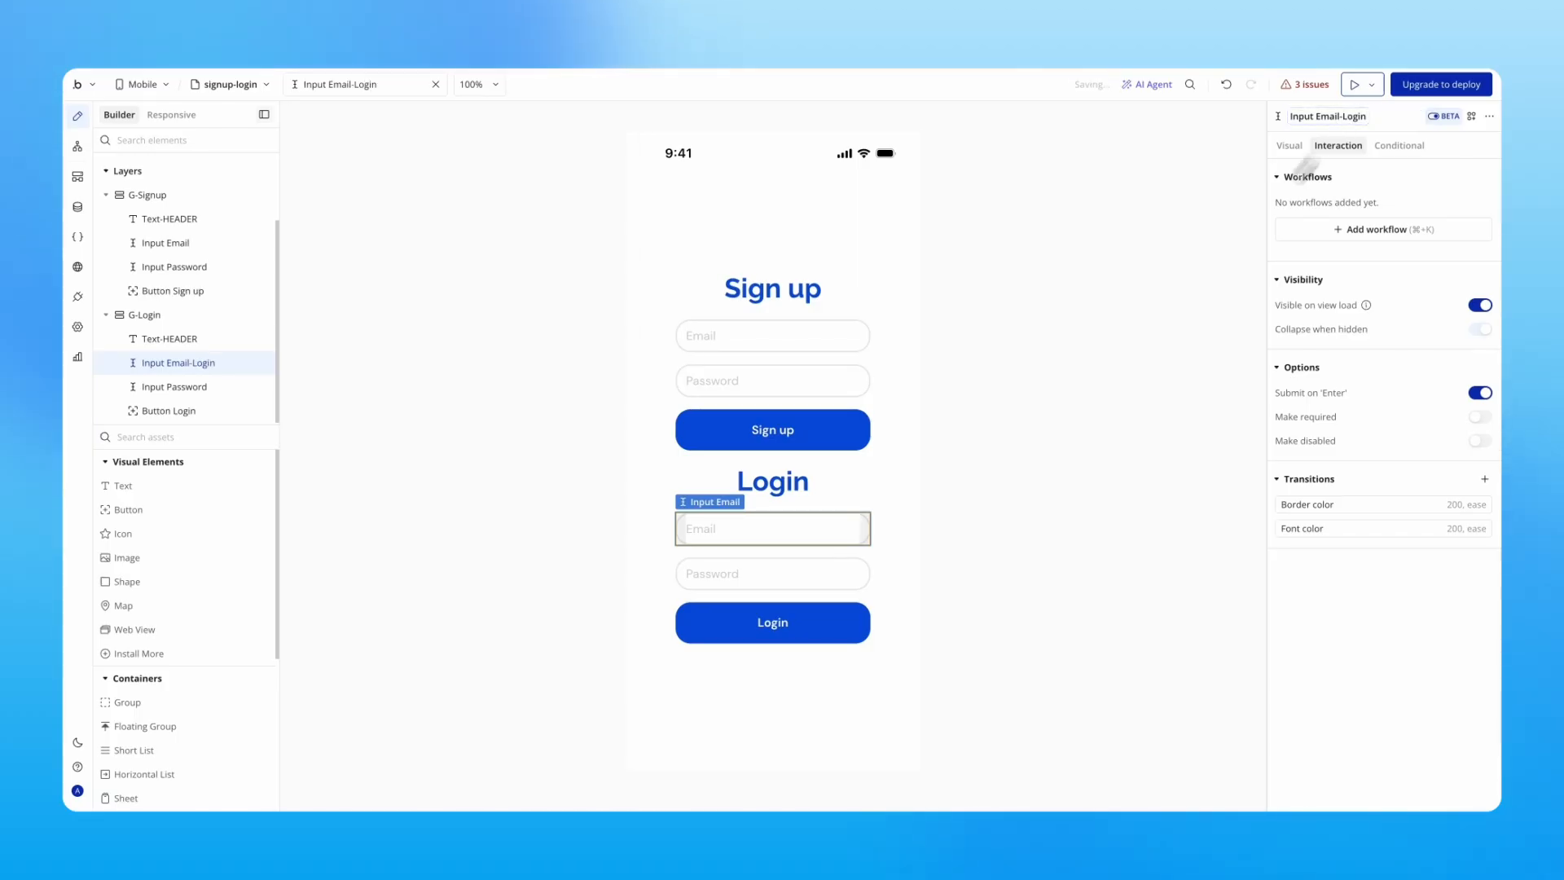
Rename the password input in the G-Login group to "Input Password-Login"
left_click(855, 573)
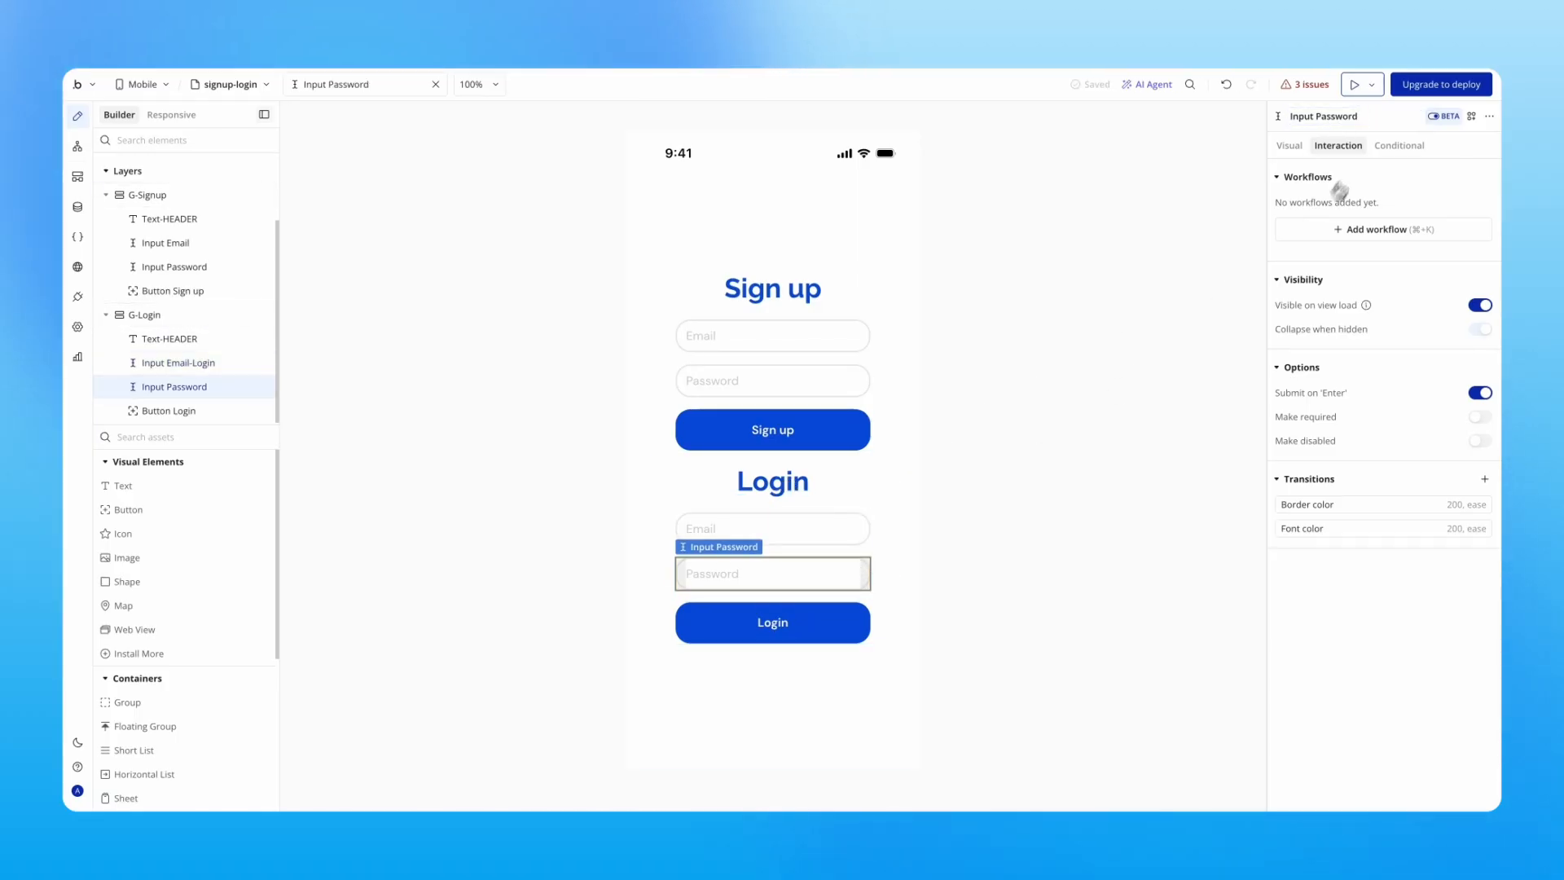
left_click(1361, 122)
left_click(1361, 123)
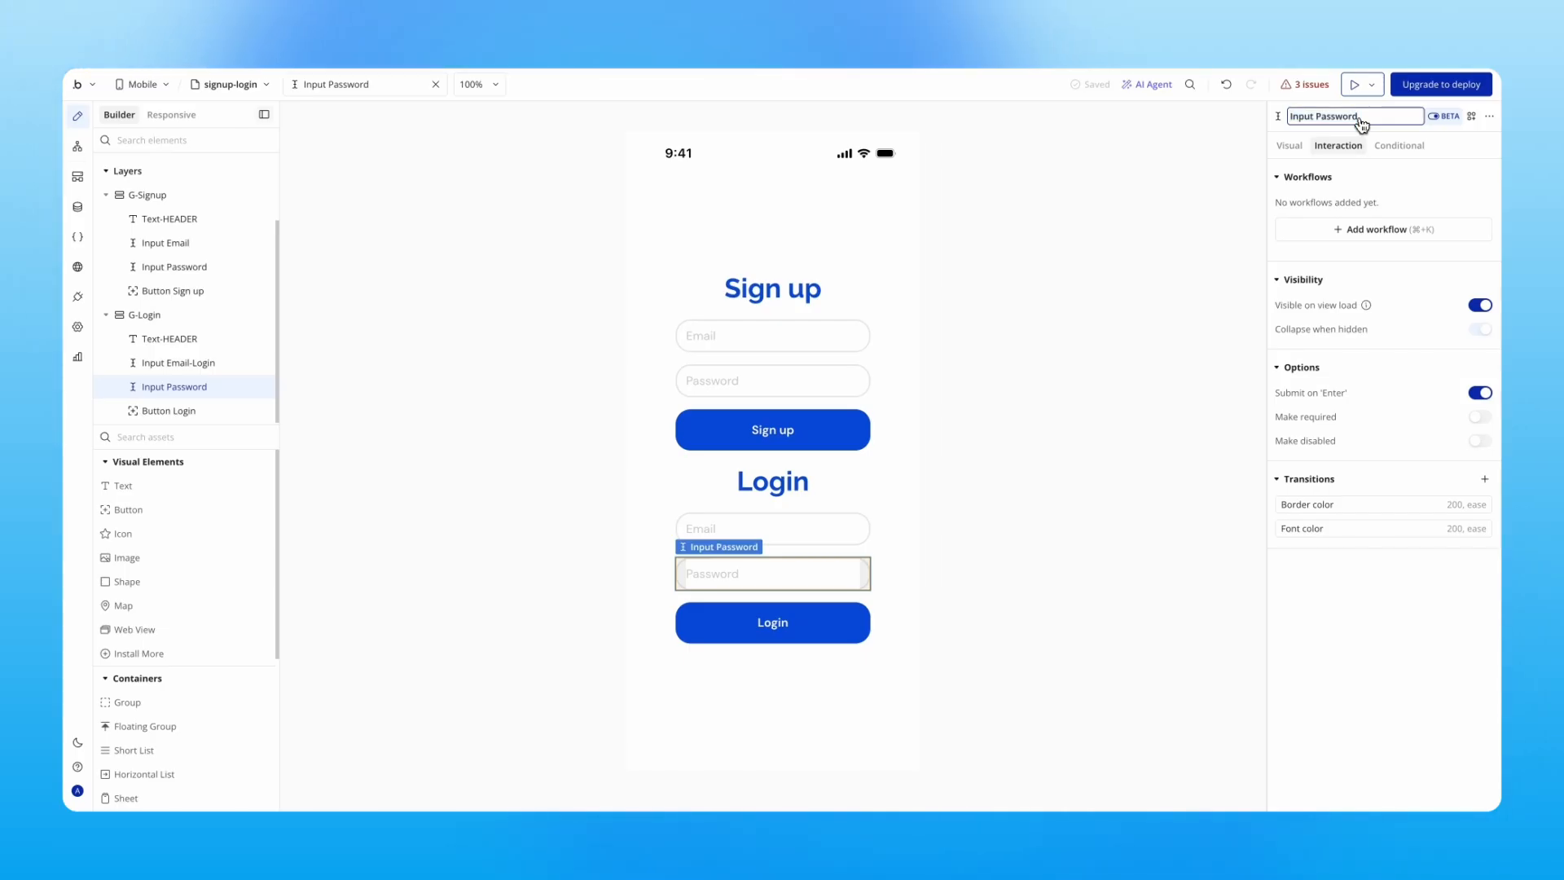
type("-Login")
key("Return")
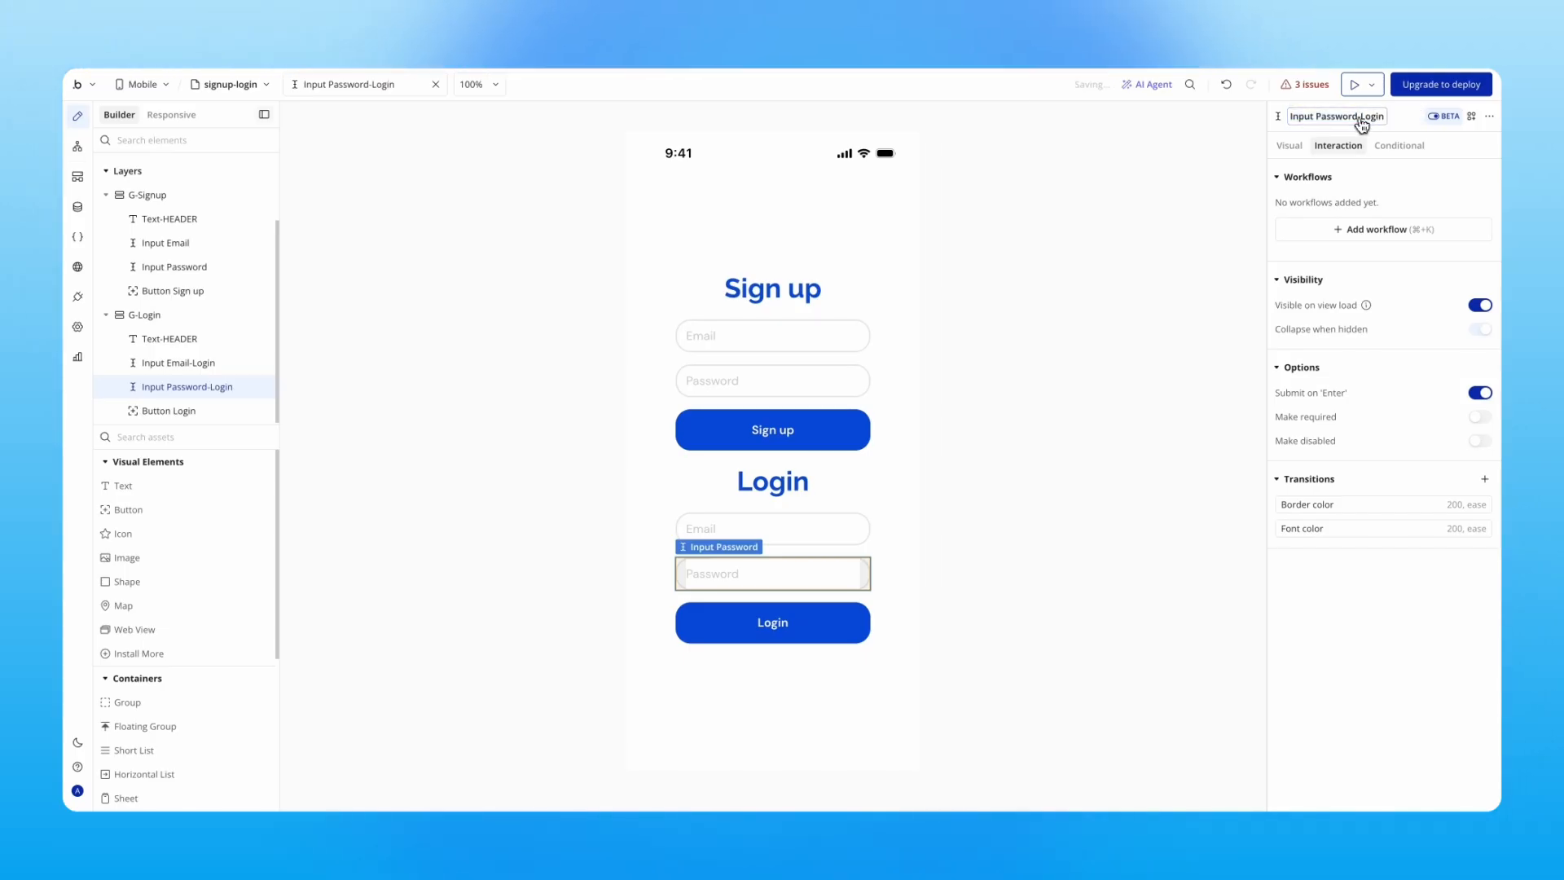
Check which inputs the Login button's conditional refers to
left_click(796, 635)
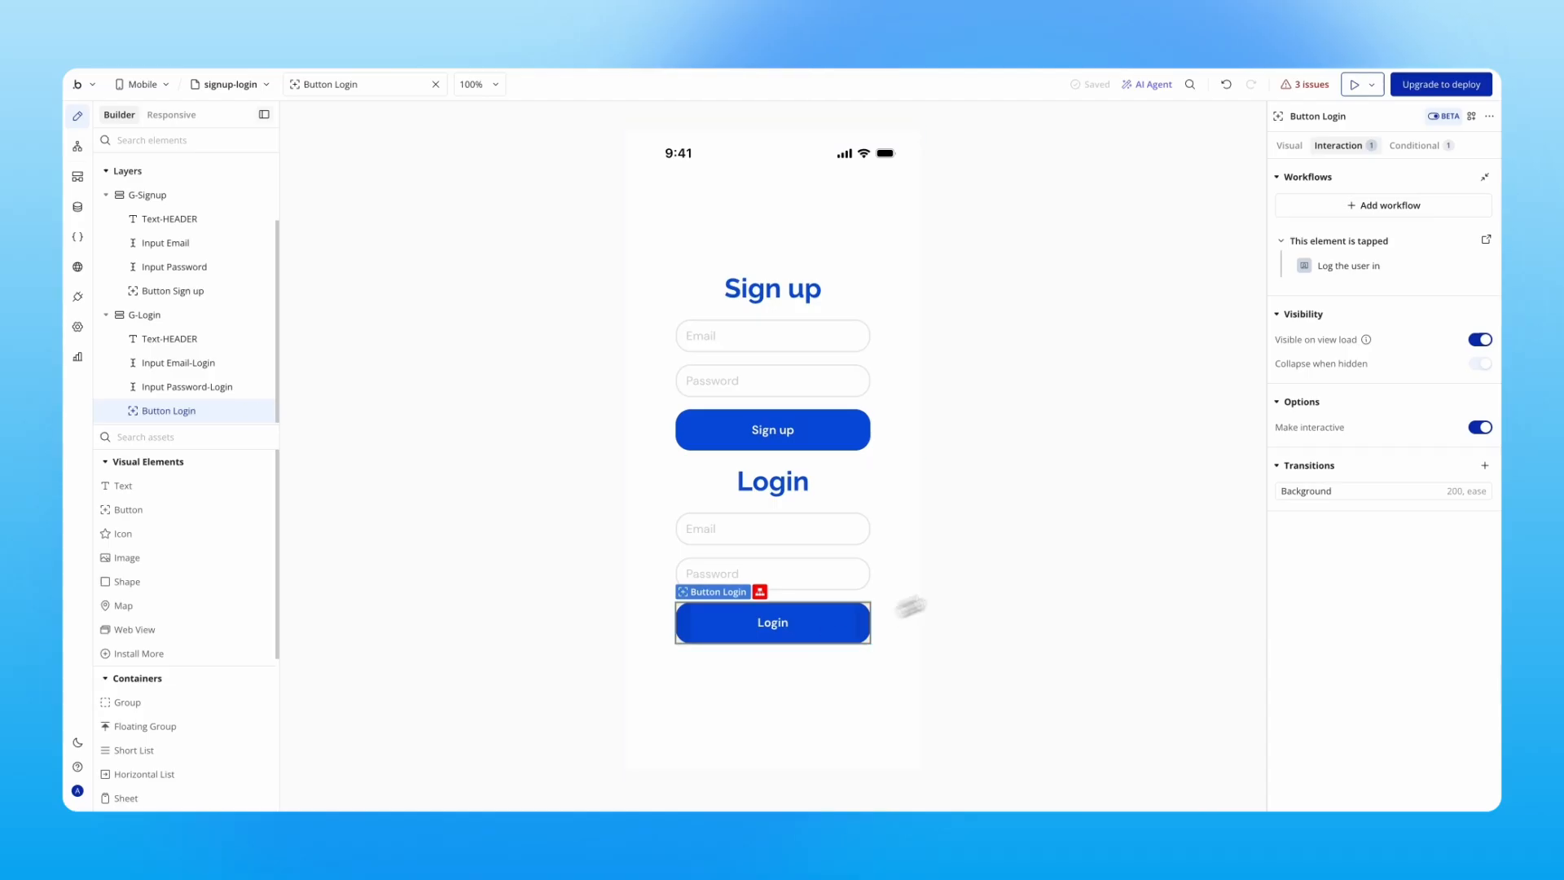
left_click(1428, 150)
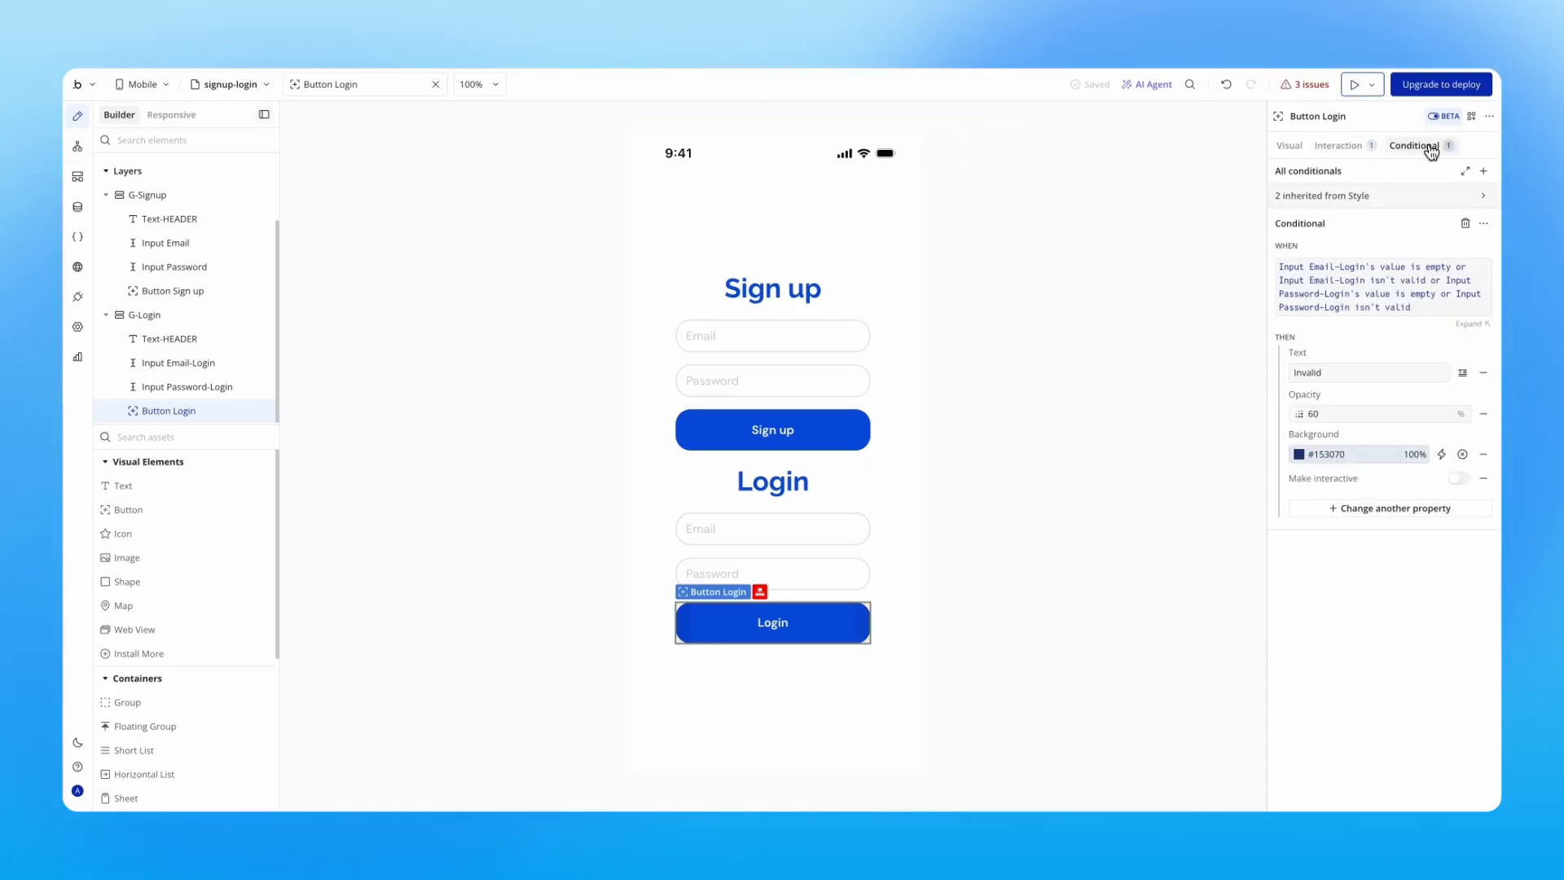
mouse_move(1336, 277)
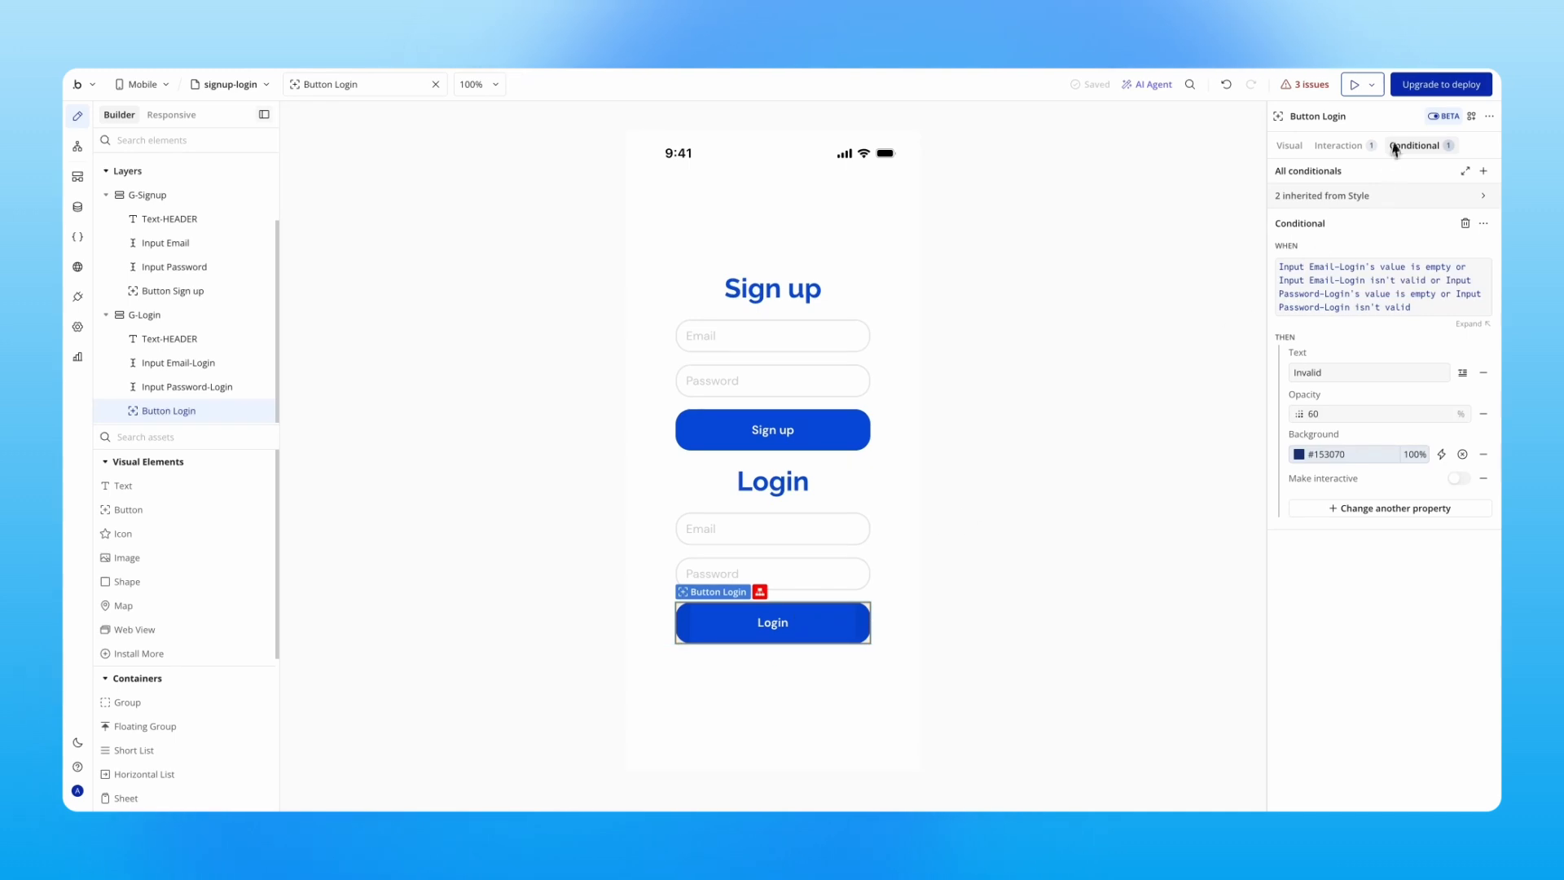
Set the Email property of the Login button's Log the user in action to Input Email-Login's value
left_click(1339, 146)
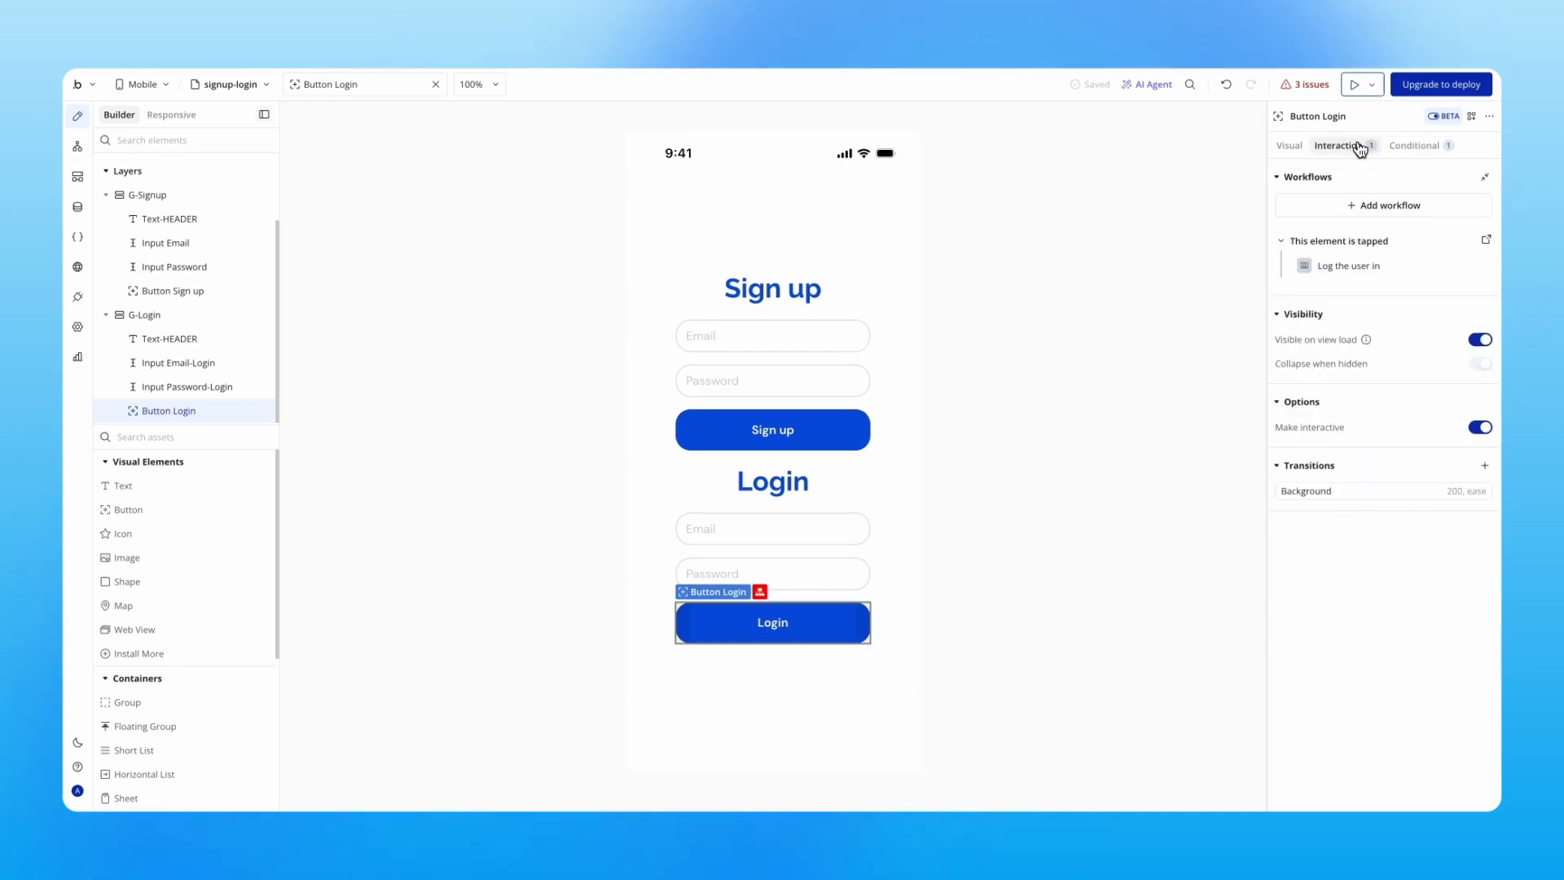
left_click(1353, 266)
left_click(1086, 343)
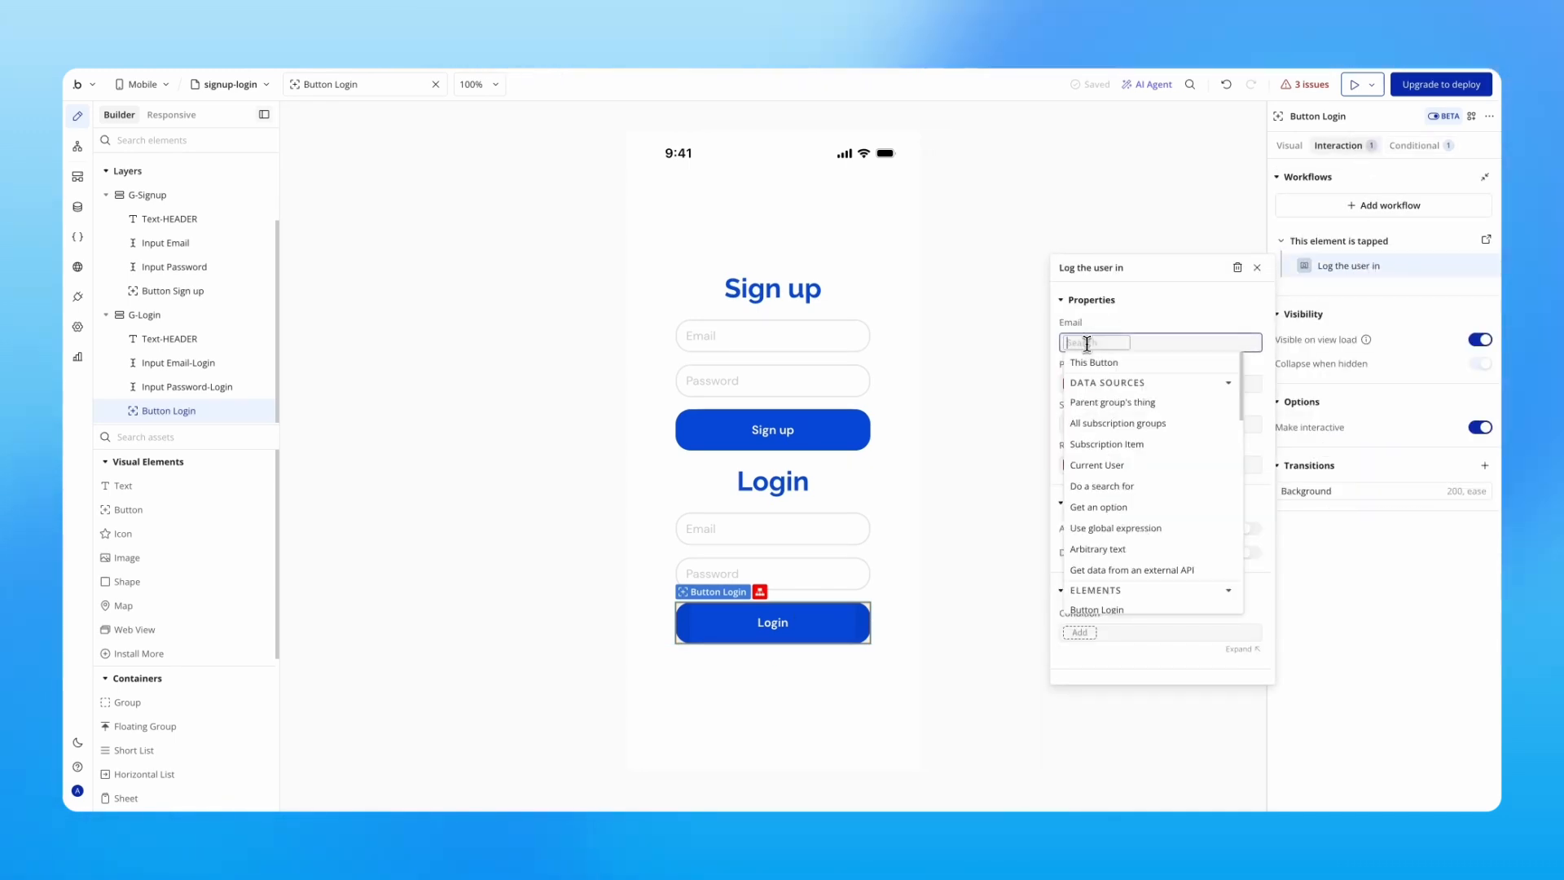
type("input")
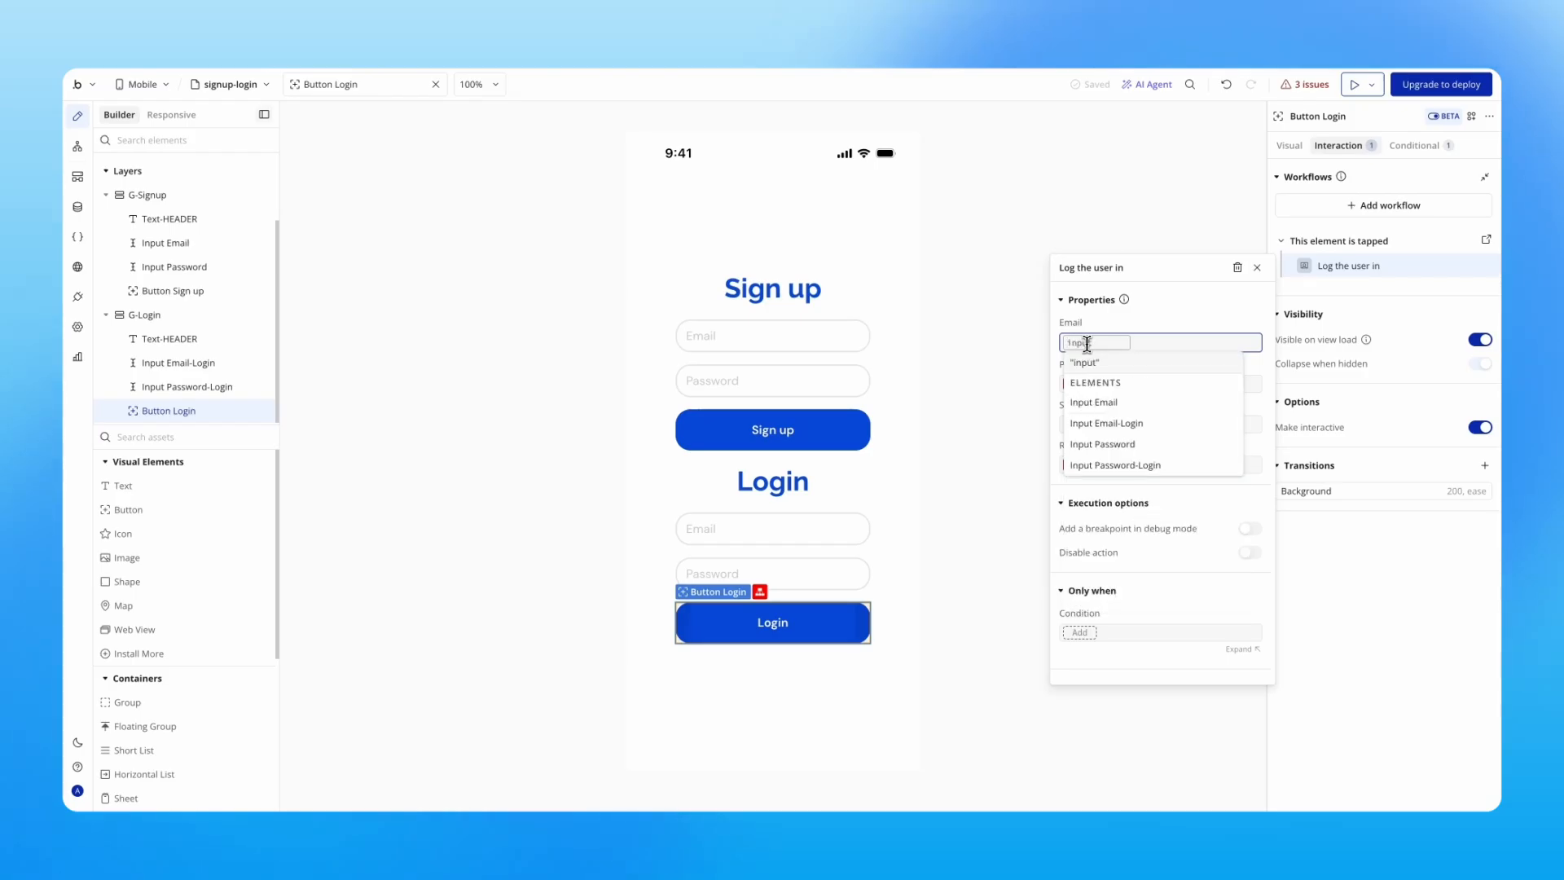
left_click(1159, 429)
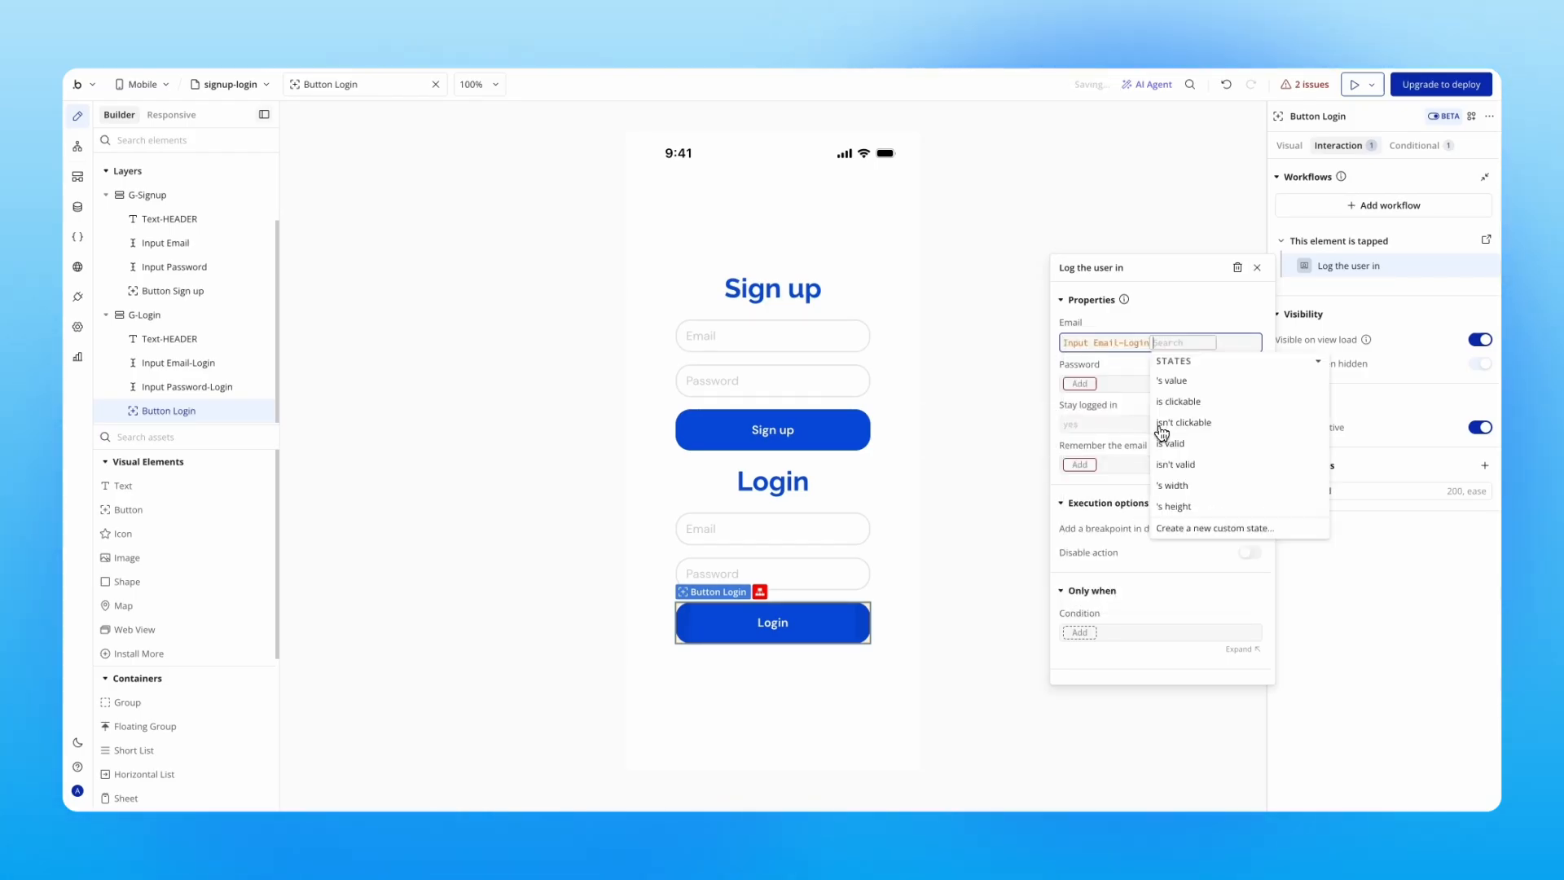
left_click(1188, 384)
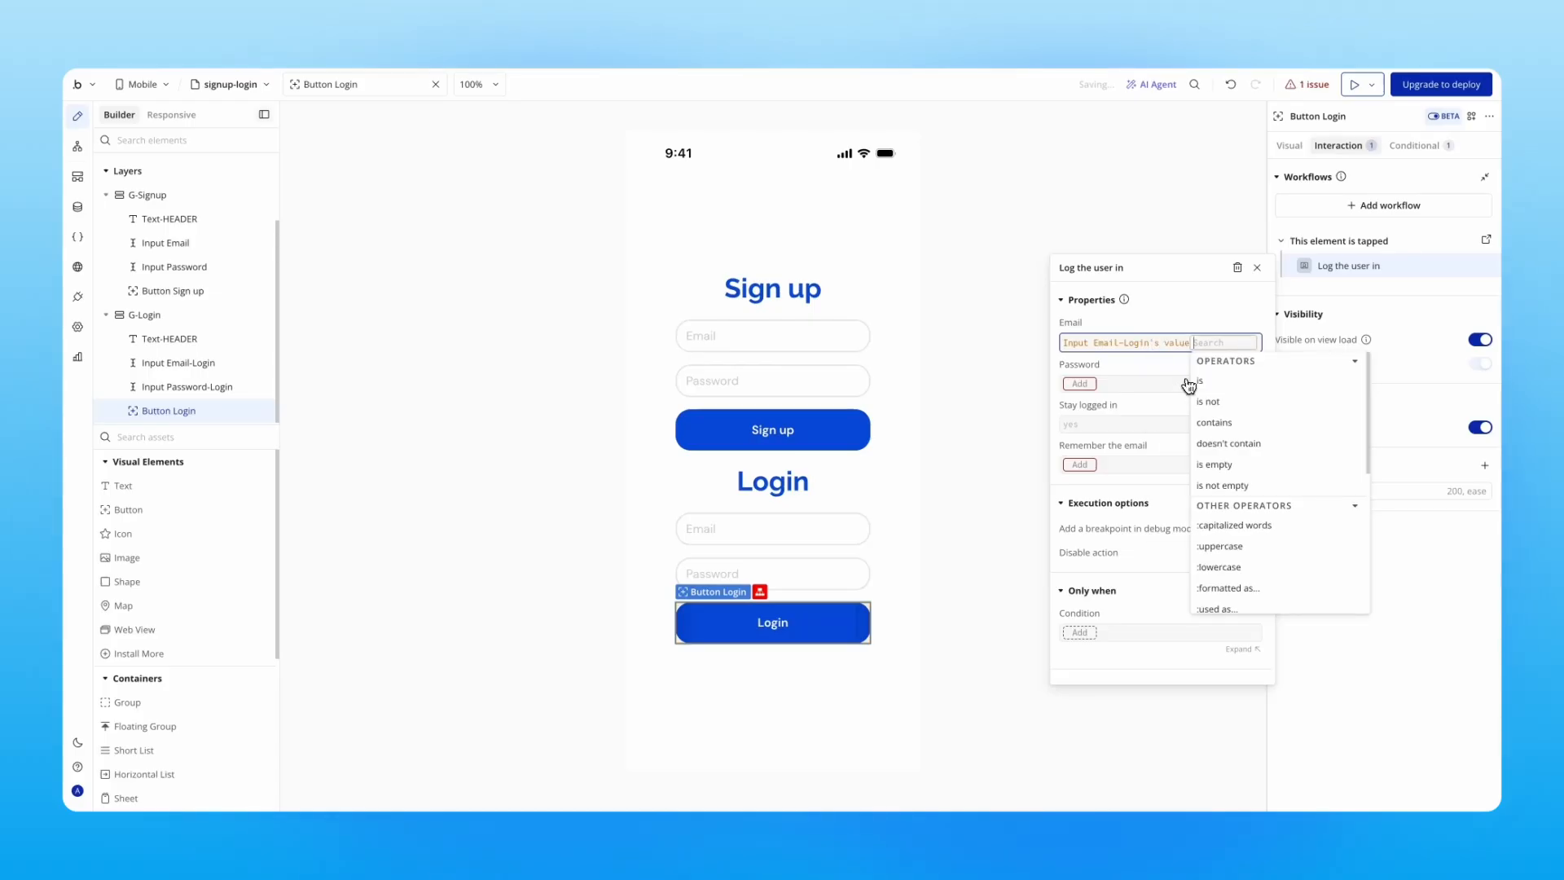
Set the action's Password source to the Input Password-Login element and Remember the email to "yes"
left_click(1079, 384)
type("input")
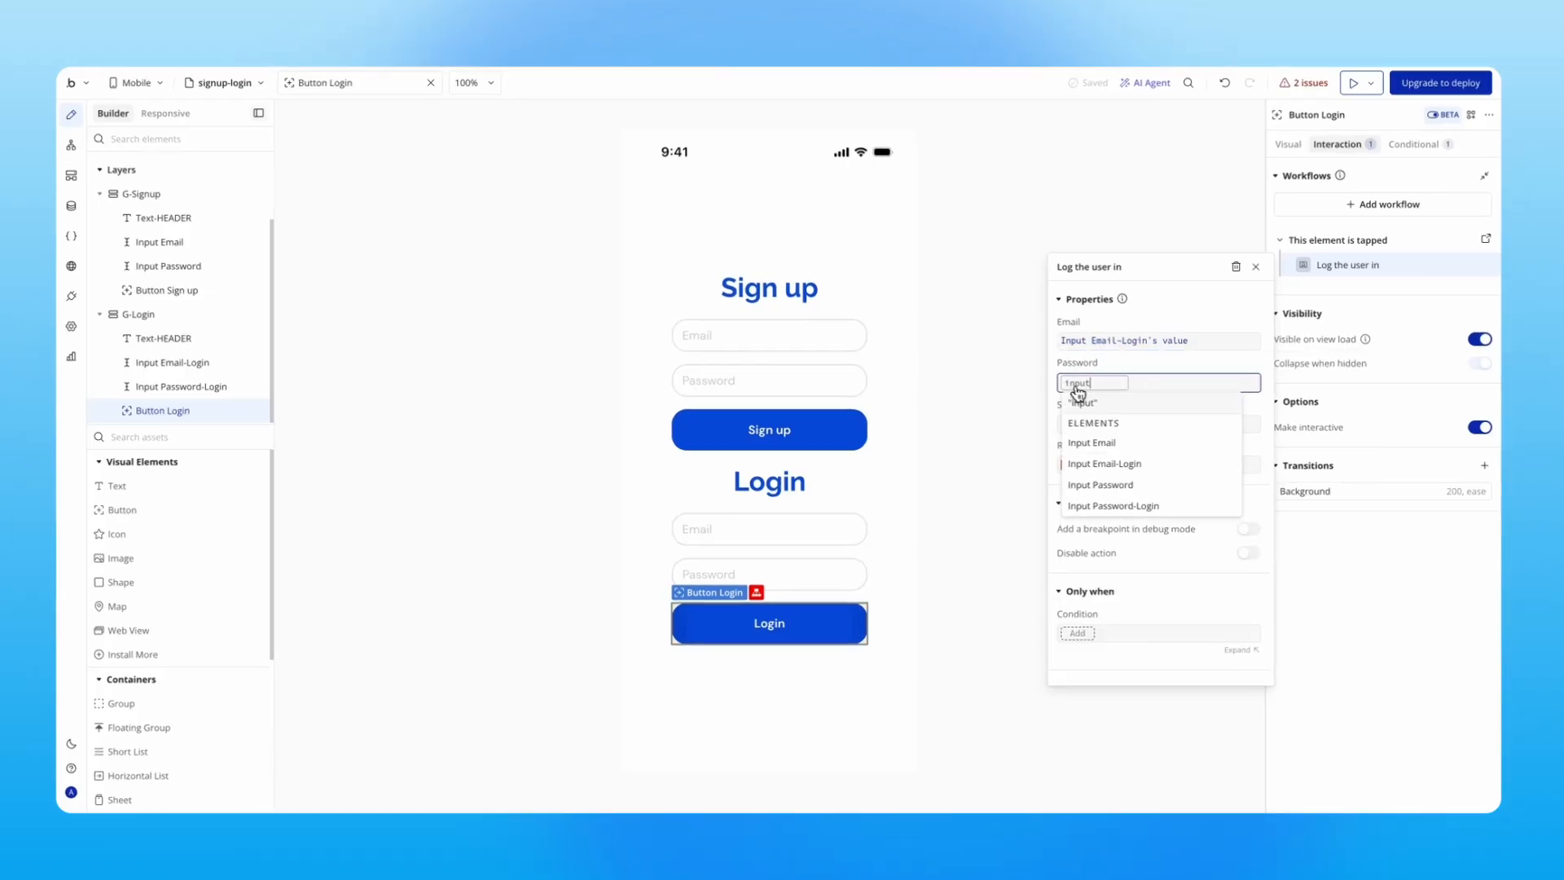
left_click(890, 539)
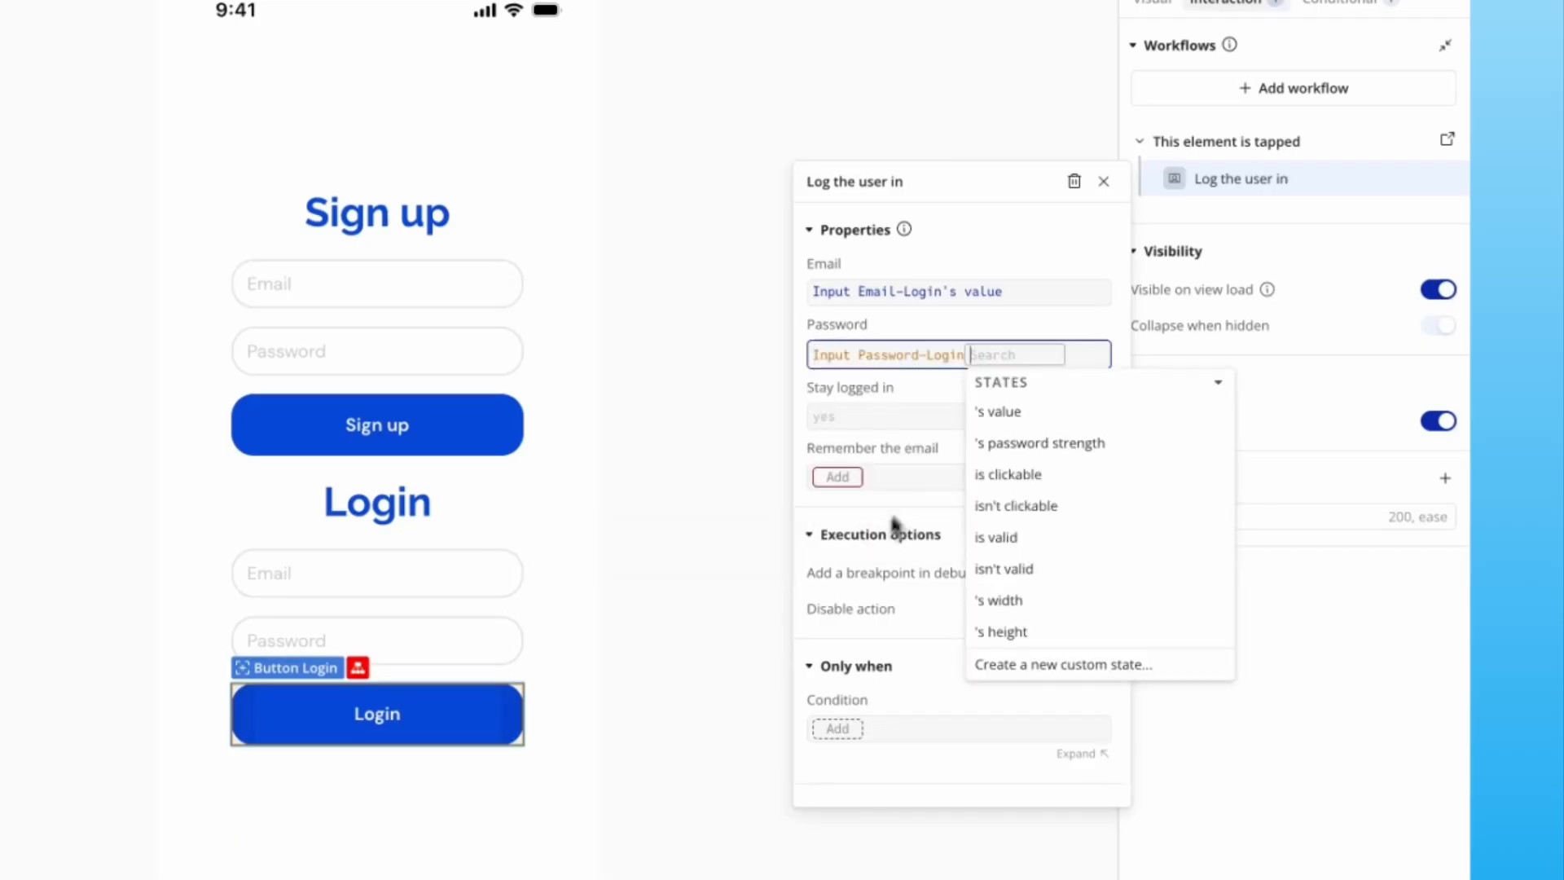
left_click(1010, 328)
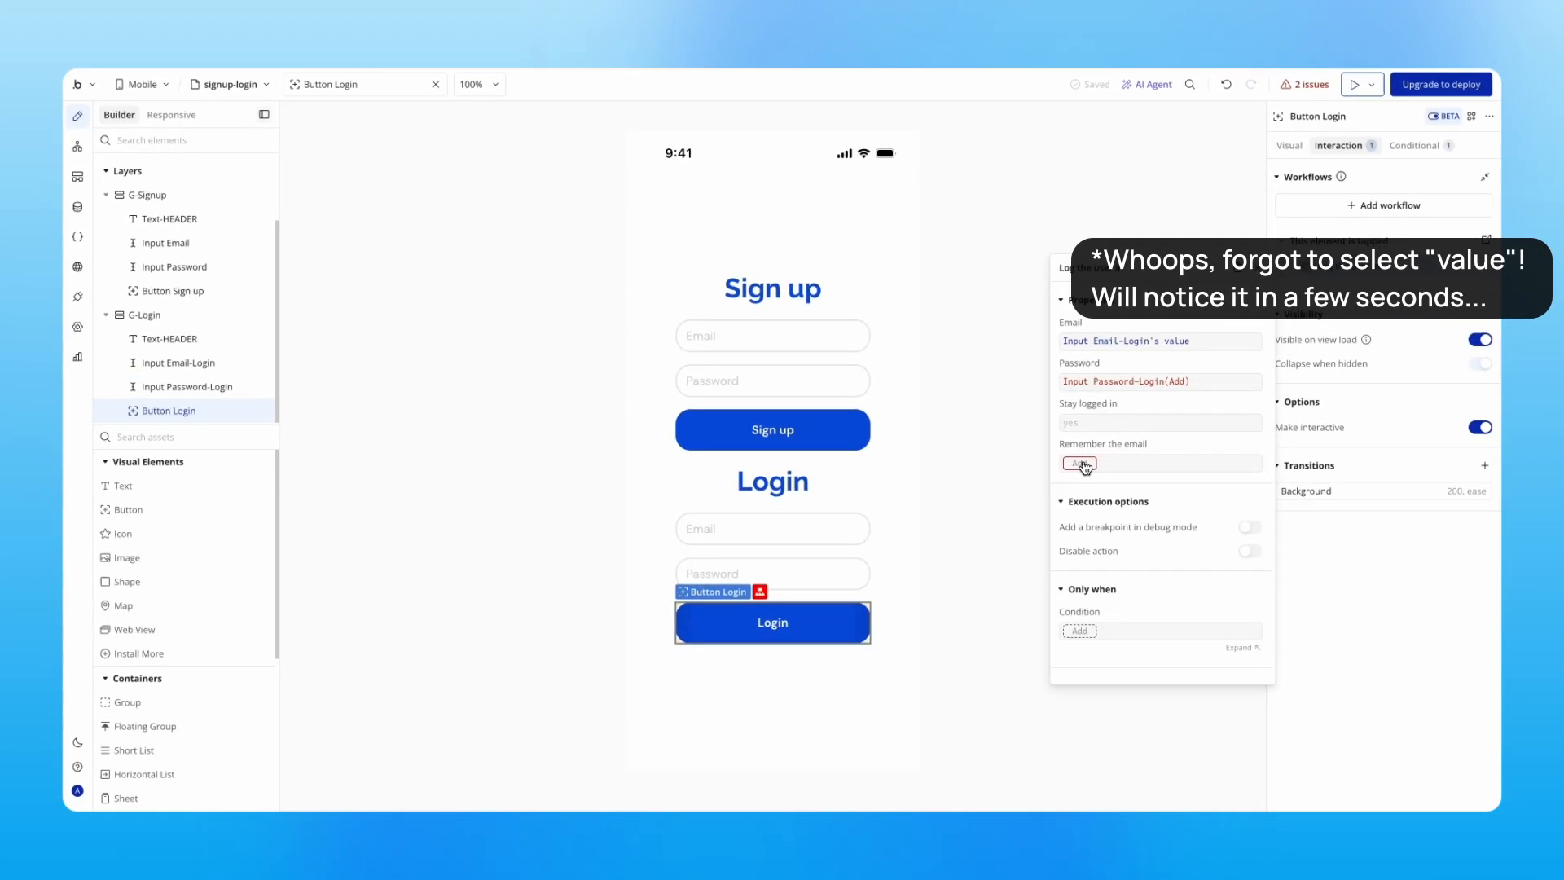
left_click(1081, 463)
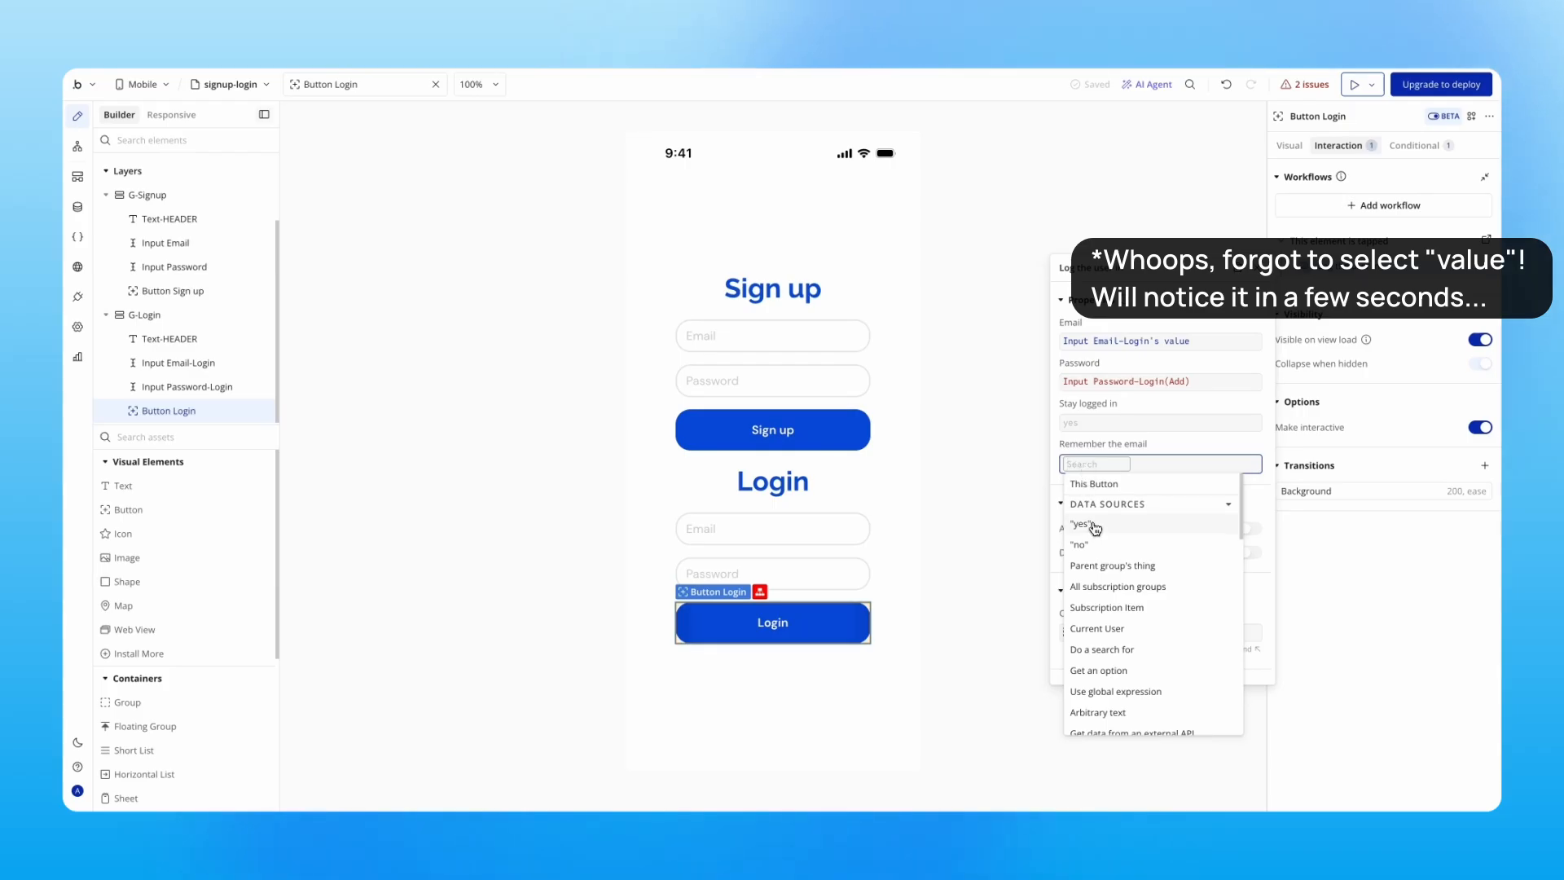
left_click(1230, 444)
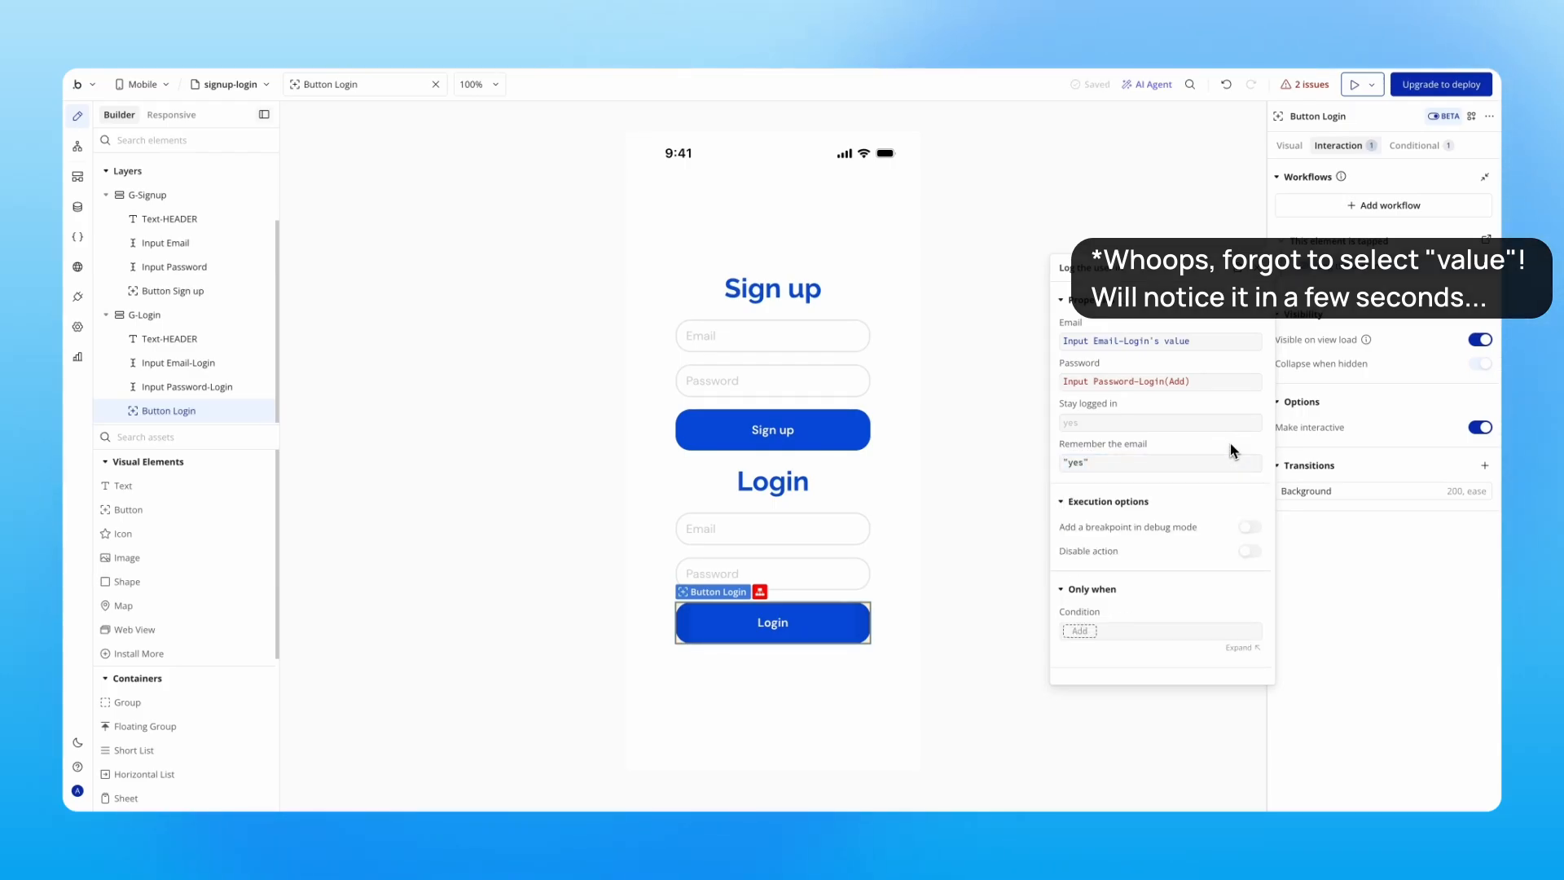
Add a Create a new thing action after Log the user in, with type Login_log and all of its fields
scroll(155, 571, "down", 5)
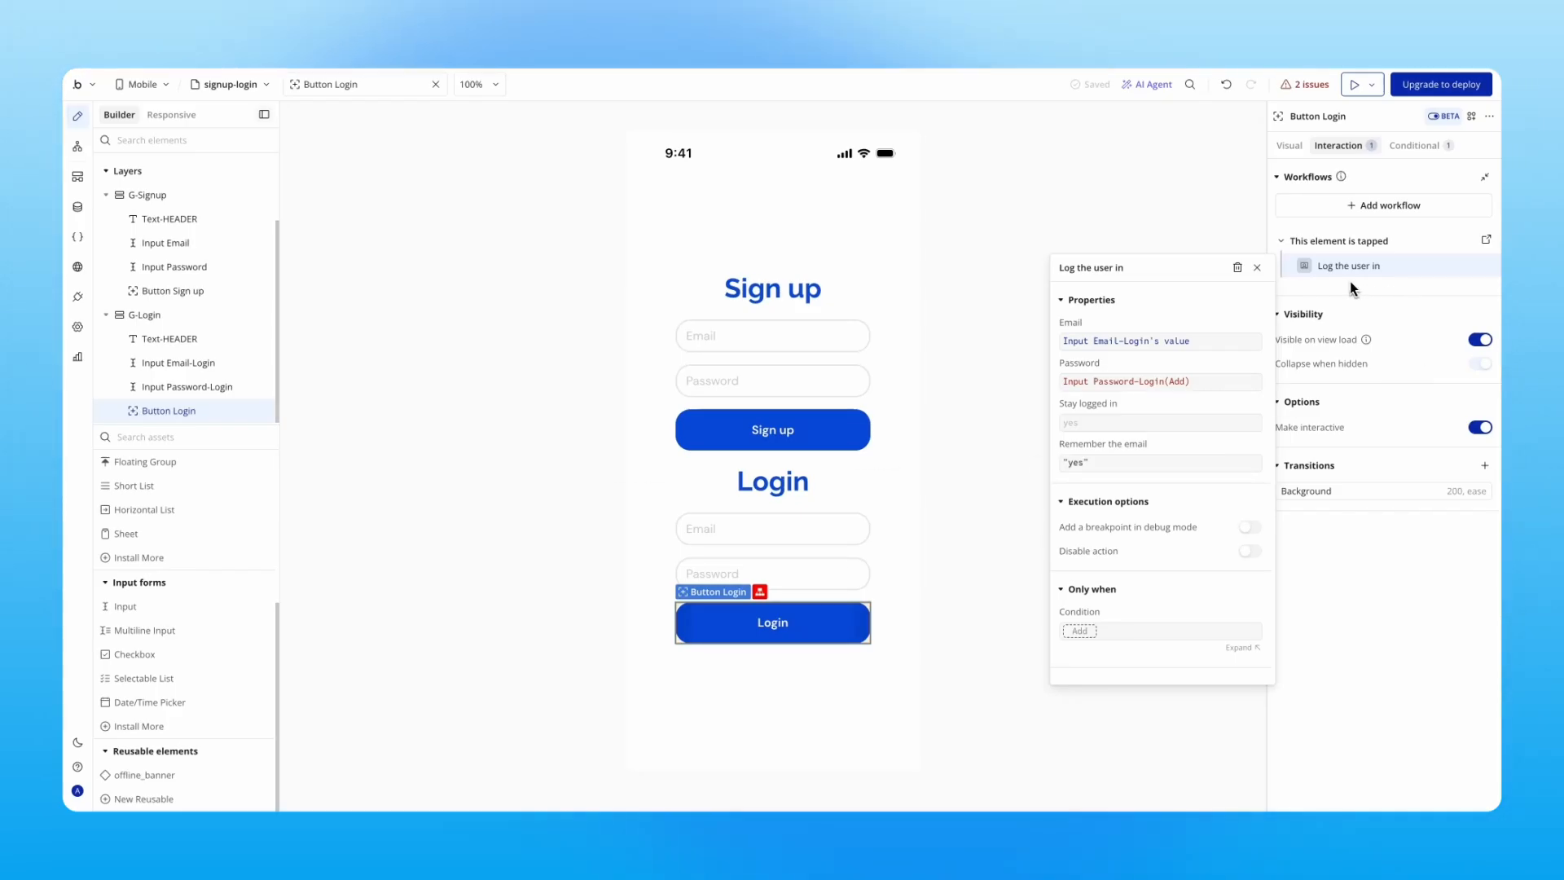
left_click_drag(1351, 277, 1287, 284)
left_click(1284, 279)
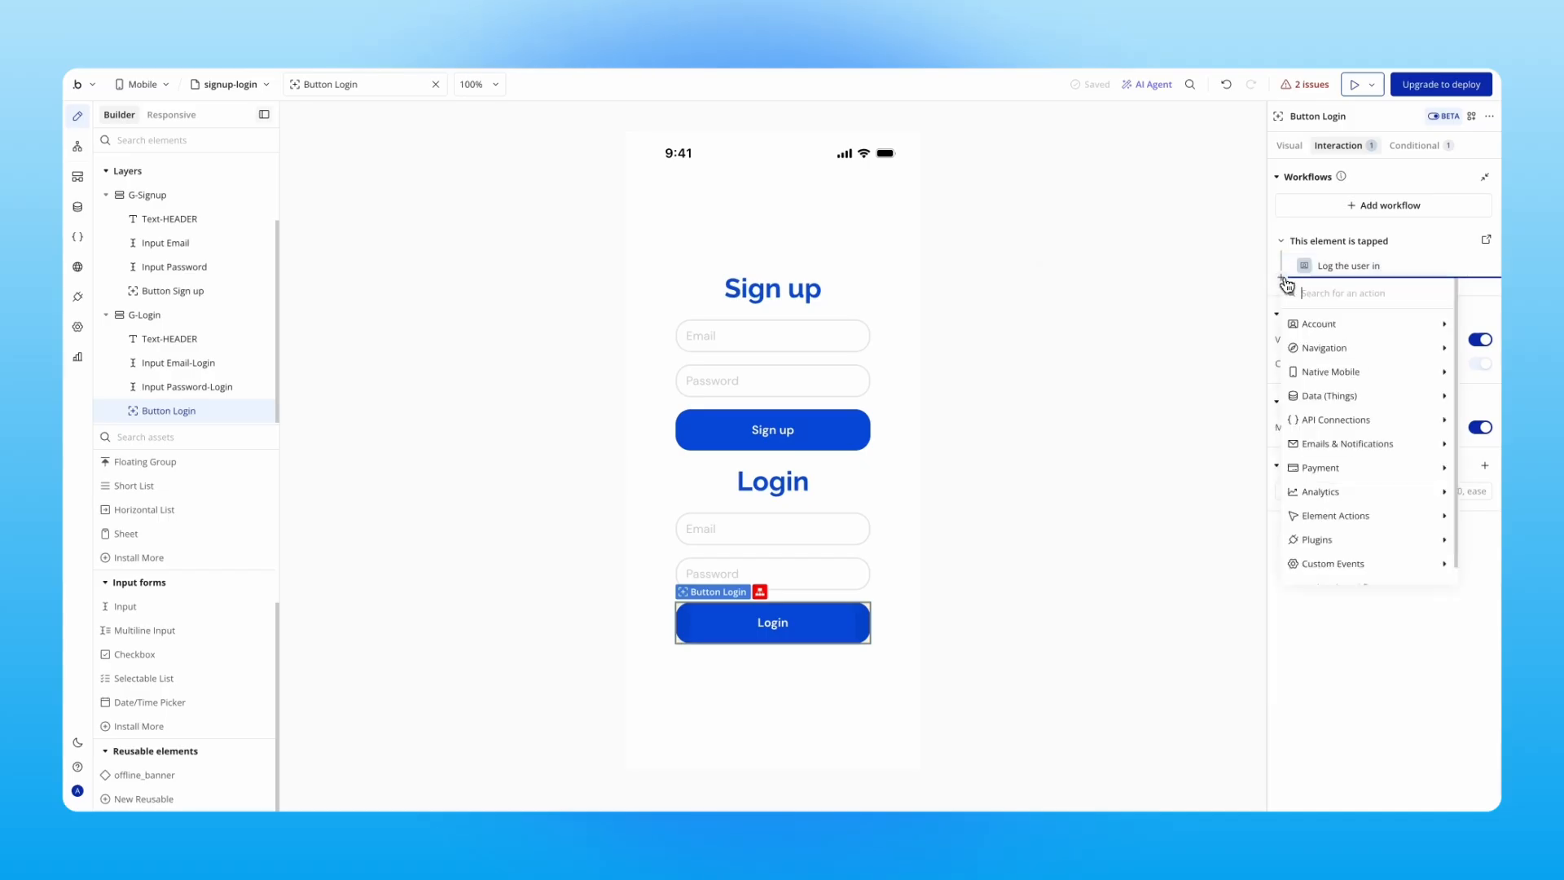
mouse_move(1301, 326)
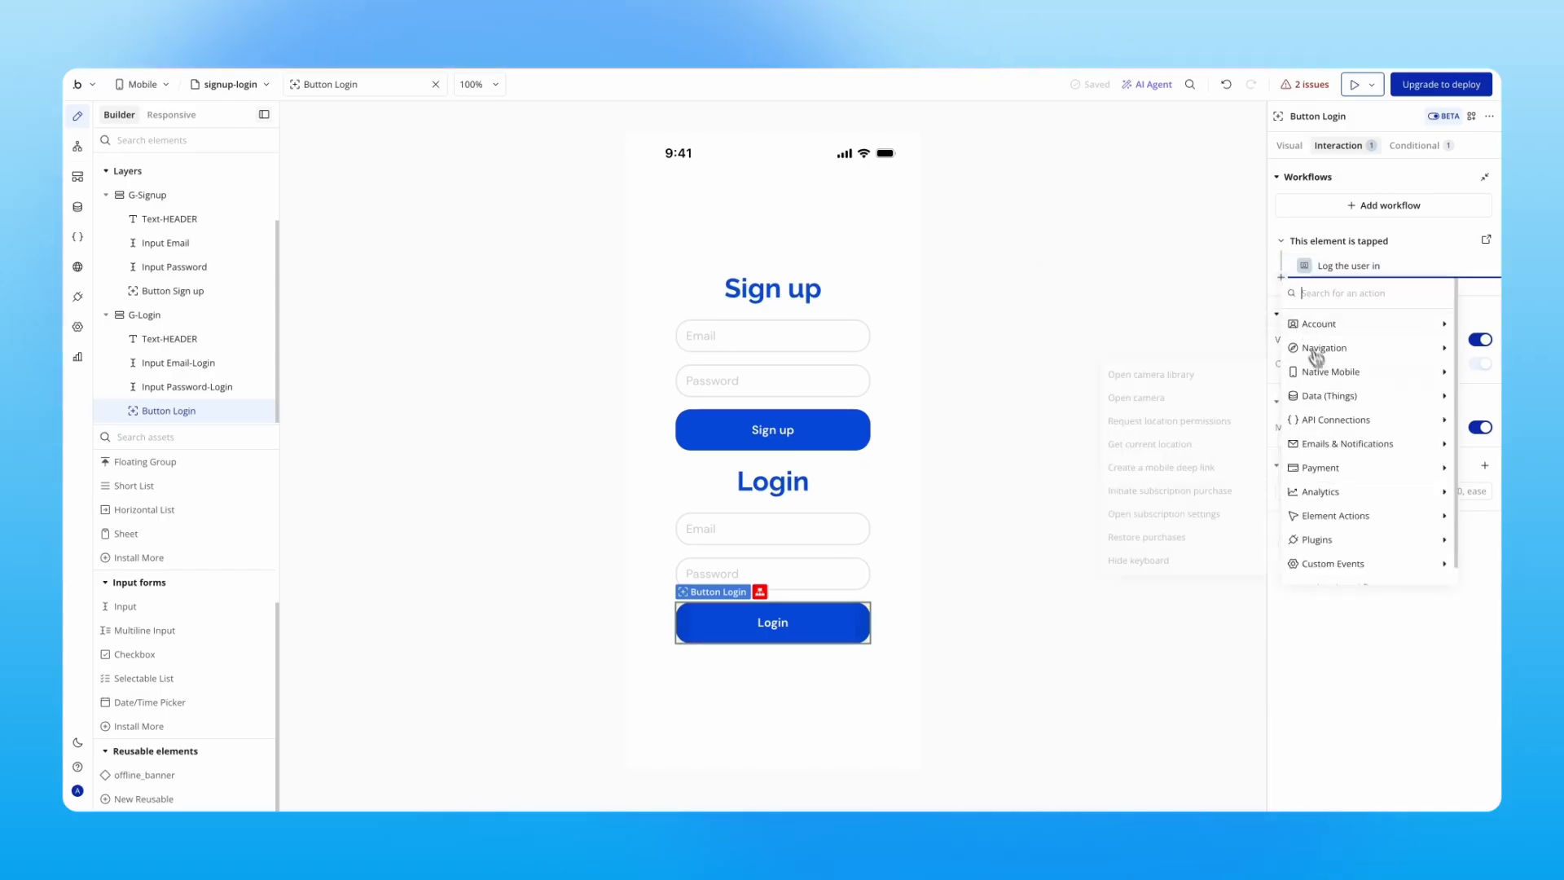
mouse_move(1328, 396)
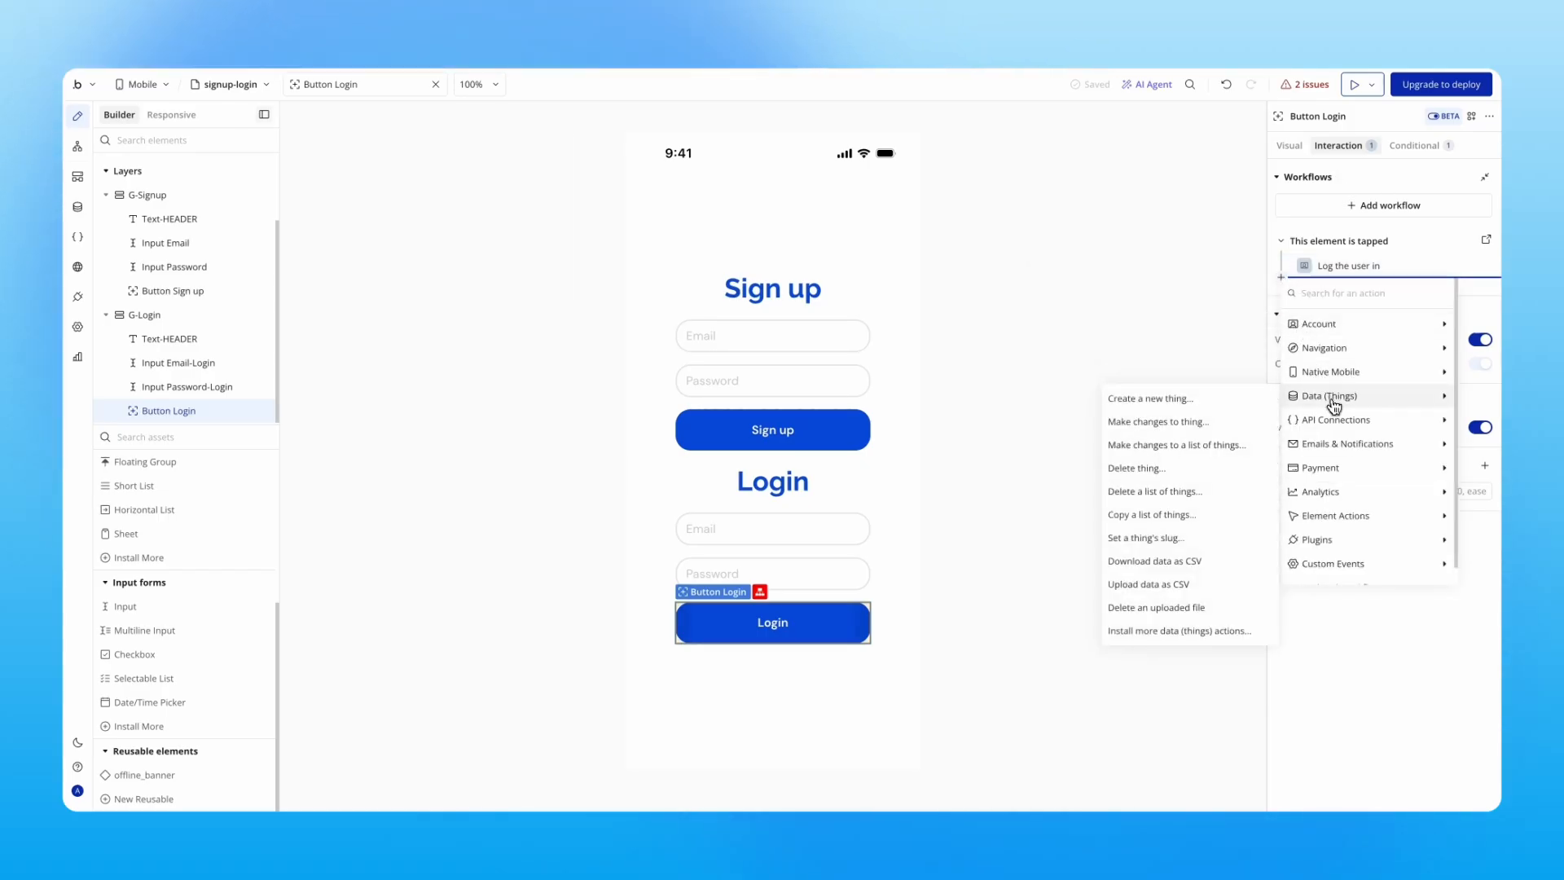
left_click(1253, 399)
left_click(1167, 344)
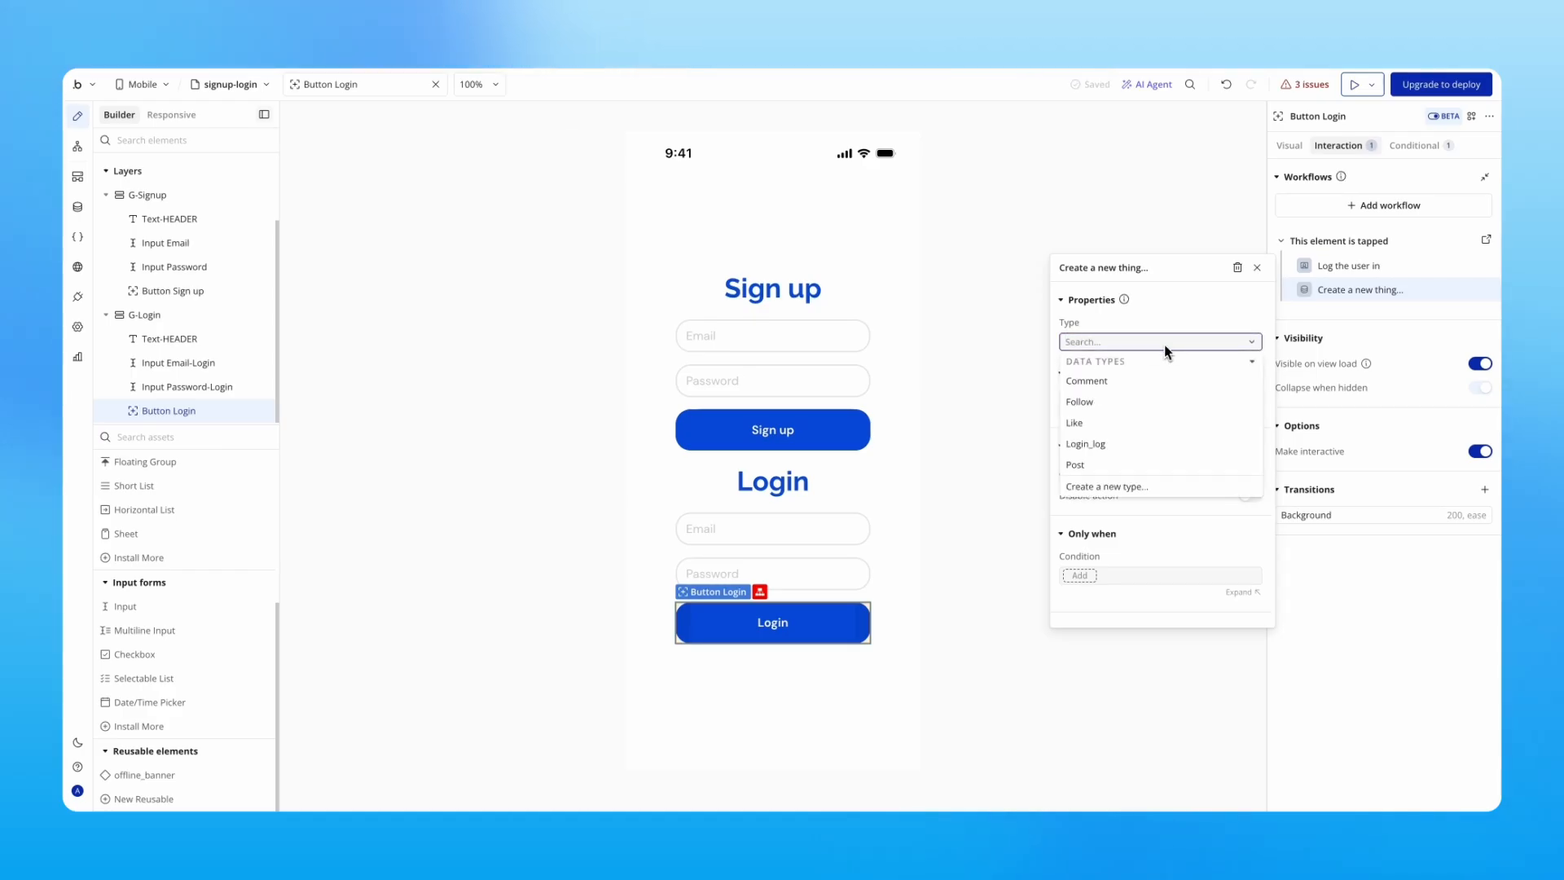
left_click(1096, 445)
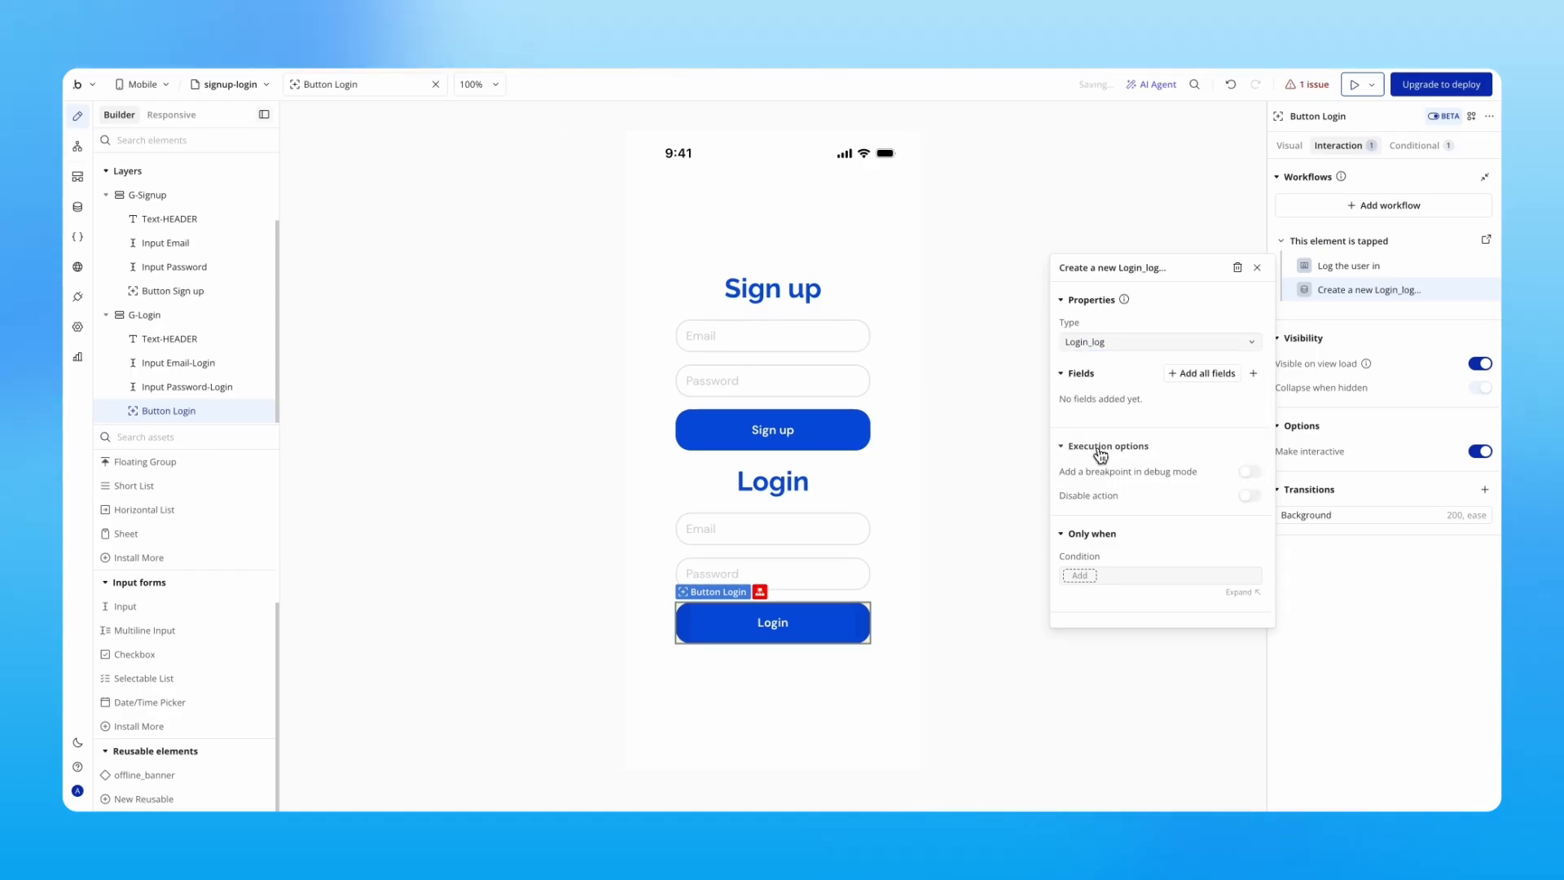
left_click(1205, 375)
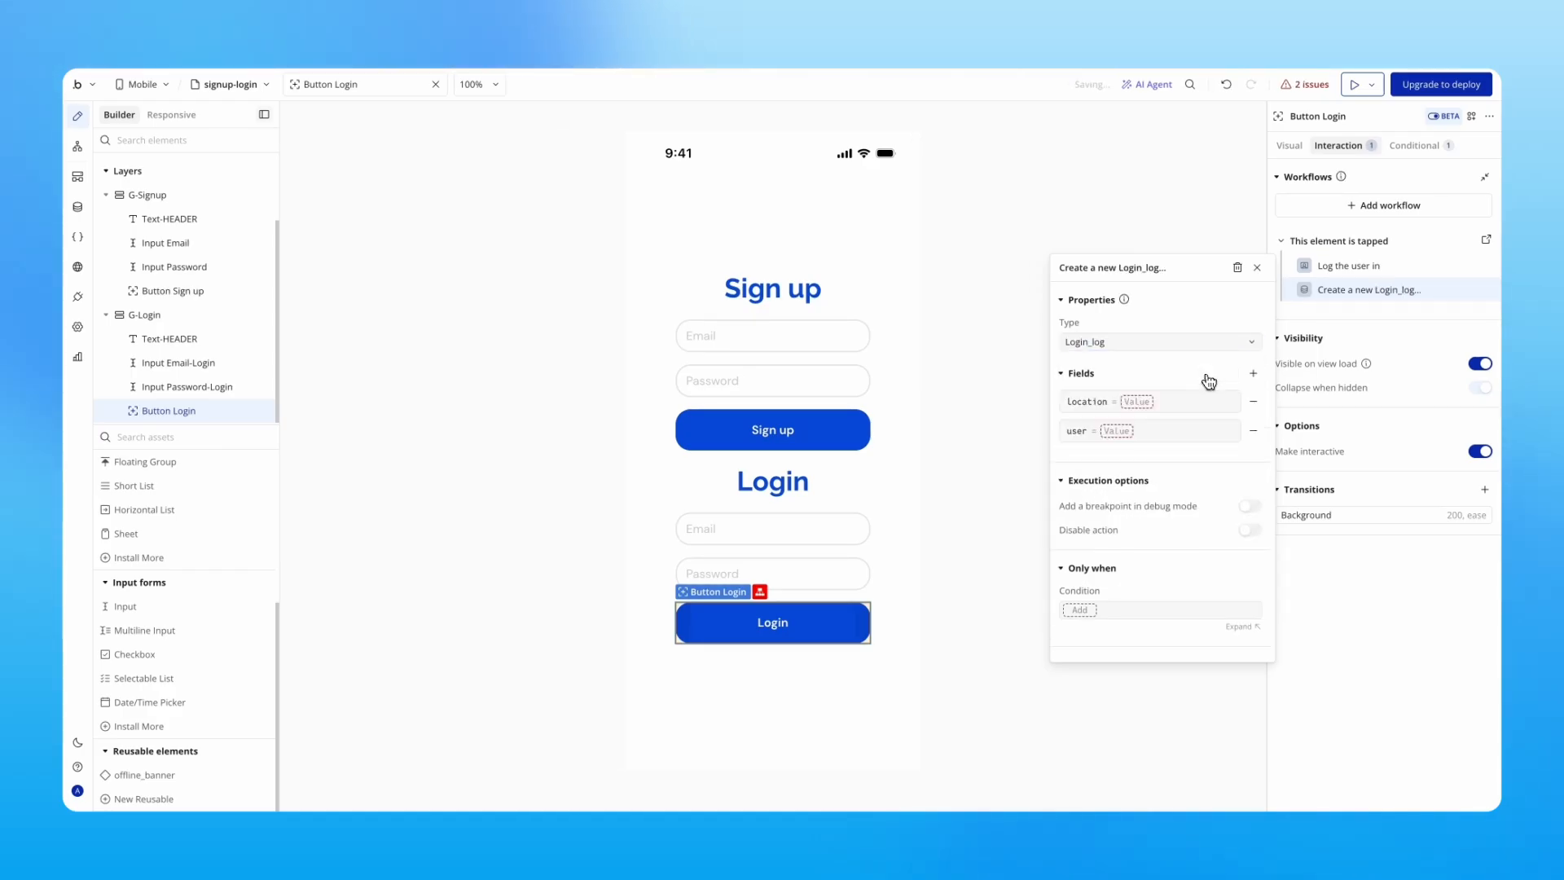
Set the new Login_log's location field to Current geographic position and its user field to Current User
left_click(1138, 402)
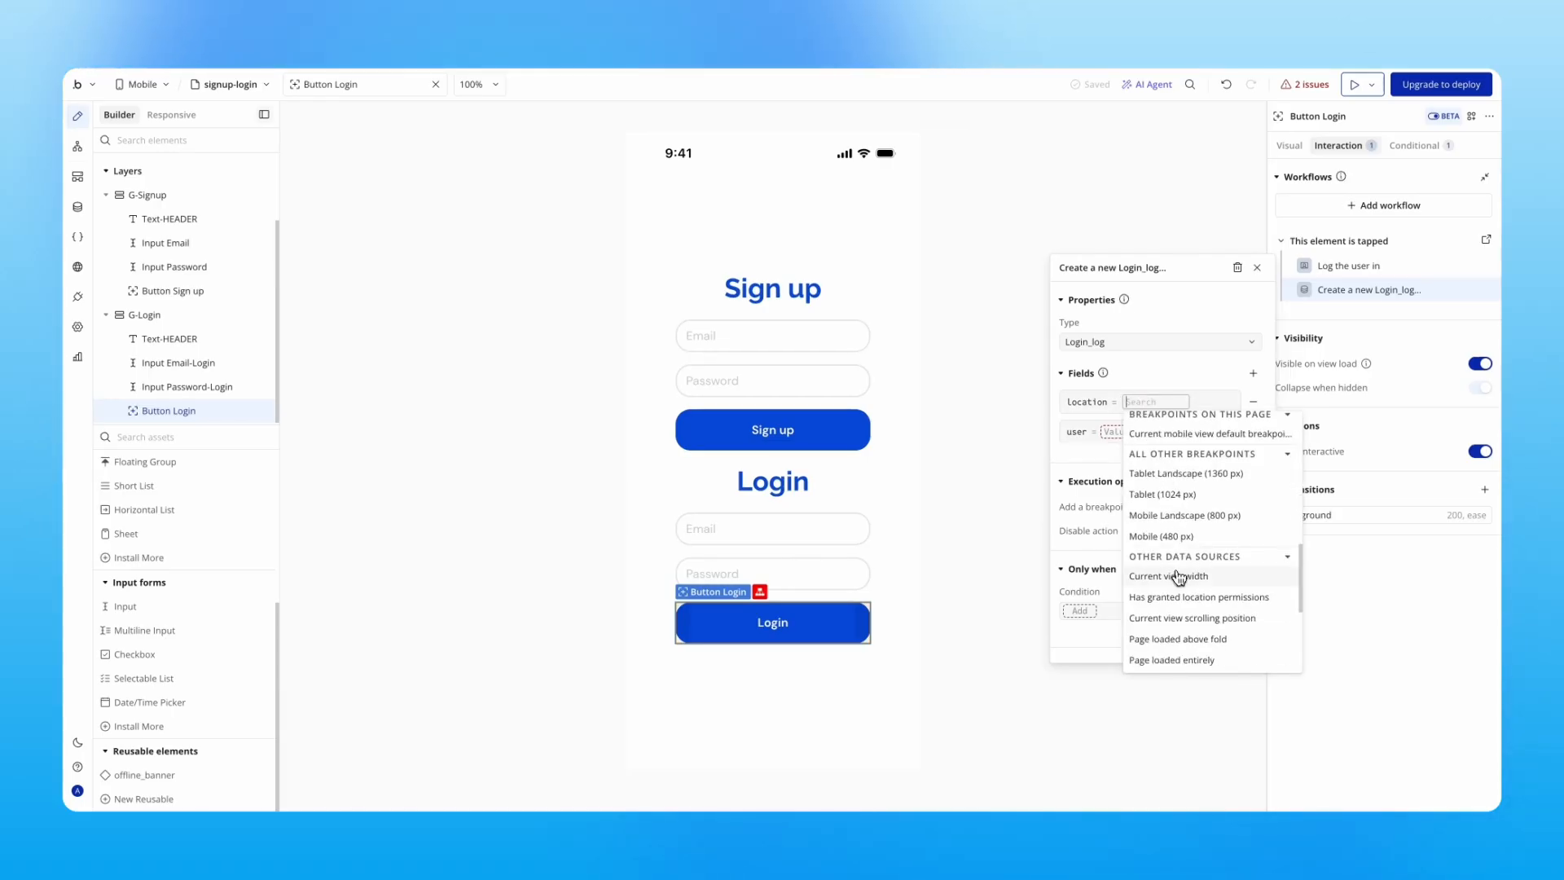
scroll(1178, 576, "down", 3)
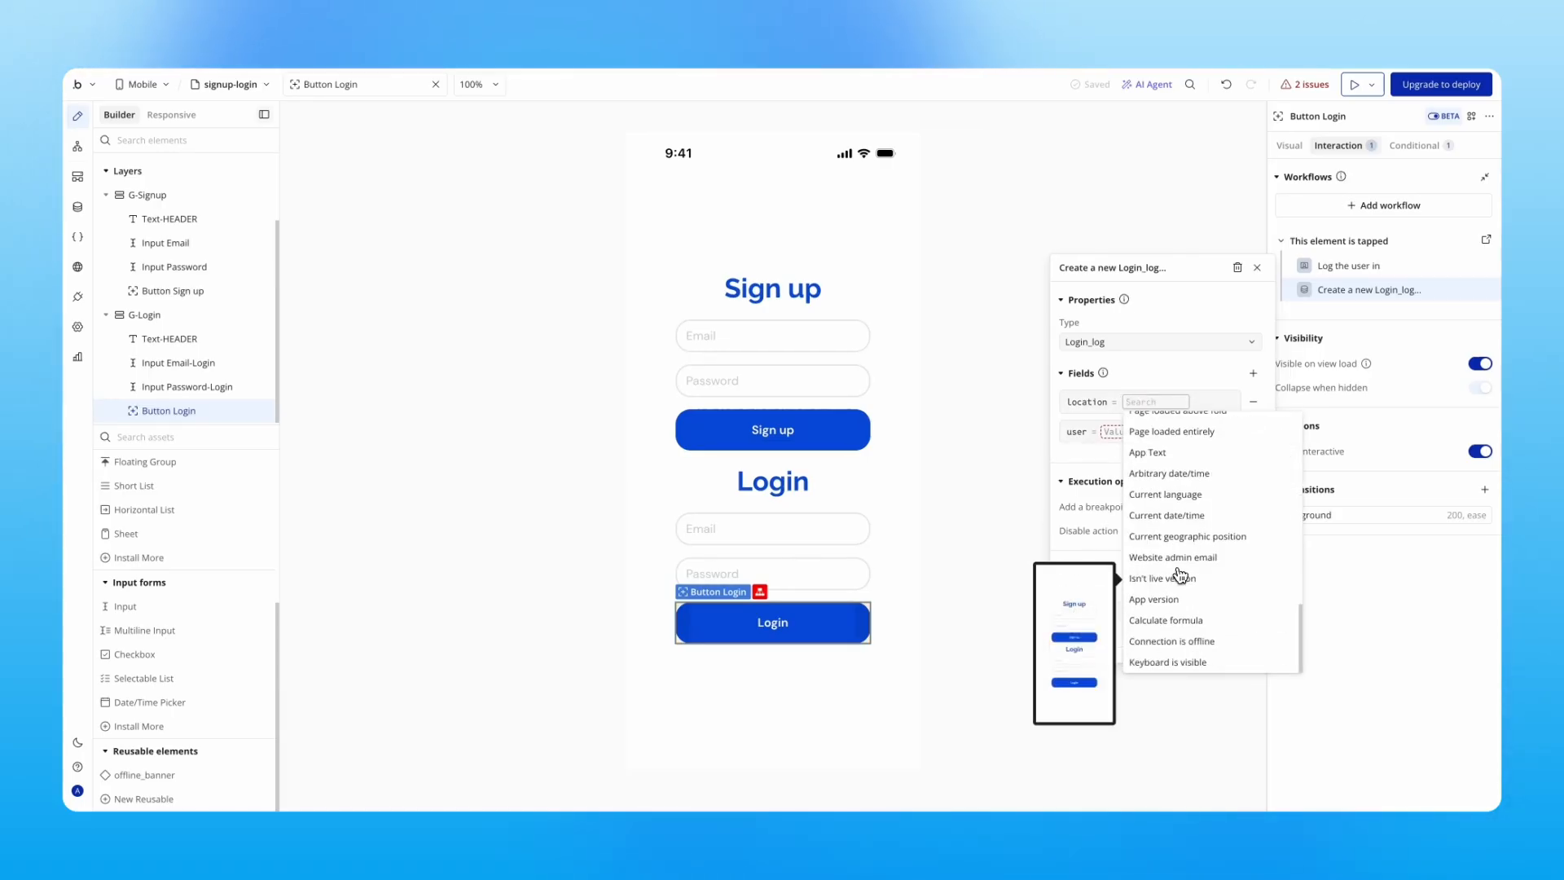
left_click(1199, 537)
key("Escape")
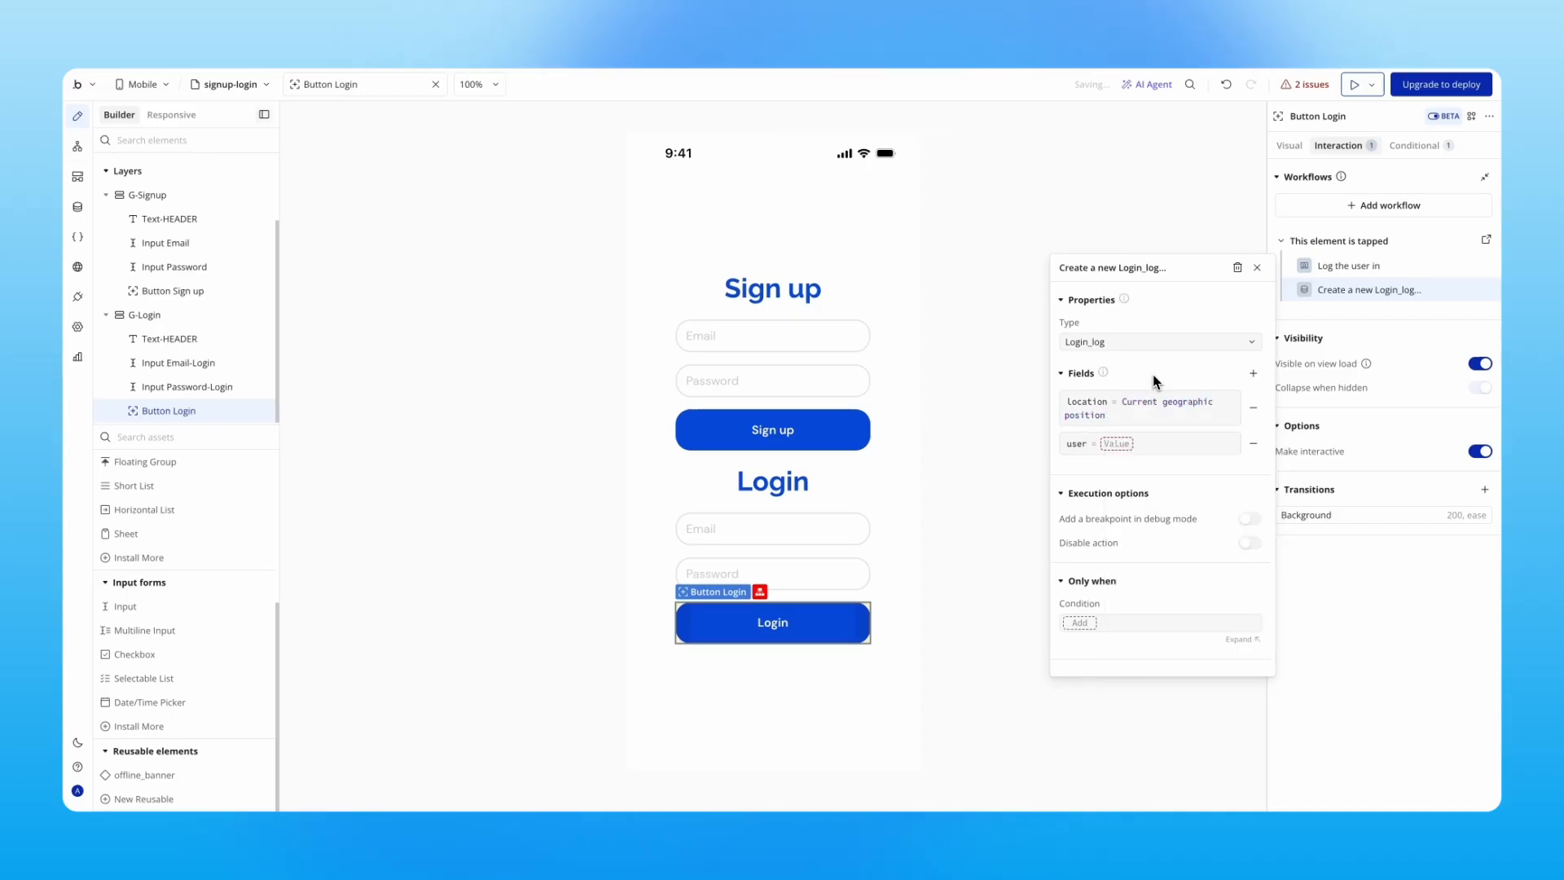
left_click(1113, 444)
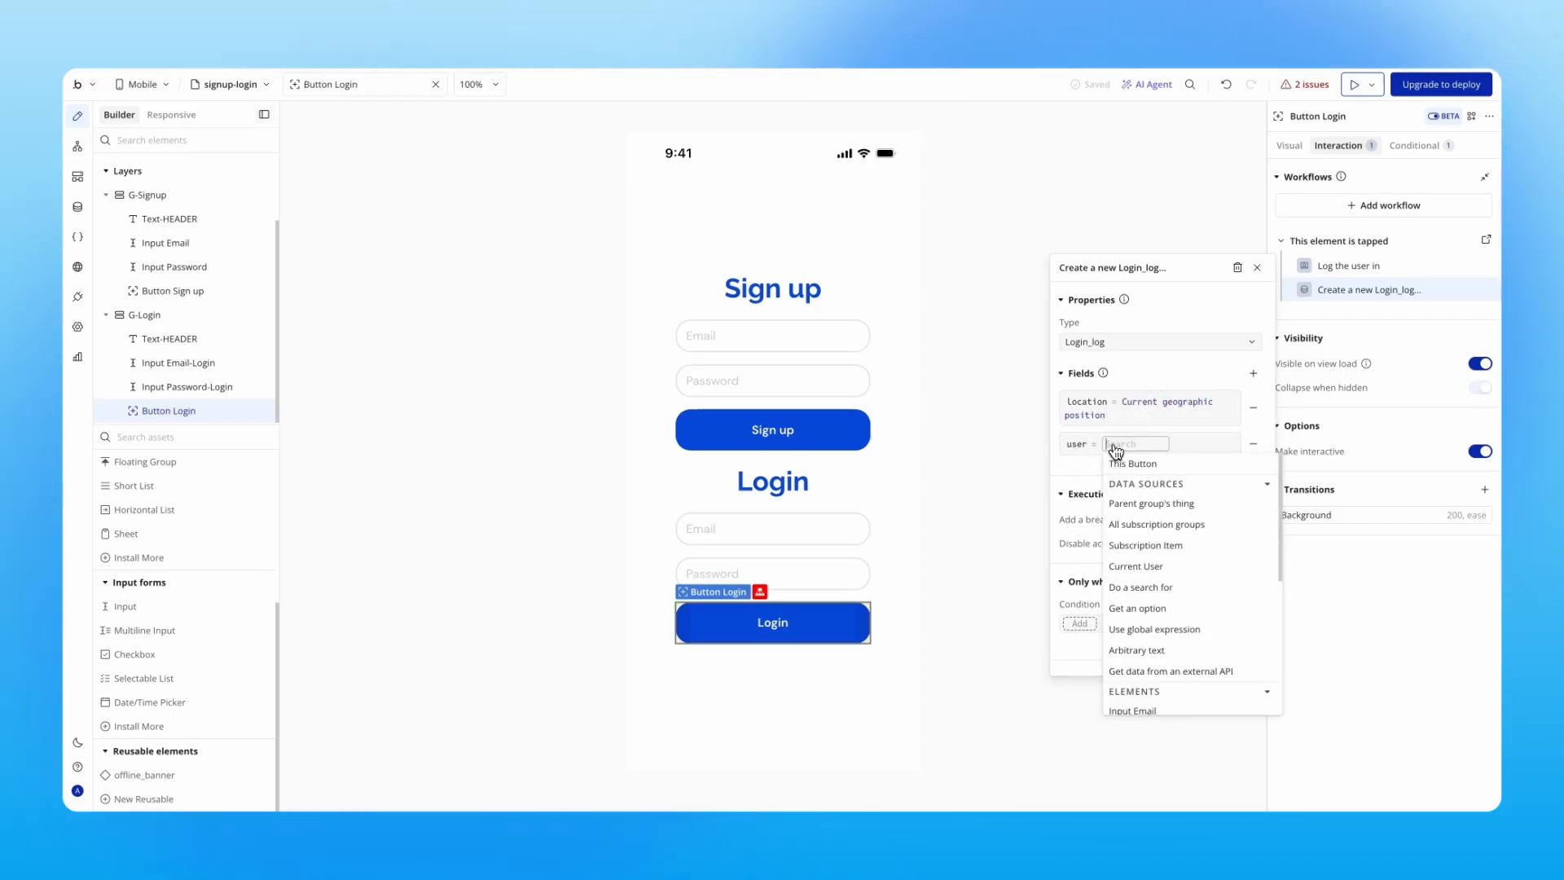
type("curre")
key("Return")
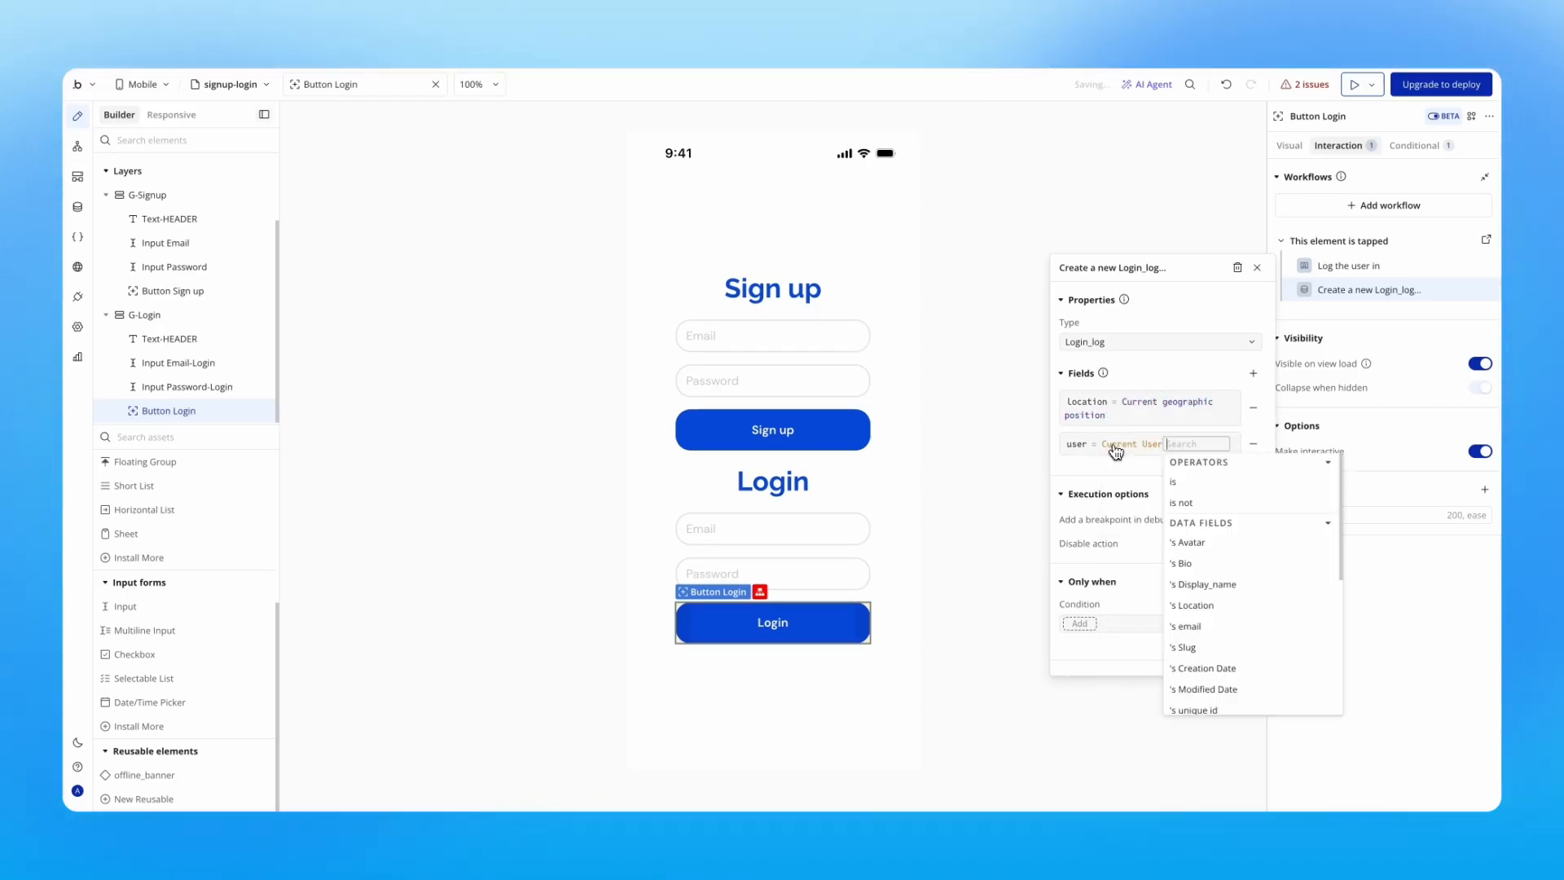
left_click(1152, 374)
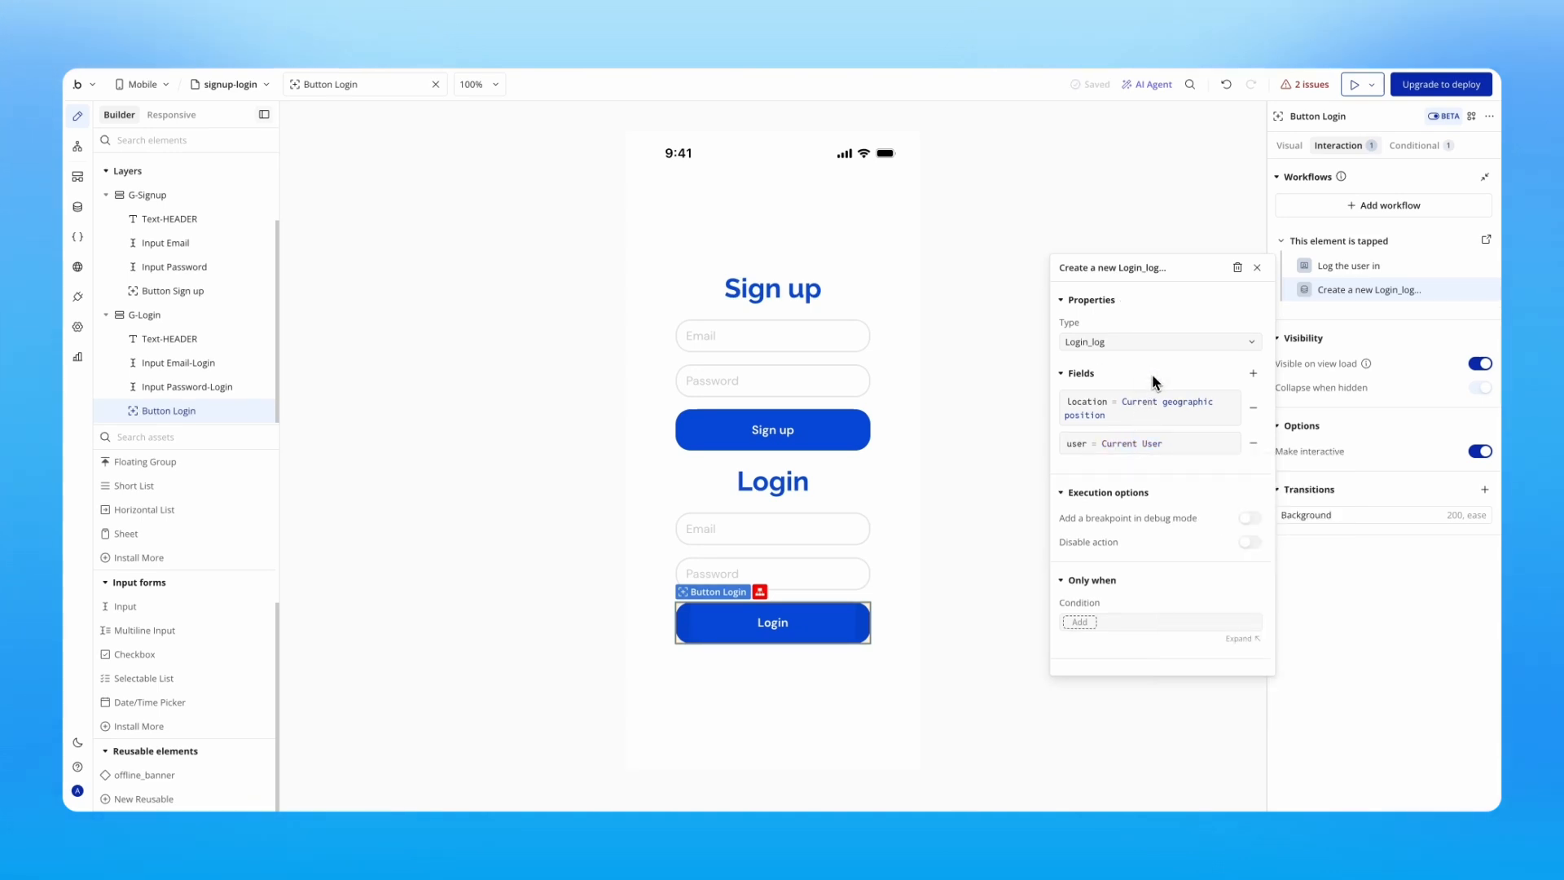
Open the list of issues and move it clear of the layers tree to read it
left_click(1313, 88)
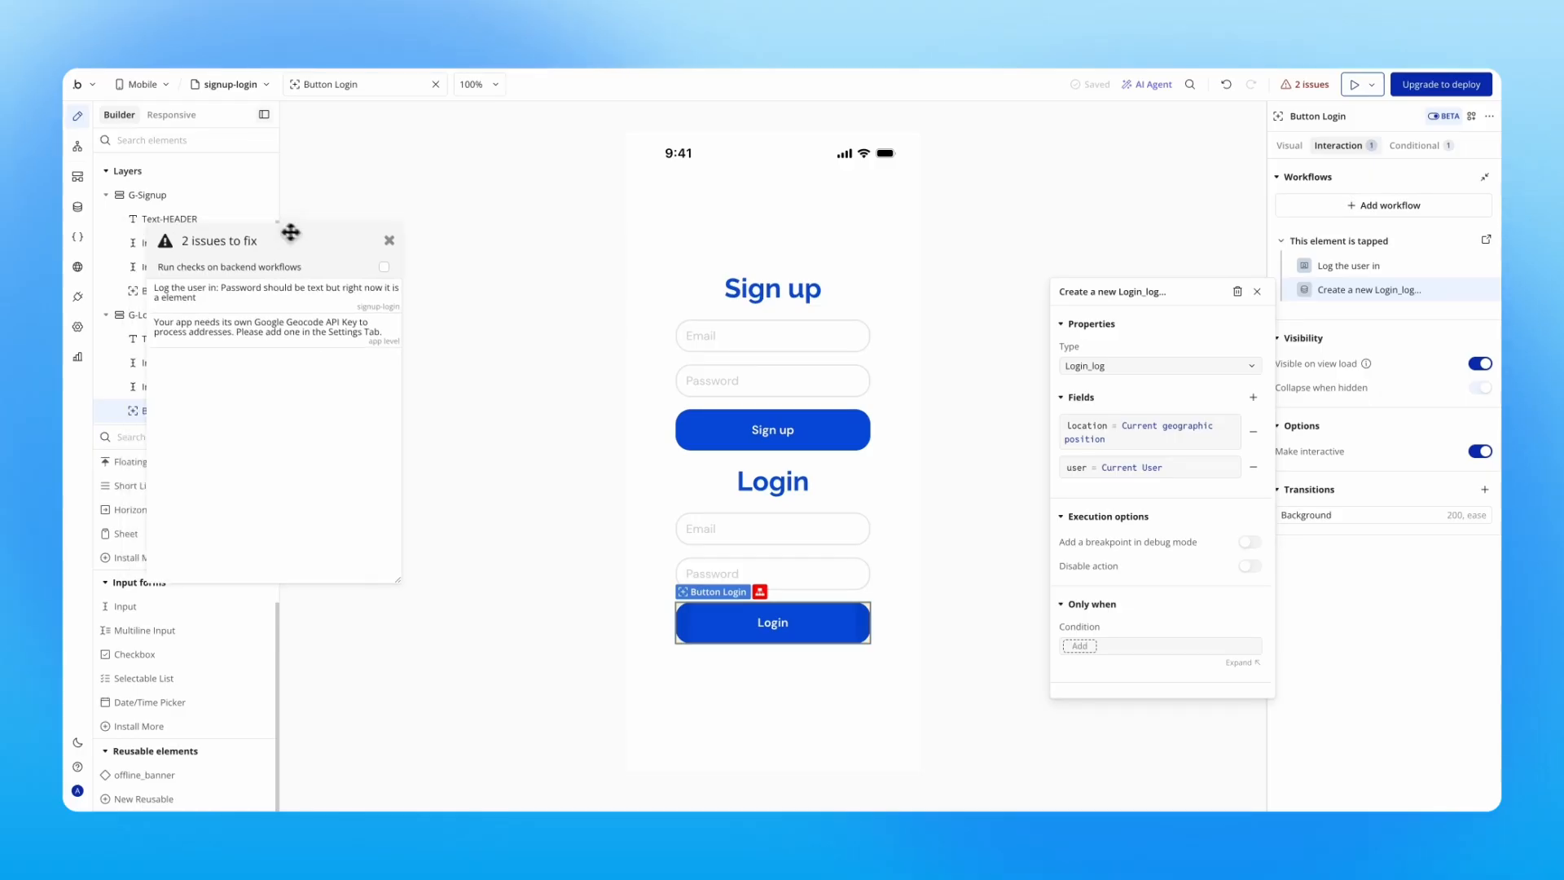
left_click_drag(291, 233, 500, 255)
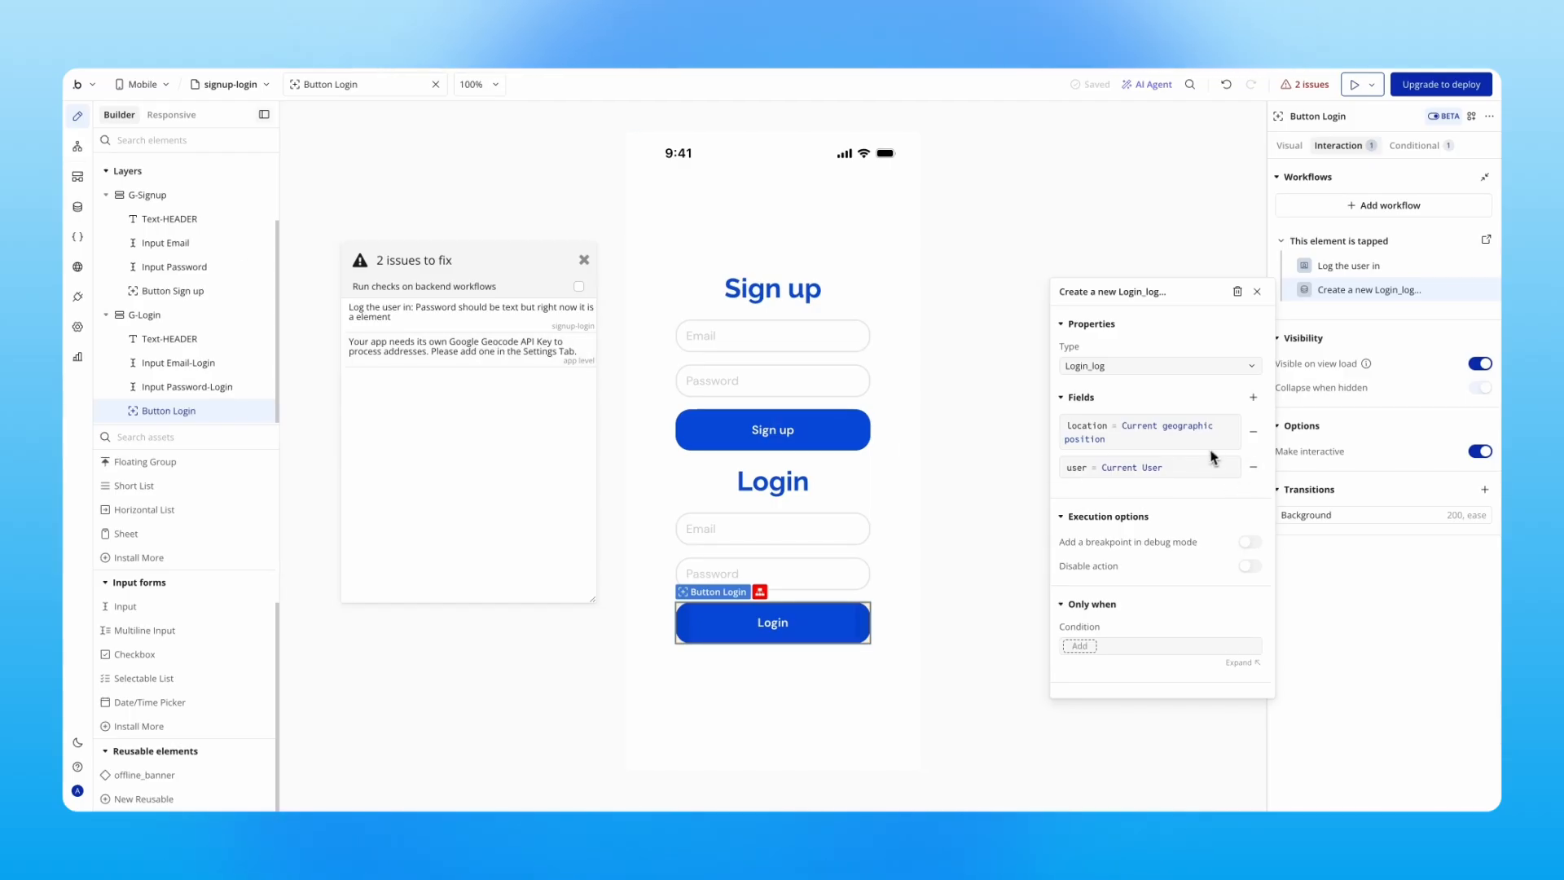
Complete the Log the user in action's Password as Input Password-Login's value, close the issues list and return to the page design
left_click(457, 317)
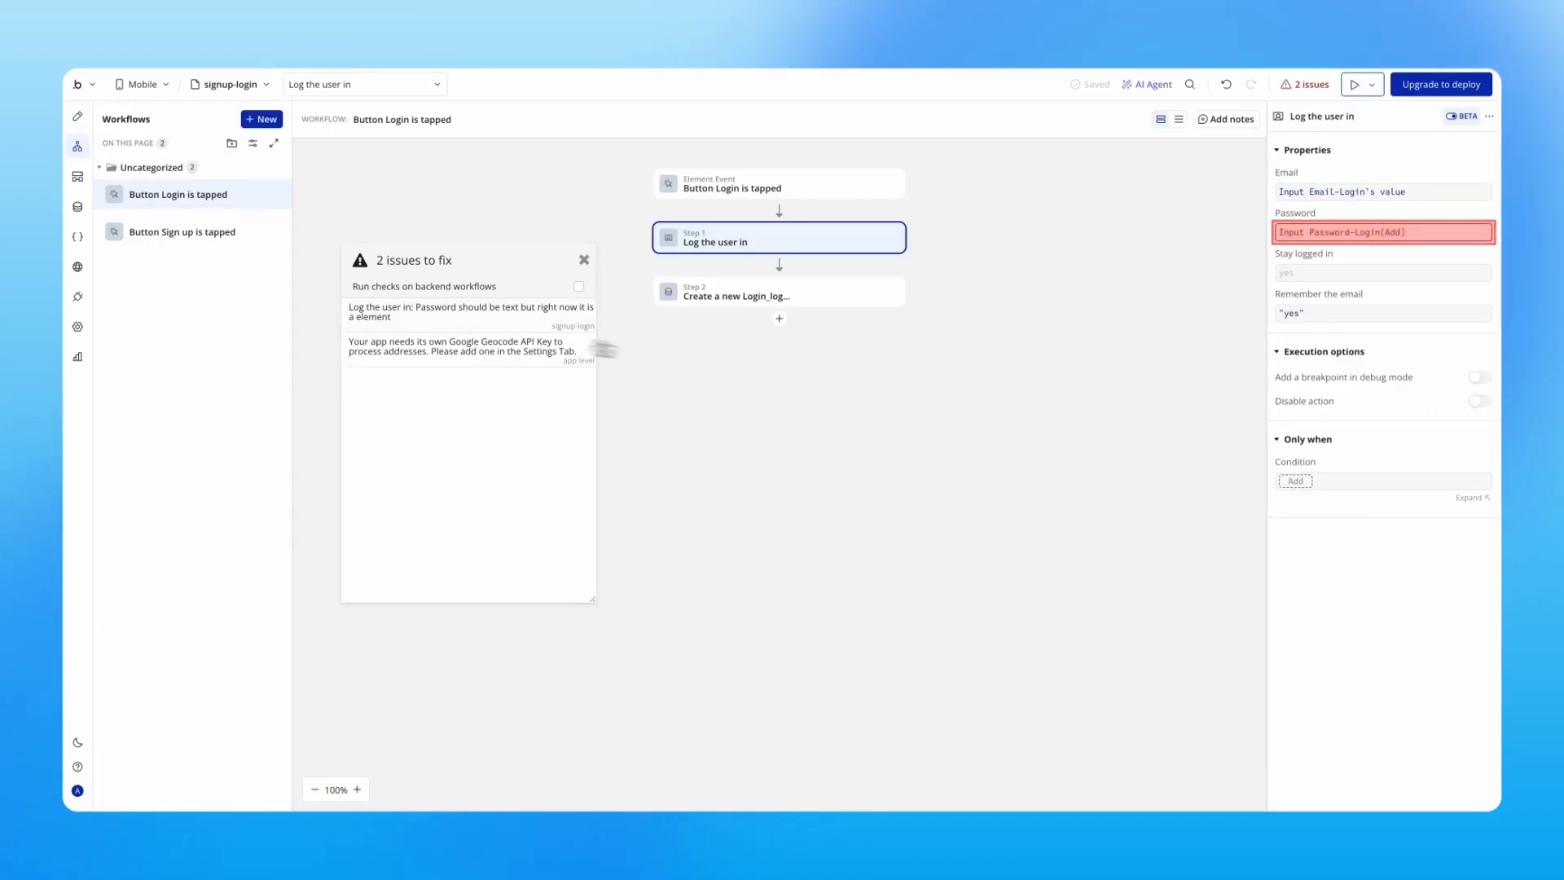
left_click(1399, 235)
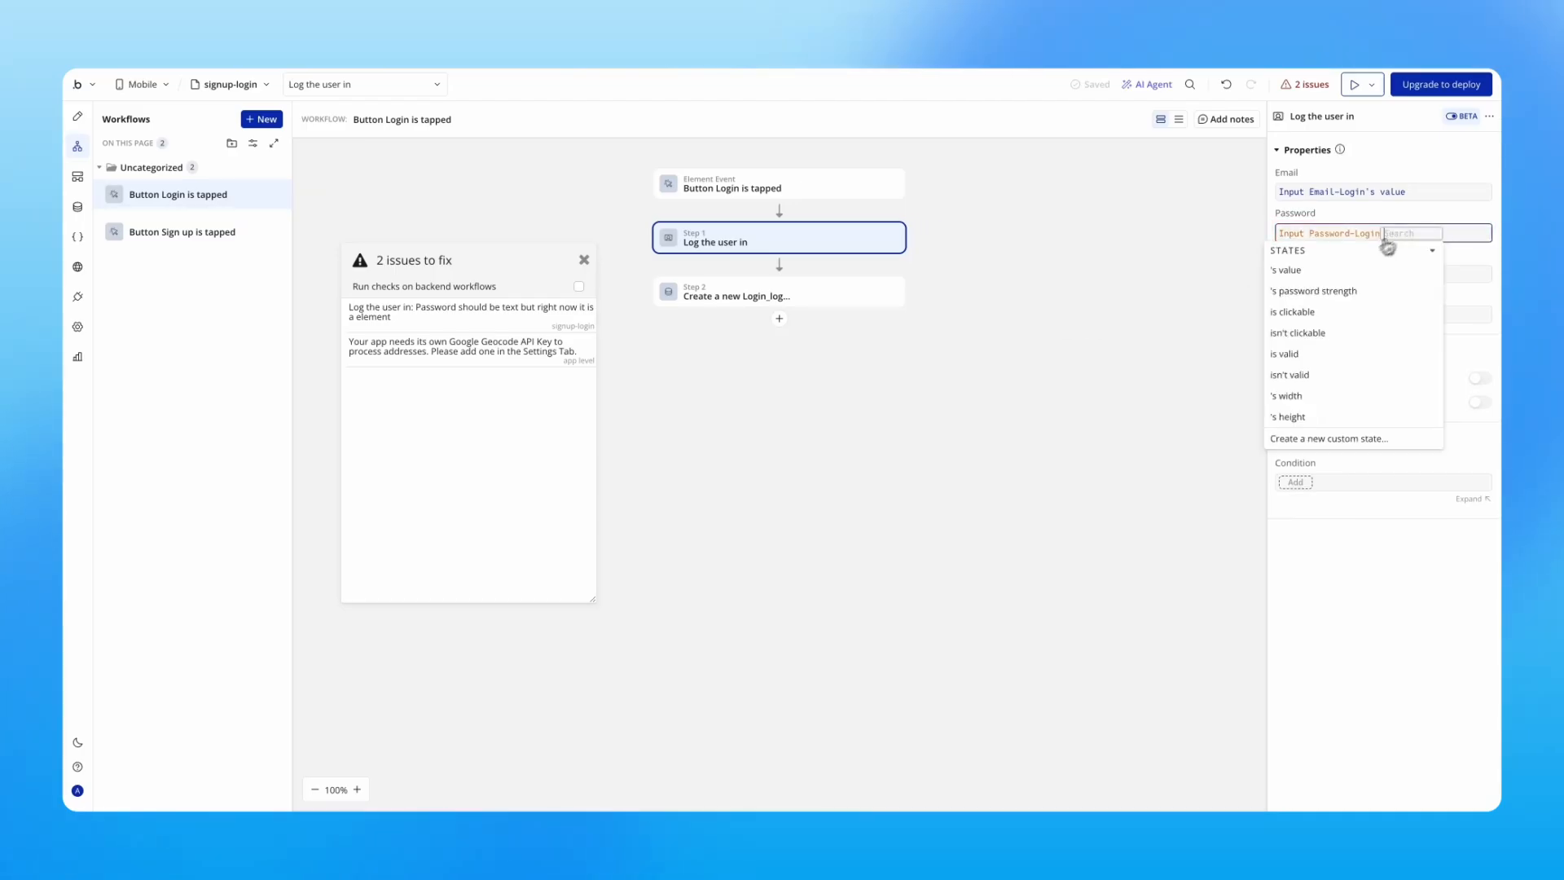
left_click(1317, 271)
left_click(1395, 175)
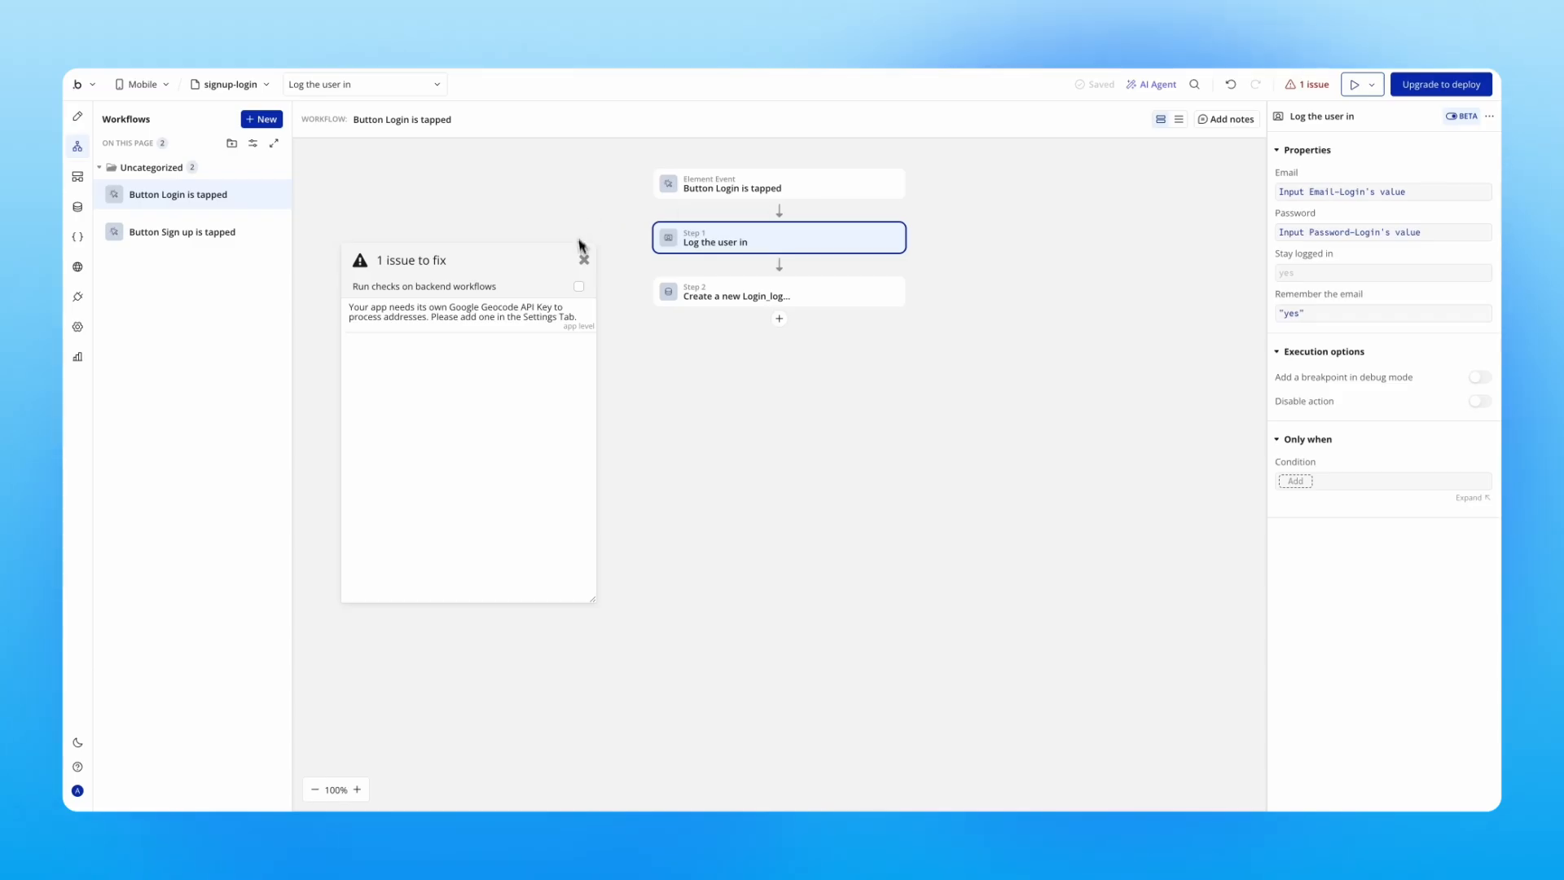
left_click(584, 262)
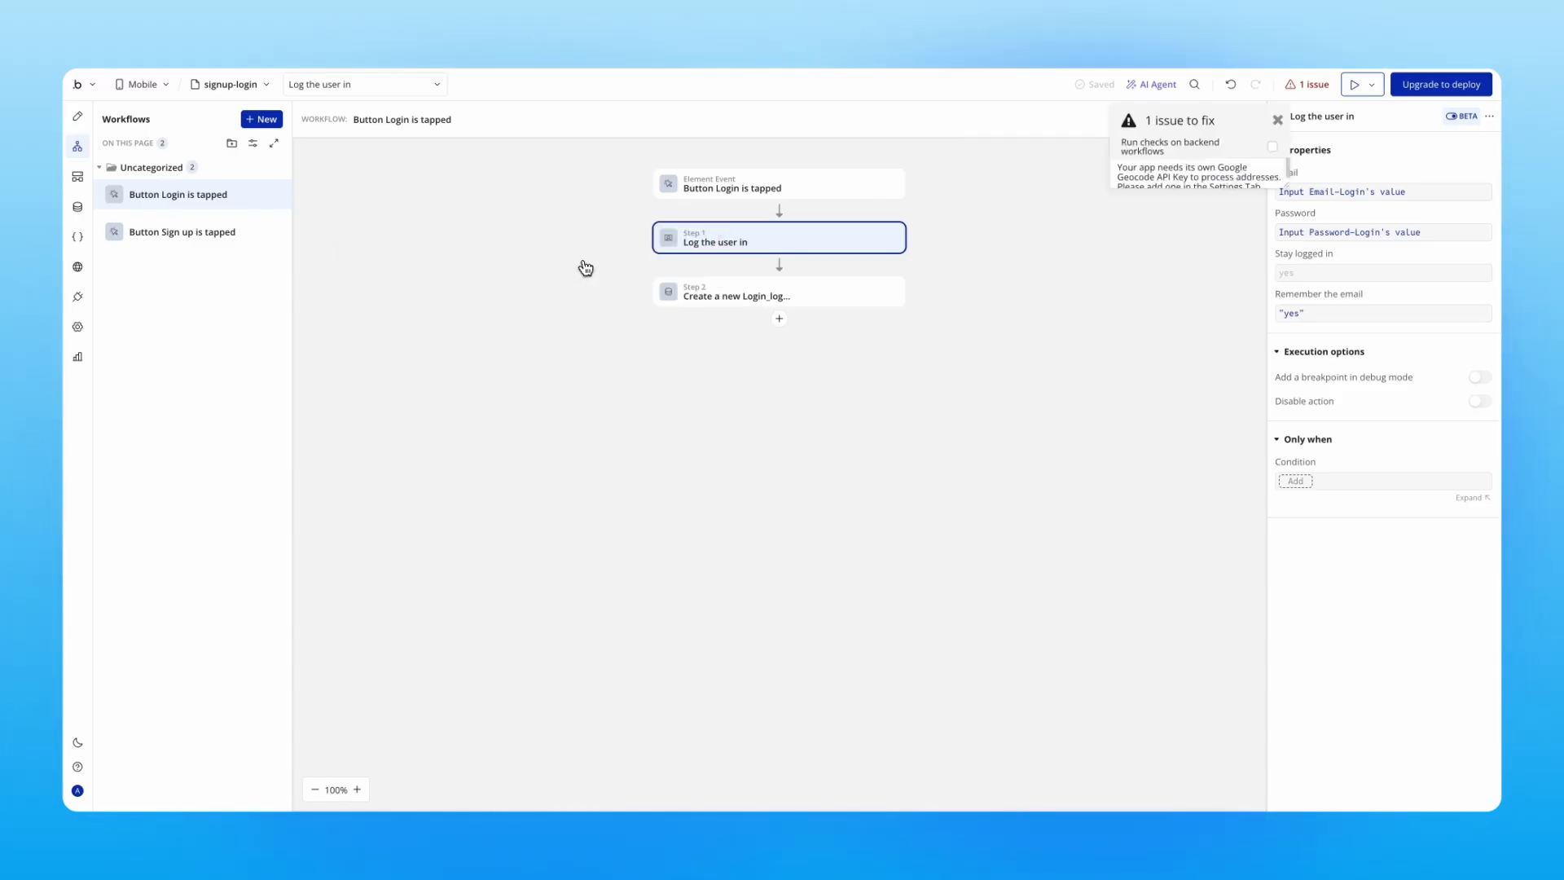
left_click(83, 118)
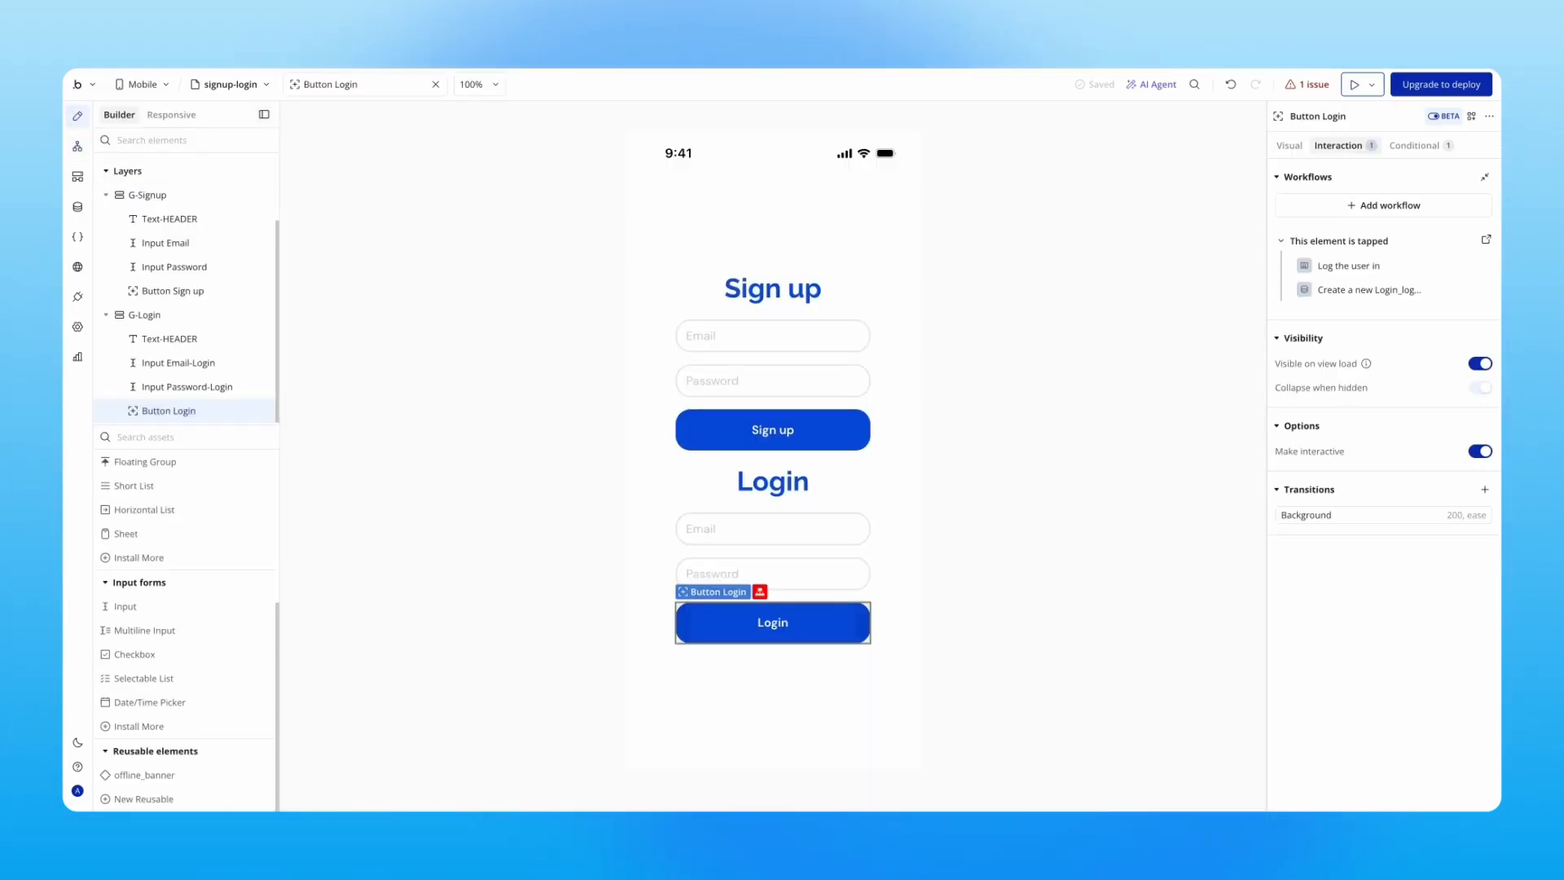
left_click(593, 468)
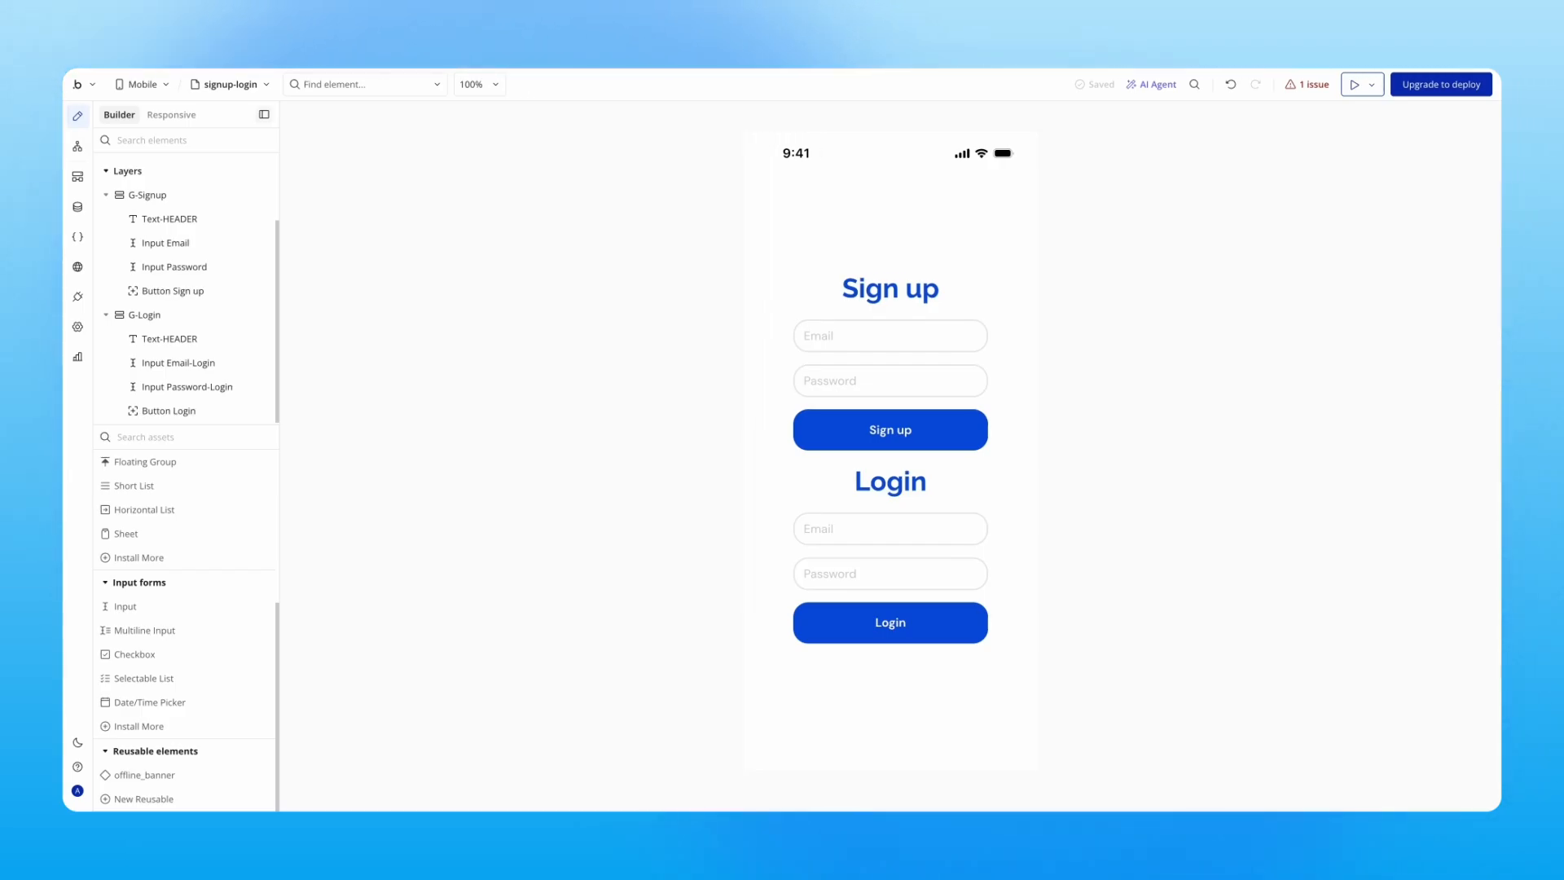
left_click(810, 291)
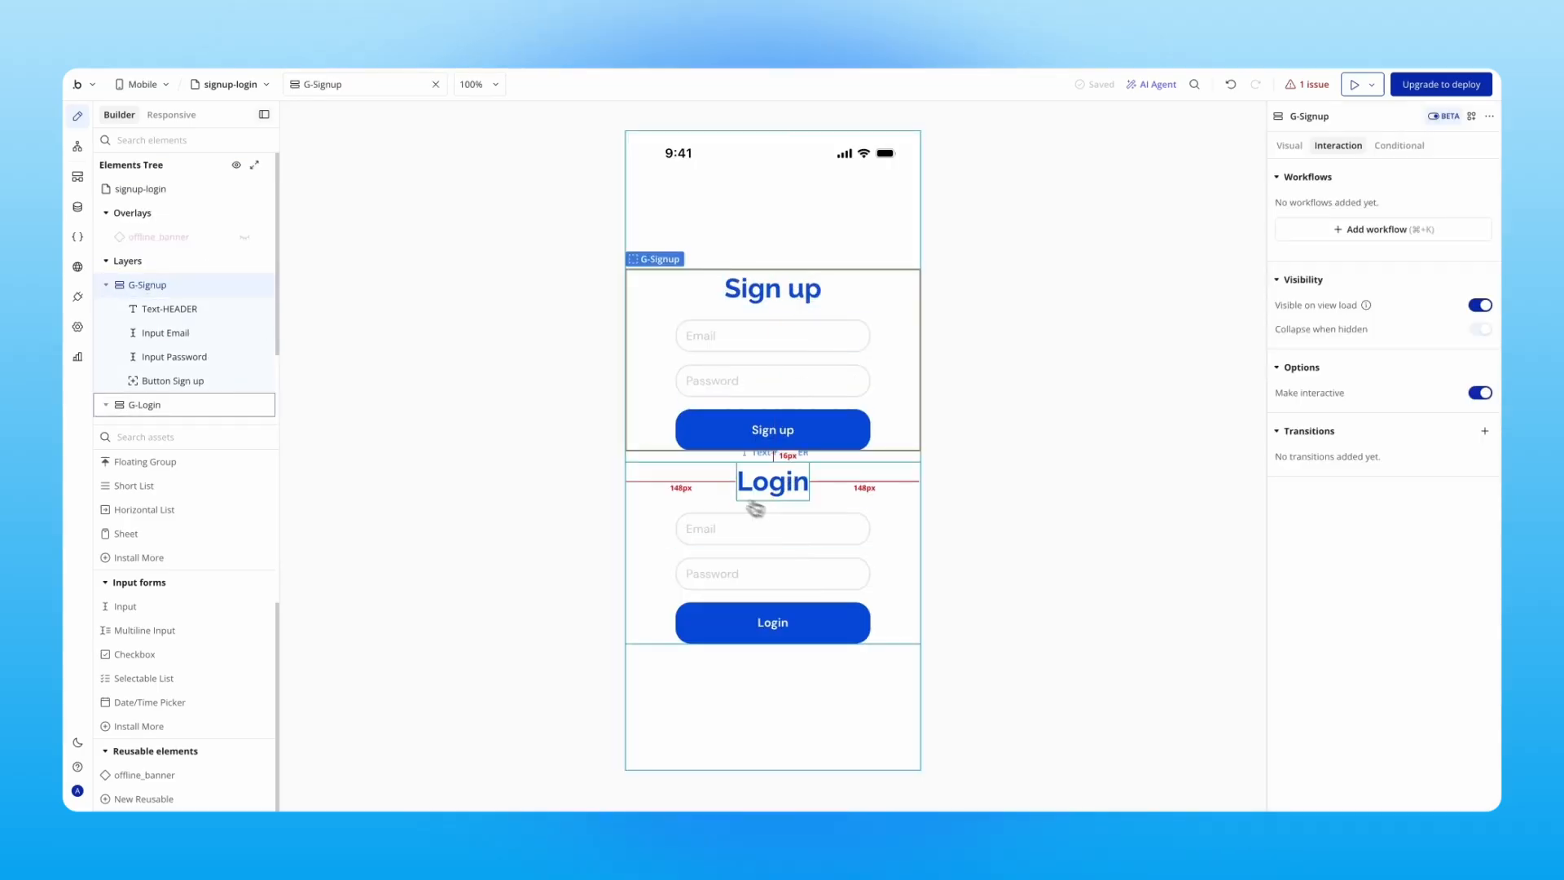
left_click(692, 499)
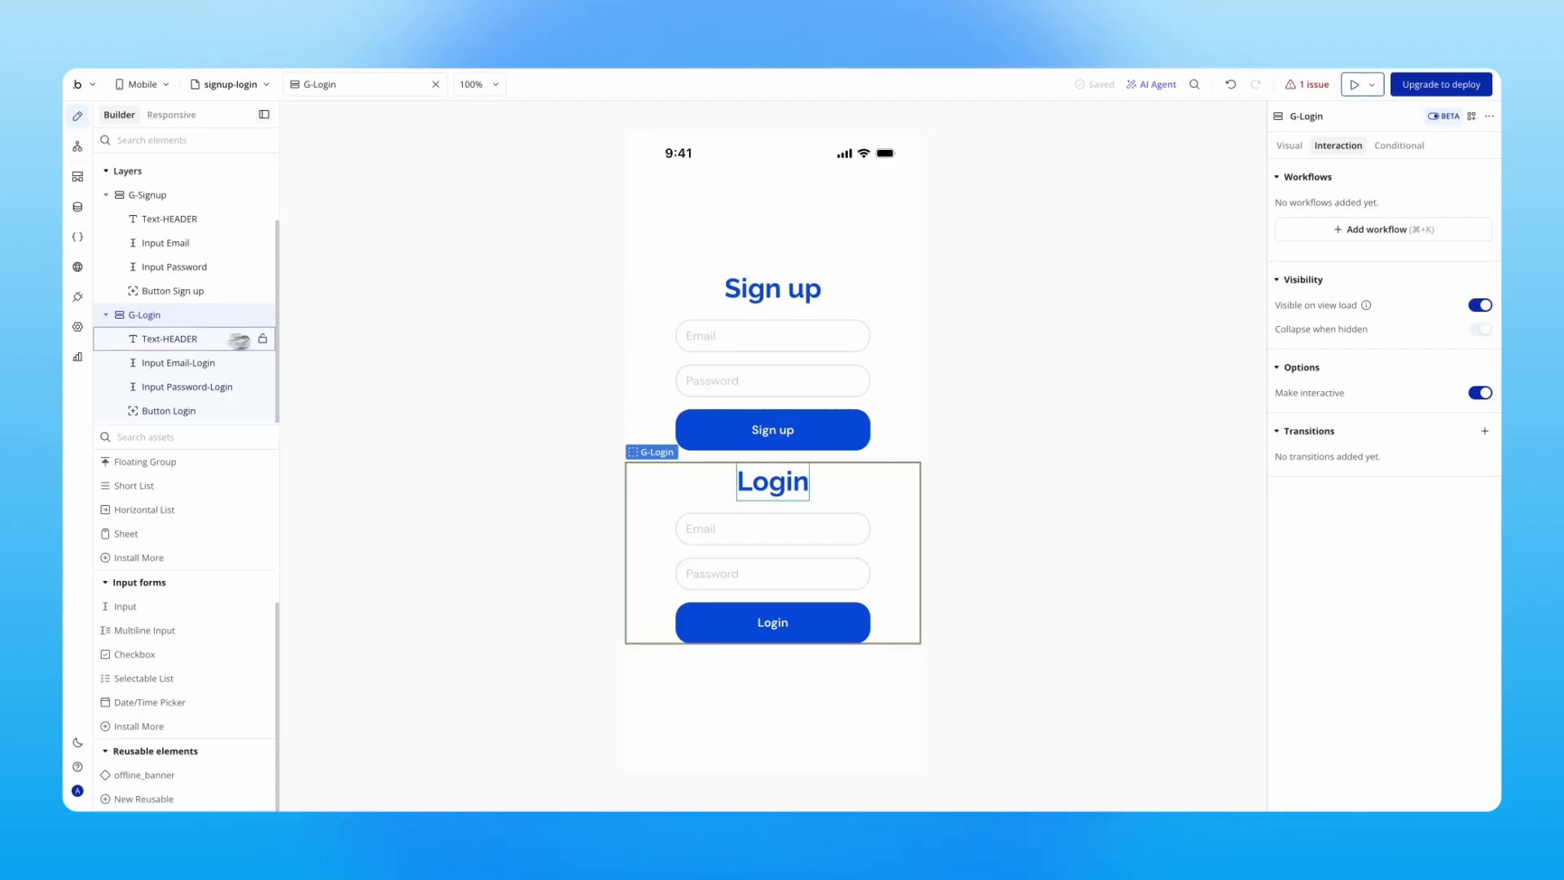
mouse_move(172, 322)
scroll(130, 321, "up", 2)
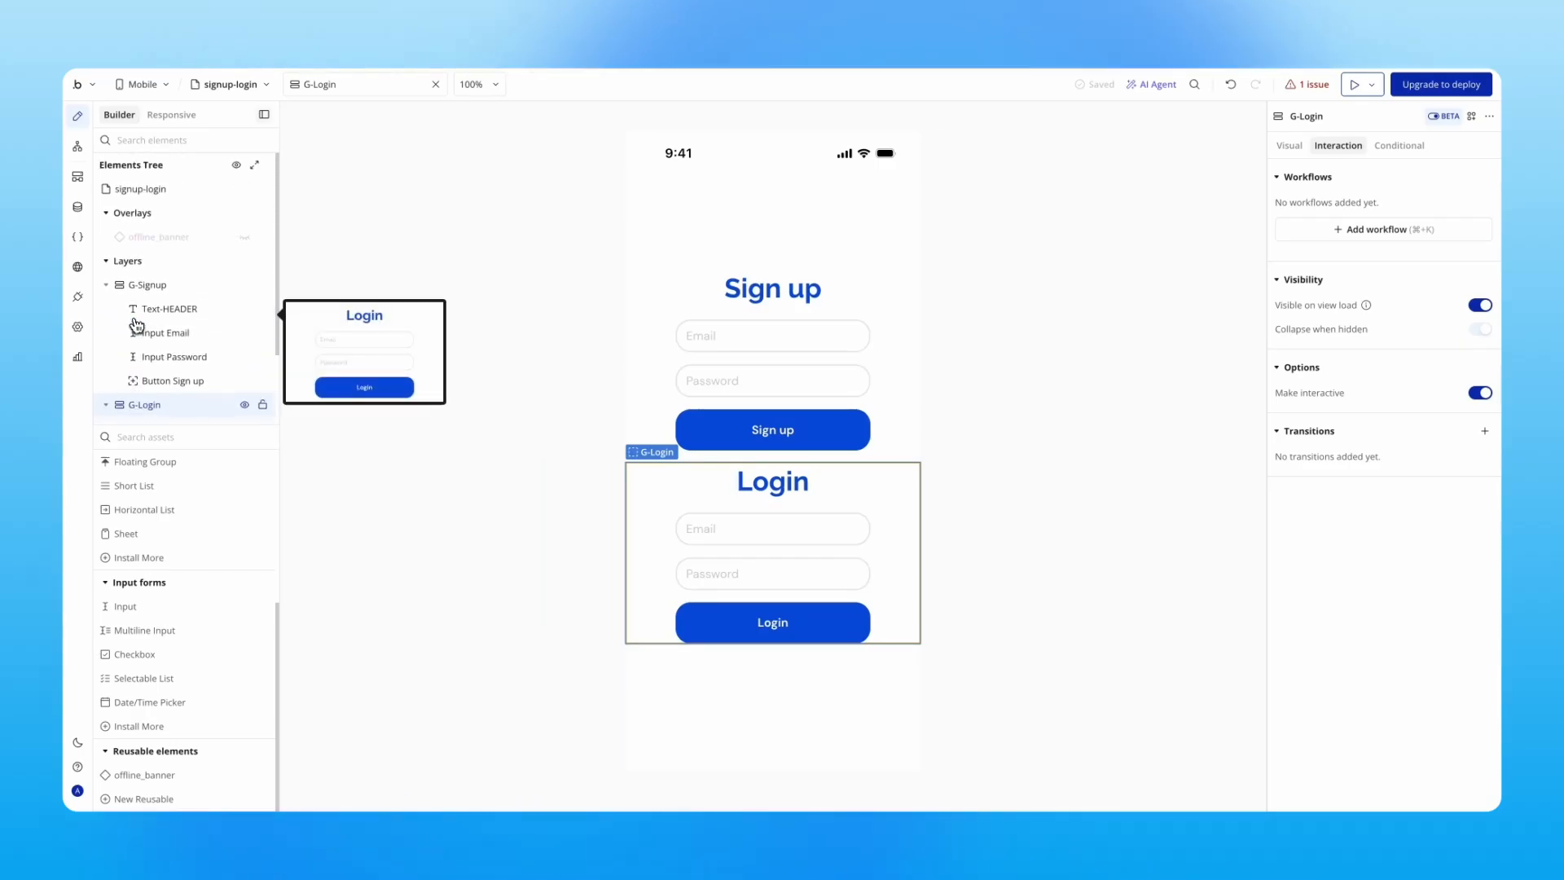
Add a custom state of type yes / no to the signup-login page
left_click(807, 194)
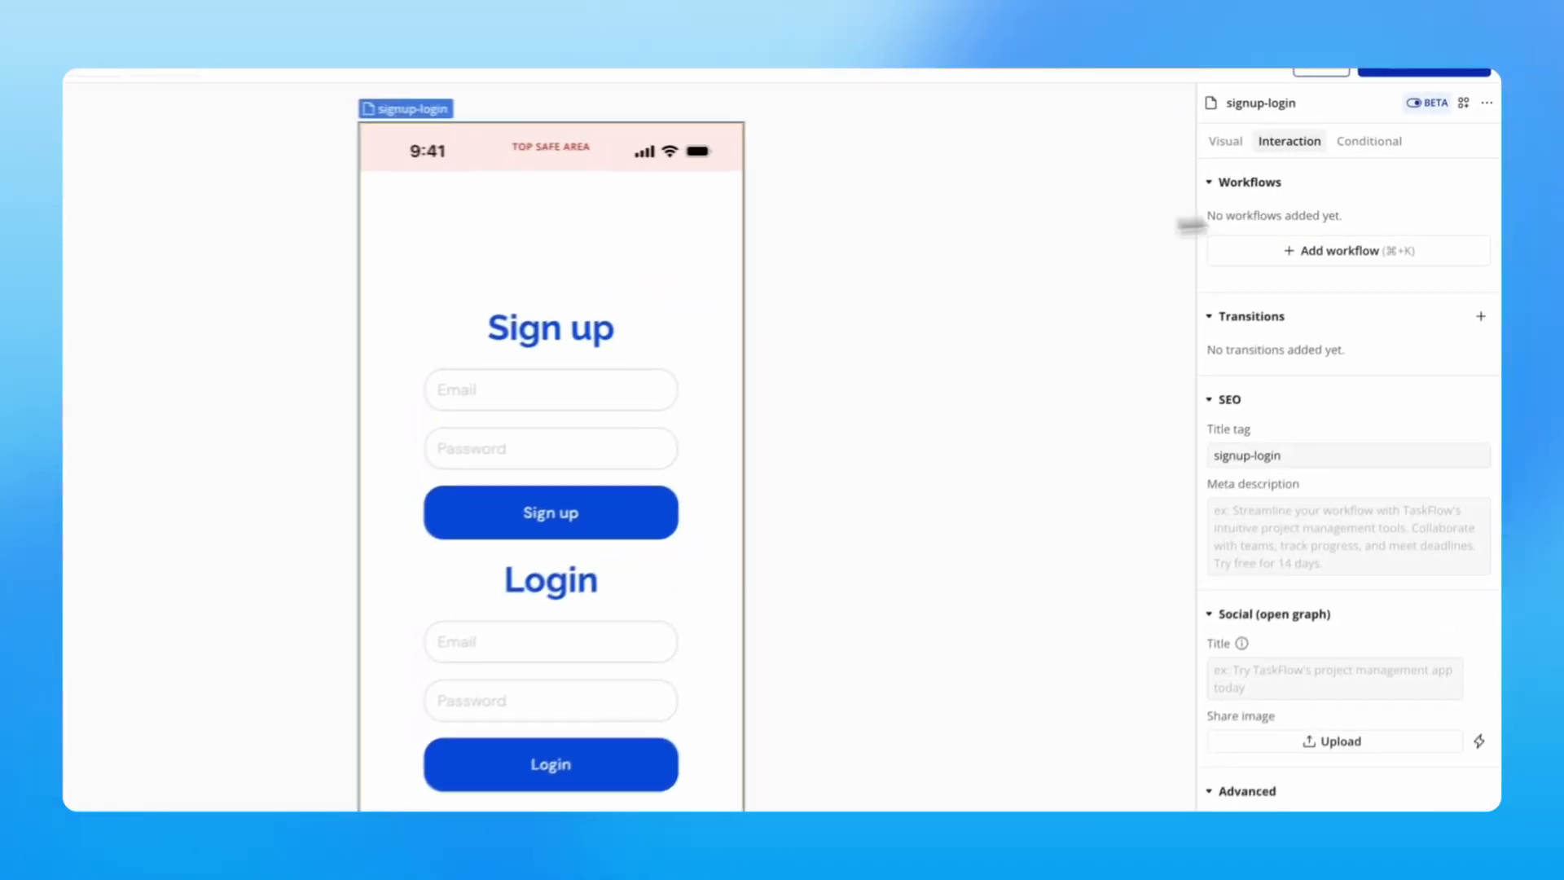
left_click(1461, 100)
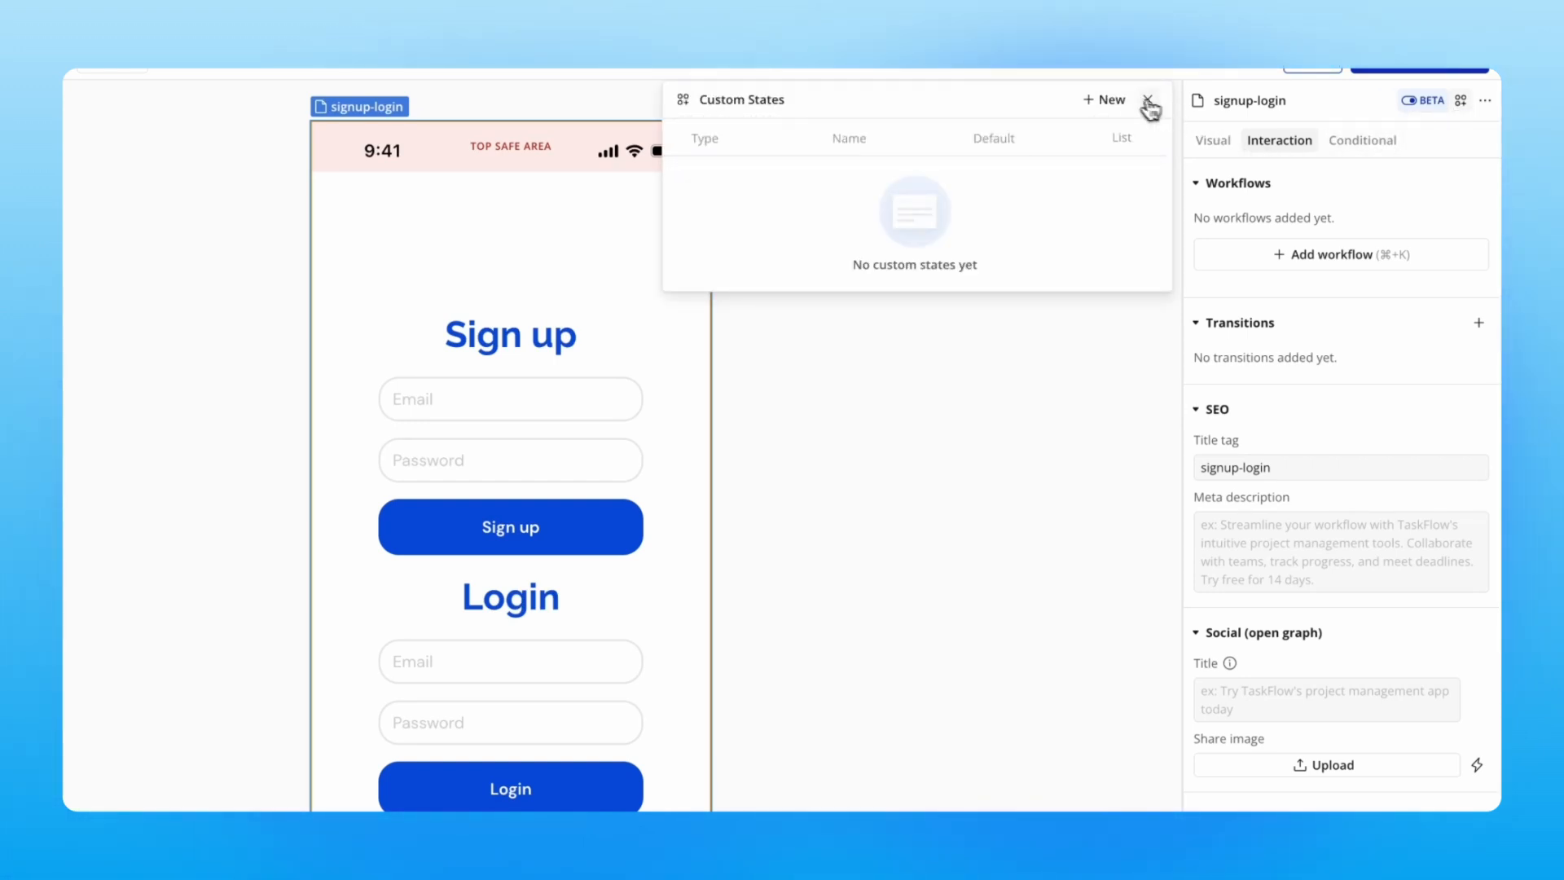
left_click(1113, 104)
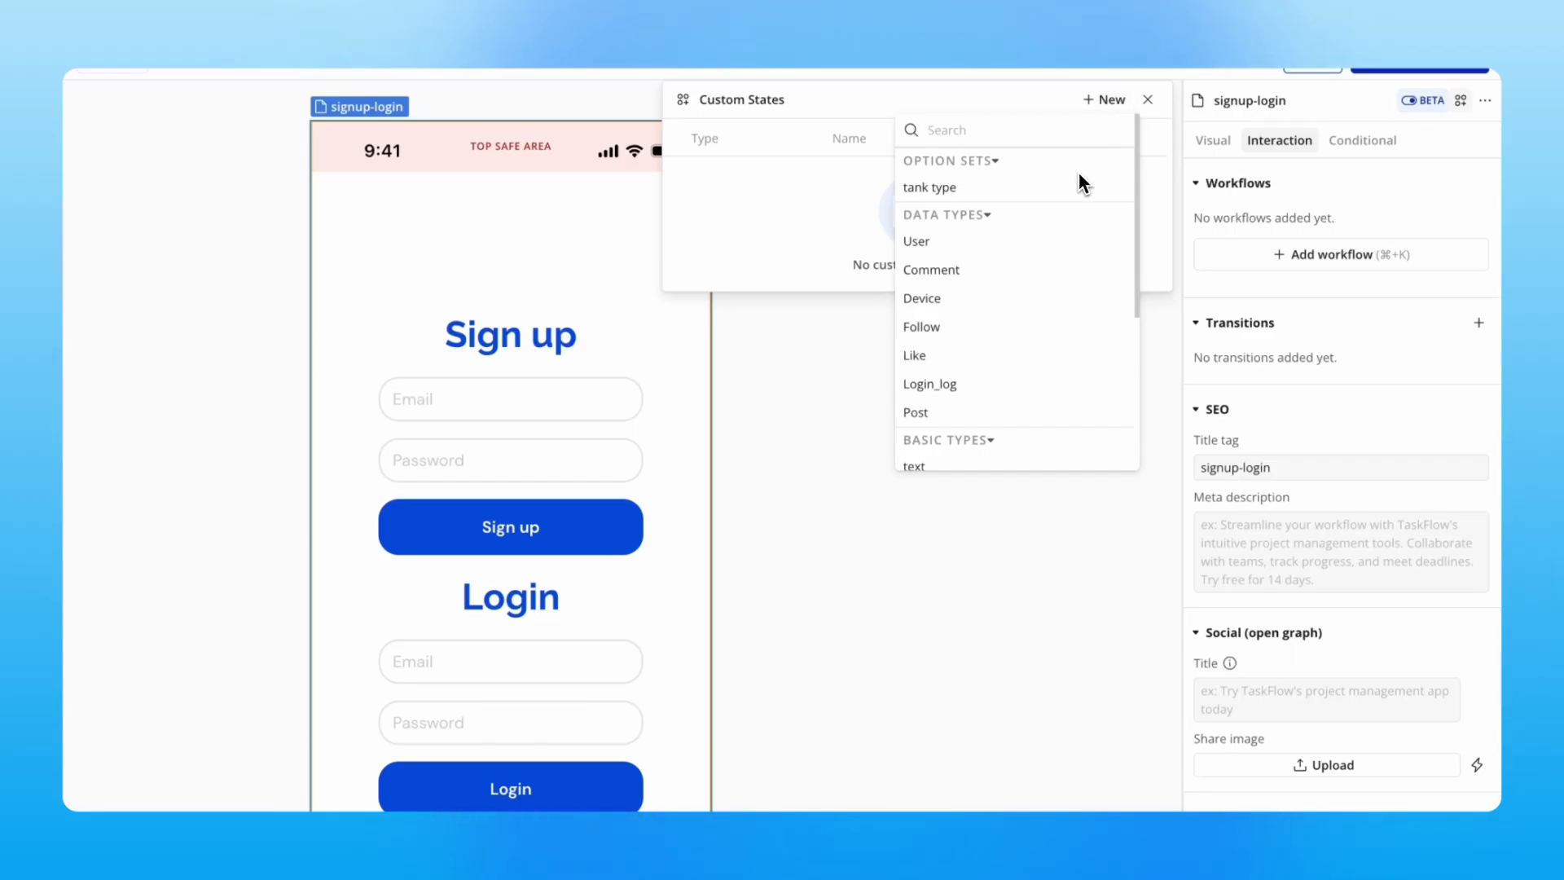
scroll(1033, 252, "down", 2)
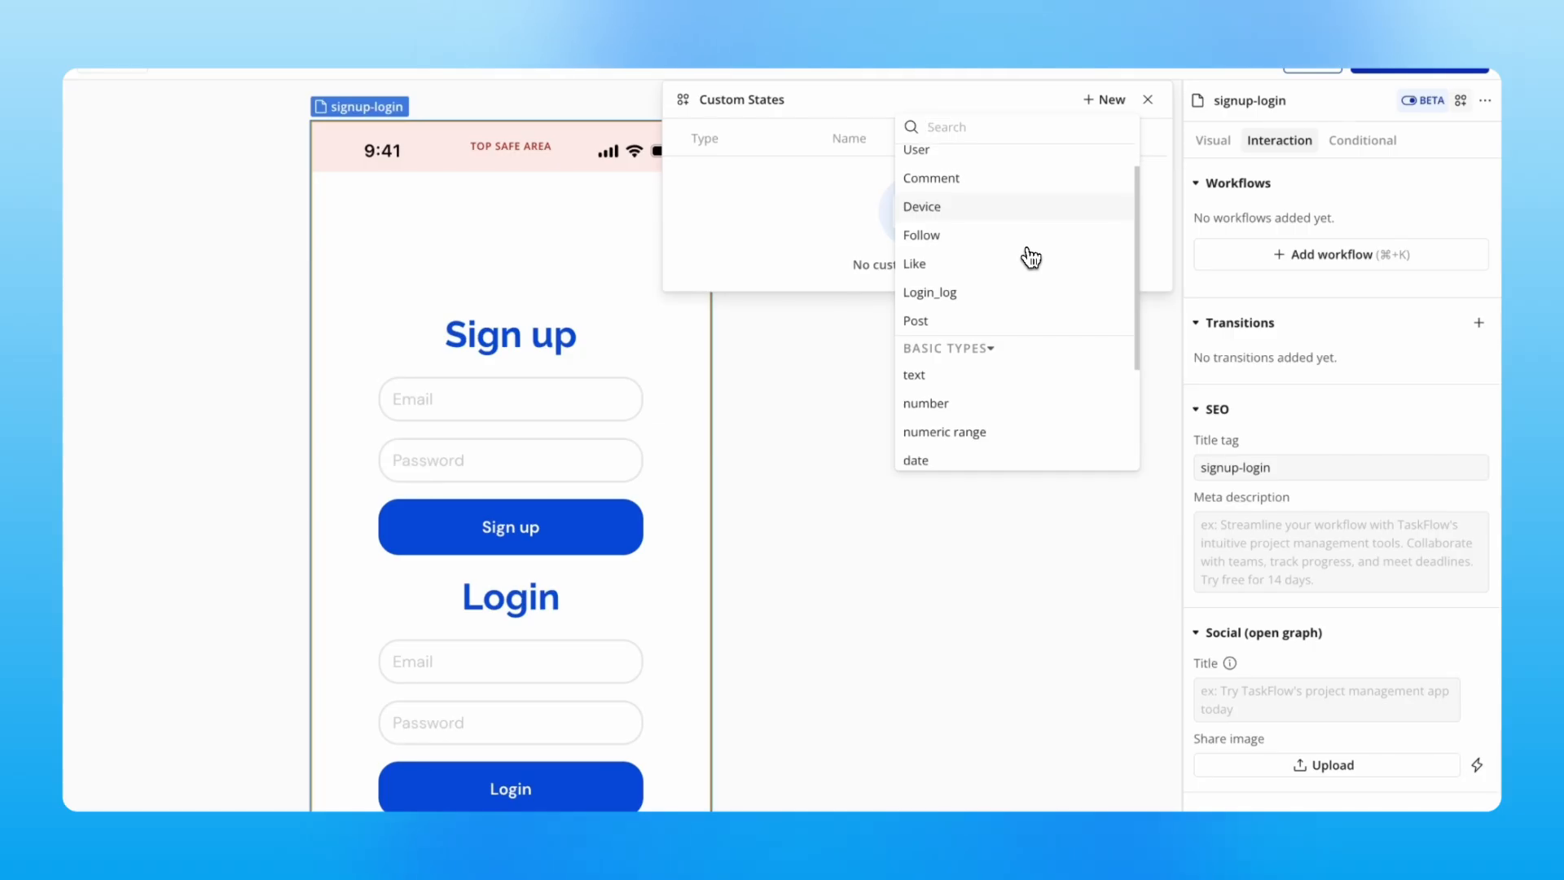
scroll(1031, 257, "down", 1)
scroll(1031, 257, "down", 1)
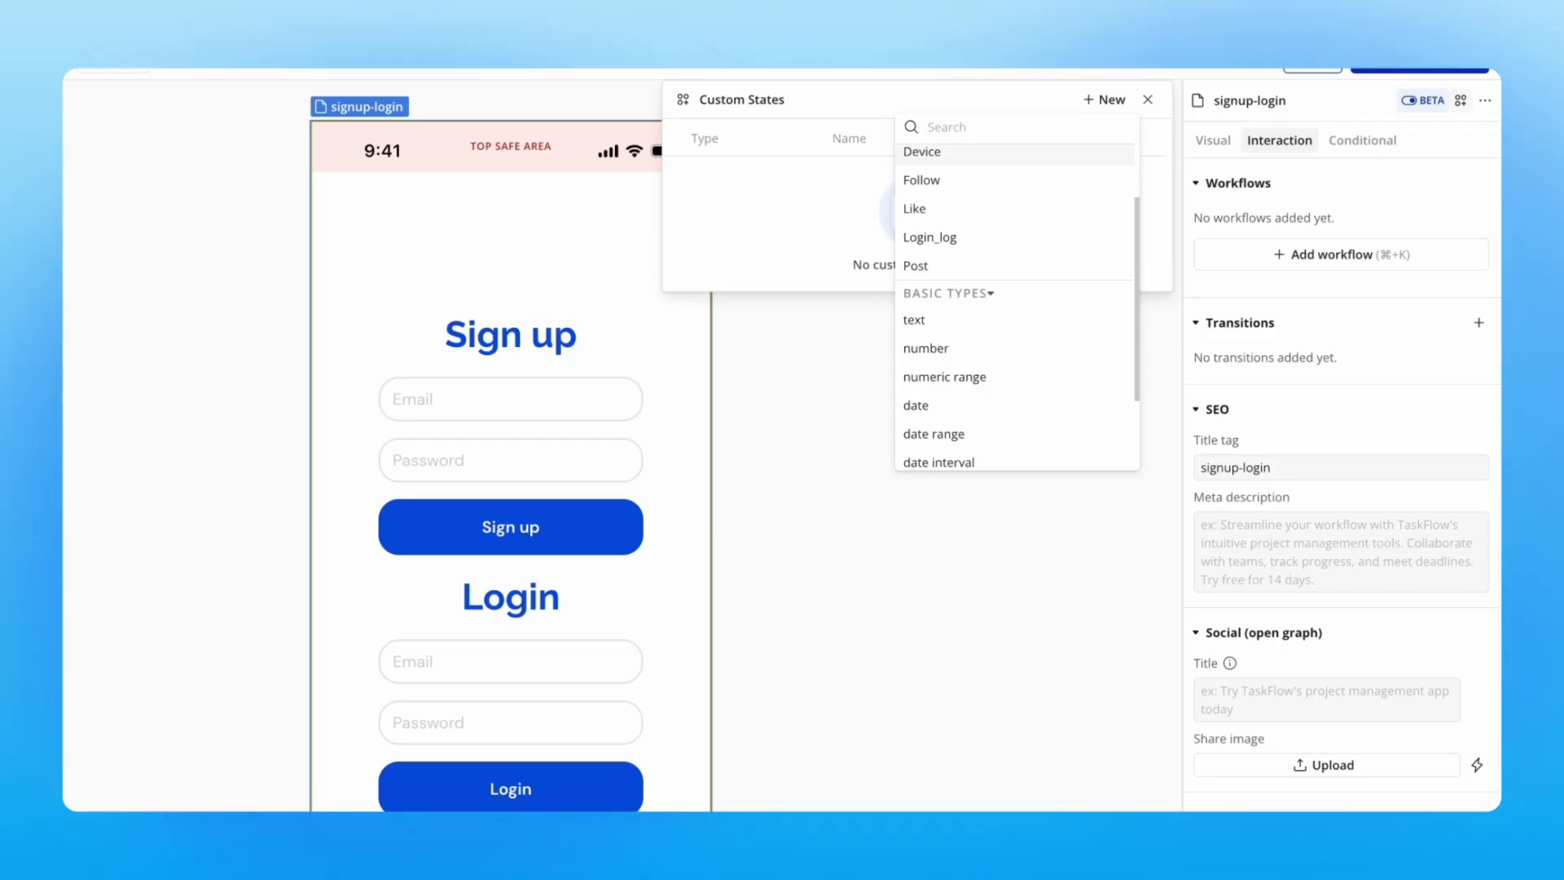
scroll(1031, 252, "down", 3)
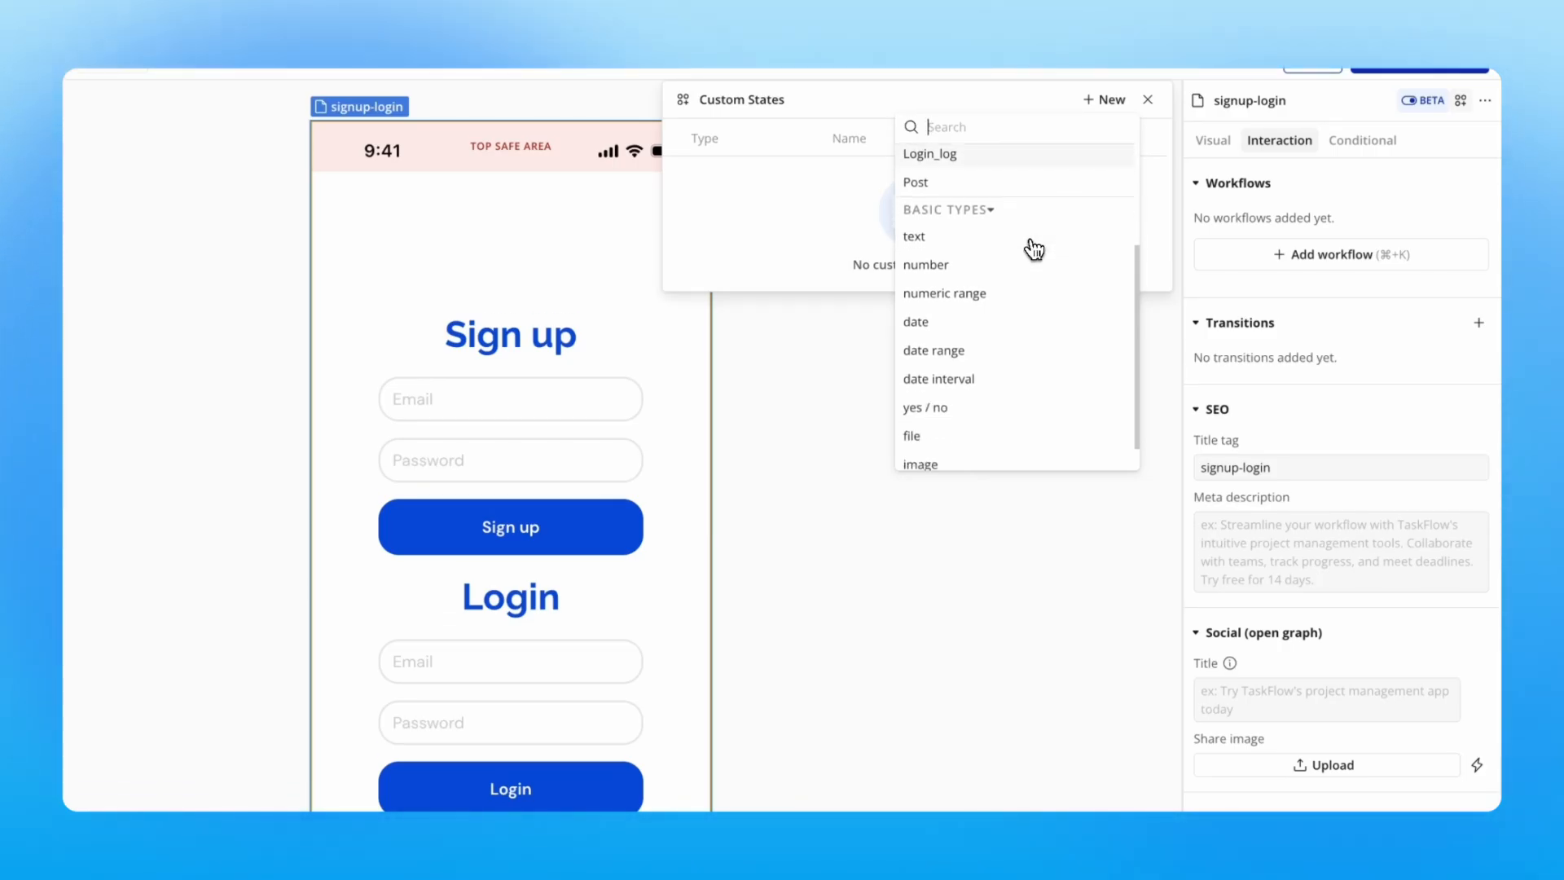
left_click(967, 415)
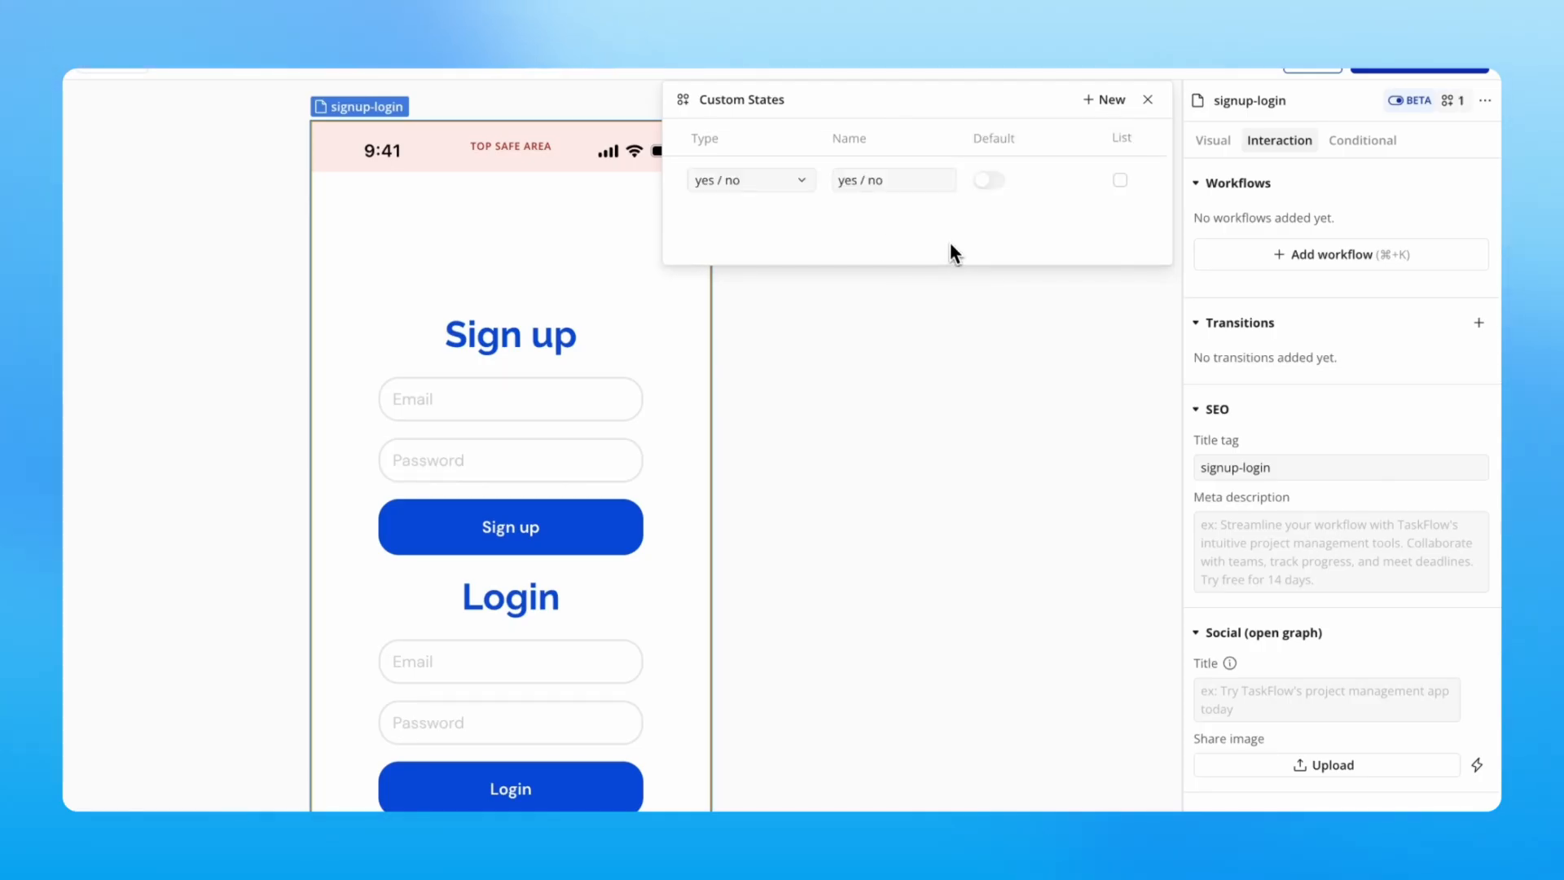
Name the page's new custom state ReturningUser? with its default switched off
left_click(902, 182)
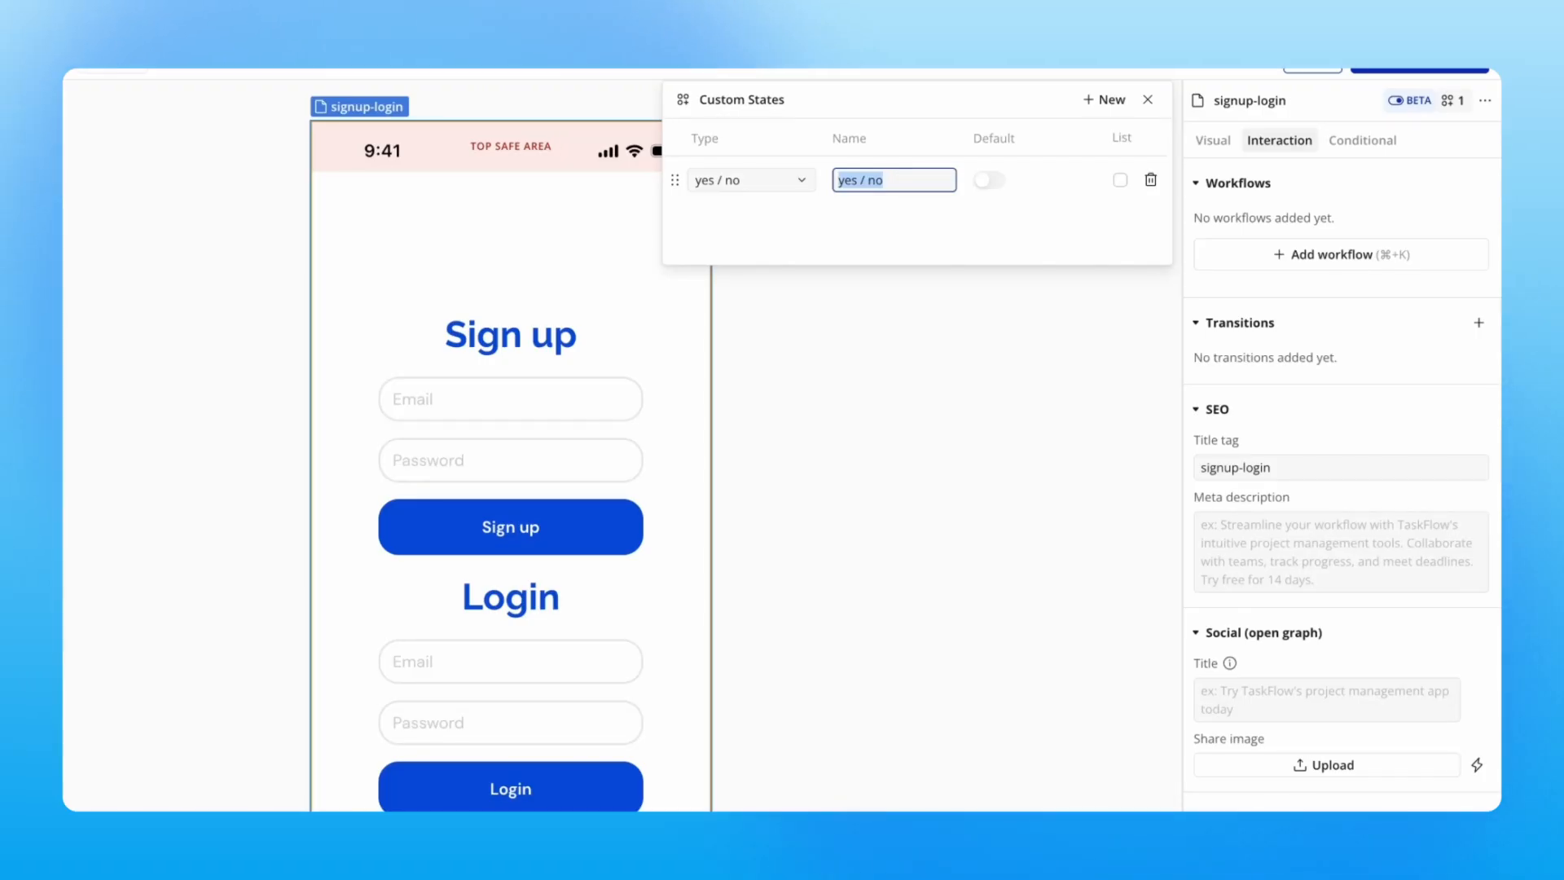
type("urningUser?")
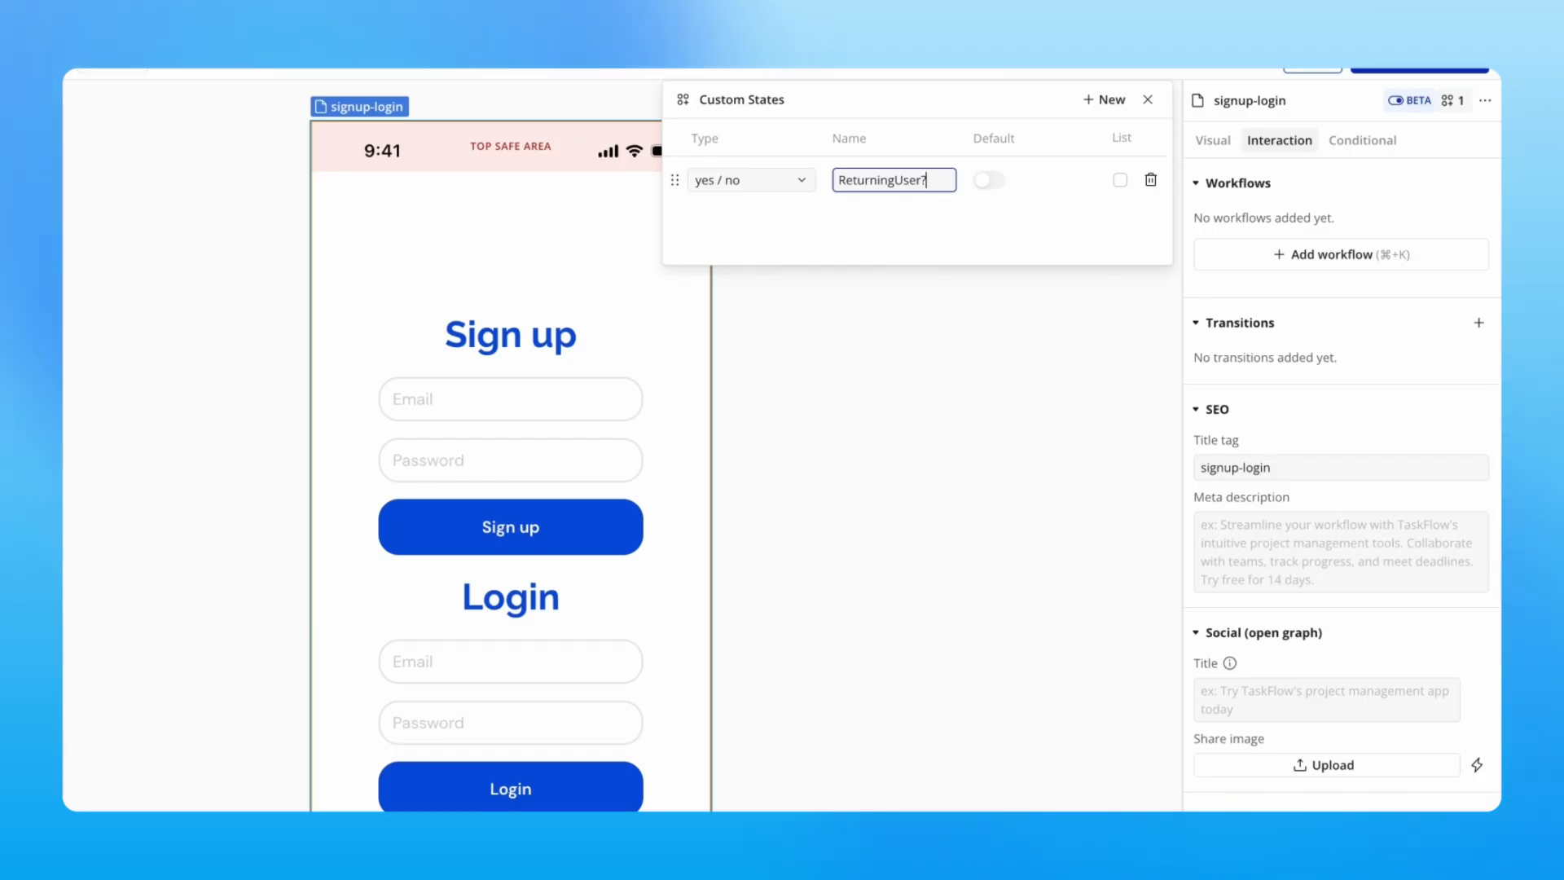
left_click(989, 182)
left_click(992, 187)
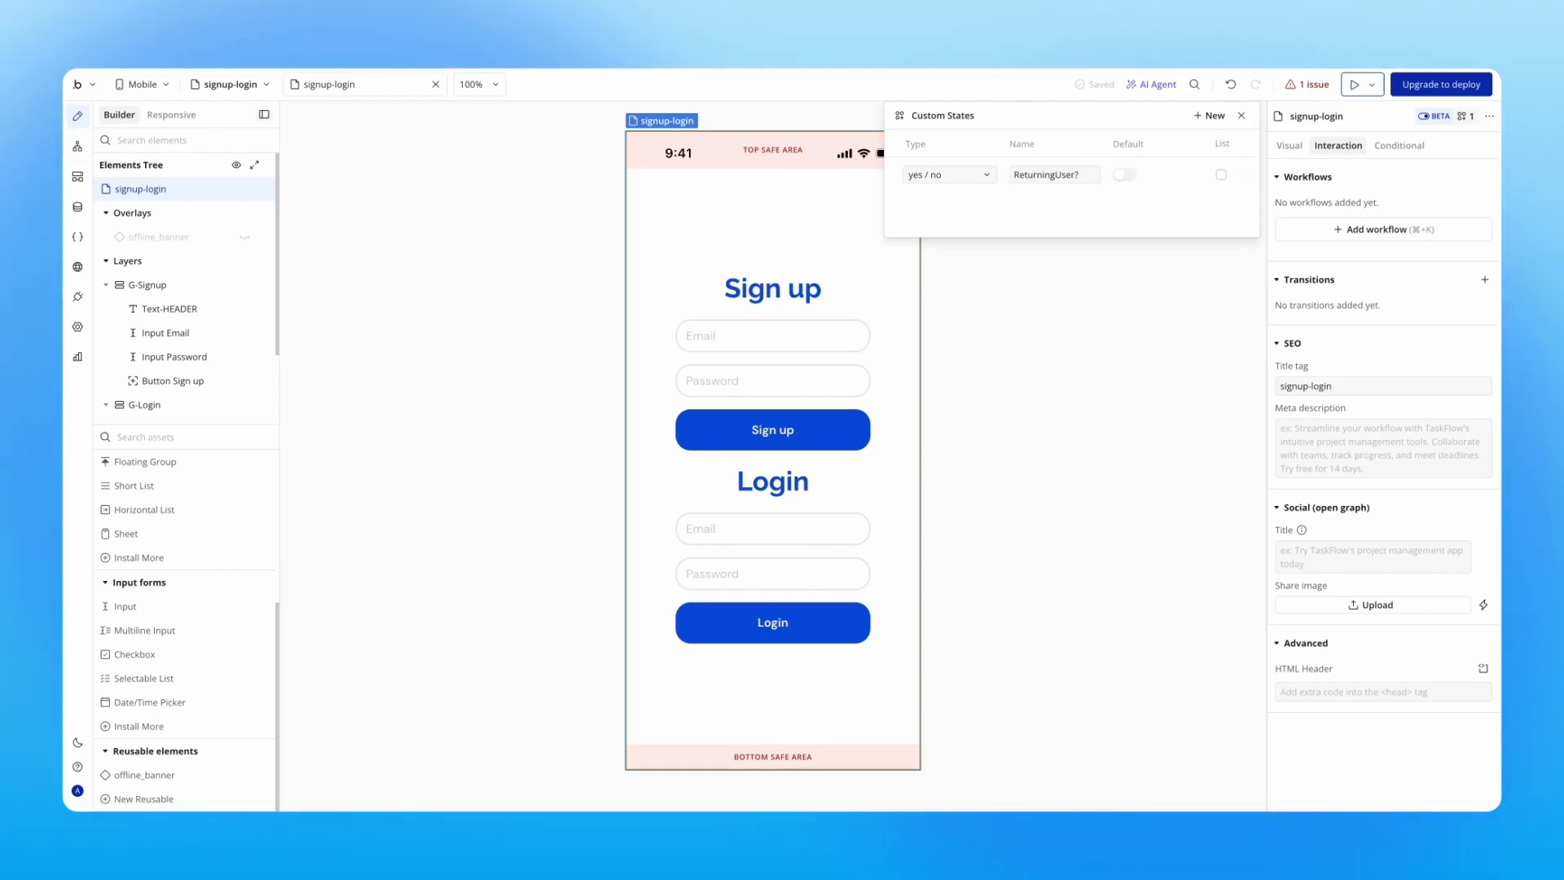
Add a conditional to the G-Signup group with the condition signup-login's ReturningUser? is no
left_click(649, 294)
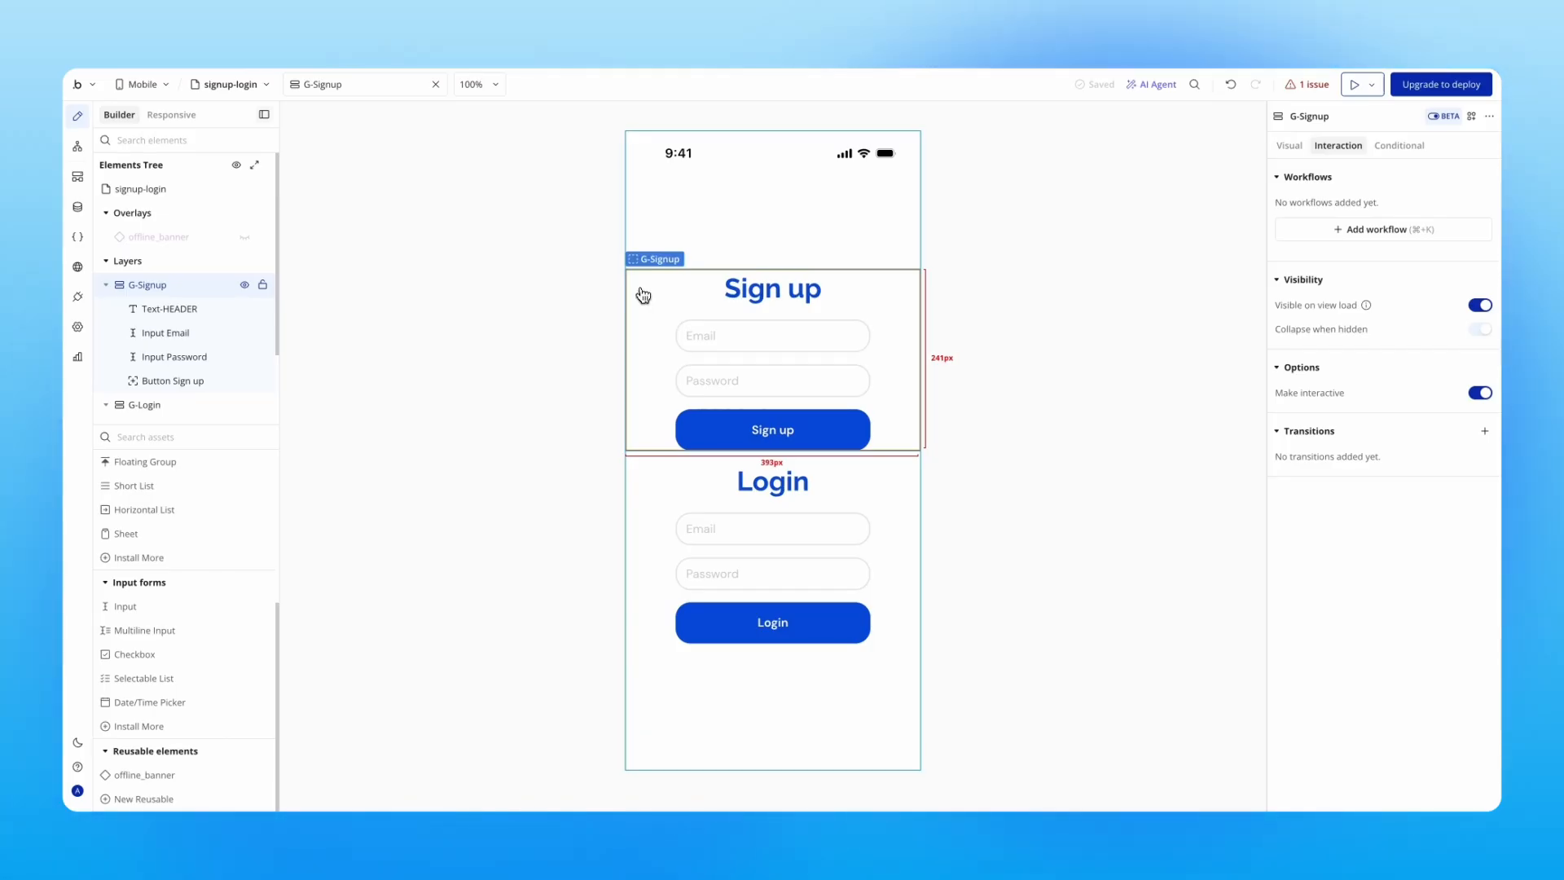
left_click(1376, 149)
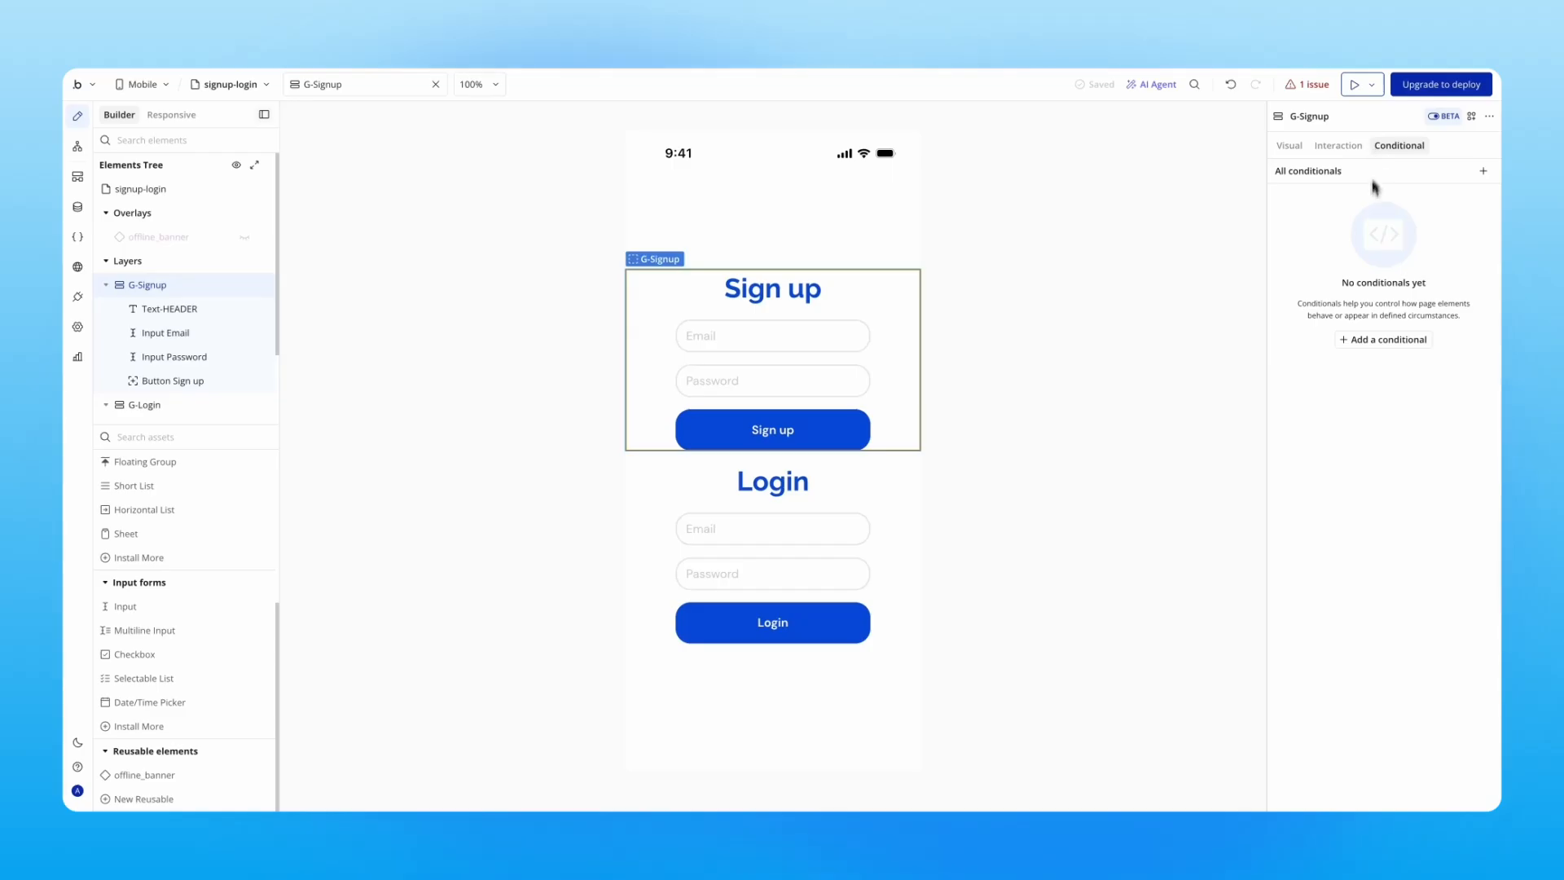
left_click(1379, 338)
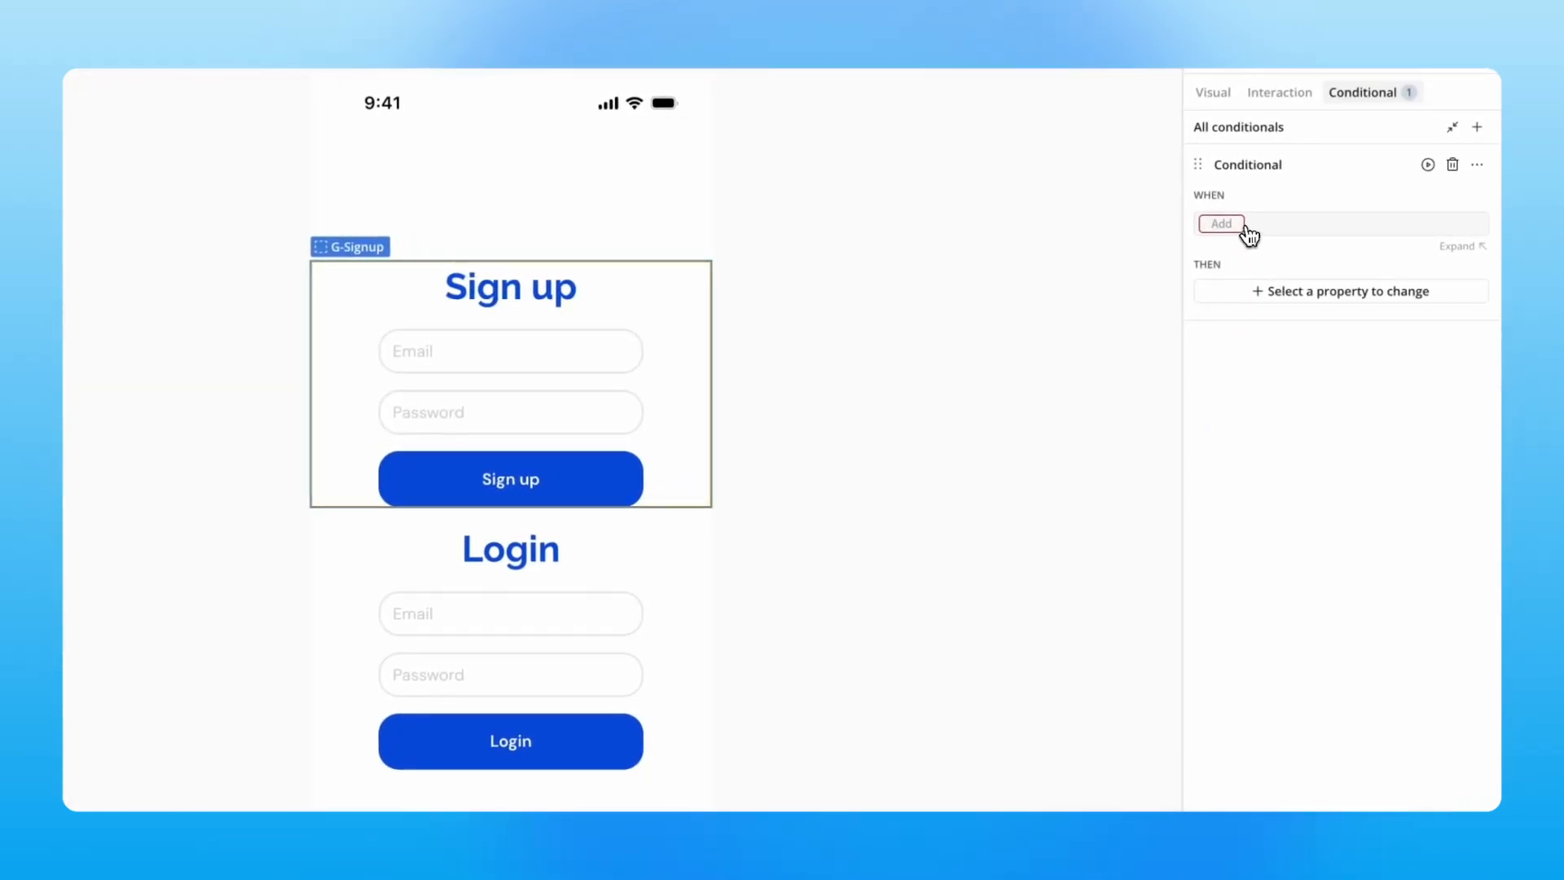
left_click(1234, 228)
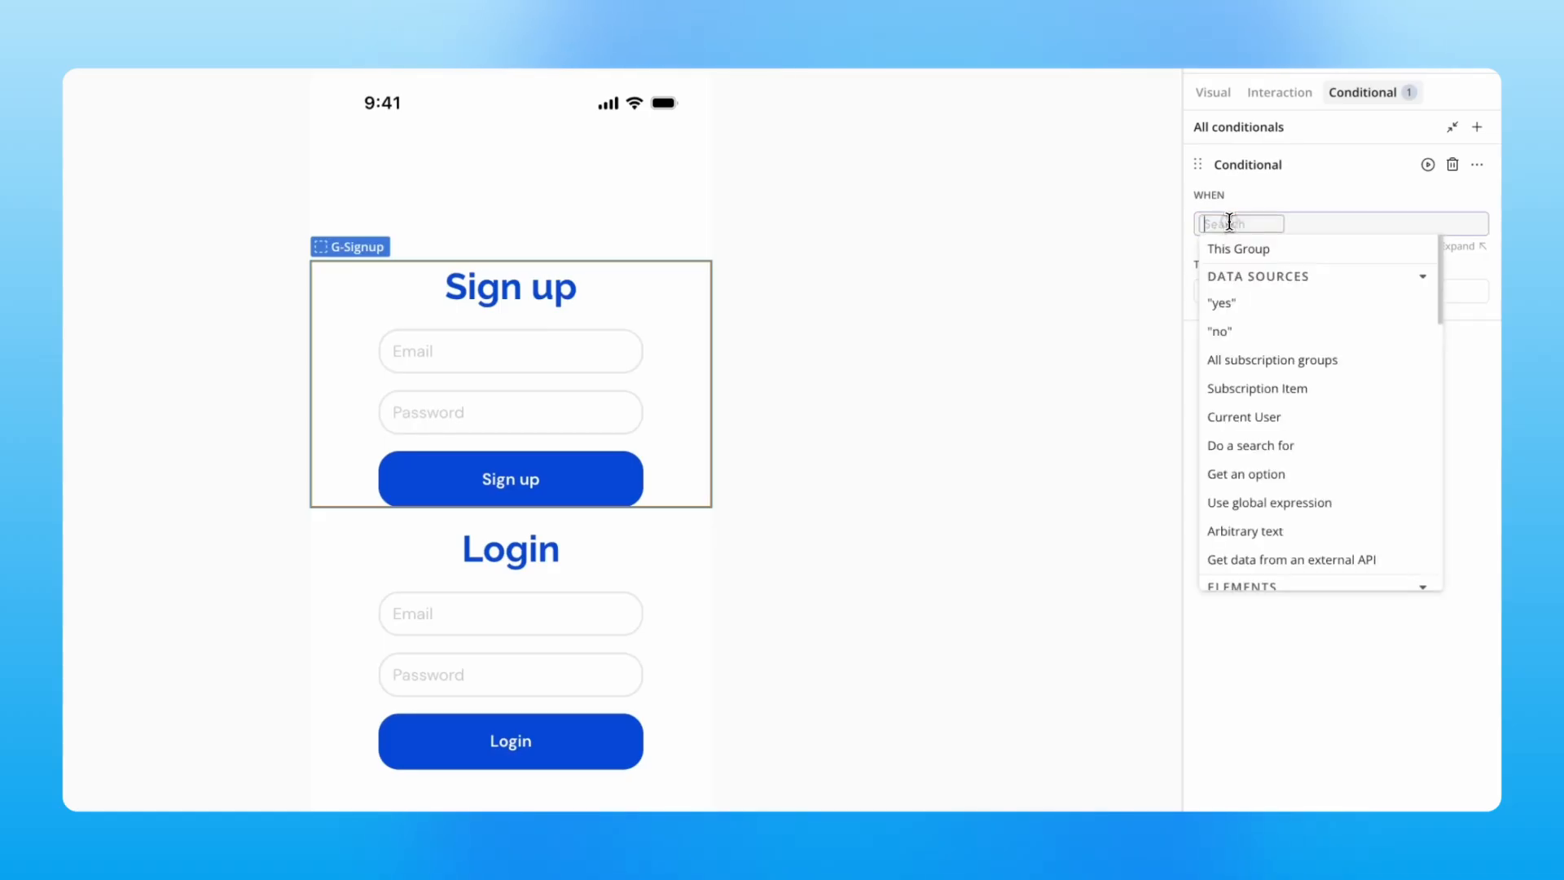
scroll(1265, 352, "down", 5)
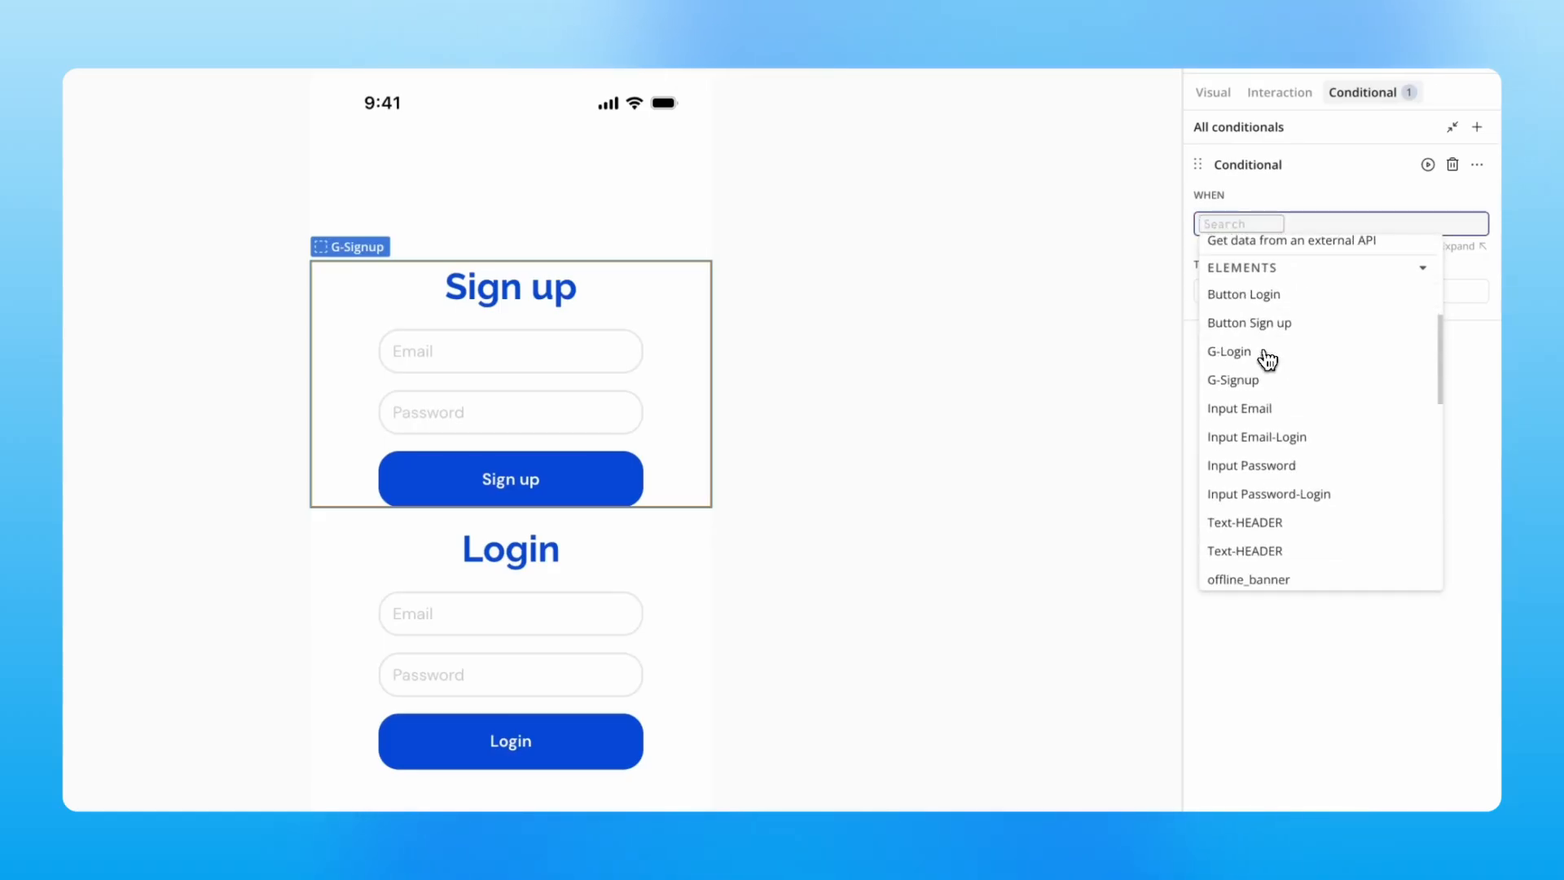
scroll(1267, 360, "down", 2)
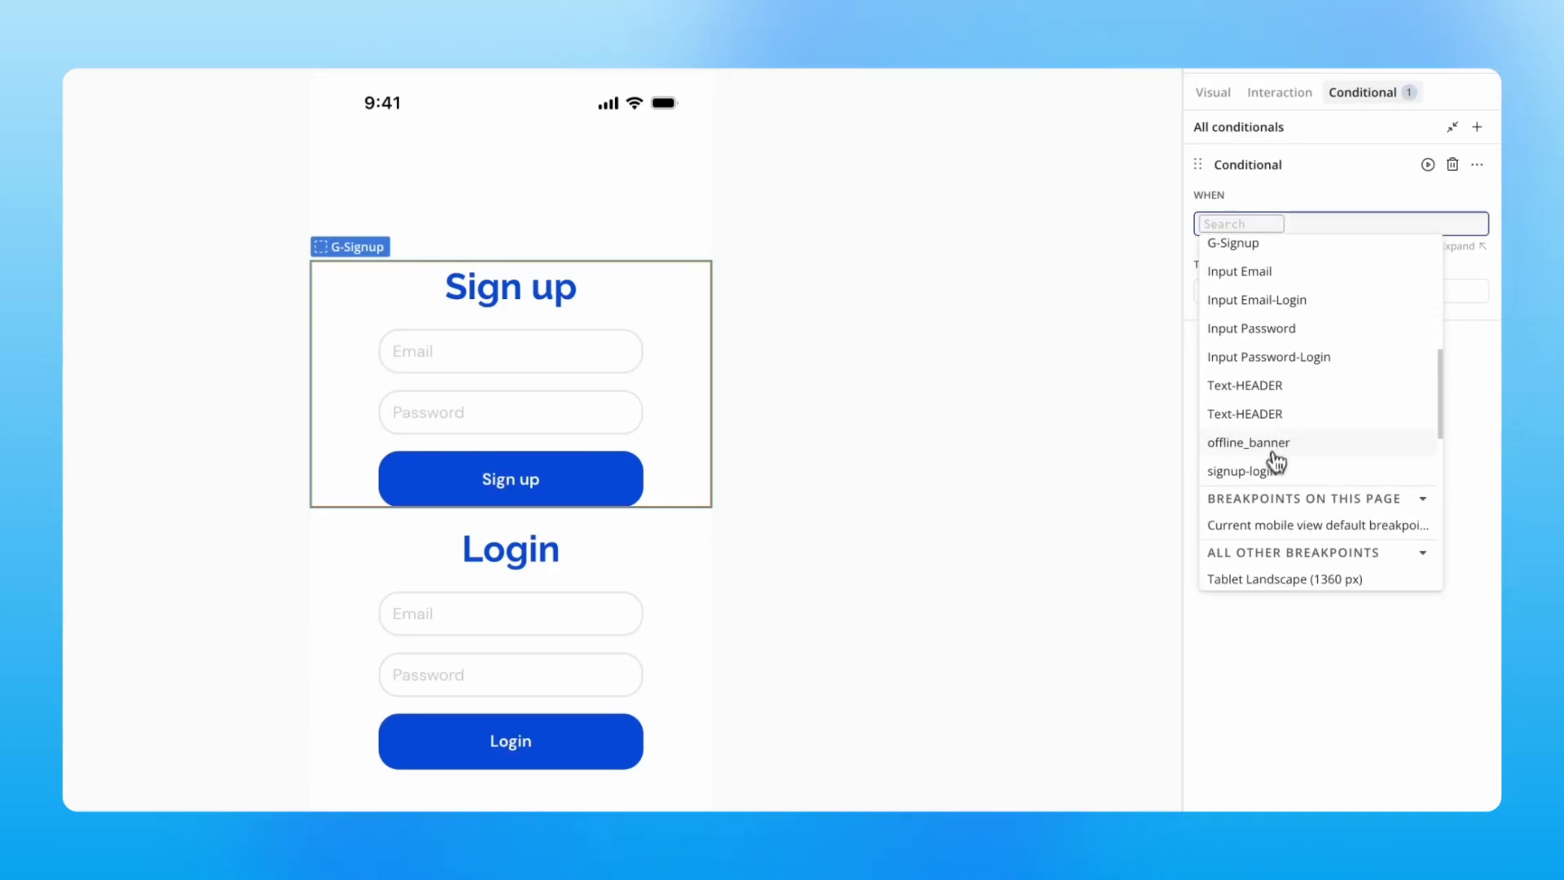
mouse_move(1264, 478)
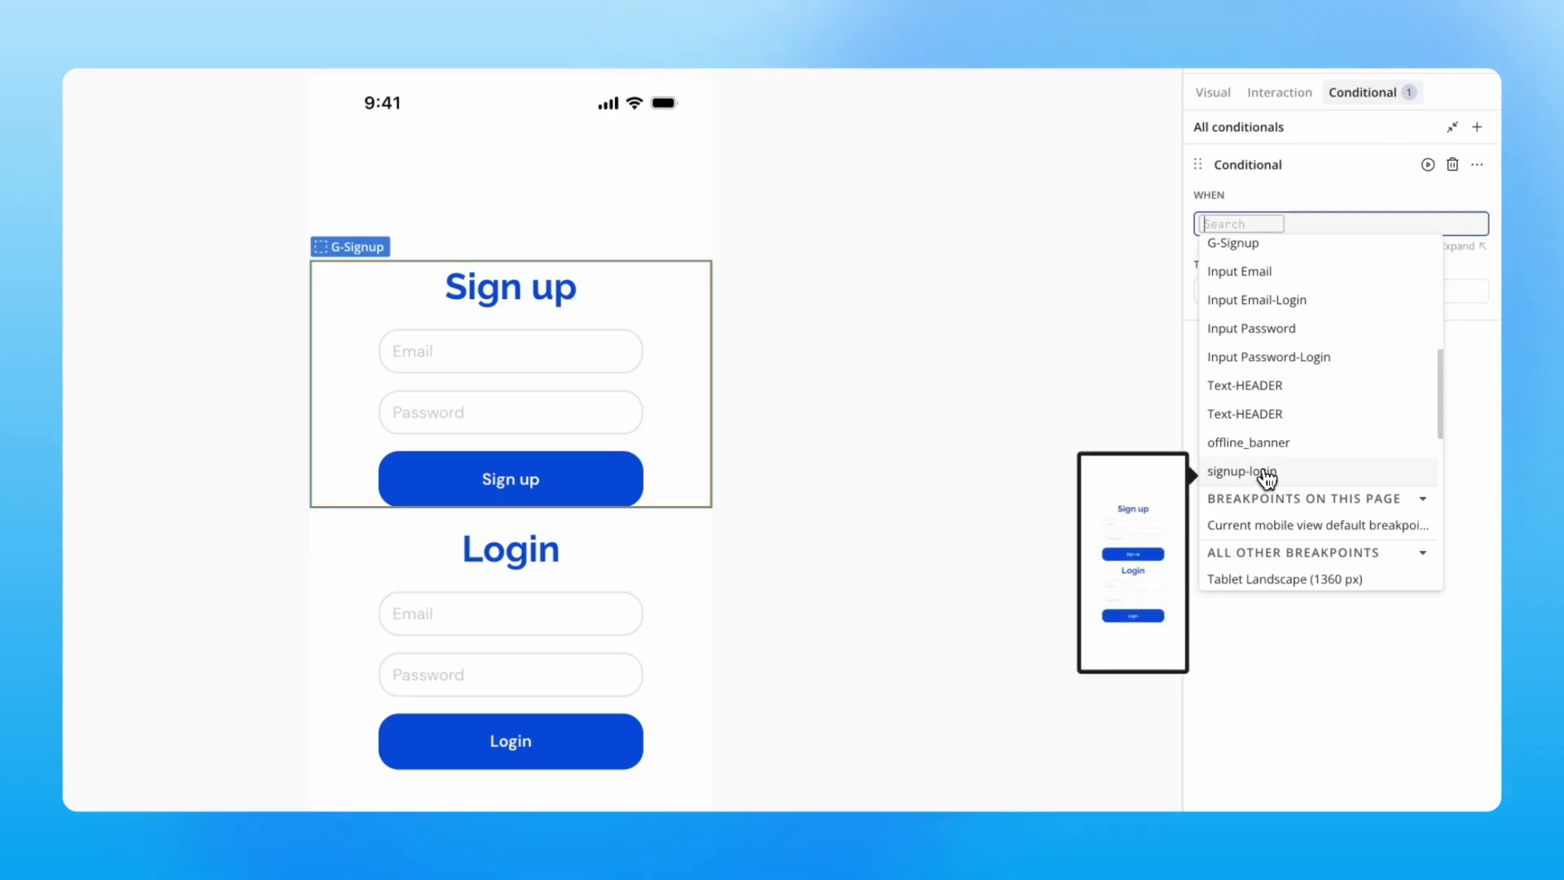
left_click(1269, 480)
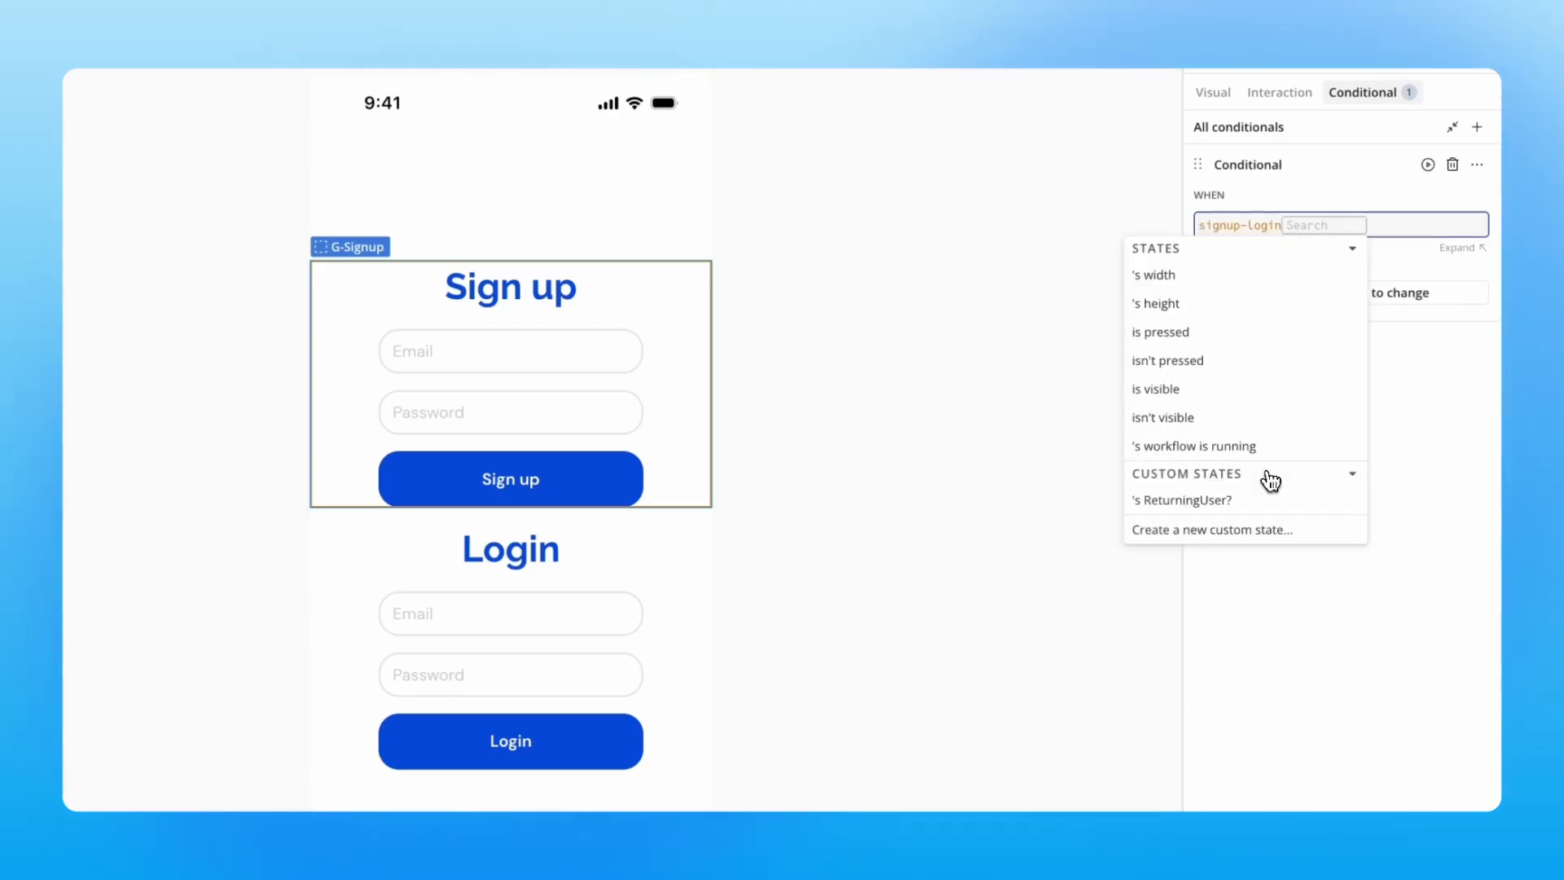
mouse_move(1216, 508)
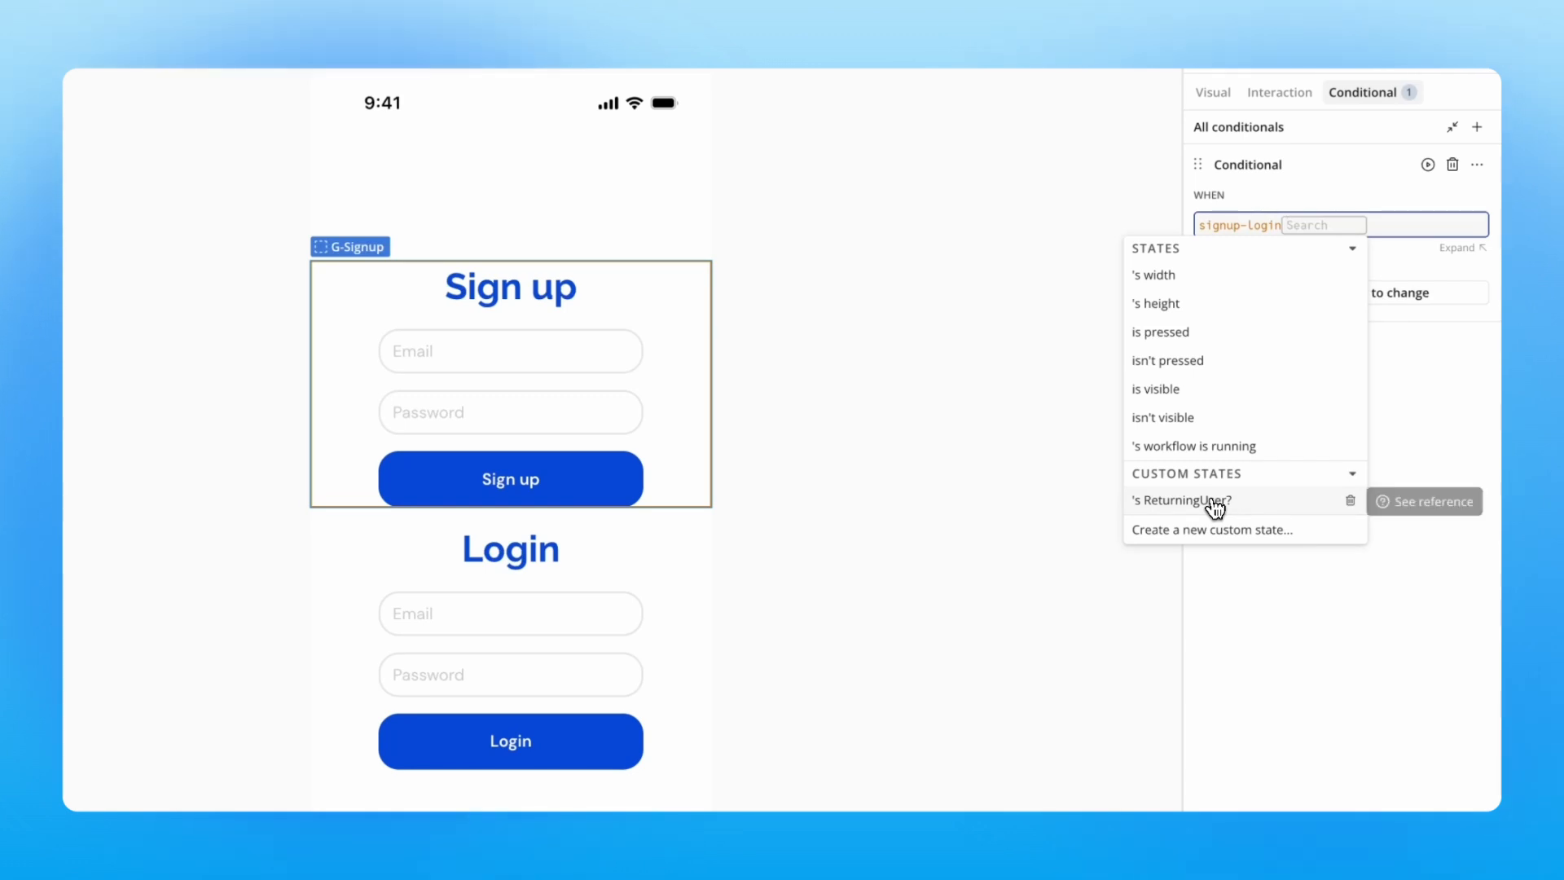
left_click(1215, 501)
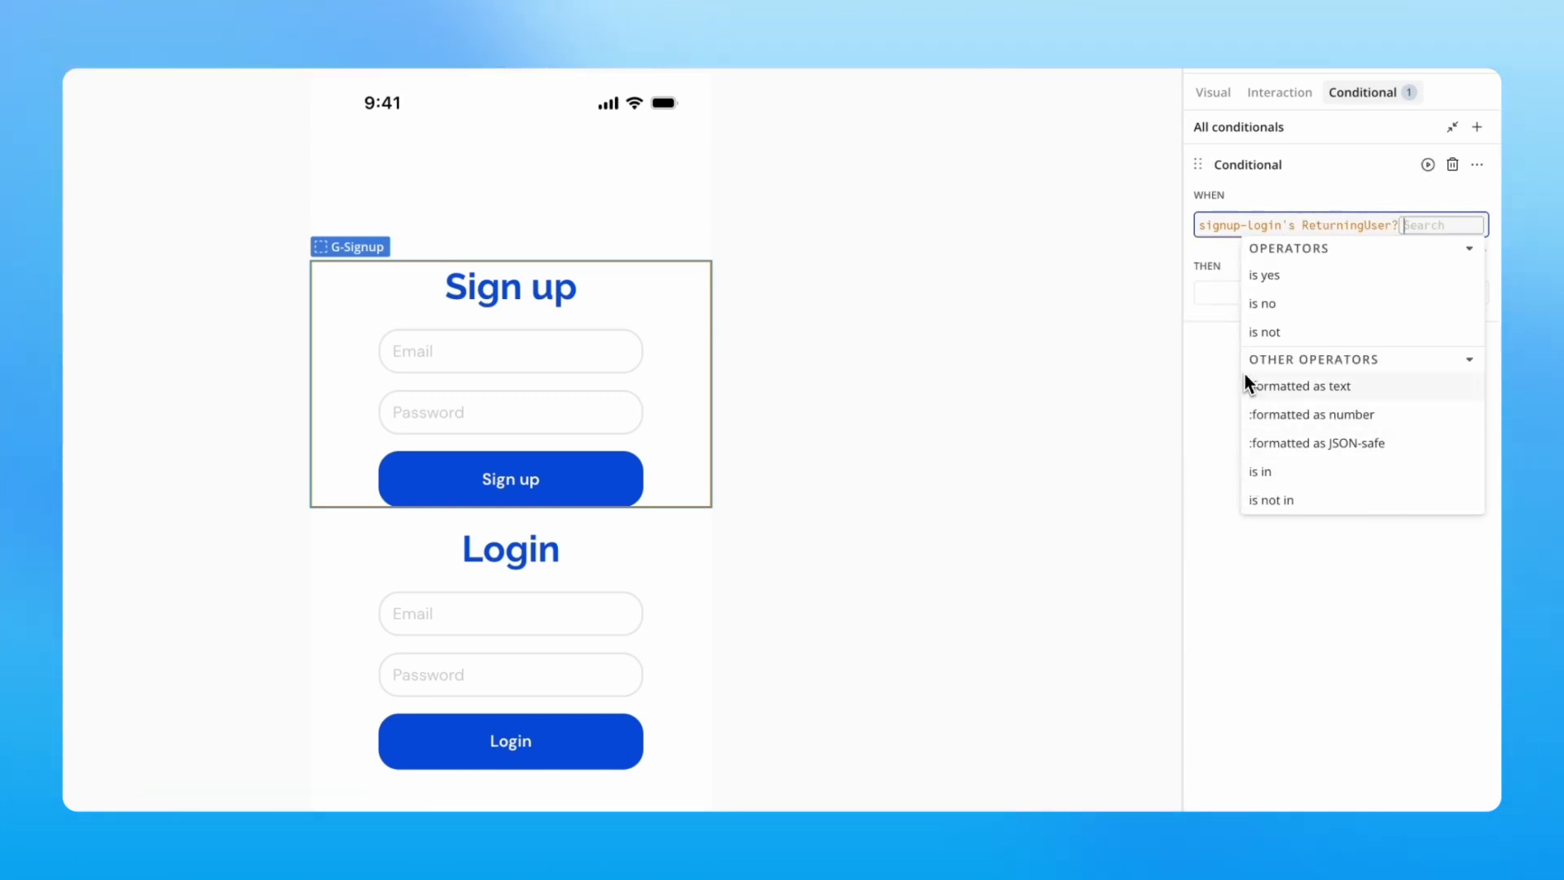
left_click(1272, 315)
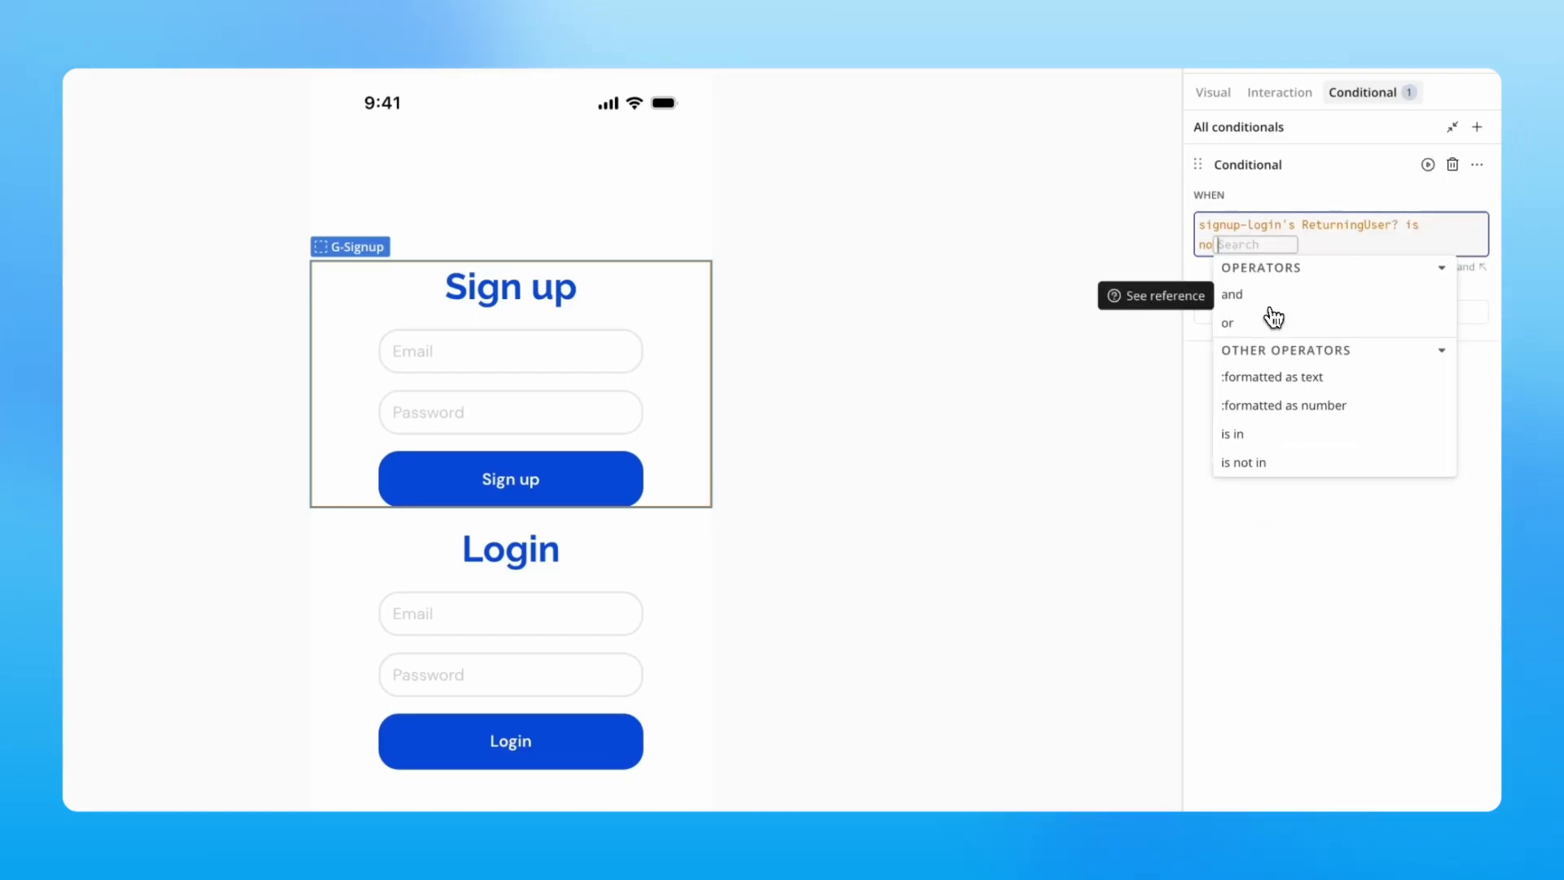
left_click(1332, 528)
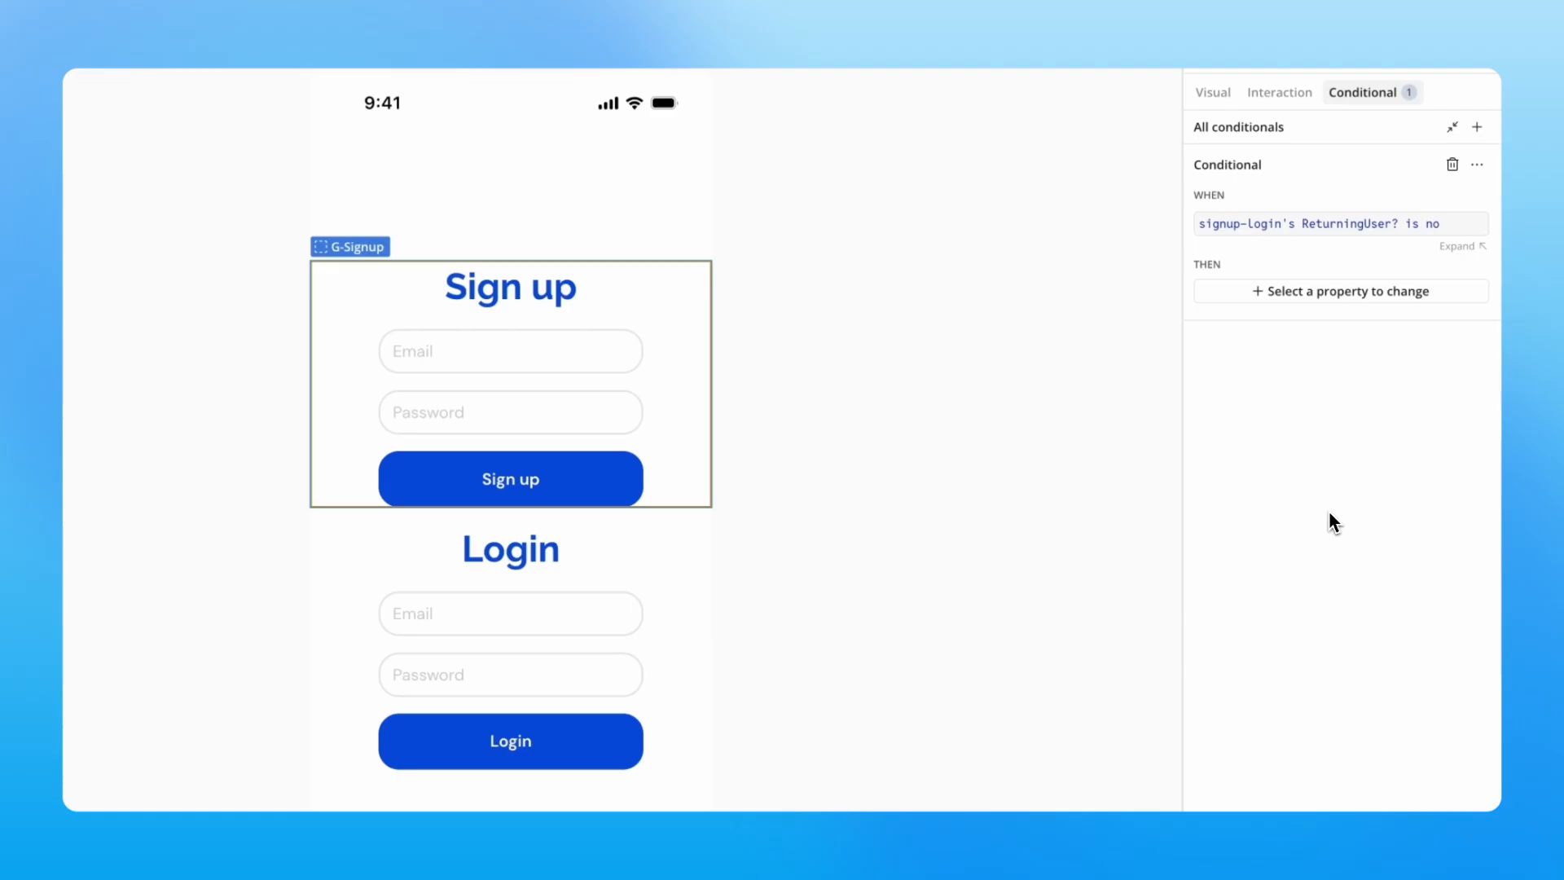
Have the conditional turn on This element is visible, and copy the finished conditional
left_click(1299, 293)
type("visi")
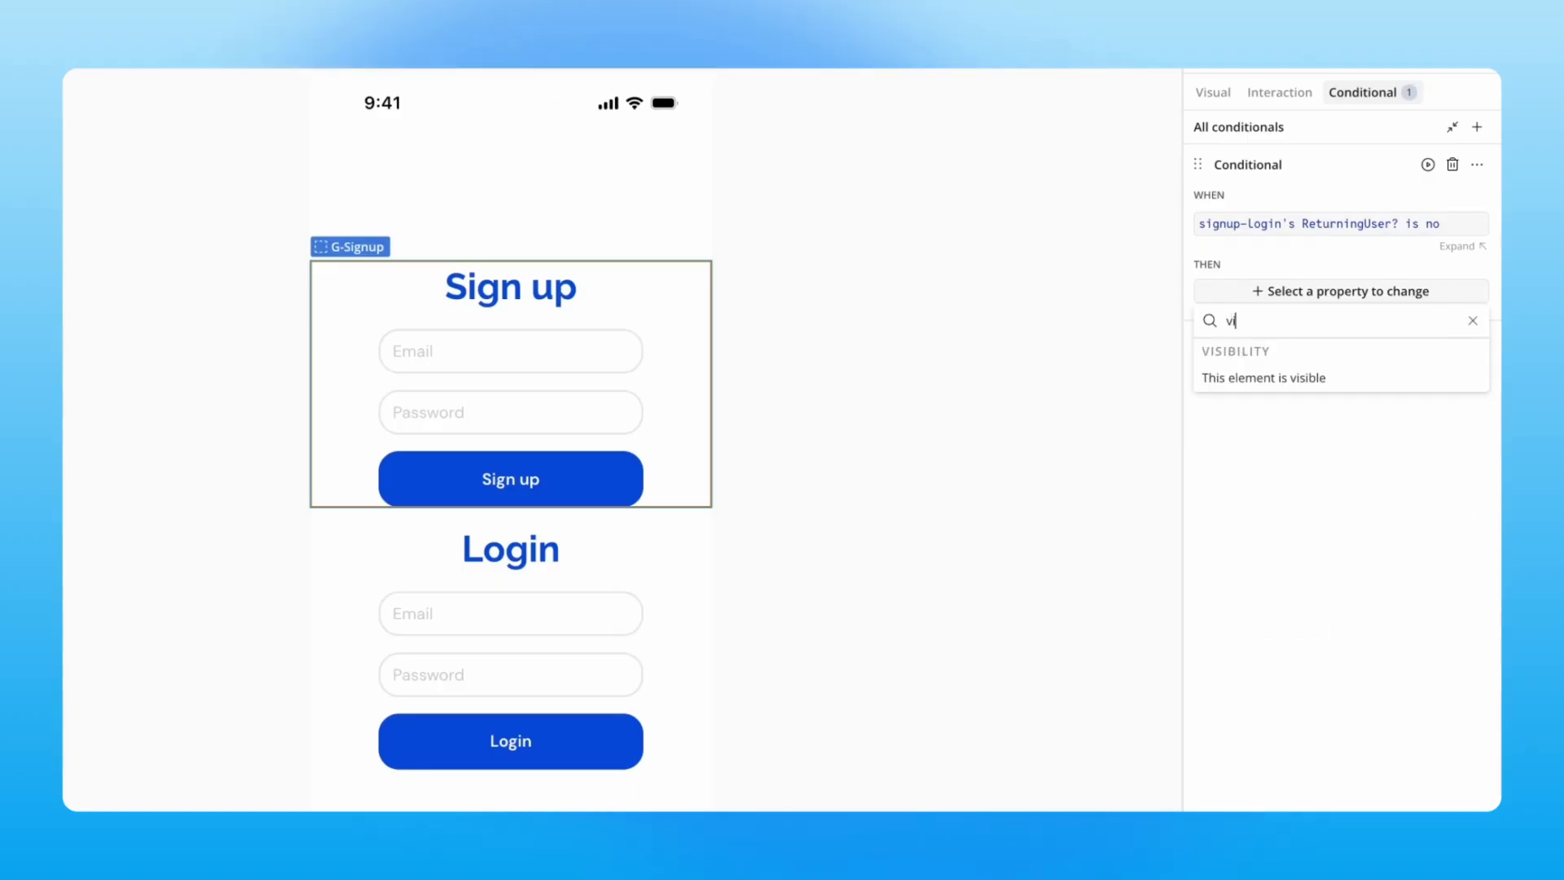
left_click(1271, 378)
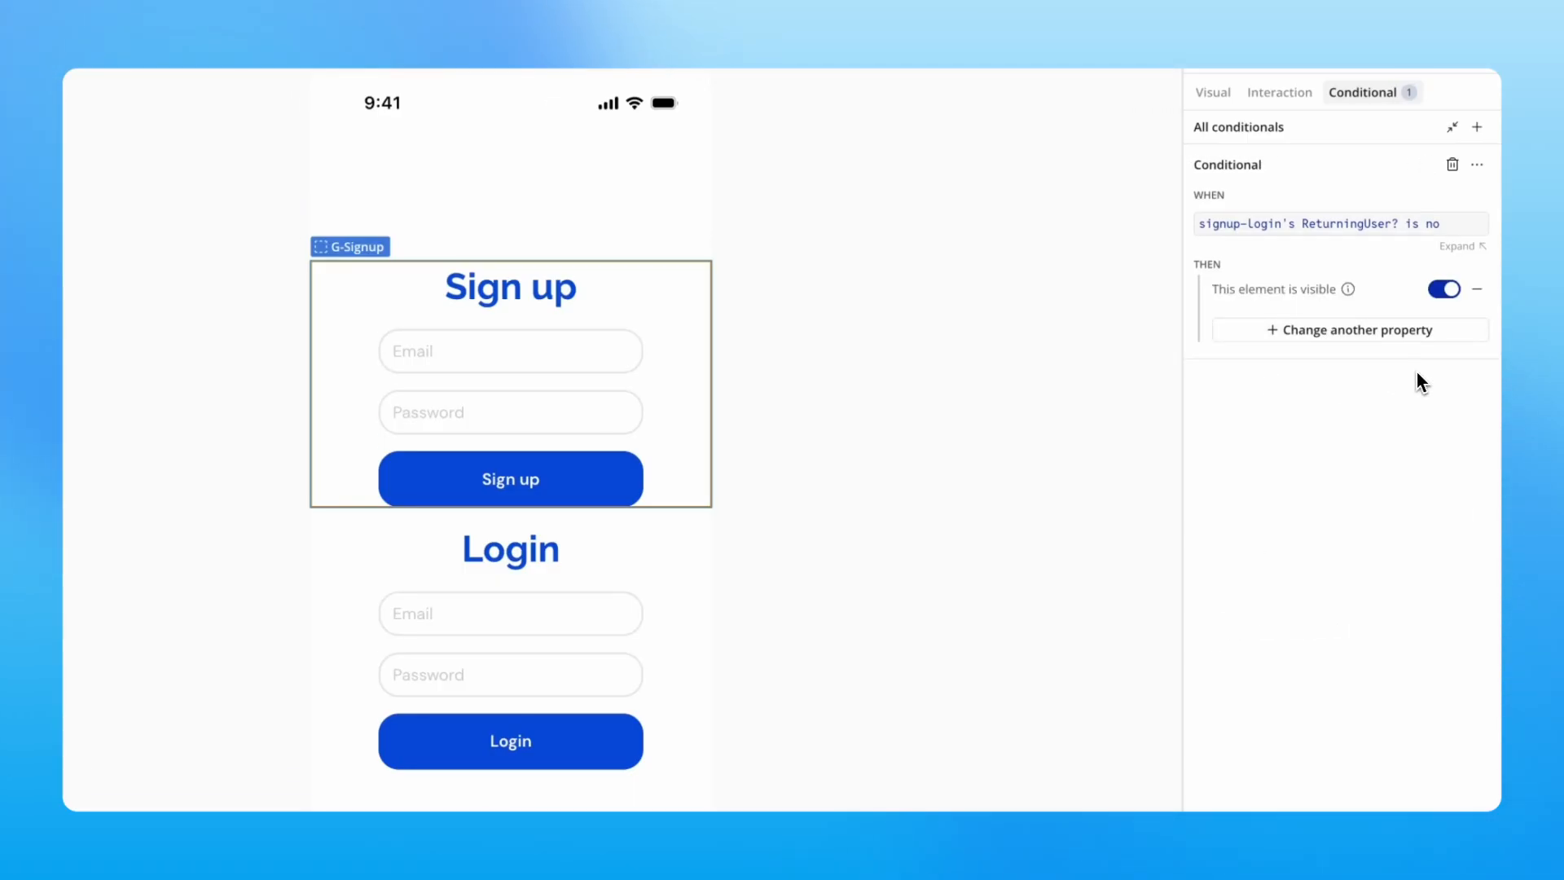
right_click(1337, 184)
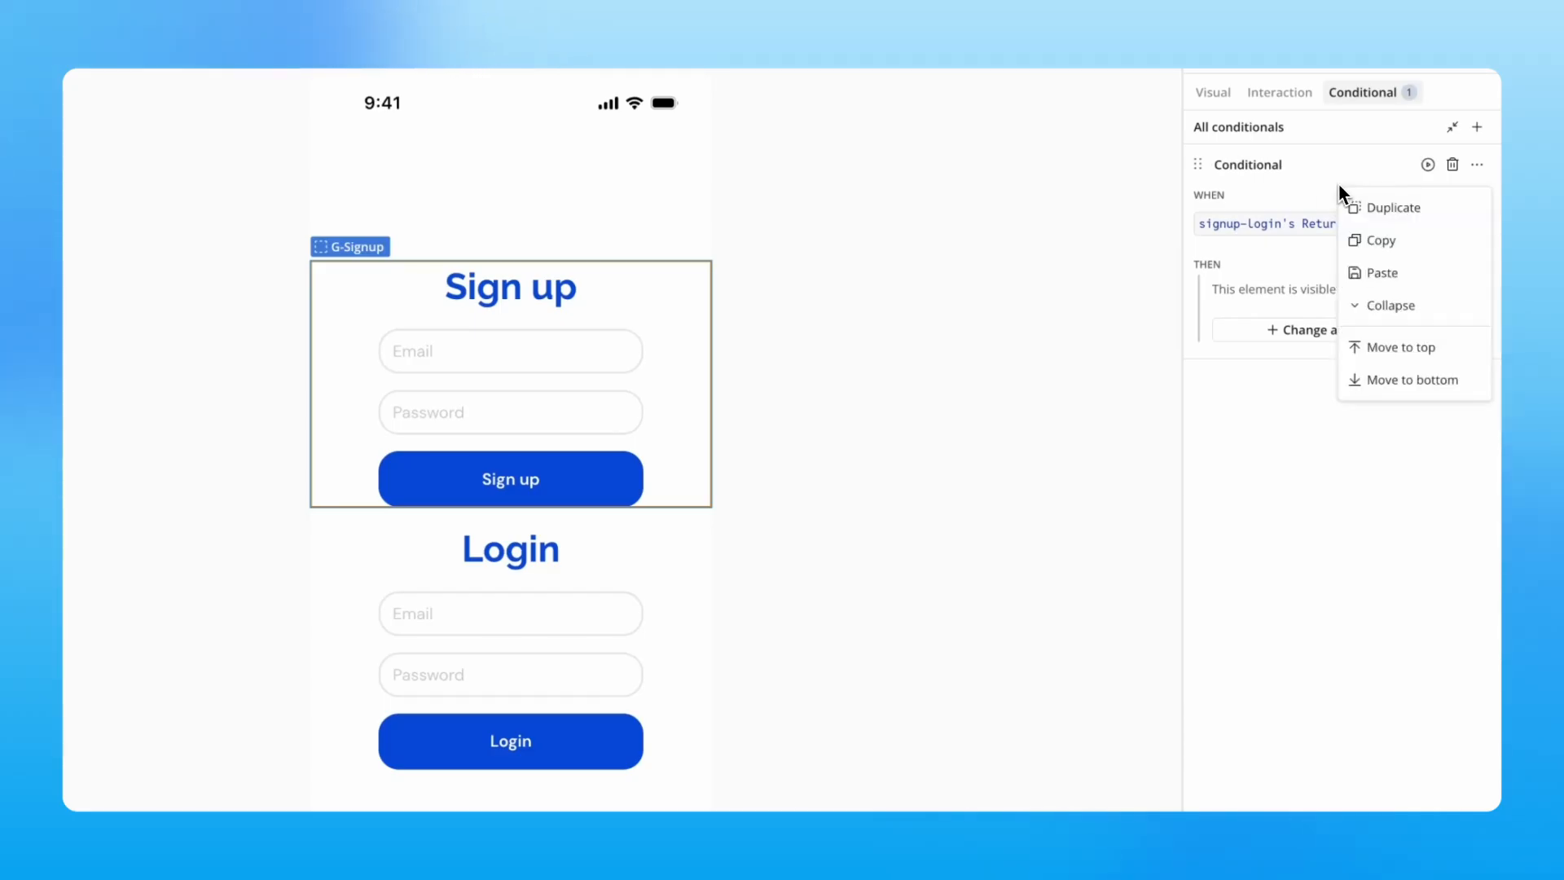
left_click(1376, 242)
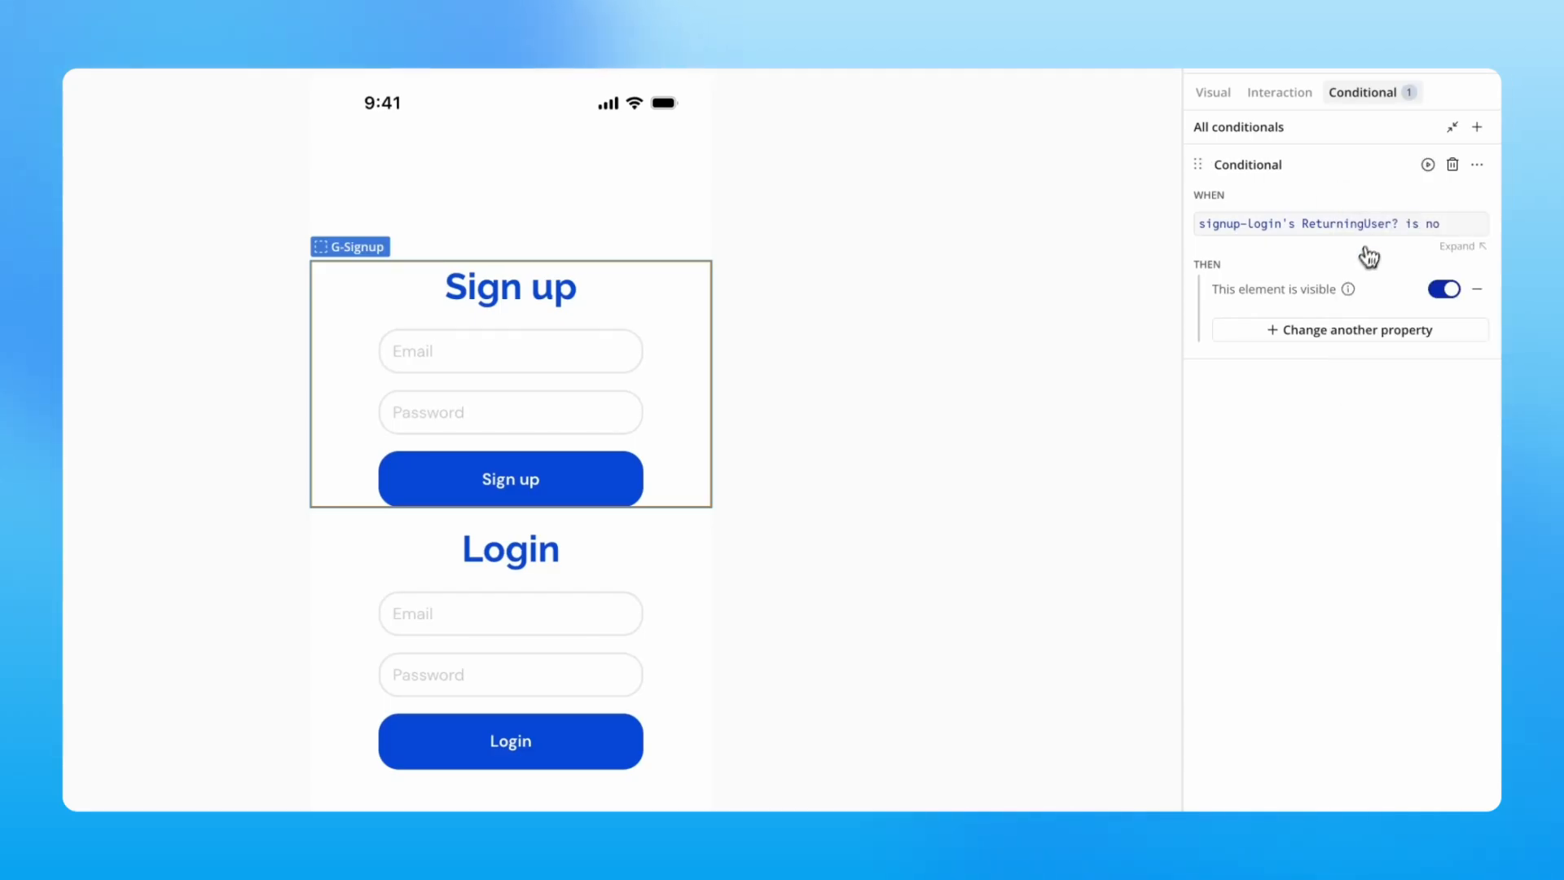
Paste the copied conditional onto the G-Login group and change its condition to signup-login's ReturningUser? is yes
left_click(648, 552)
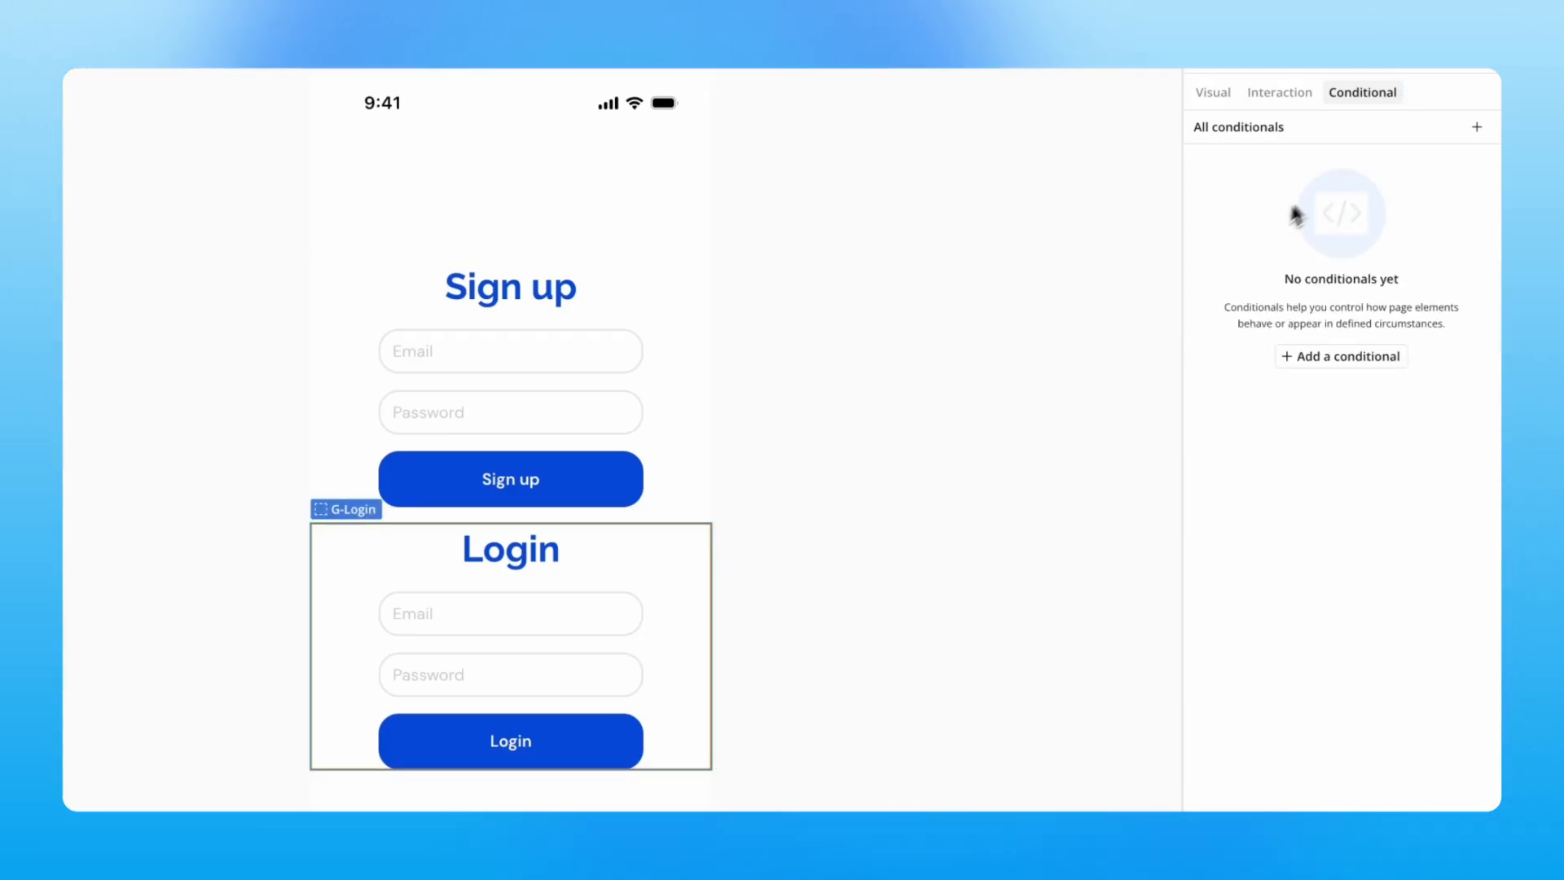
right_click(1354, 161)
left_click(1374, 174)
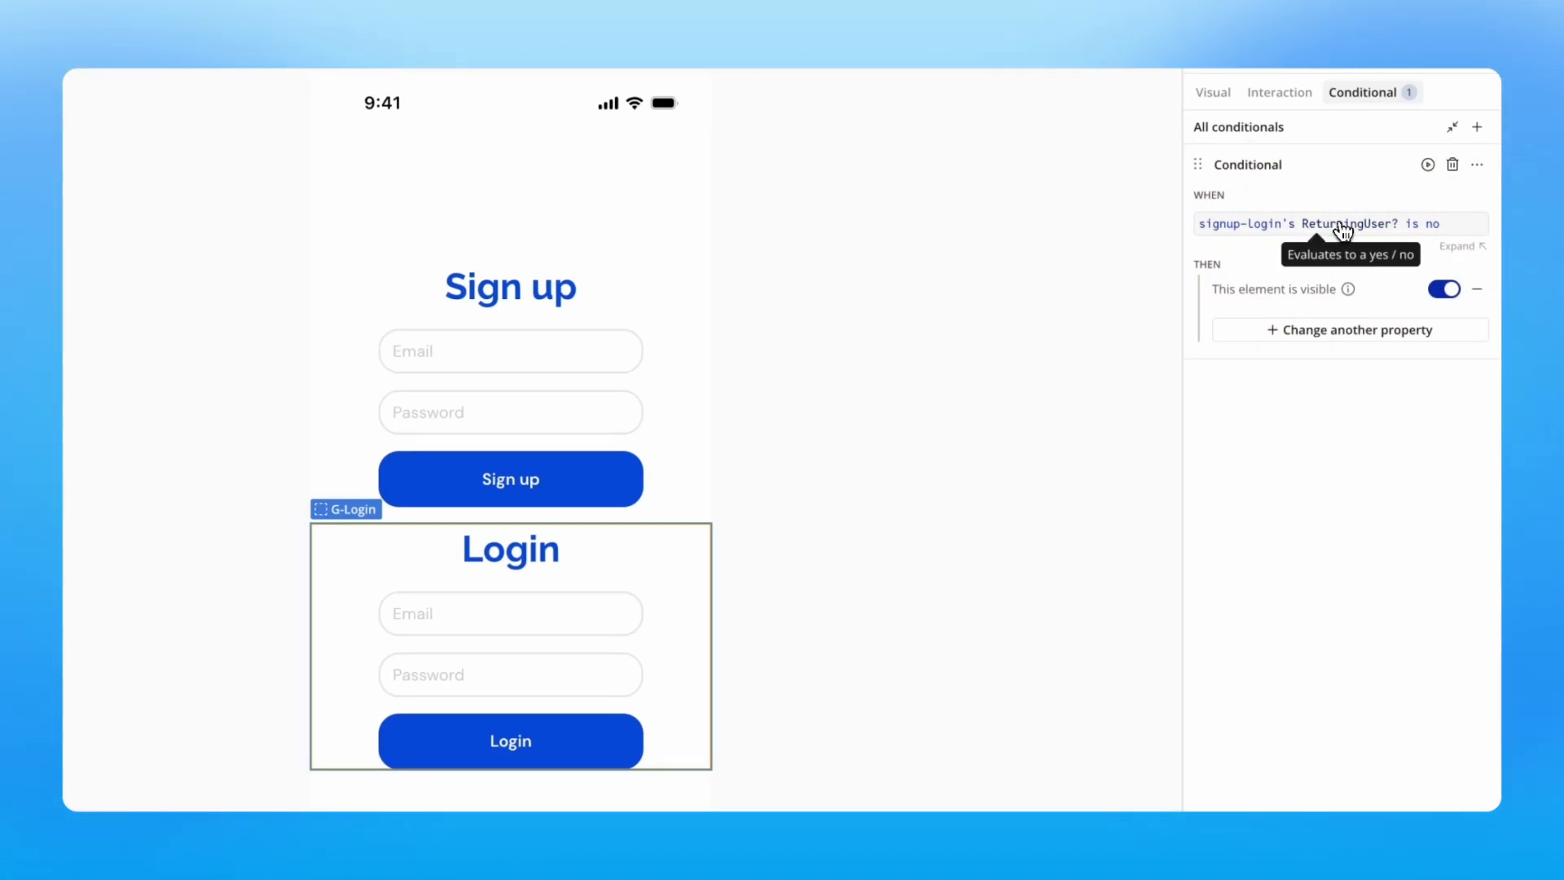
left_click(1432, 227)
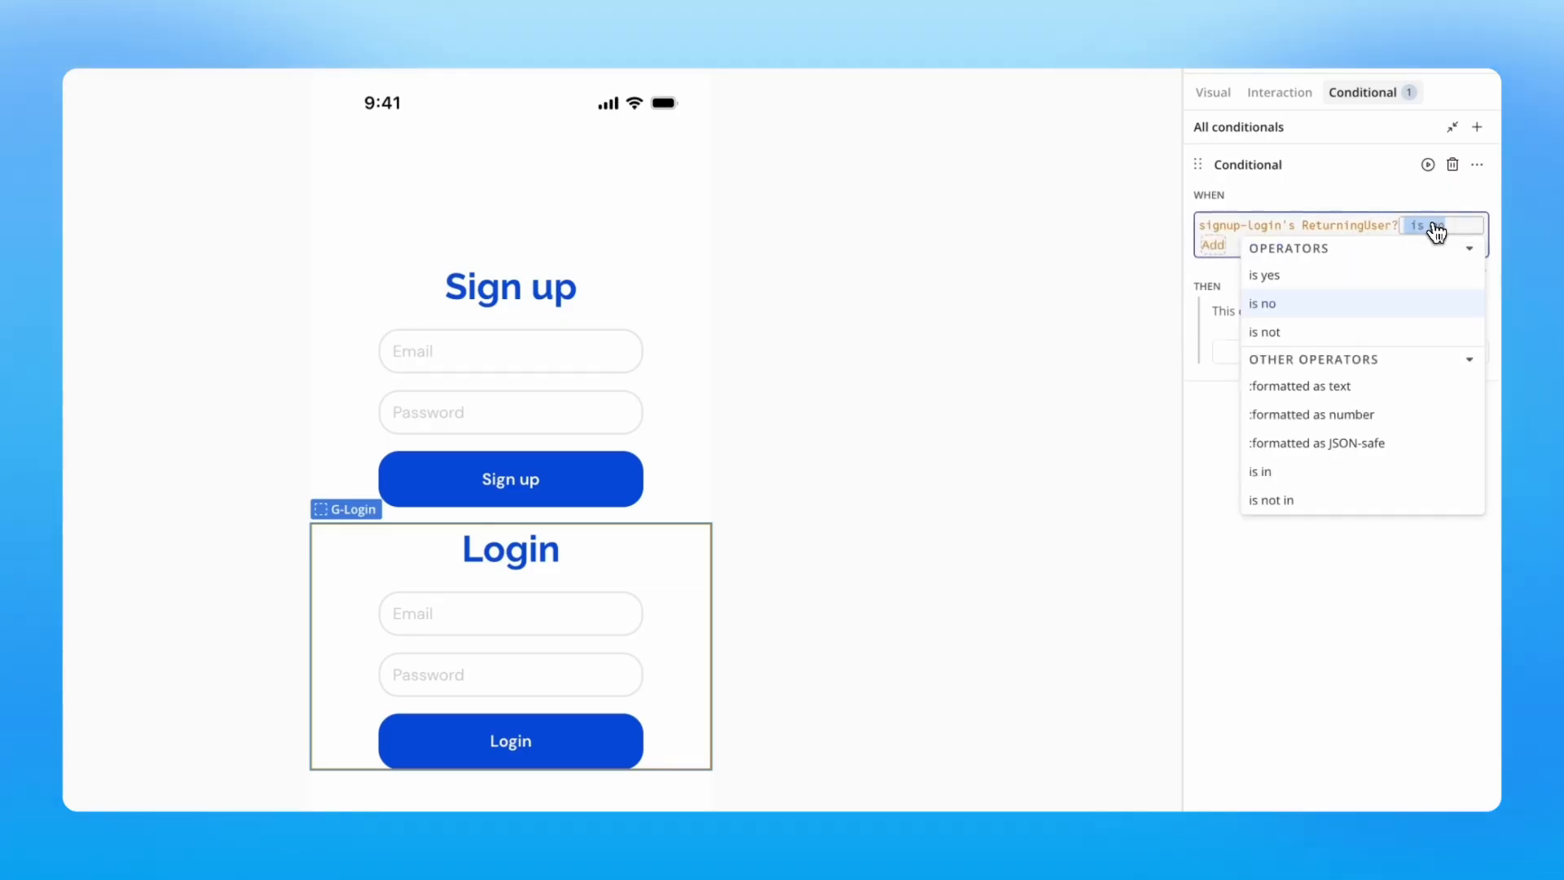
left_click(1279, 277)
left_click(1316, 187)
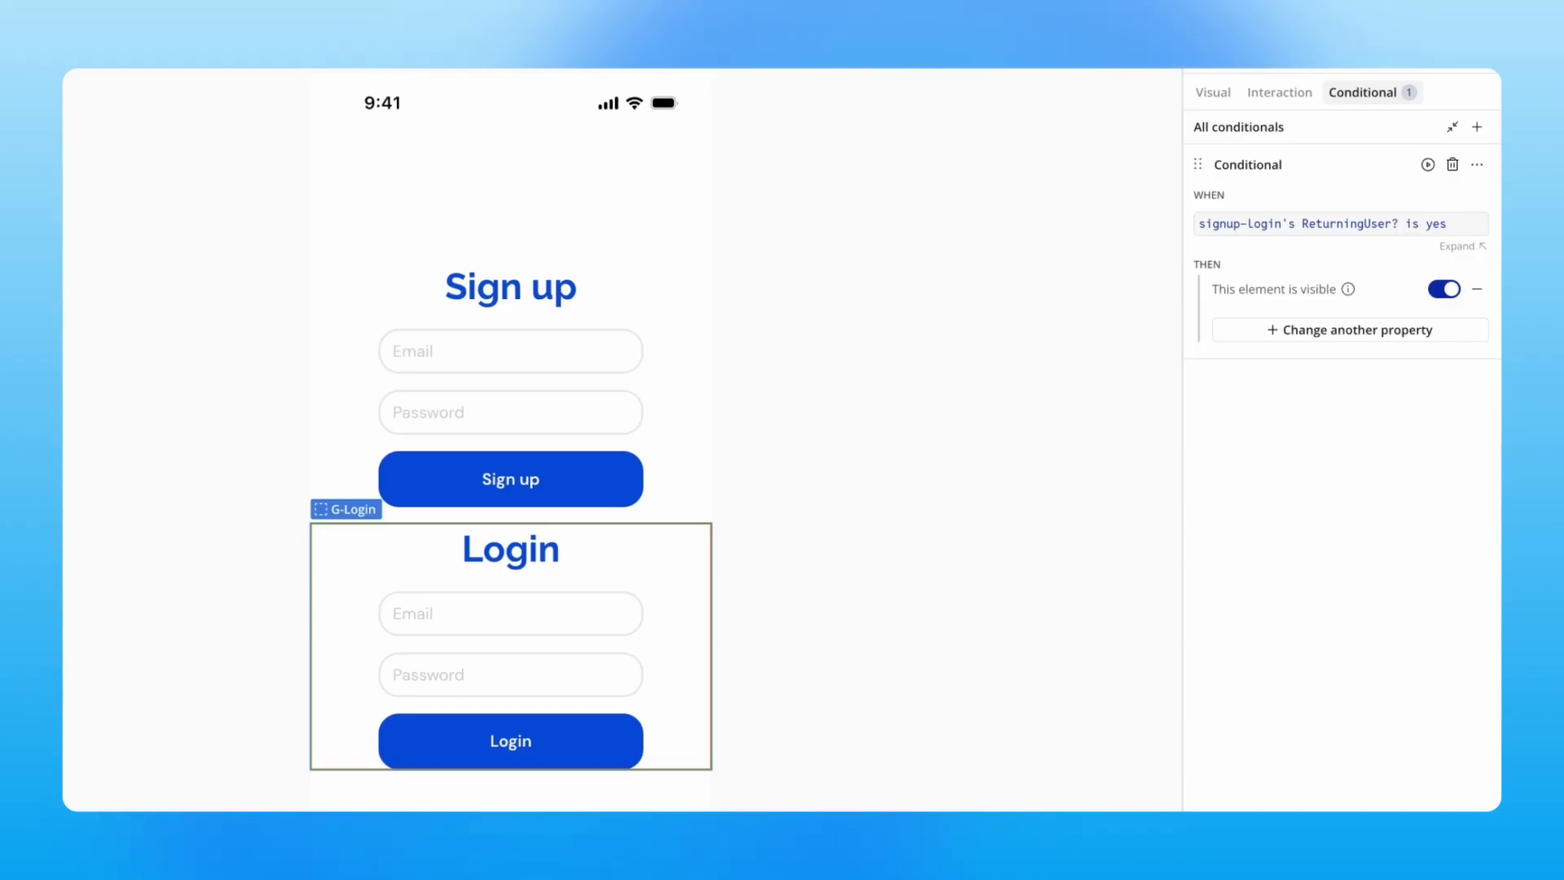
Turn off Visible on view load for both the G-Signup and G-Login groups
left_click(654, 287)
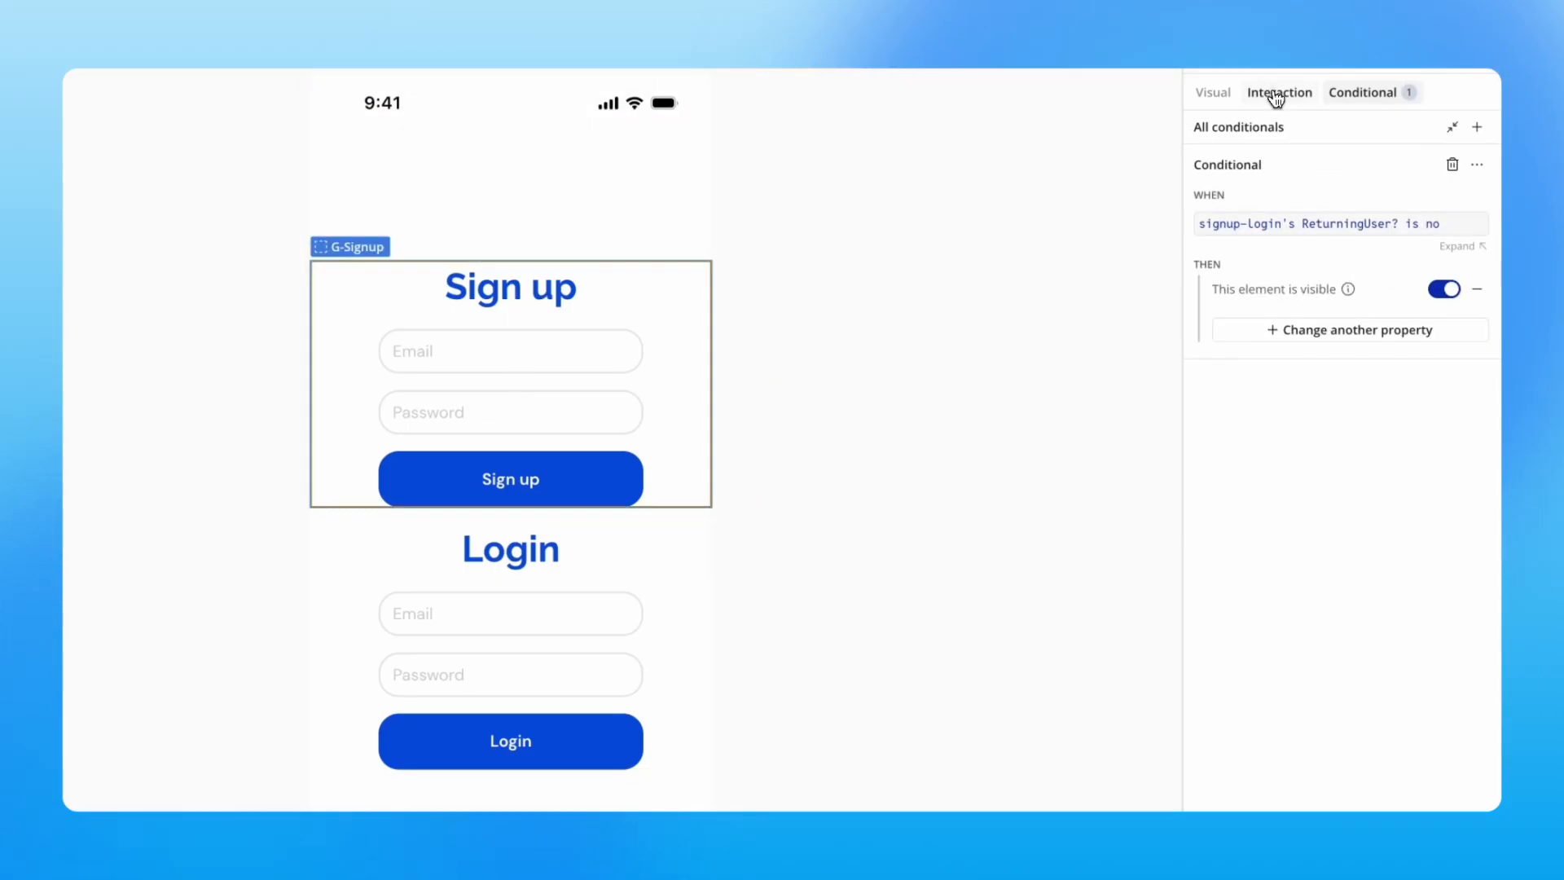
left_click(1279, 93)
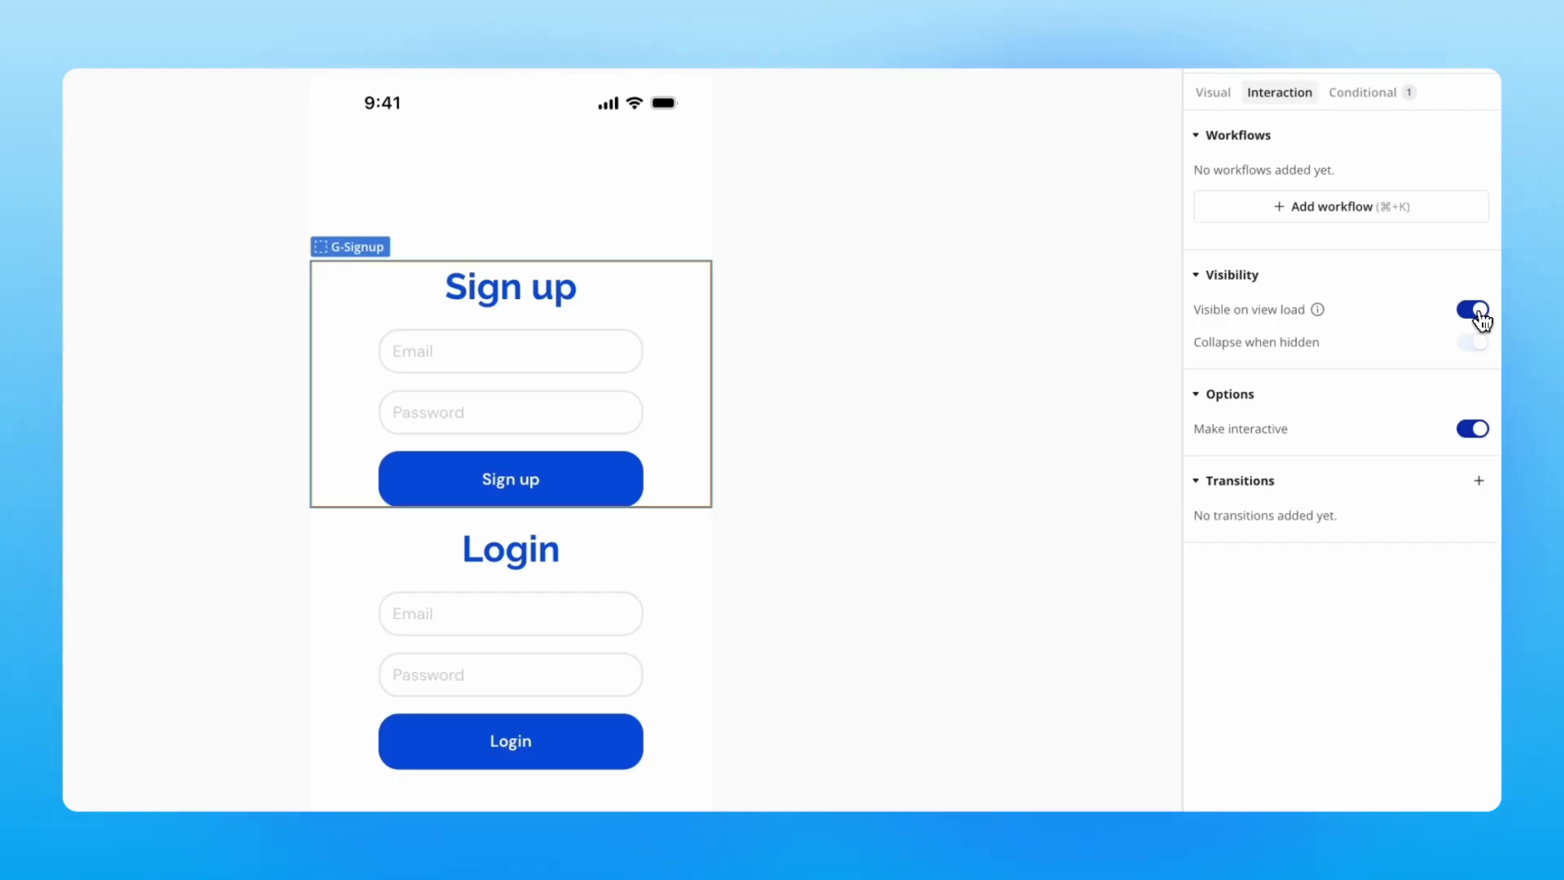
left_click(660, 569)
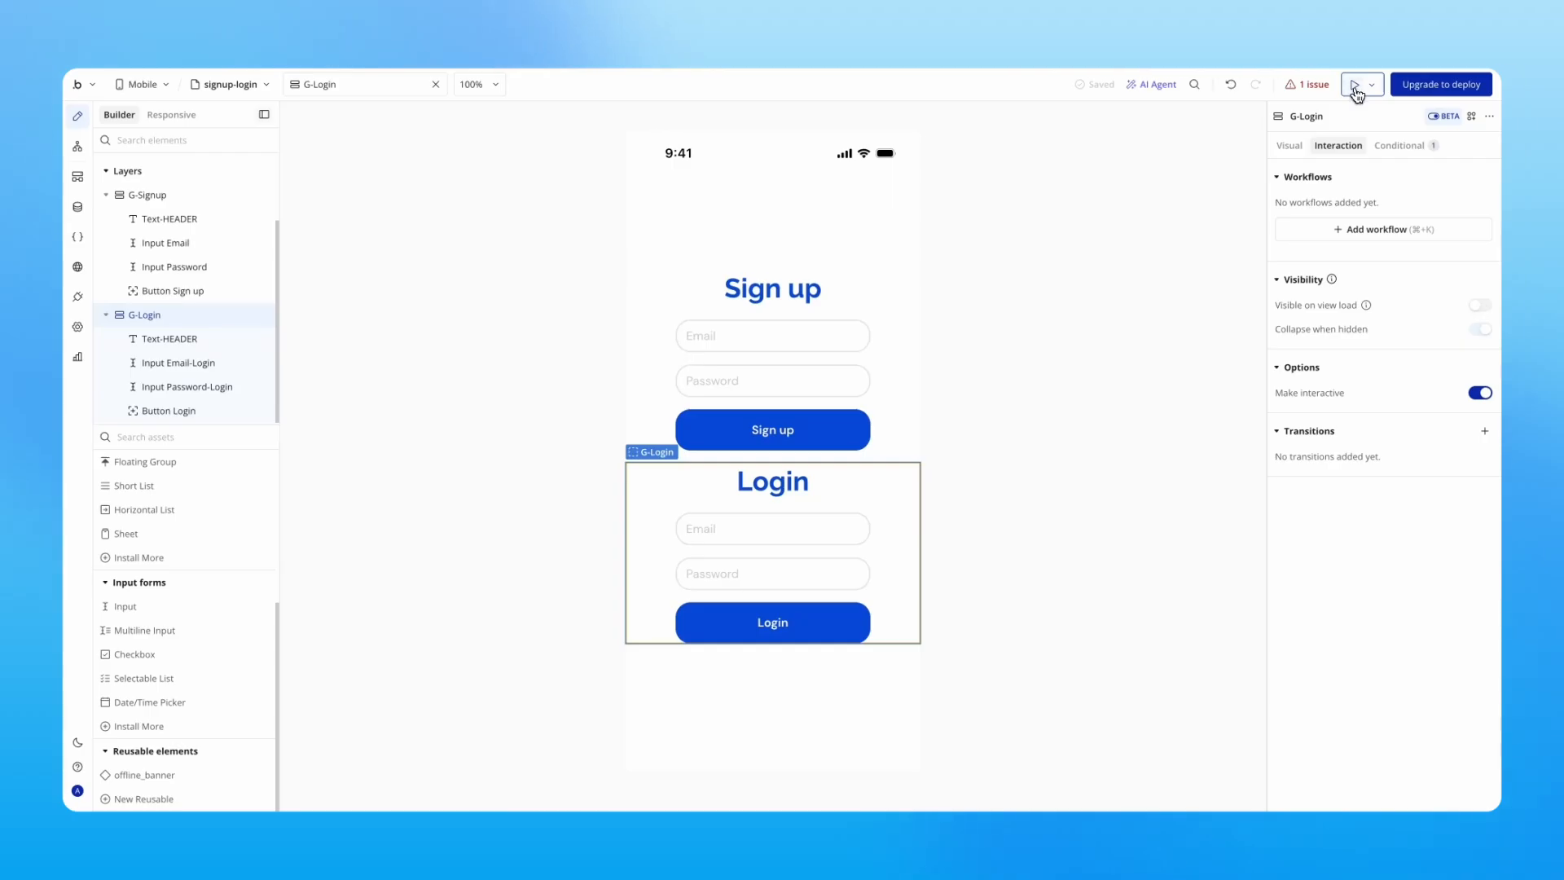
Preview the signup-login page to check which group is shown on load, and return to the editor
left_click(1355, 87)
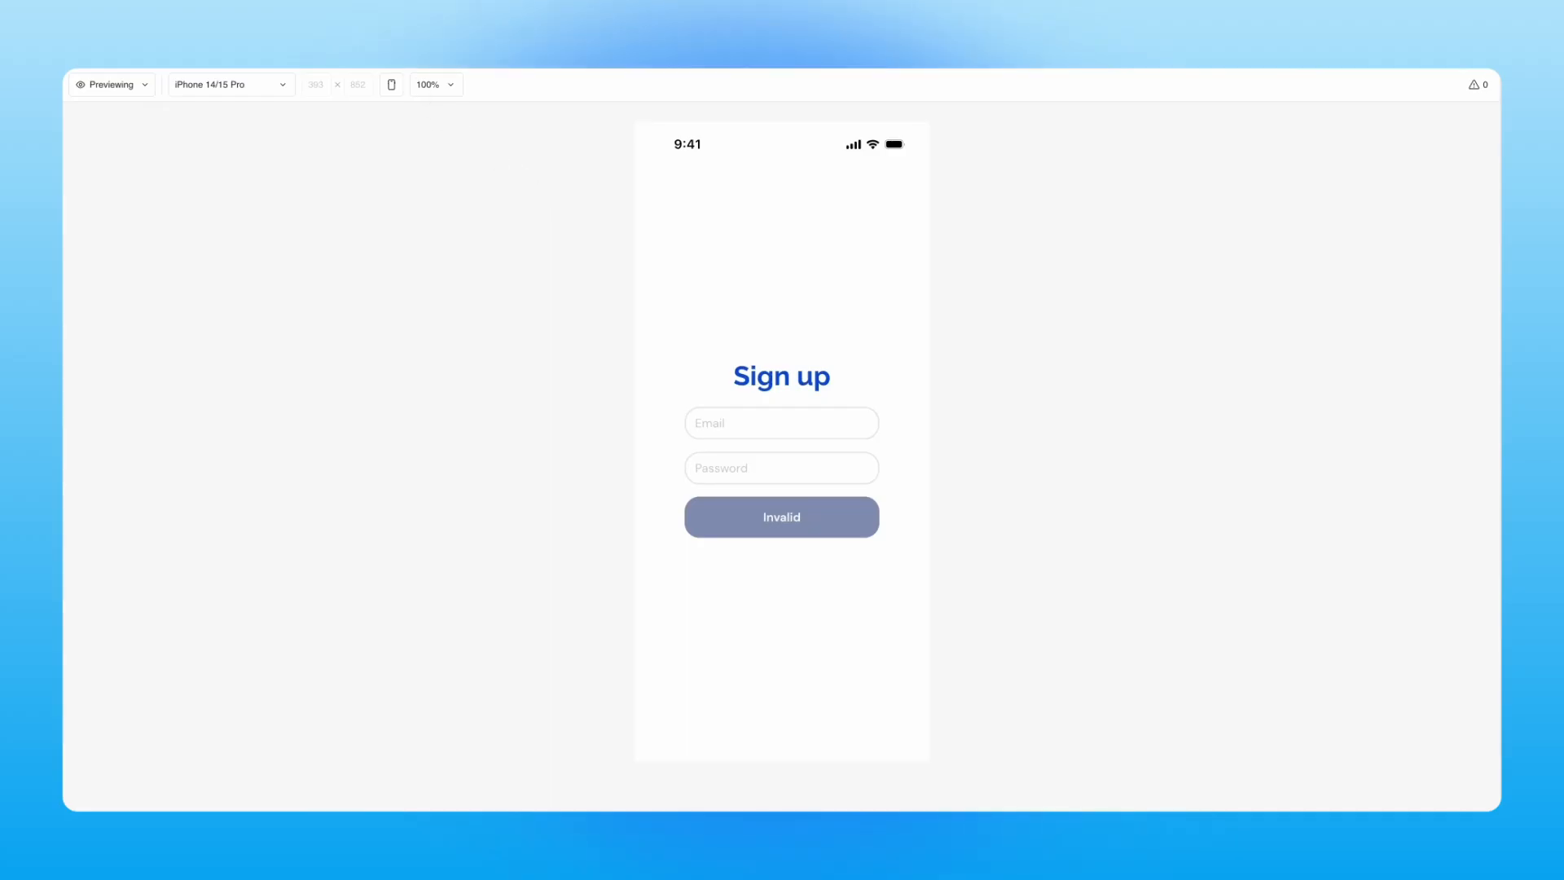
key("Escape")
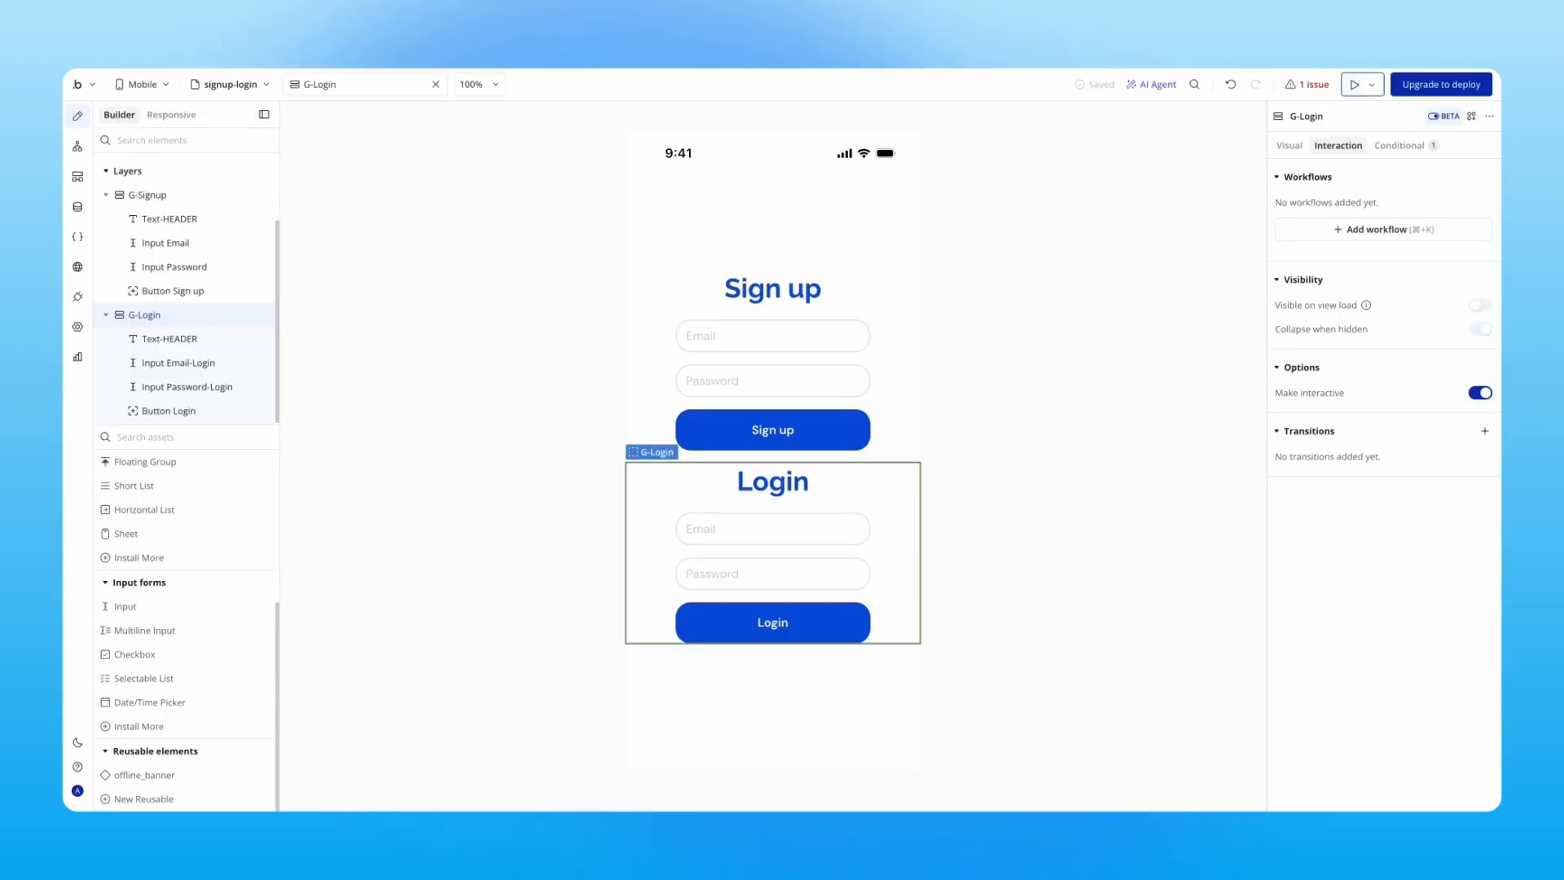
left_click(983, 460)
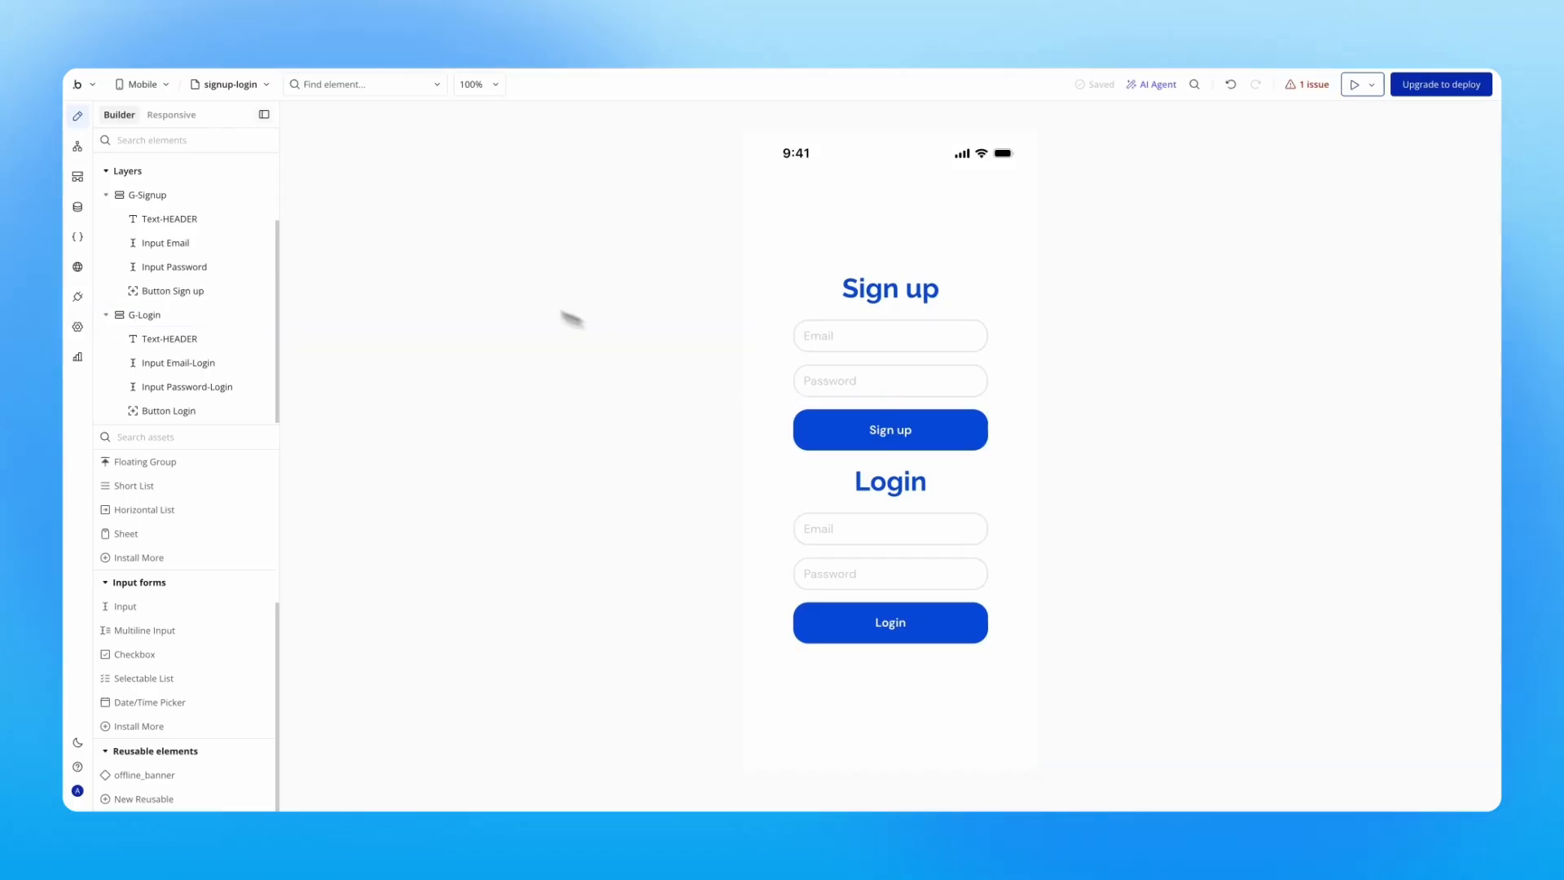
Add a text element below the G-Login group, collapse both groups in the elements tree, and centre the text horizontally
scroll(157, 599, "up", 3)
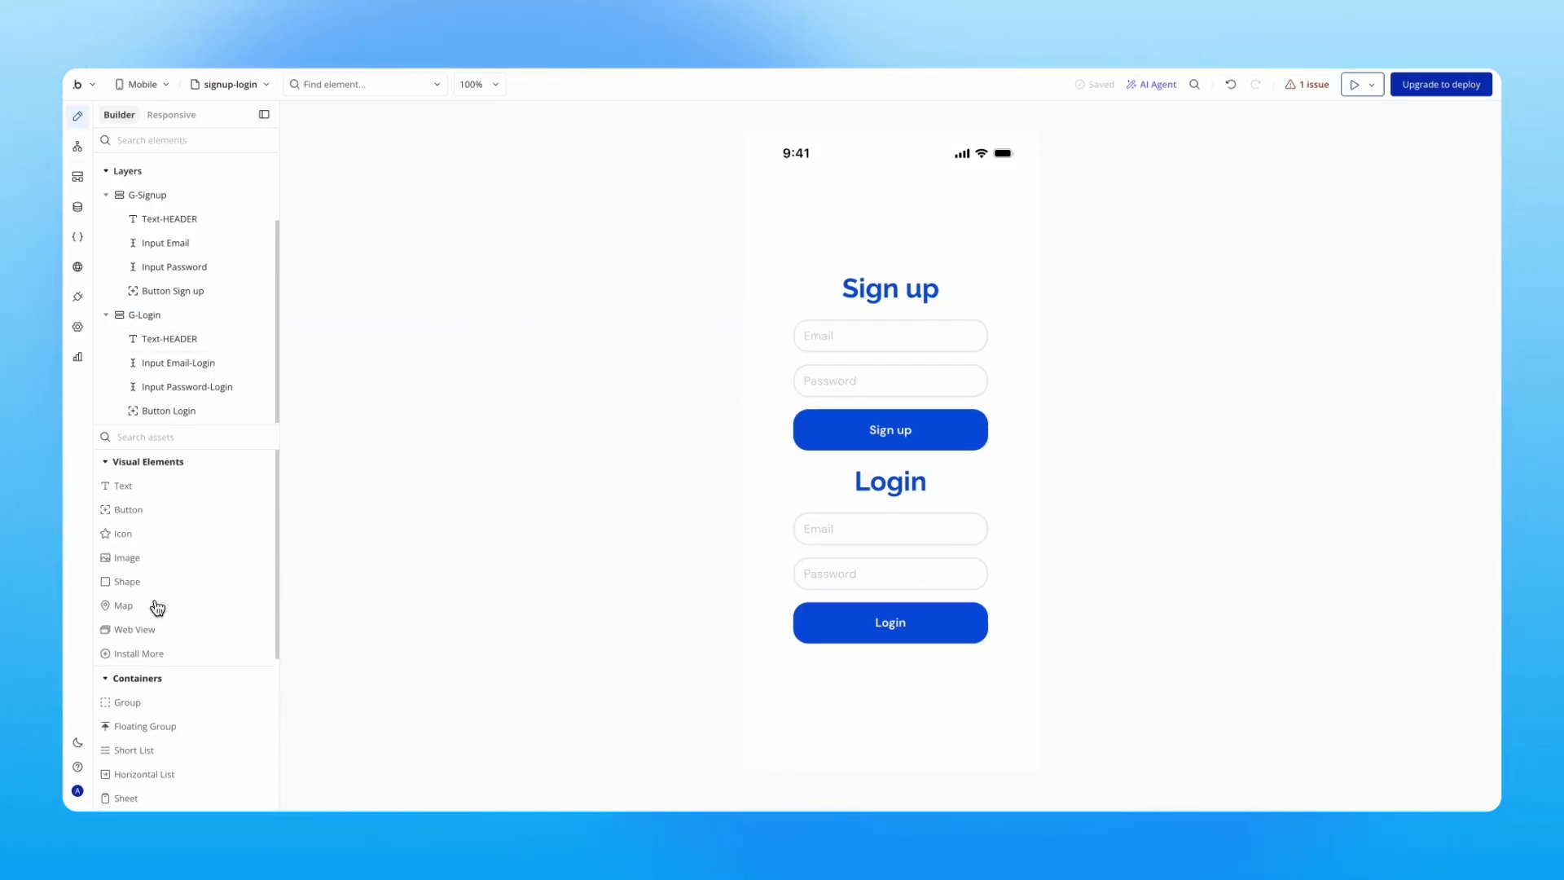
left_click_drag(125, 487, 905, 698)
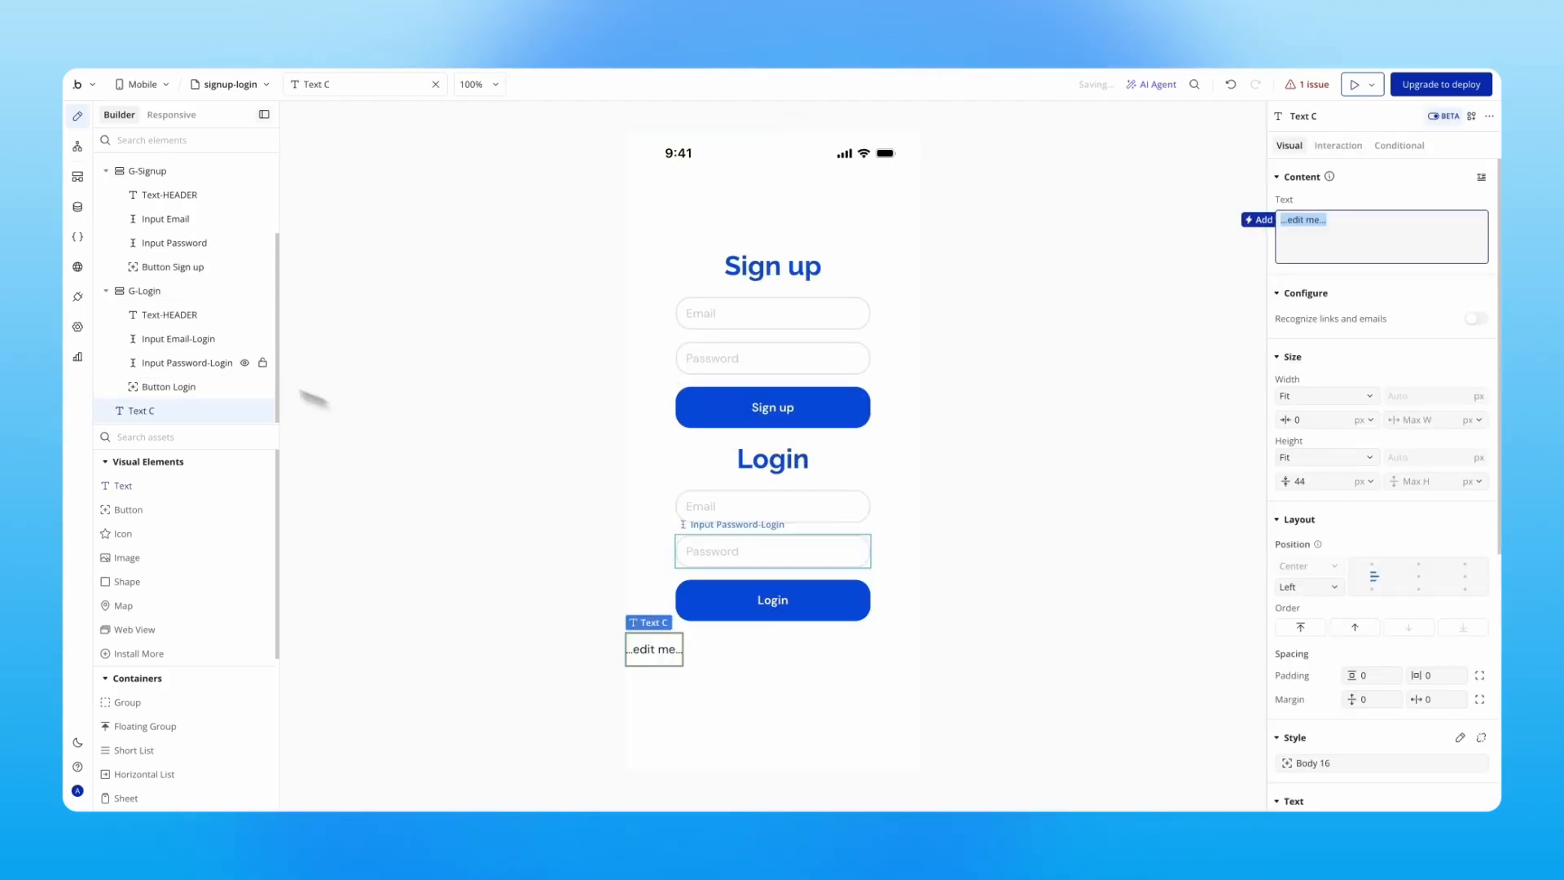
left_click(110, 294)
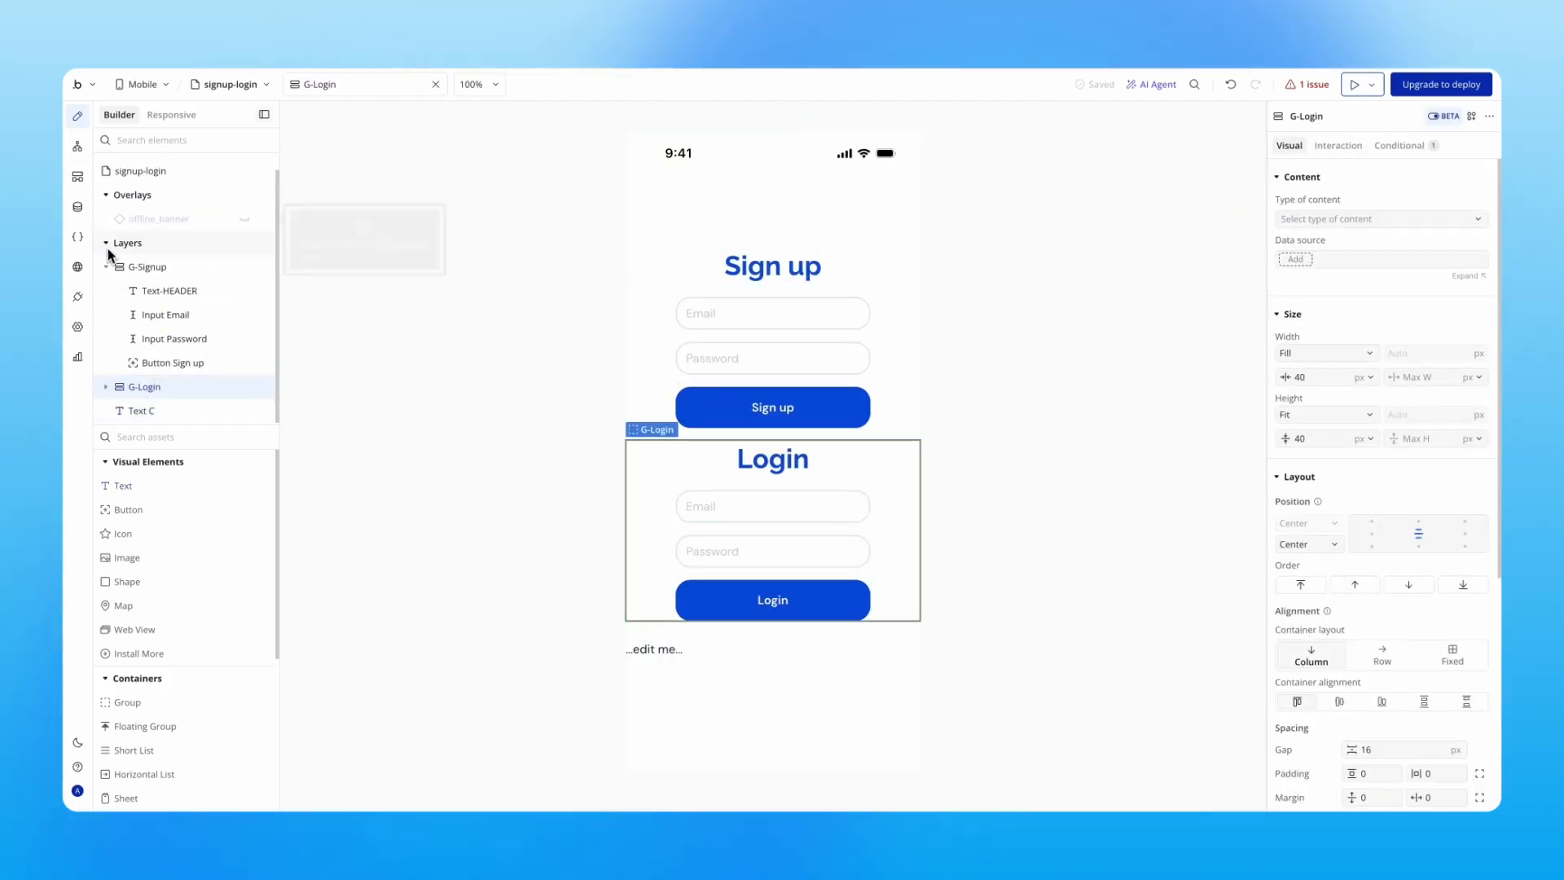
left_click(111, 261)
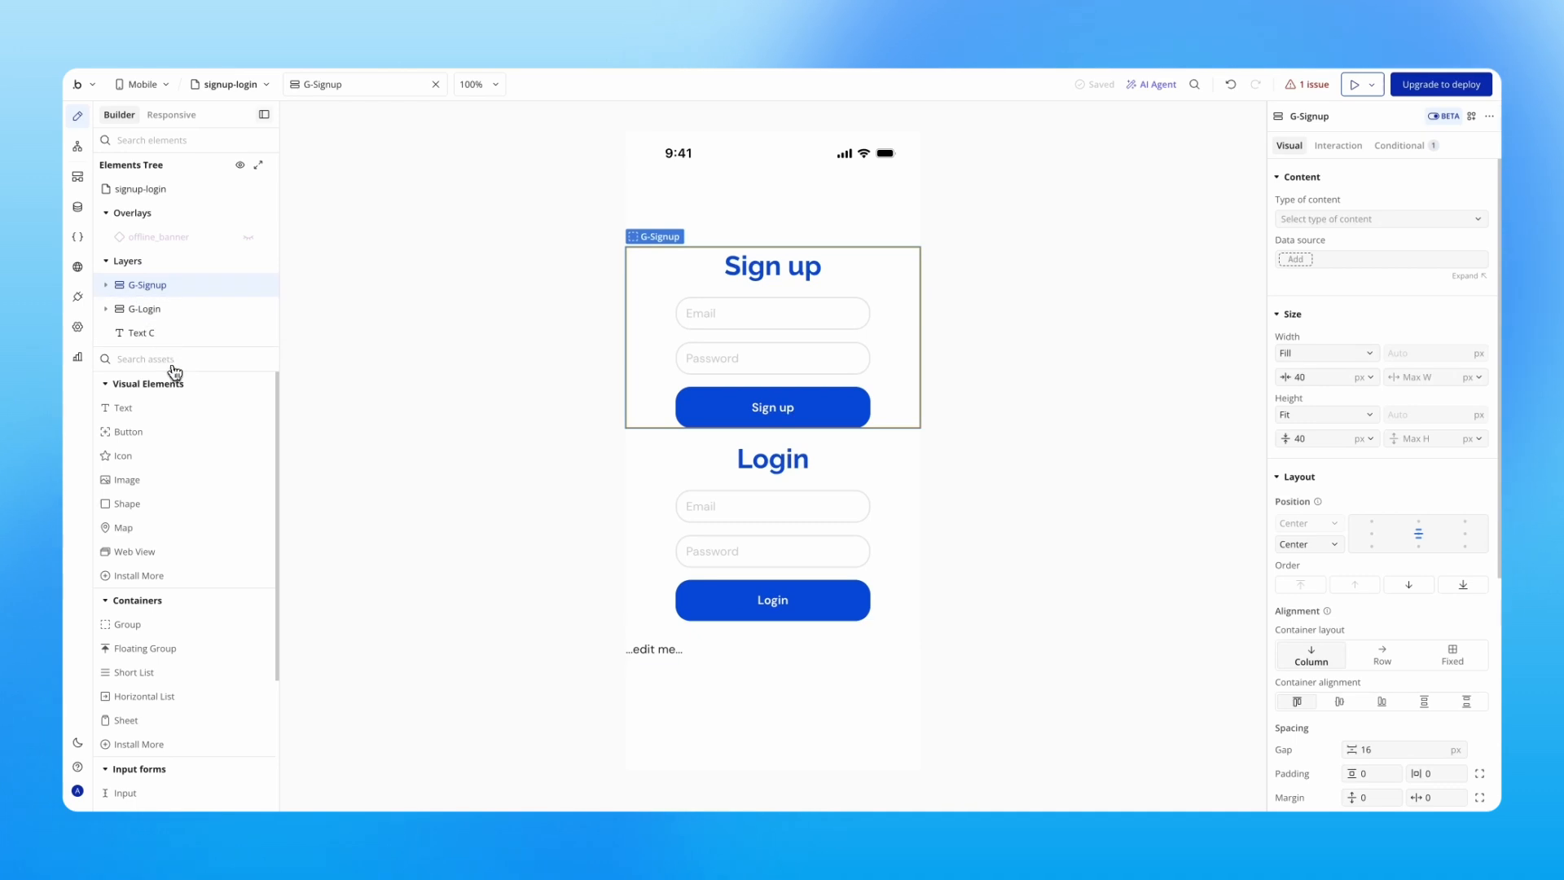
left_click(674, 673)
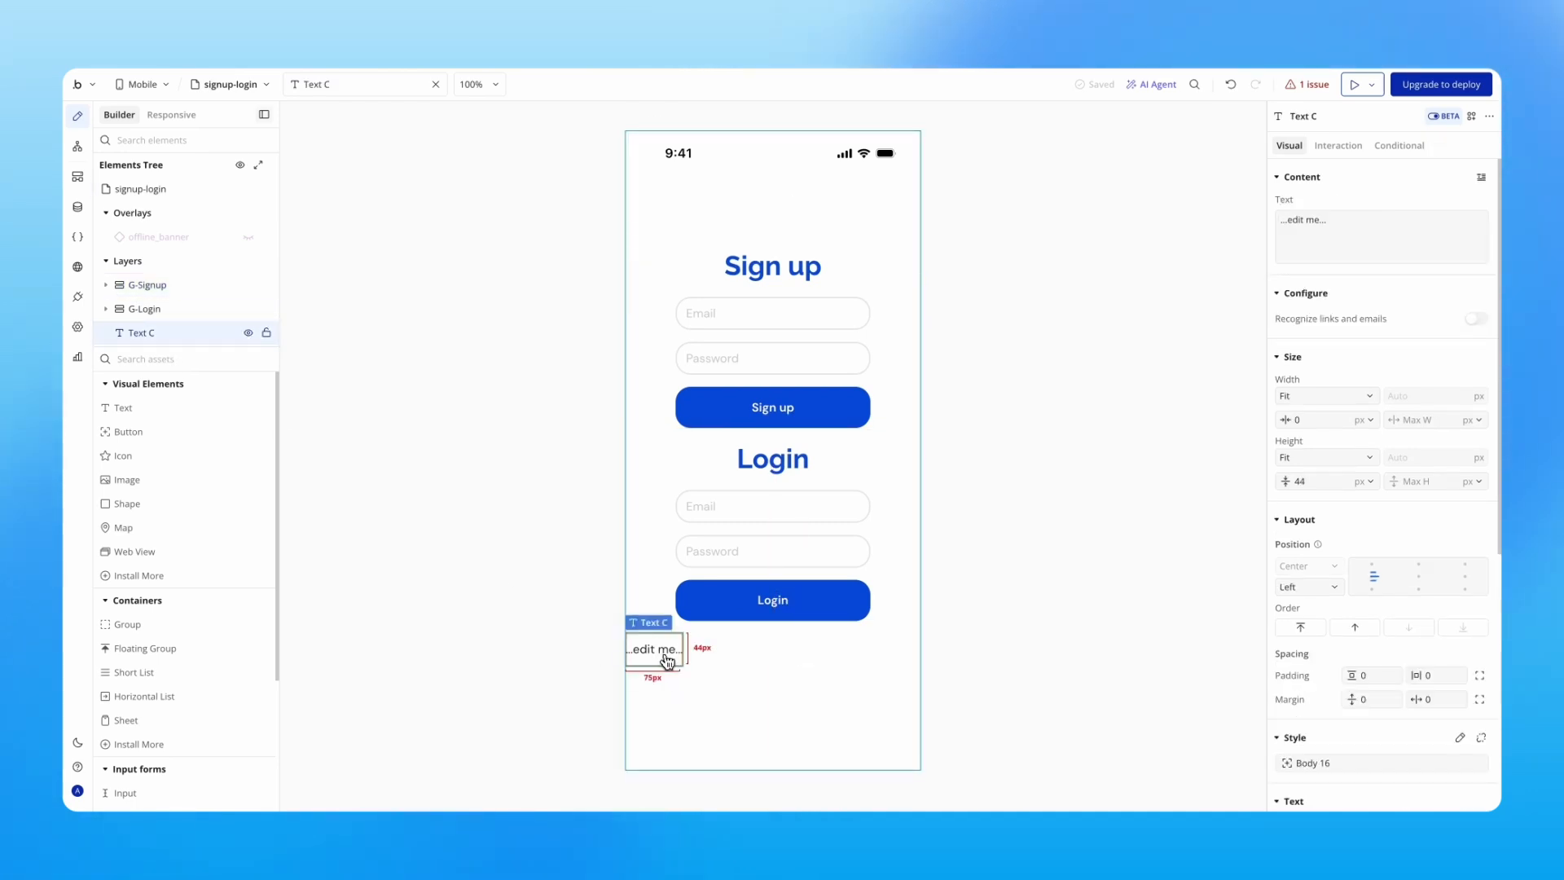
left_click(1419, 579)
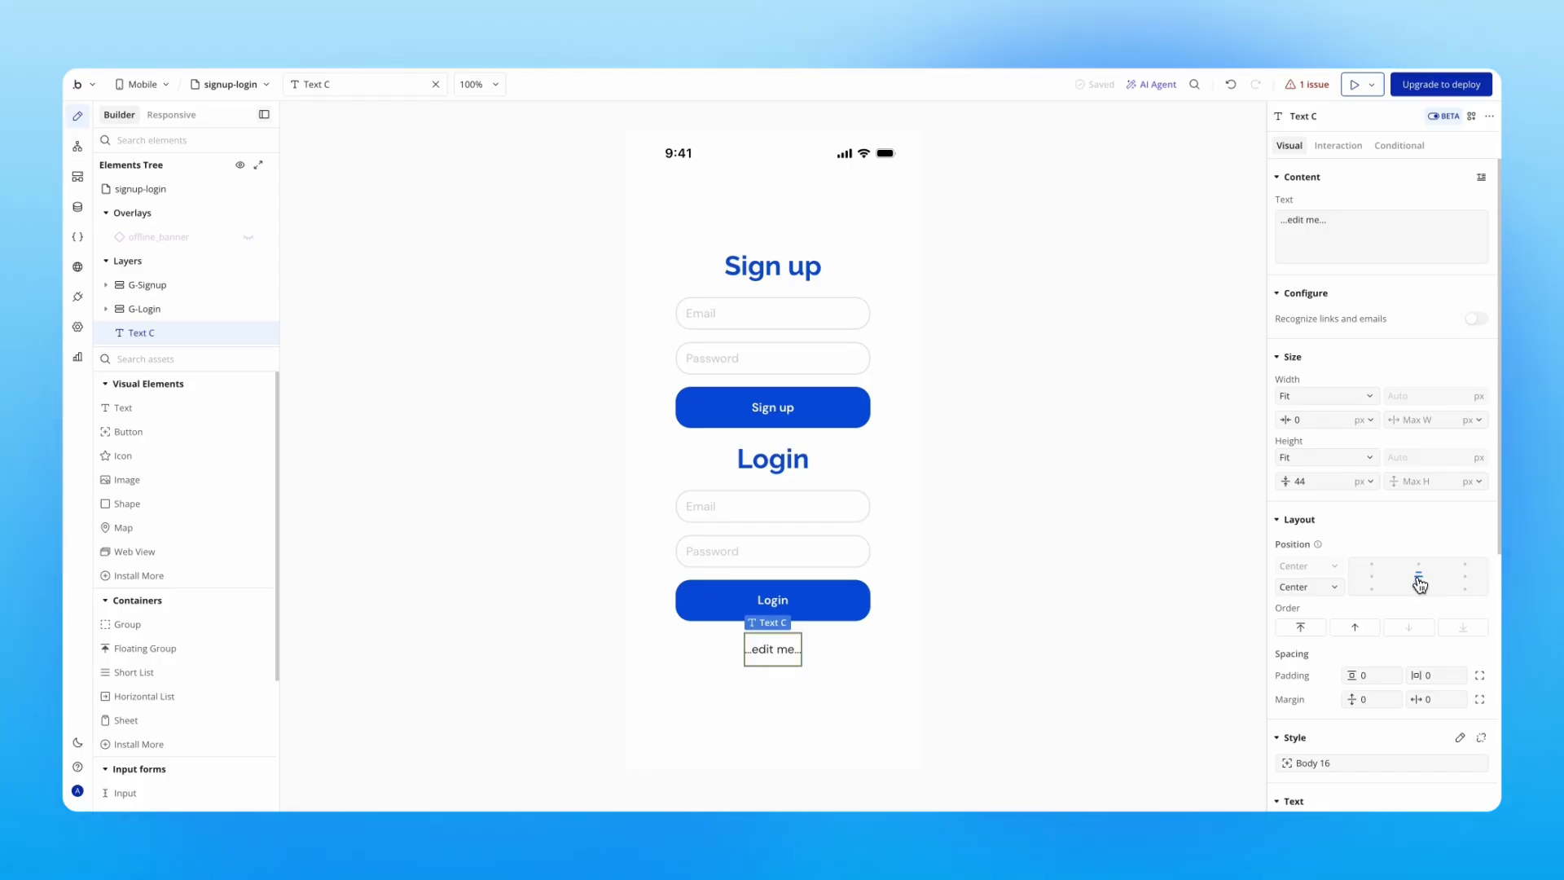
Set the new text element's content to "Toggle custome state" and underline it
left_click(1430, 226)
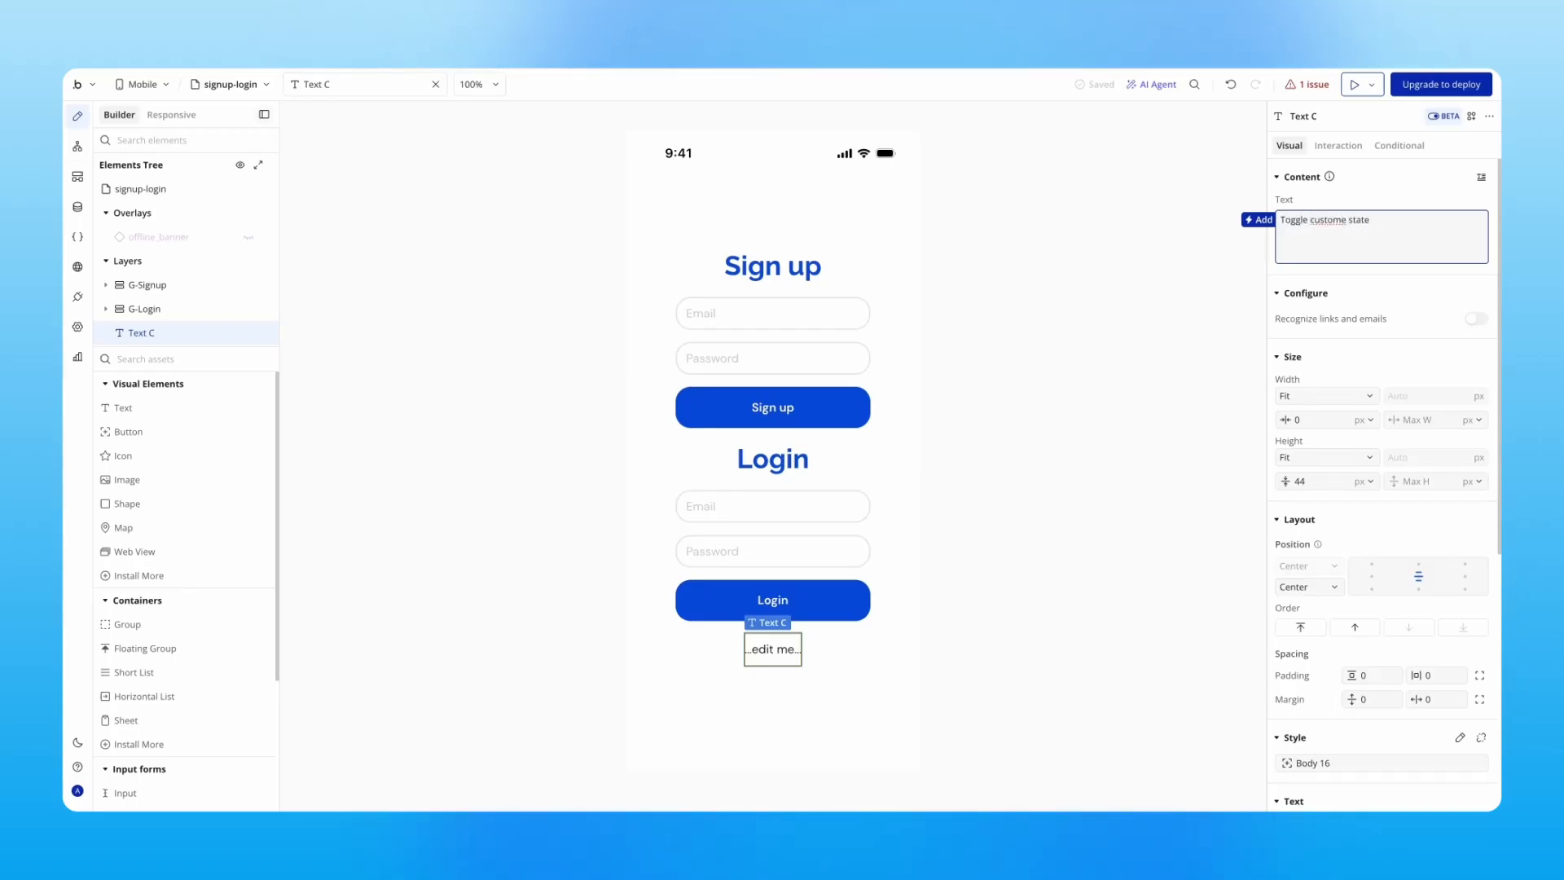
scroll(1422, 505, "down", 5)
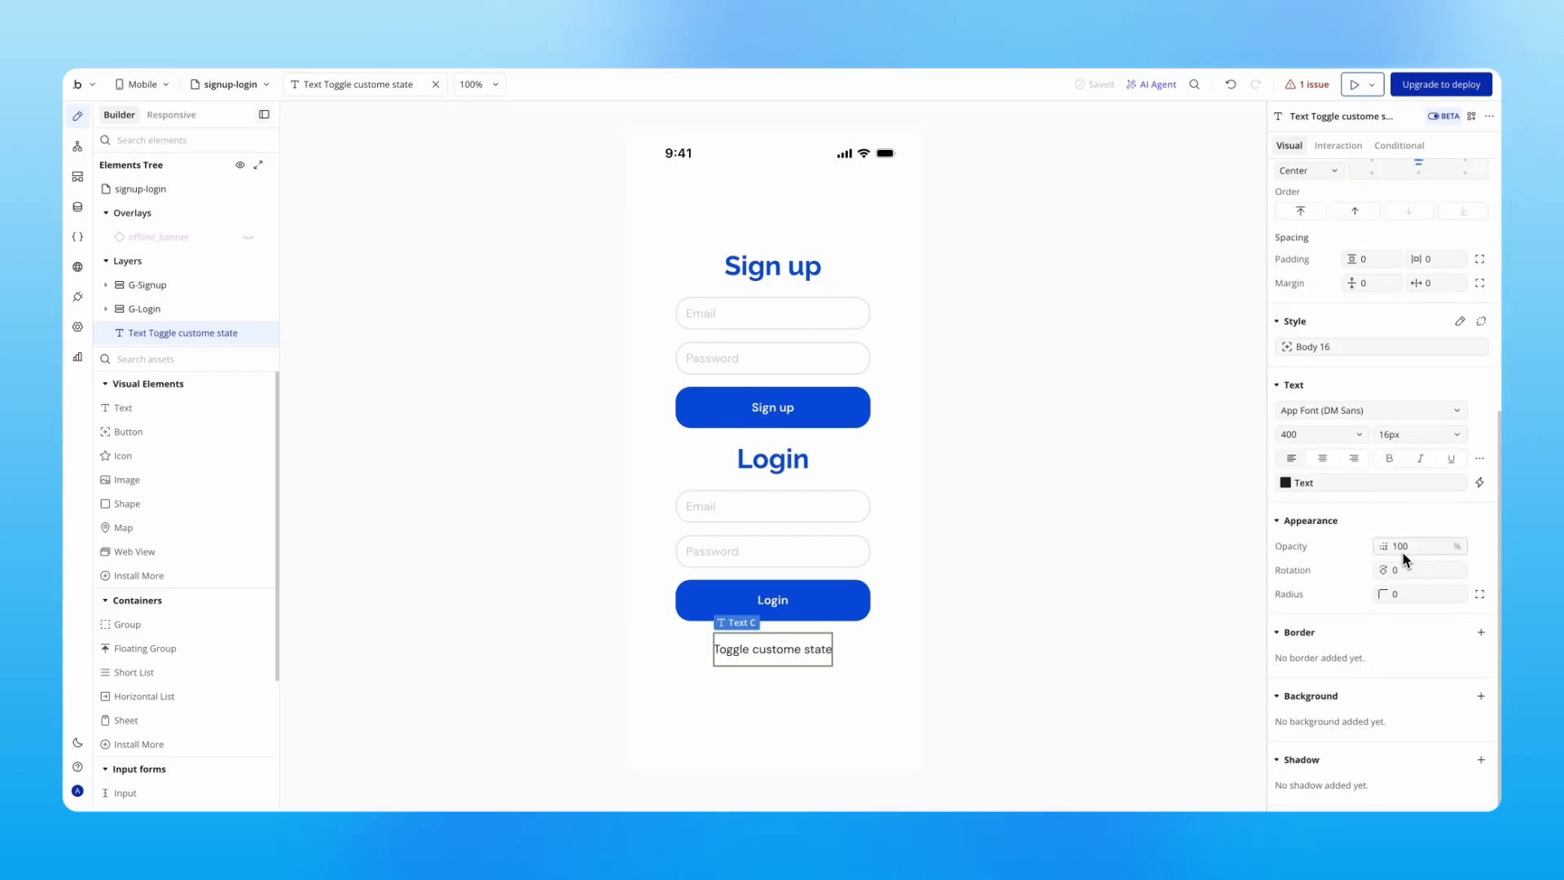
left_click(1451, 458)
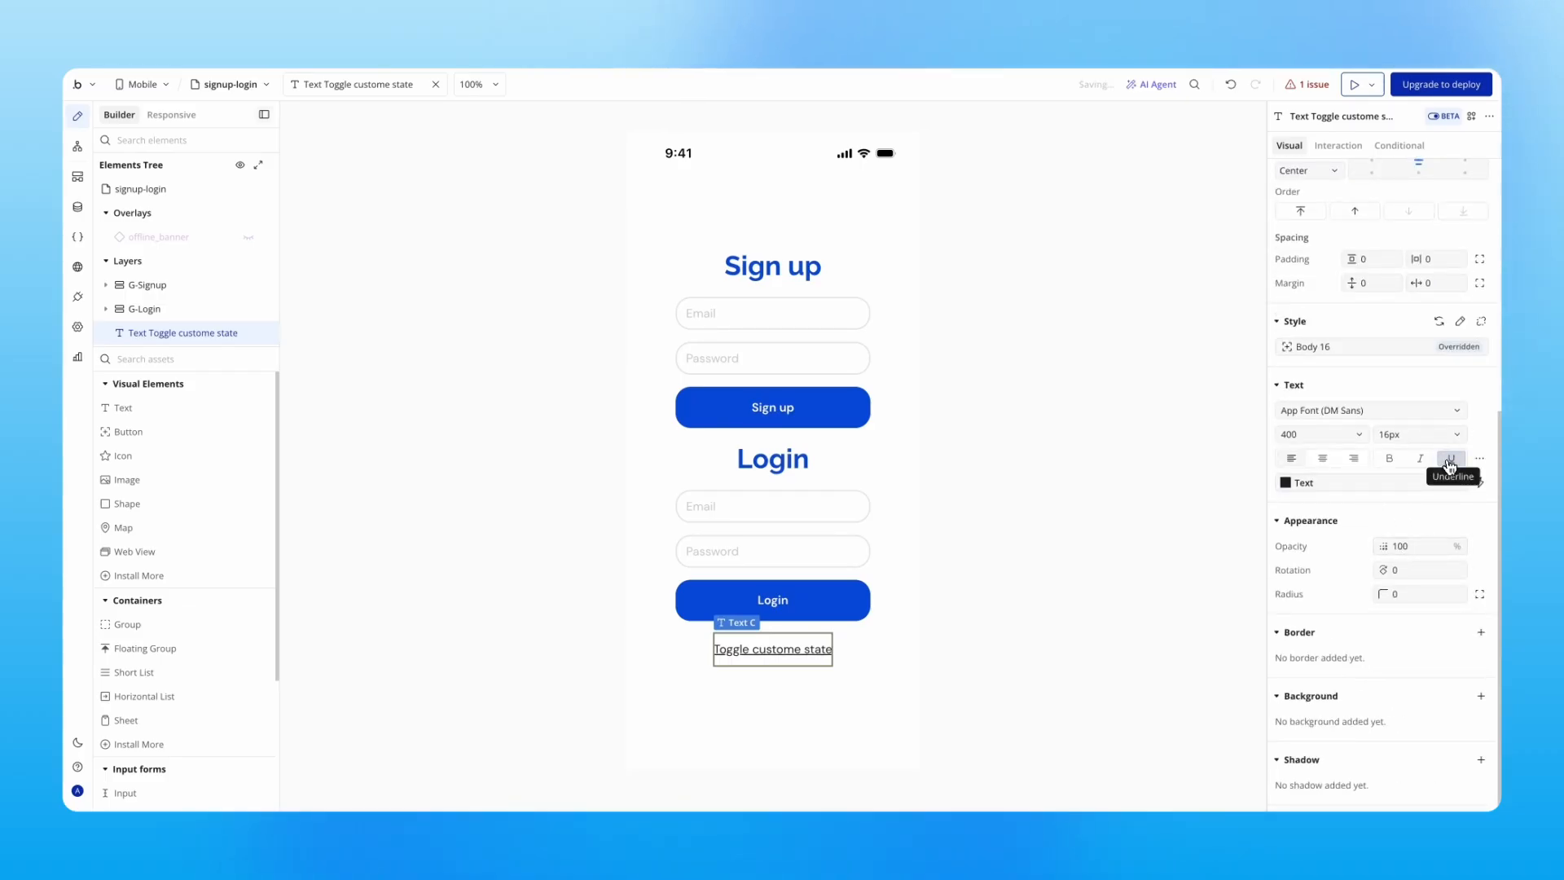
scroll(1393, 376, "up", 5)
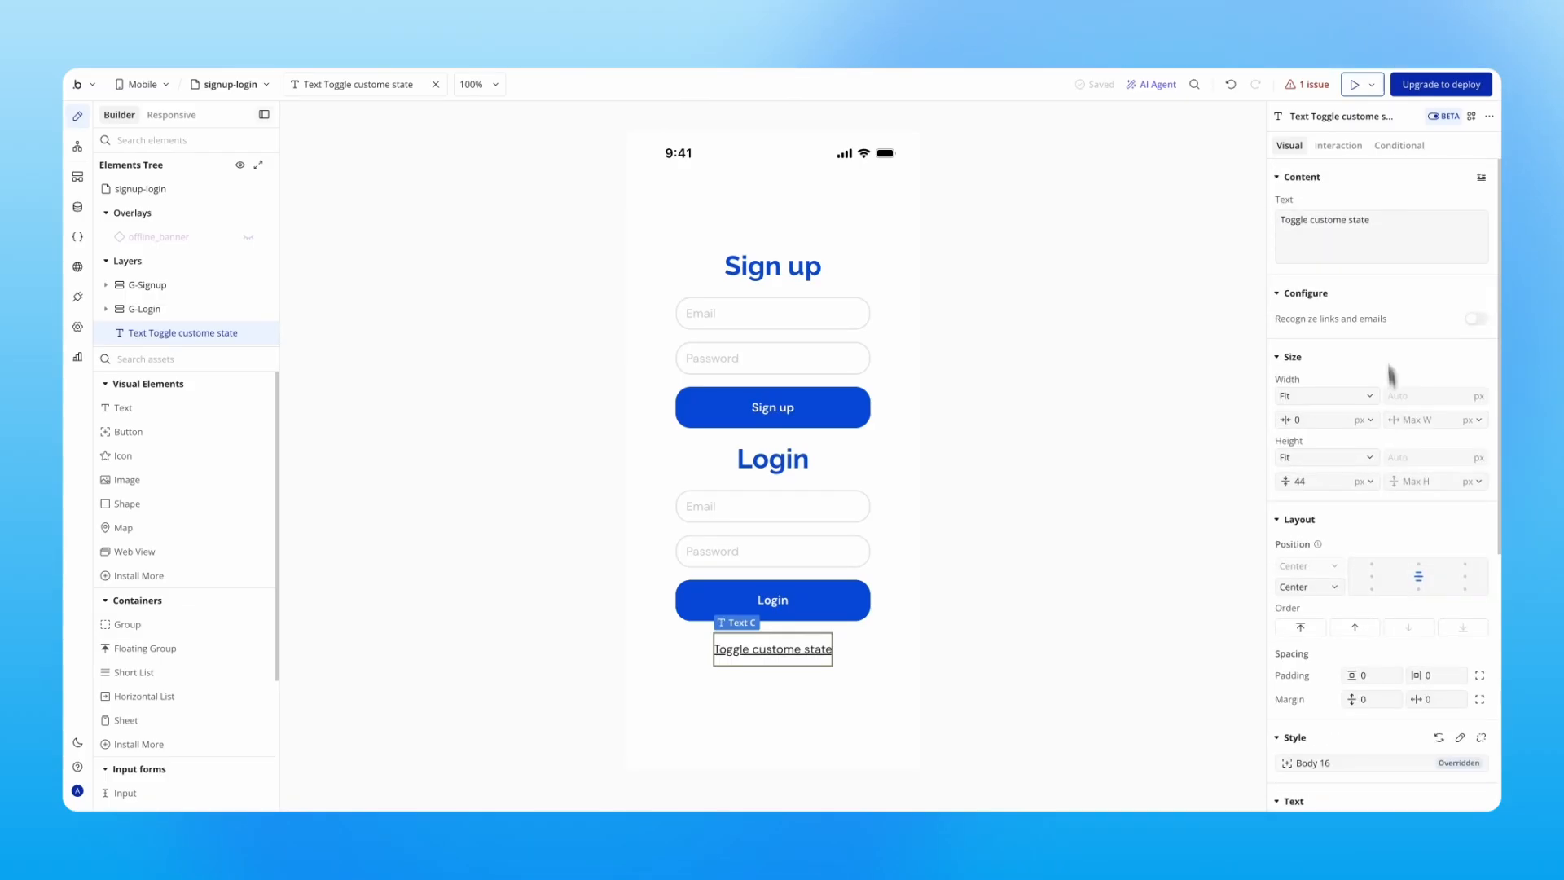
Correct the spelling of the underlined text to "Toggle custom state"
triple_click(1397, 223)
left_click(1397, 224)
key("Left")
key("Left")
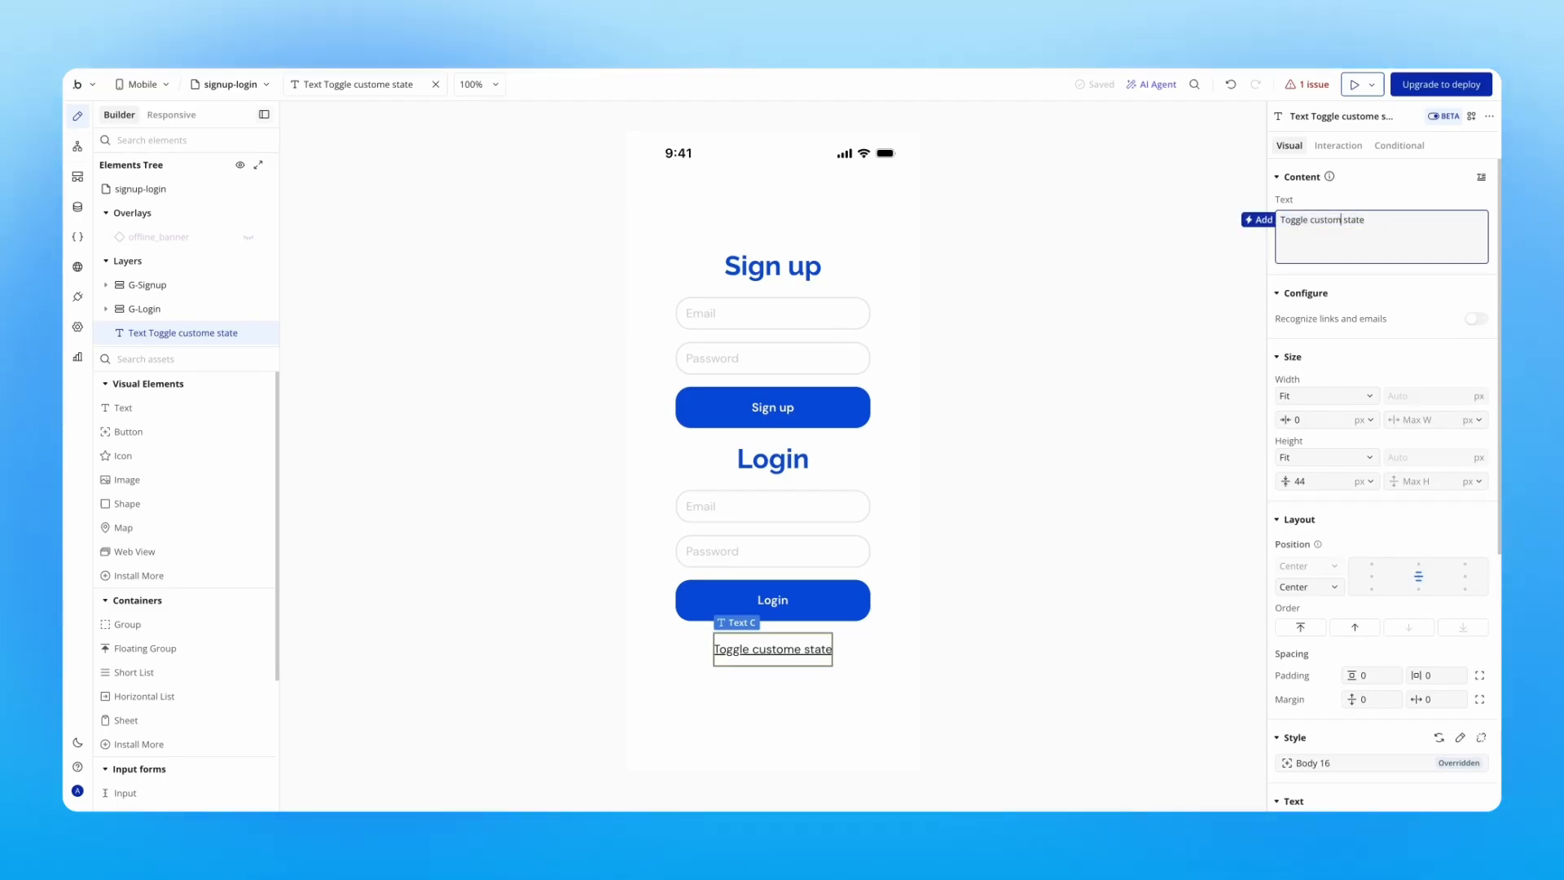
left_click(1165, 292)
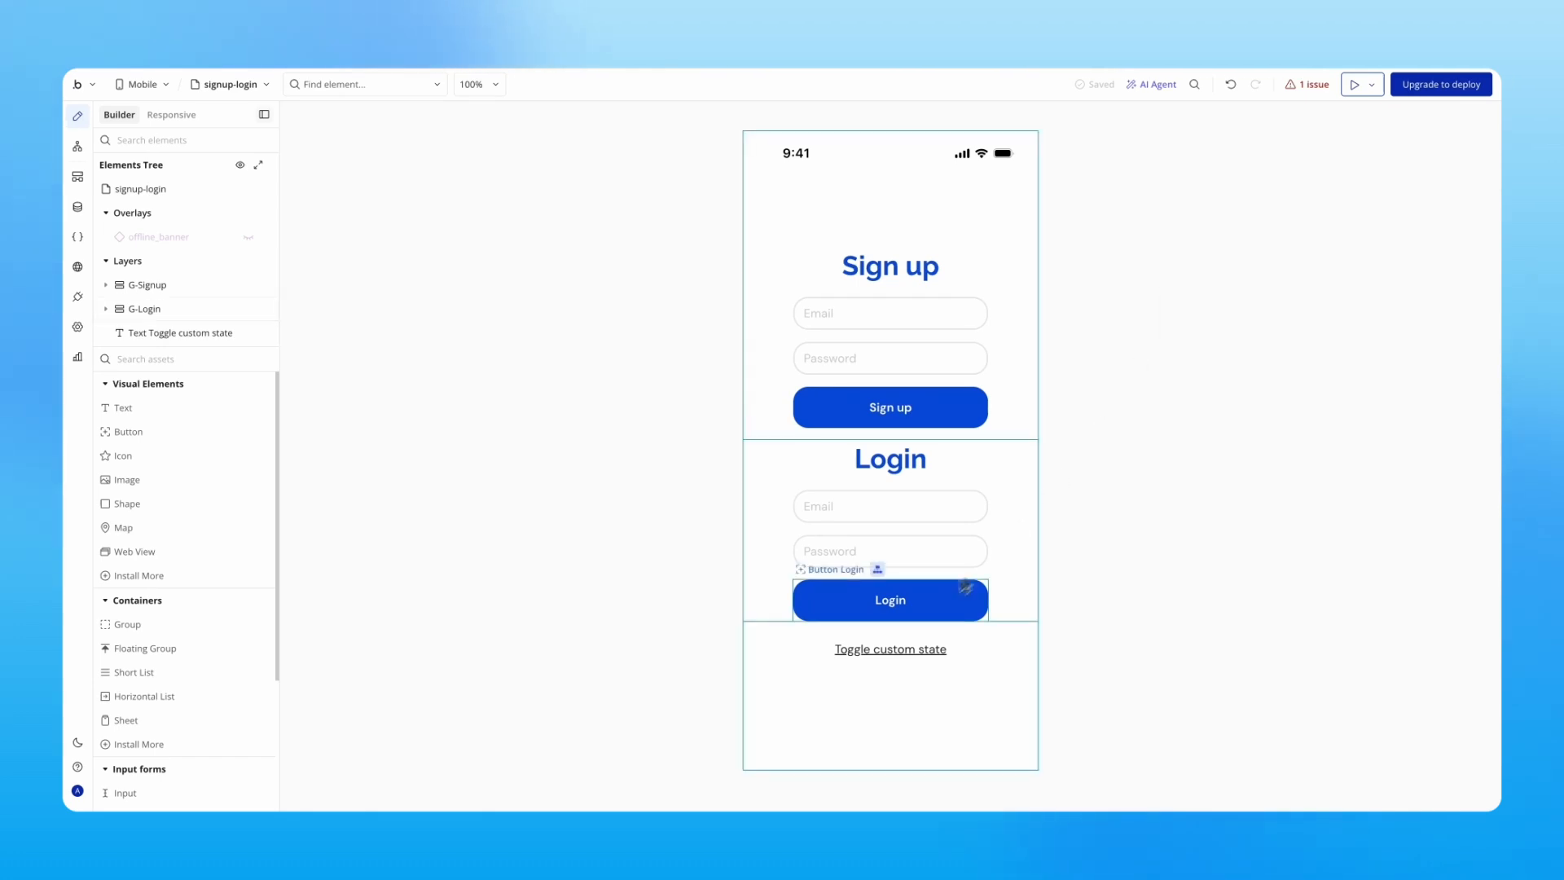
Create a workflow for tapping the Toggle custom state text, with a Set state of an element action as its first step
left_click(897, 651)
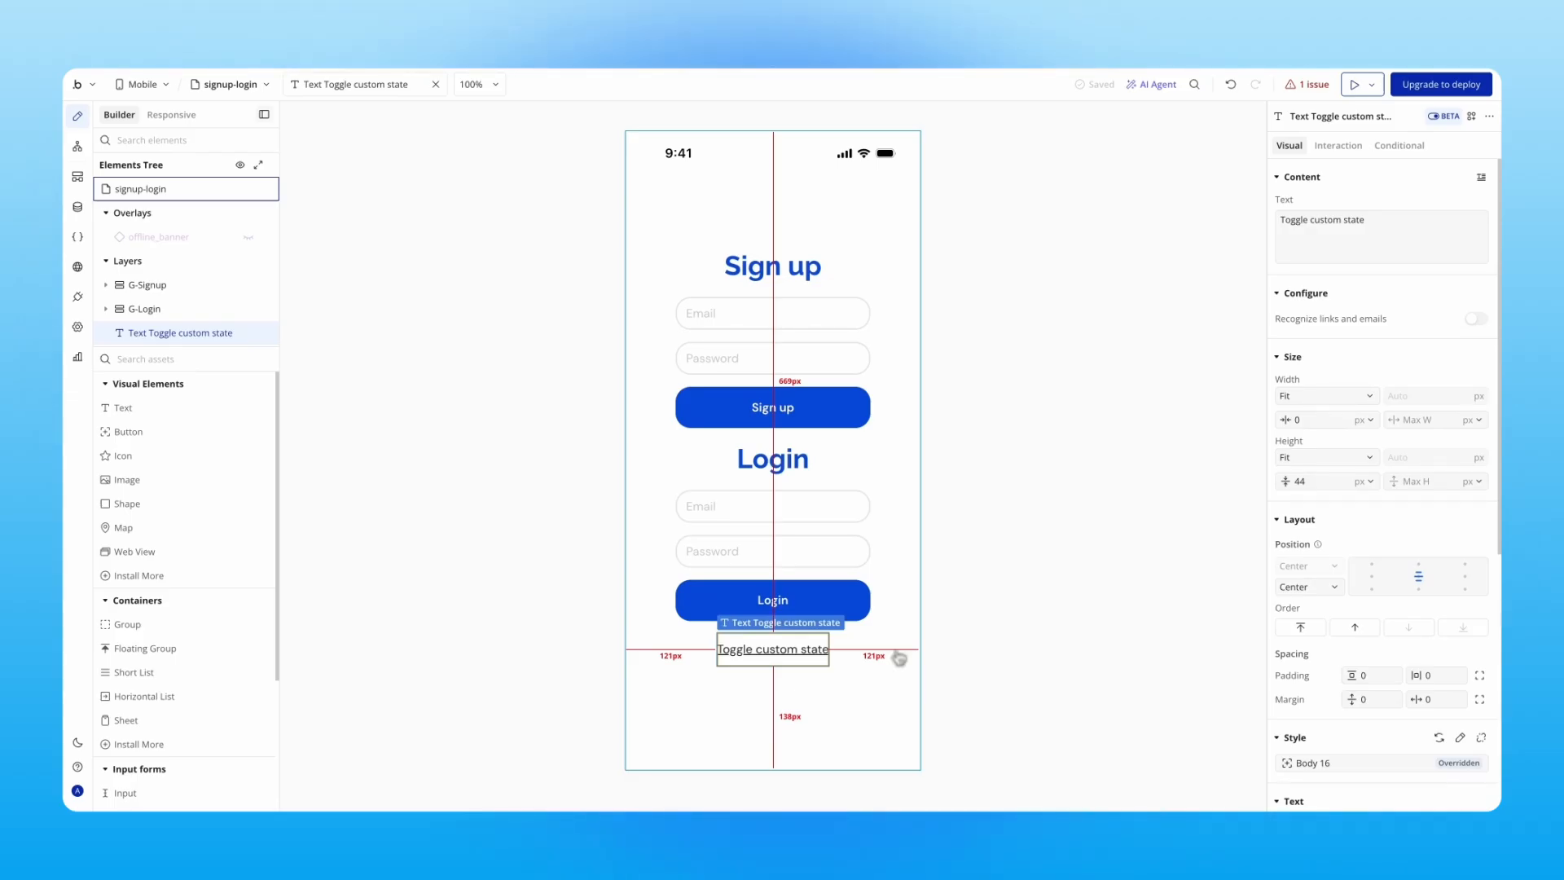
left_click(1338, 146)
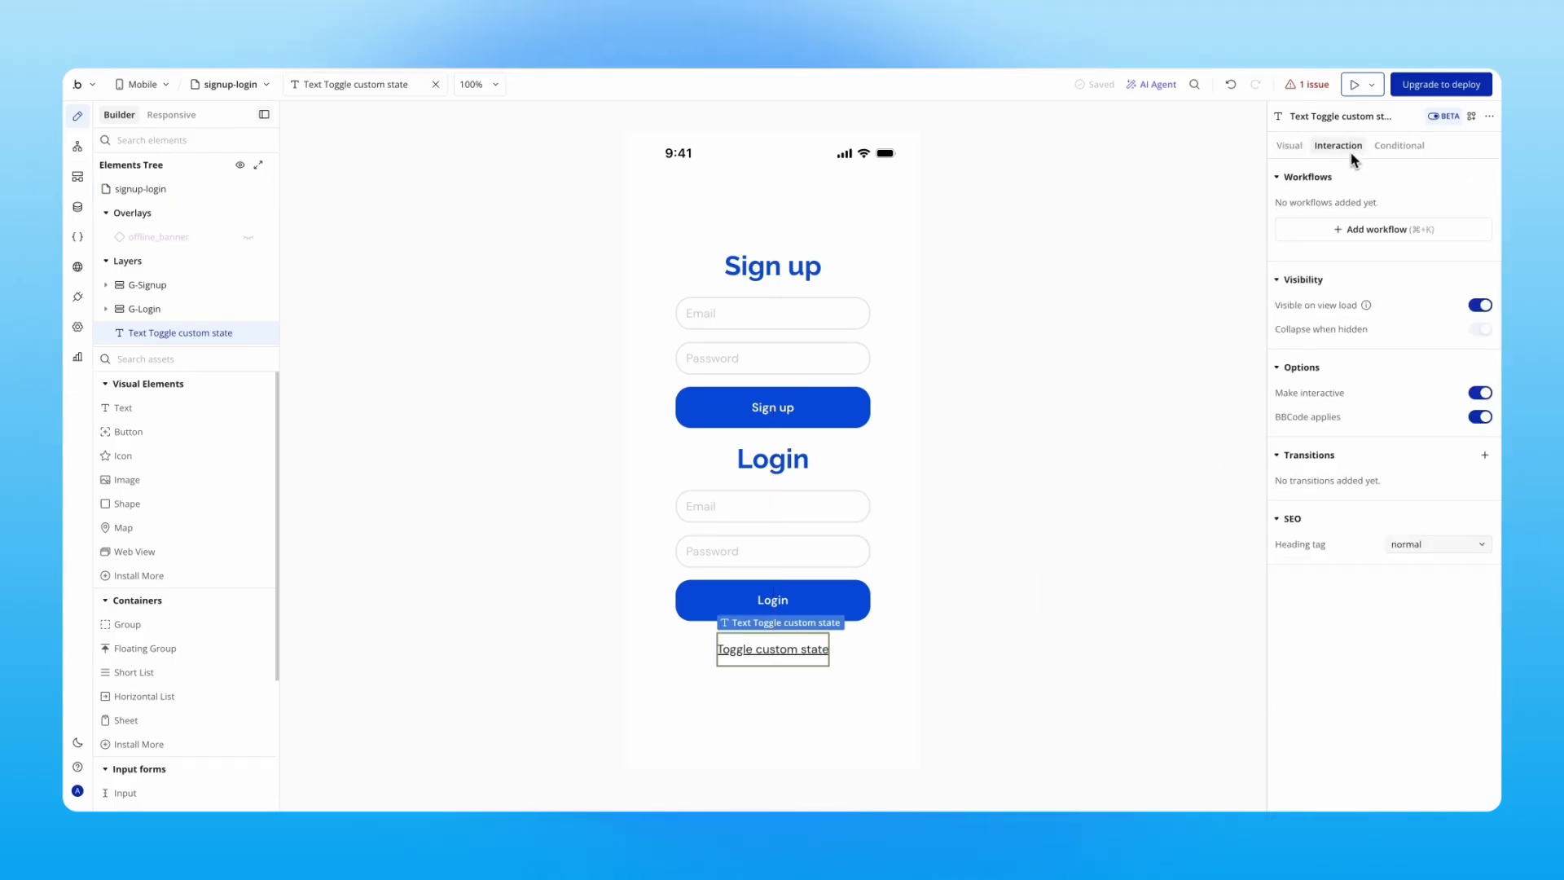
left_click(1377, 230)
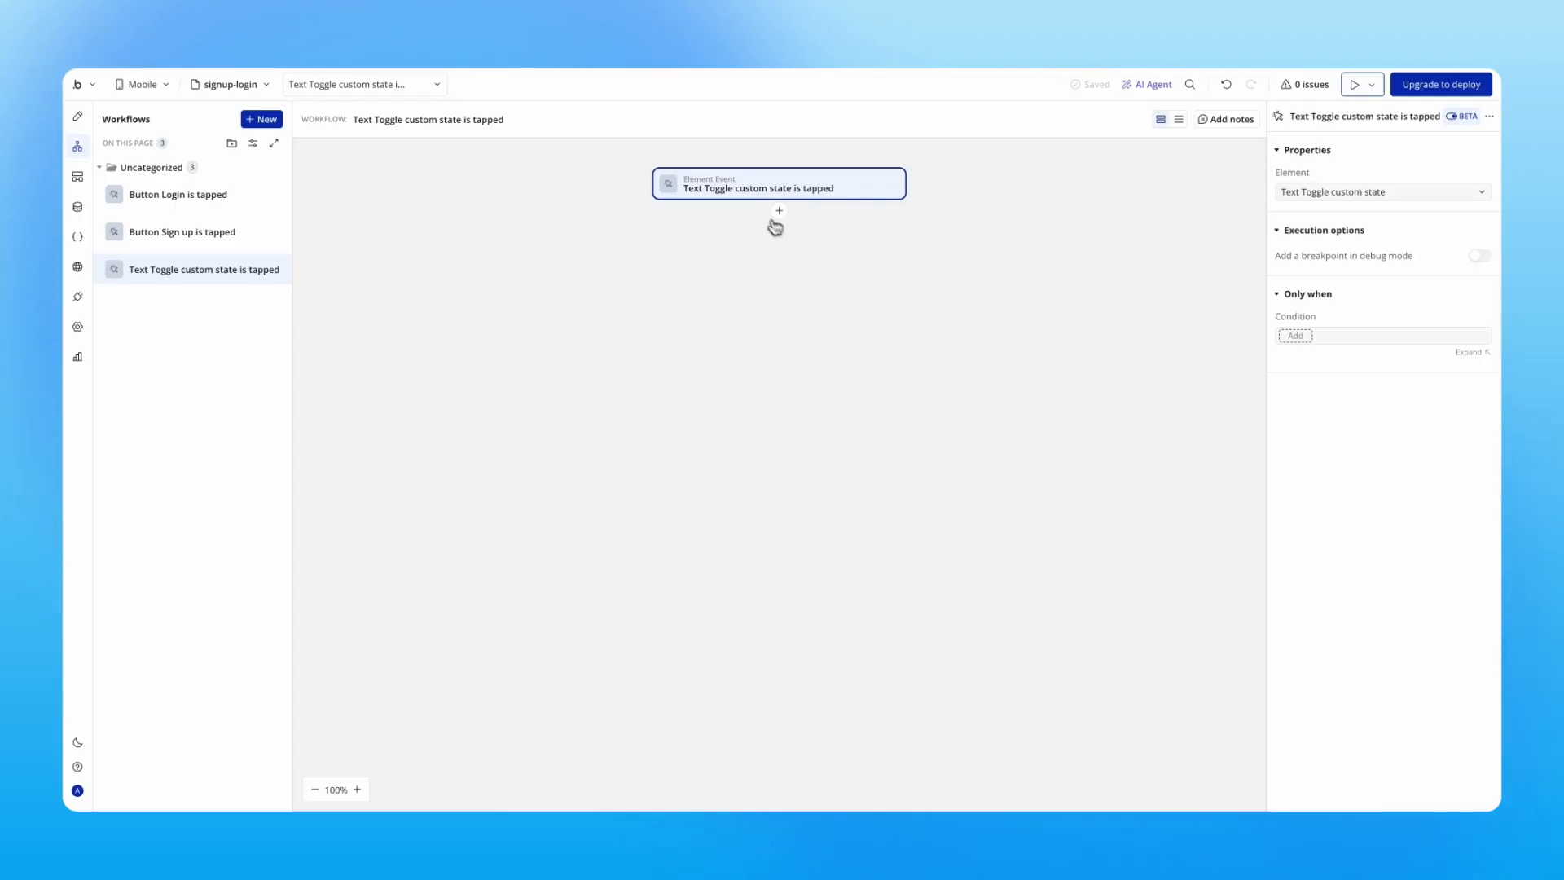
left_click(779, 214)
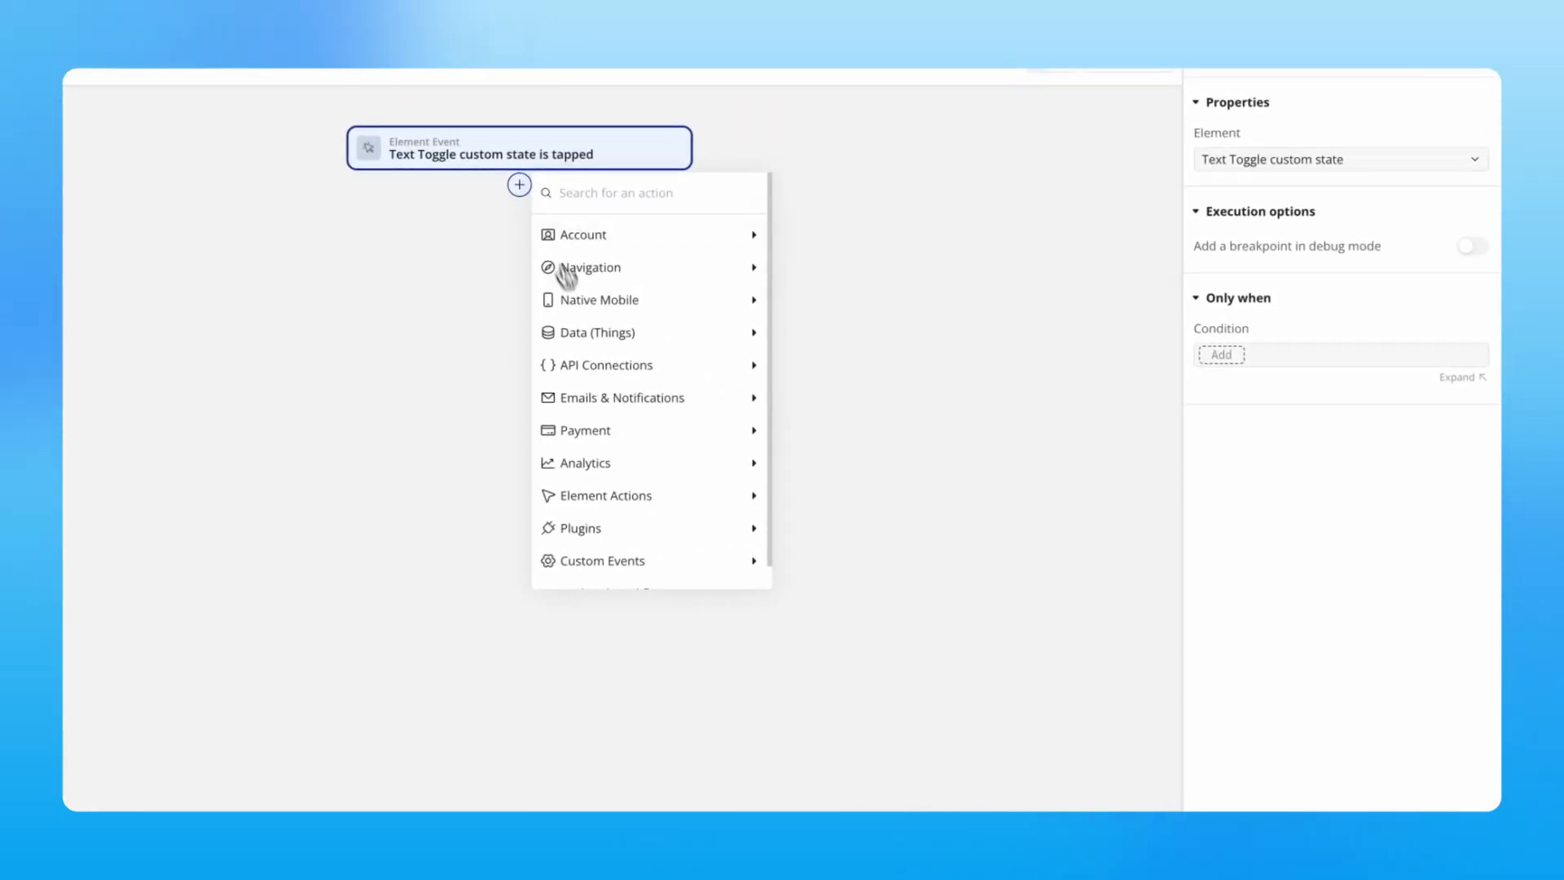
mouse_move(643, 495)
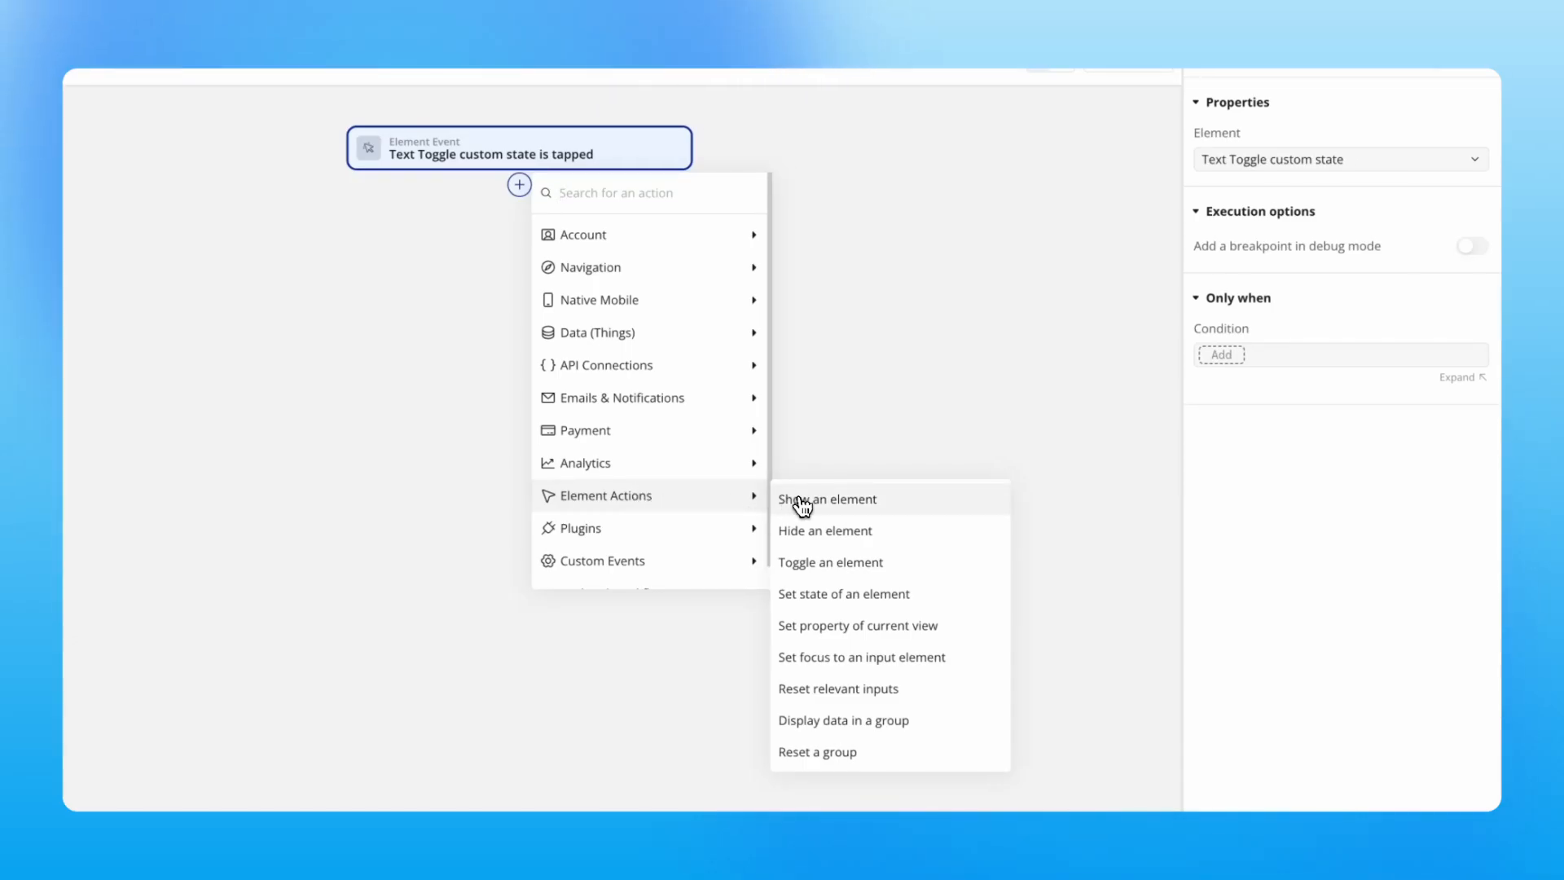
left_click(943, 607)
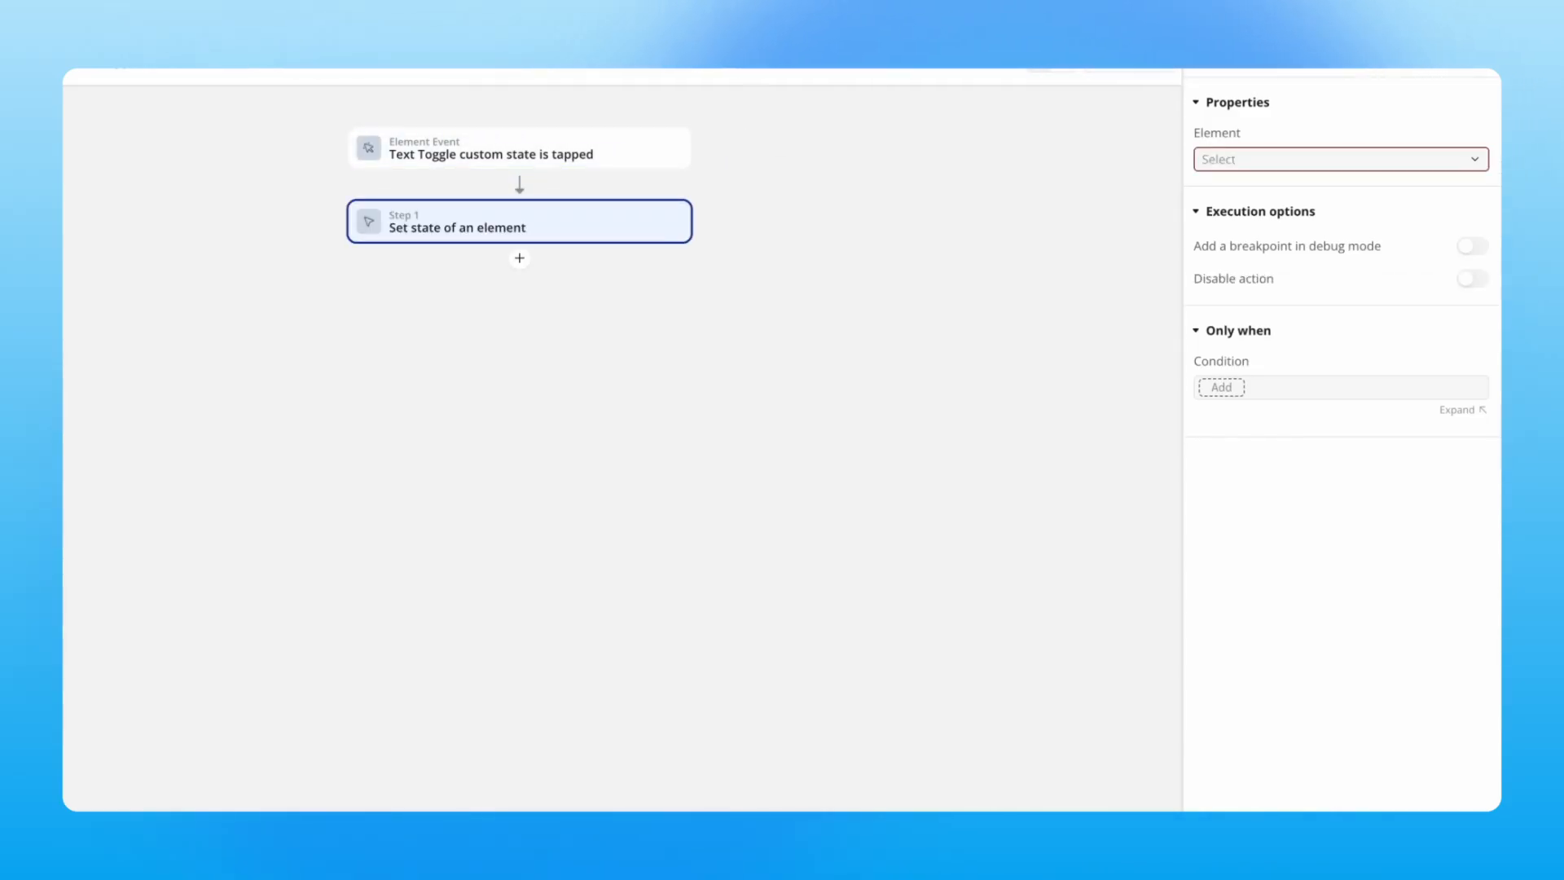
Have the set state action target signup-login and set its ReturningUser? custom state to "yes"
left_click(1348, 161)
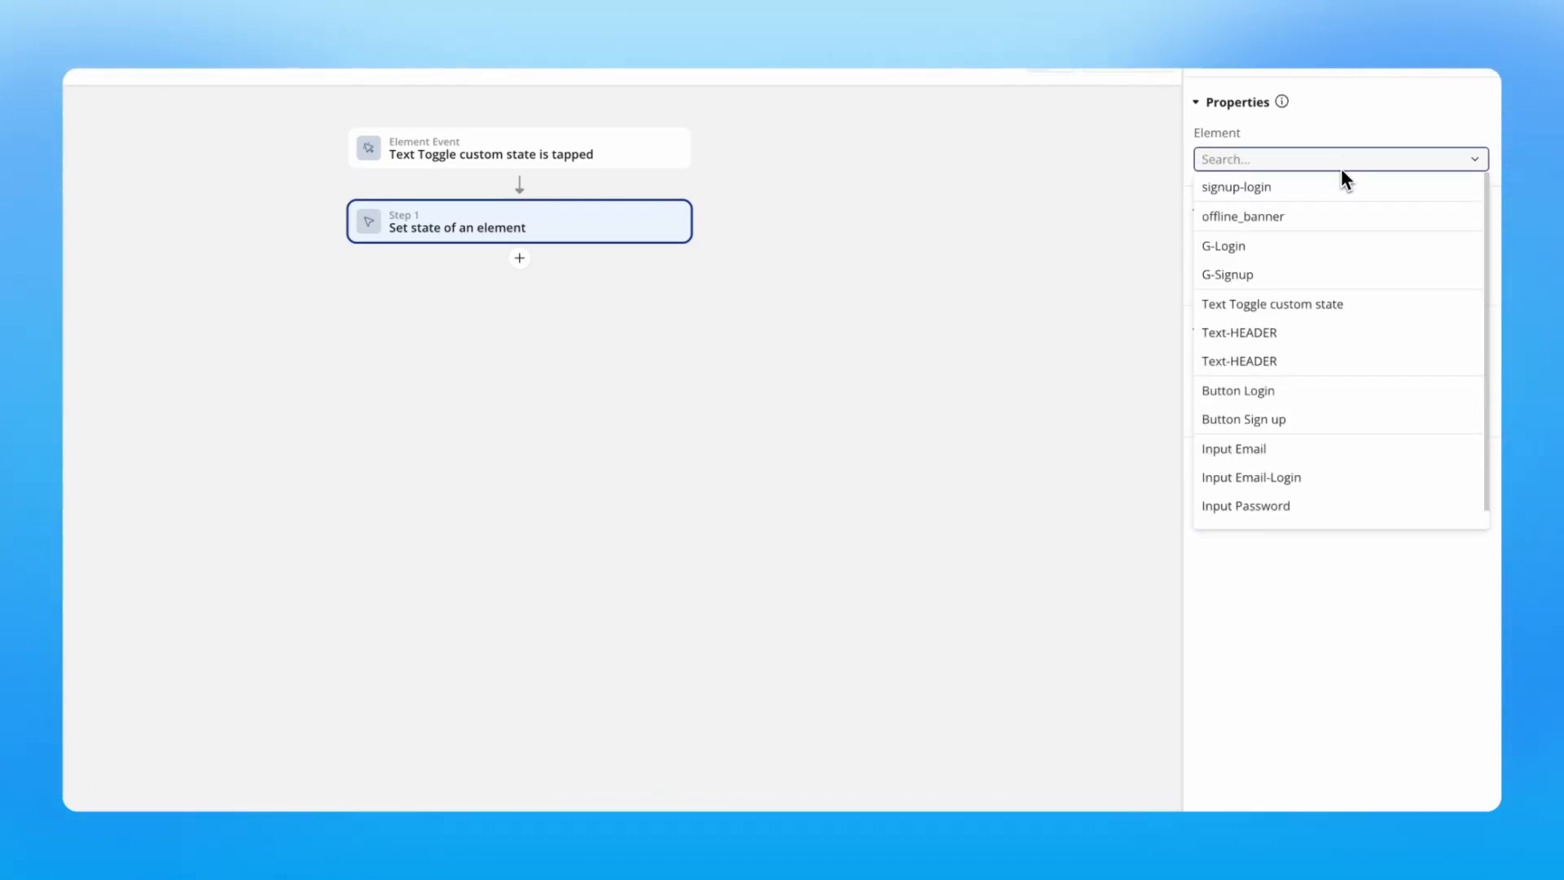
left_click(1325, 189)
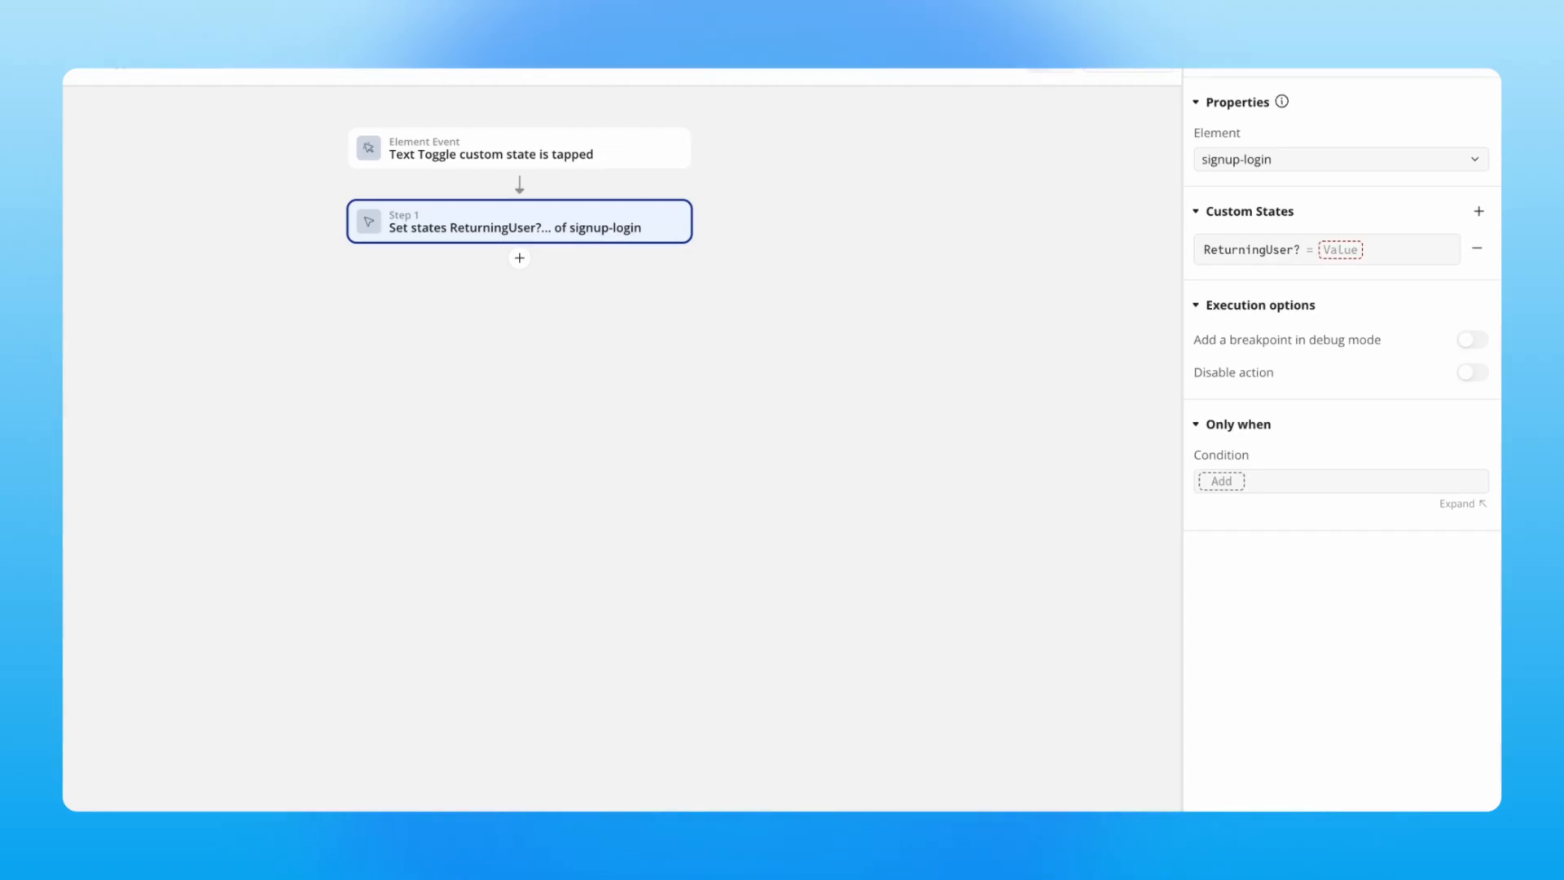
left_click(1333, 251)
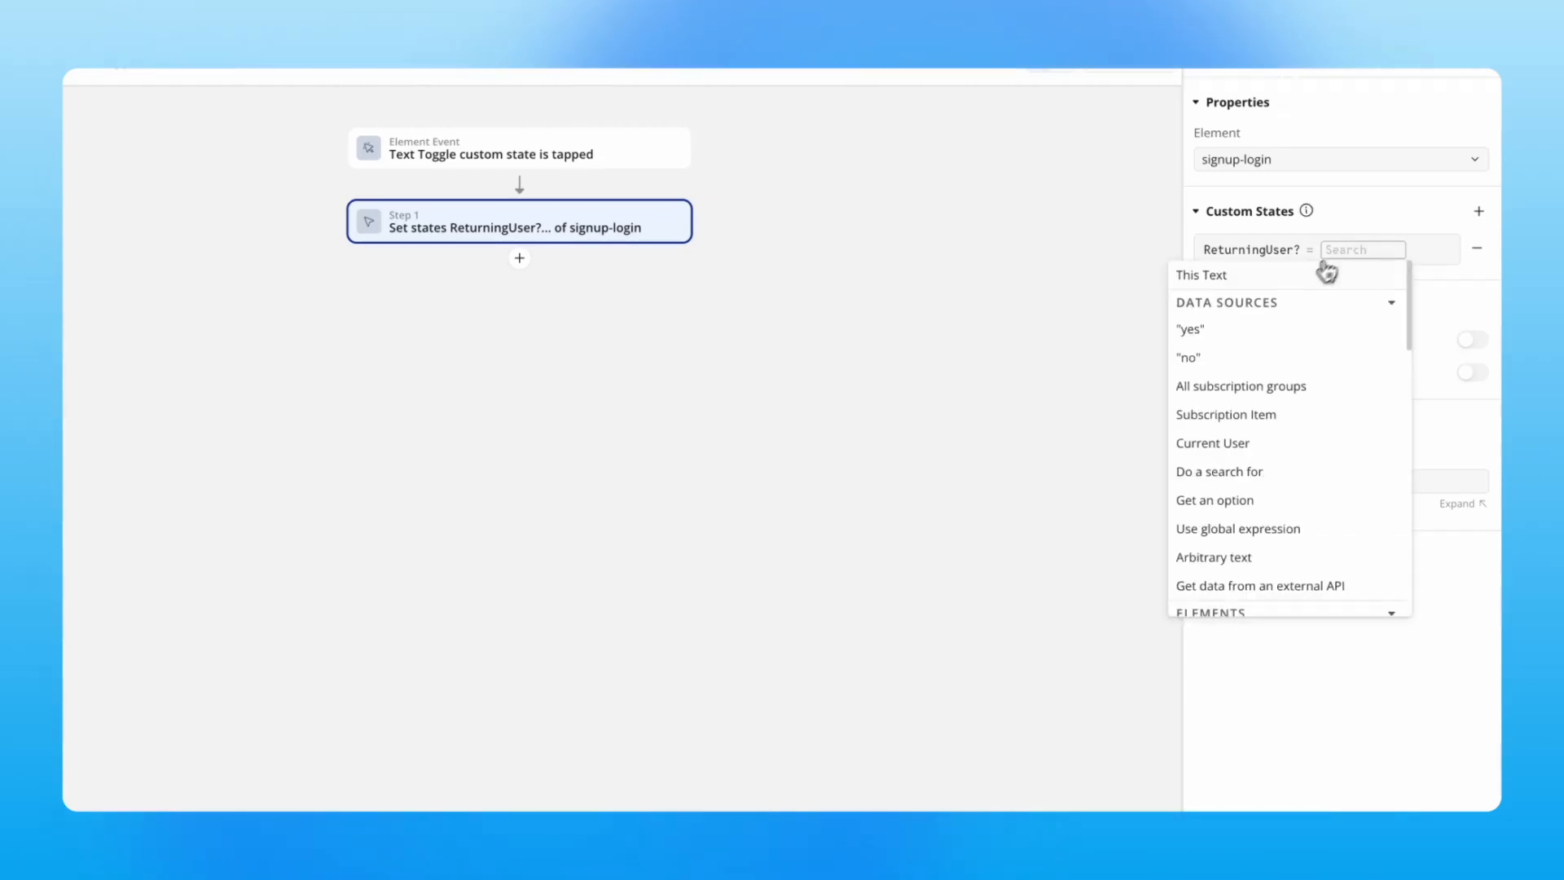
left_click(1240, 330)
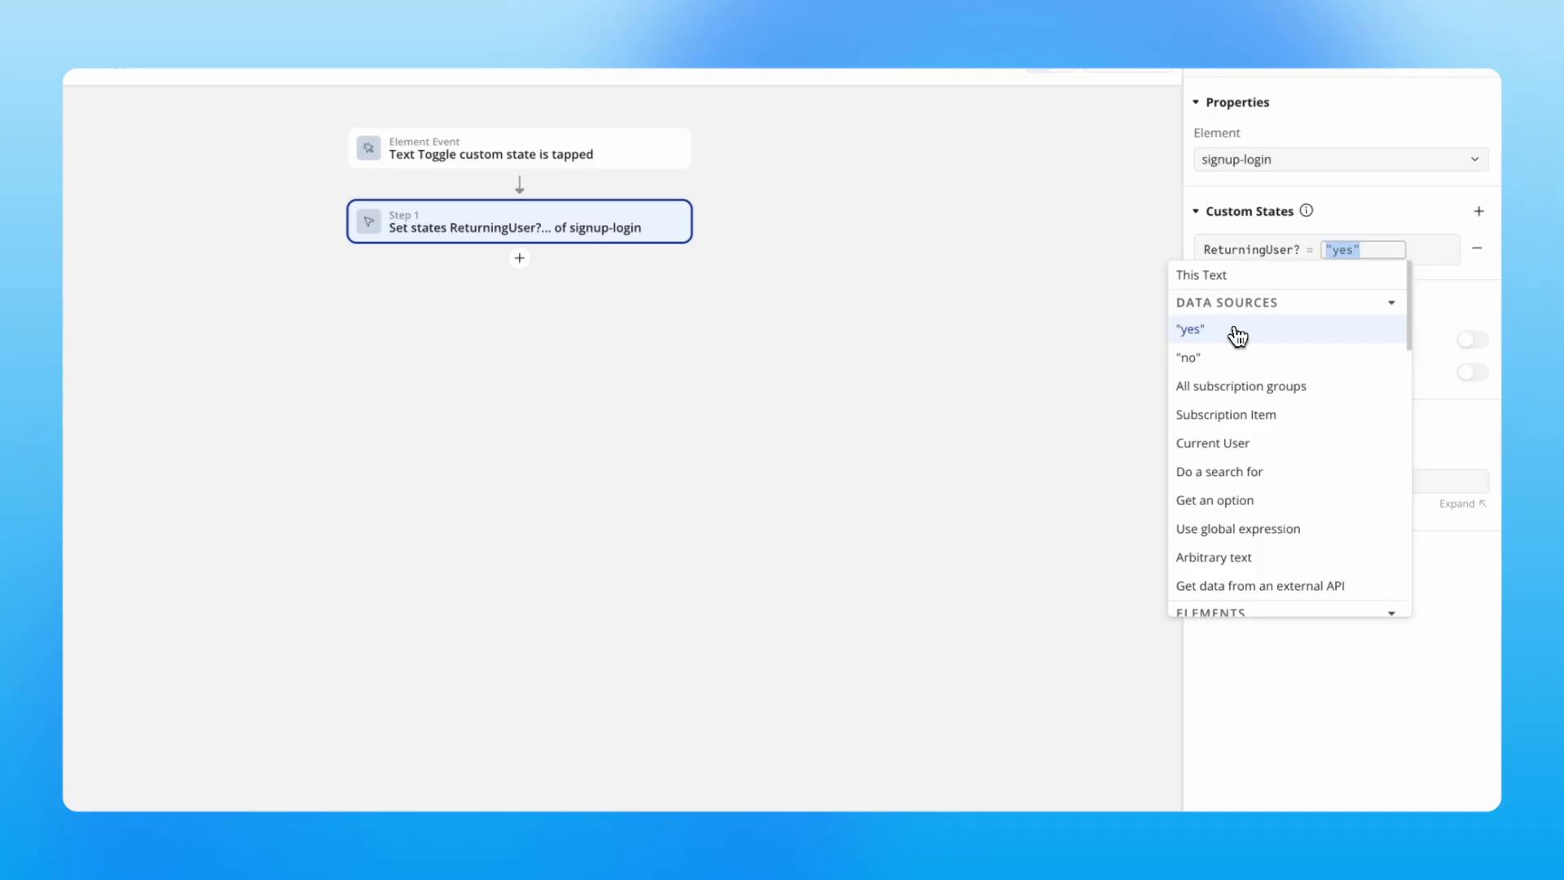
left_click(1328, 206)
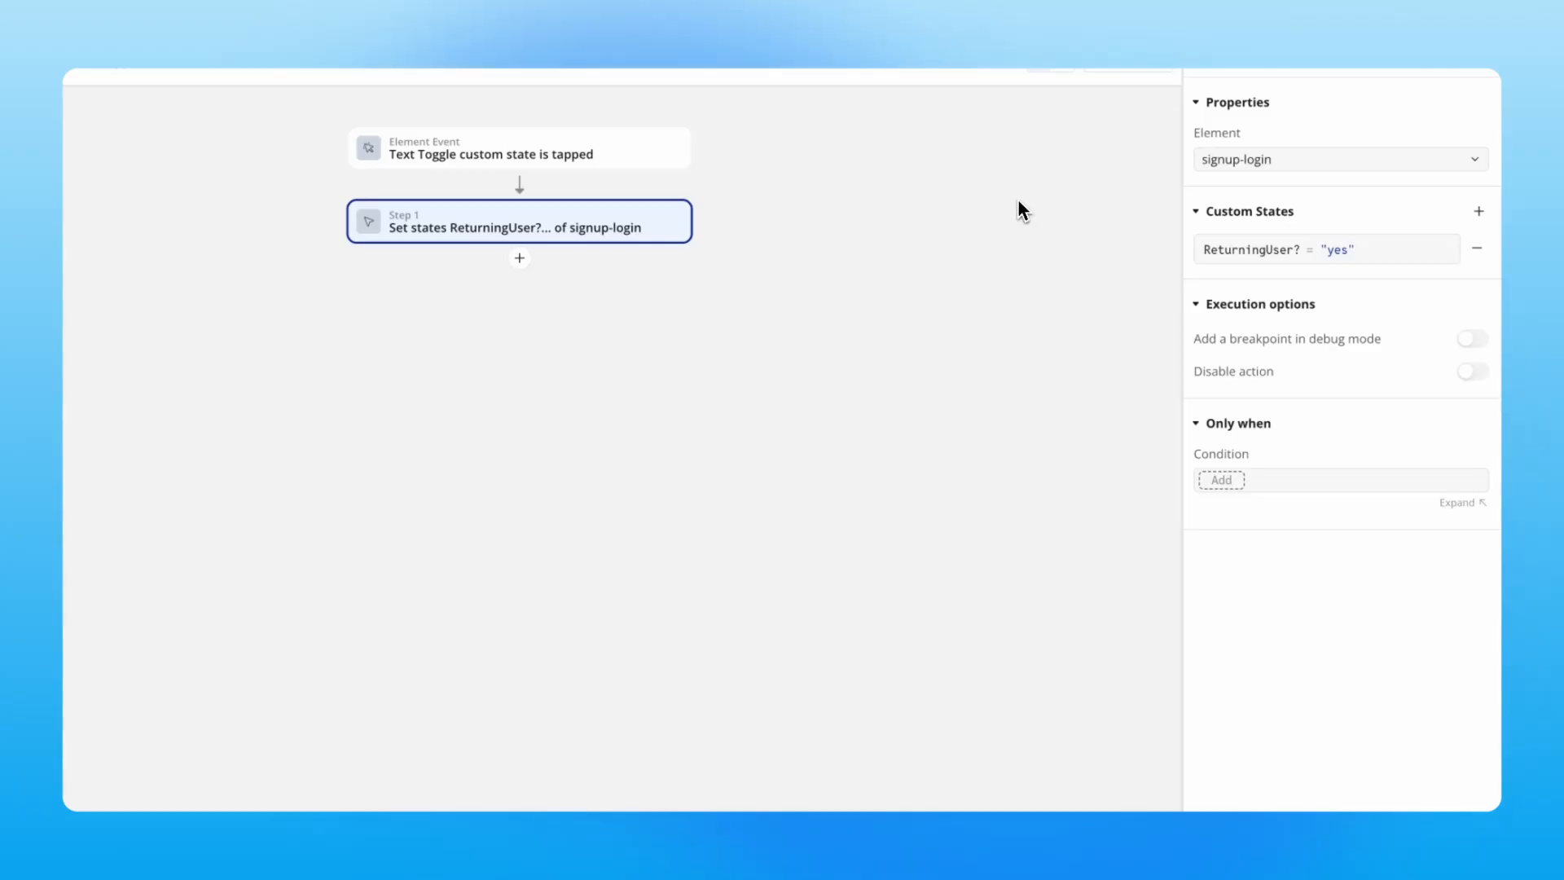
Make the Toggle custom state tap event run only when signup-login's ReturningUser? is no
left_click(617, 157)
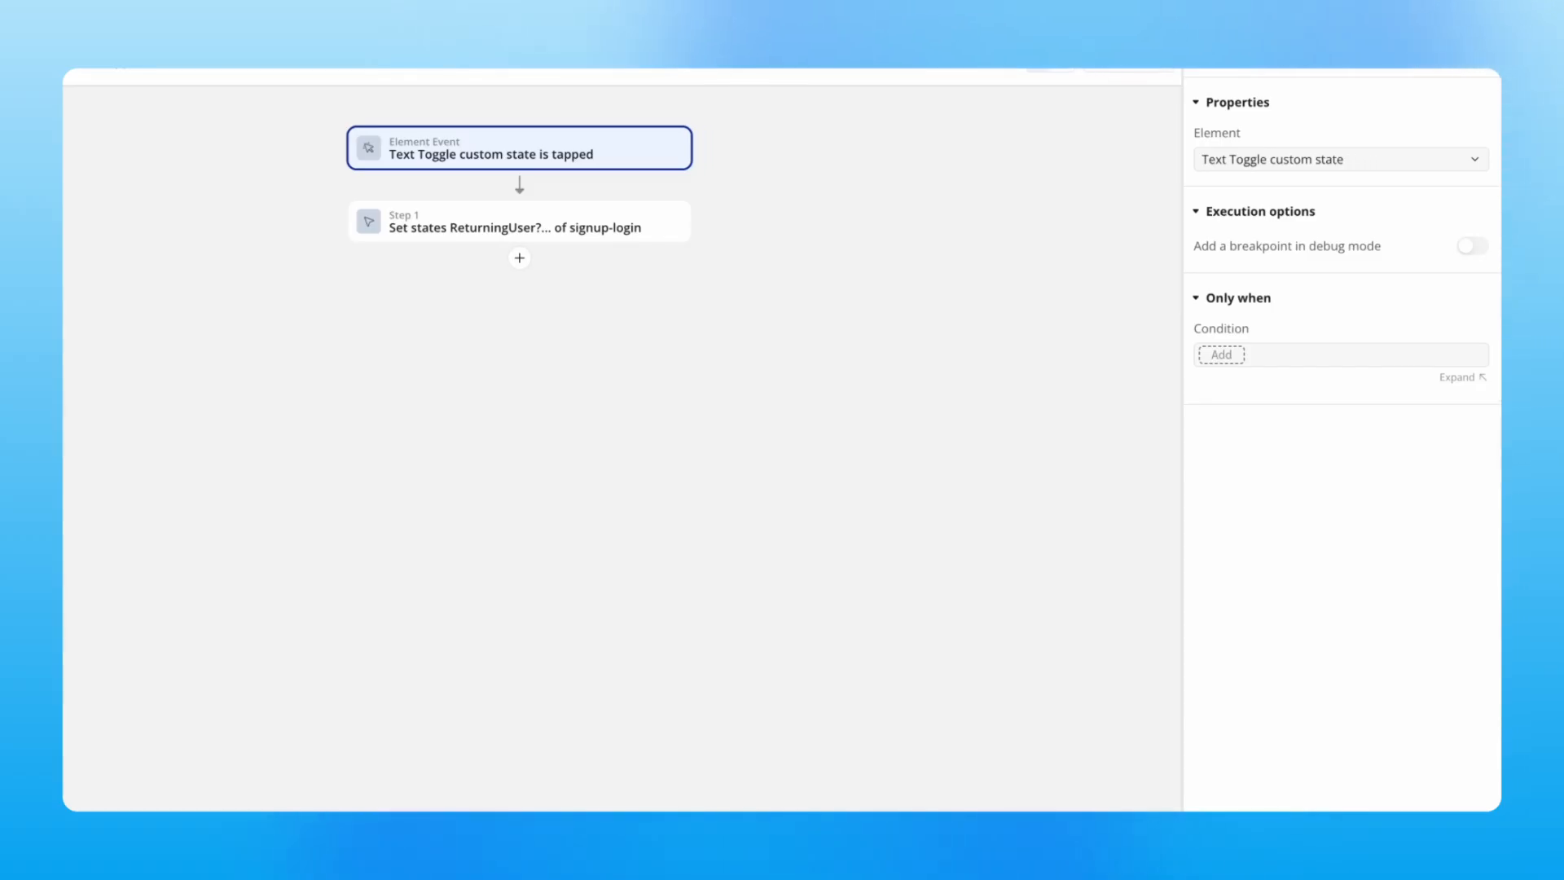
left_click(1222, 356)
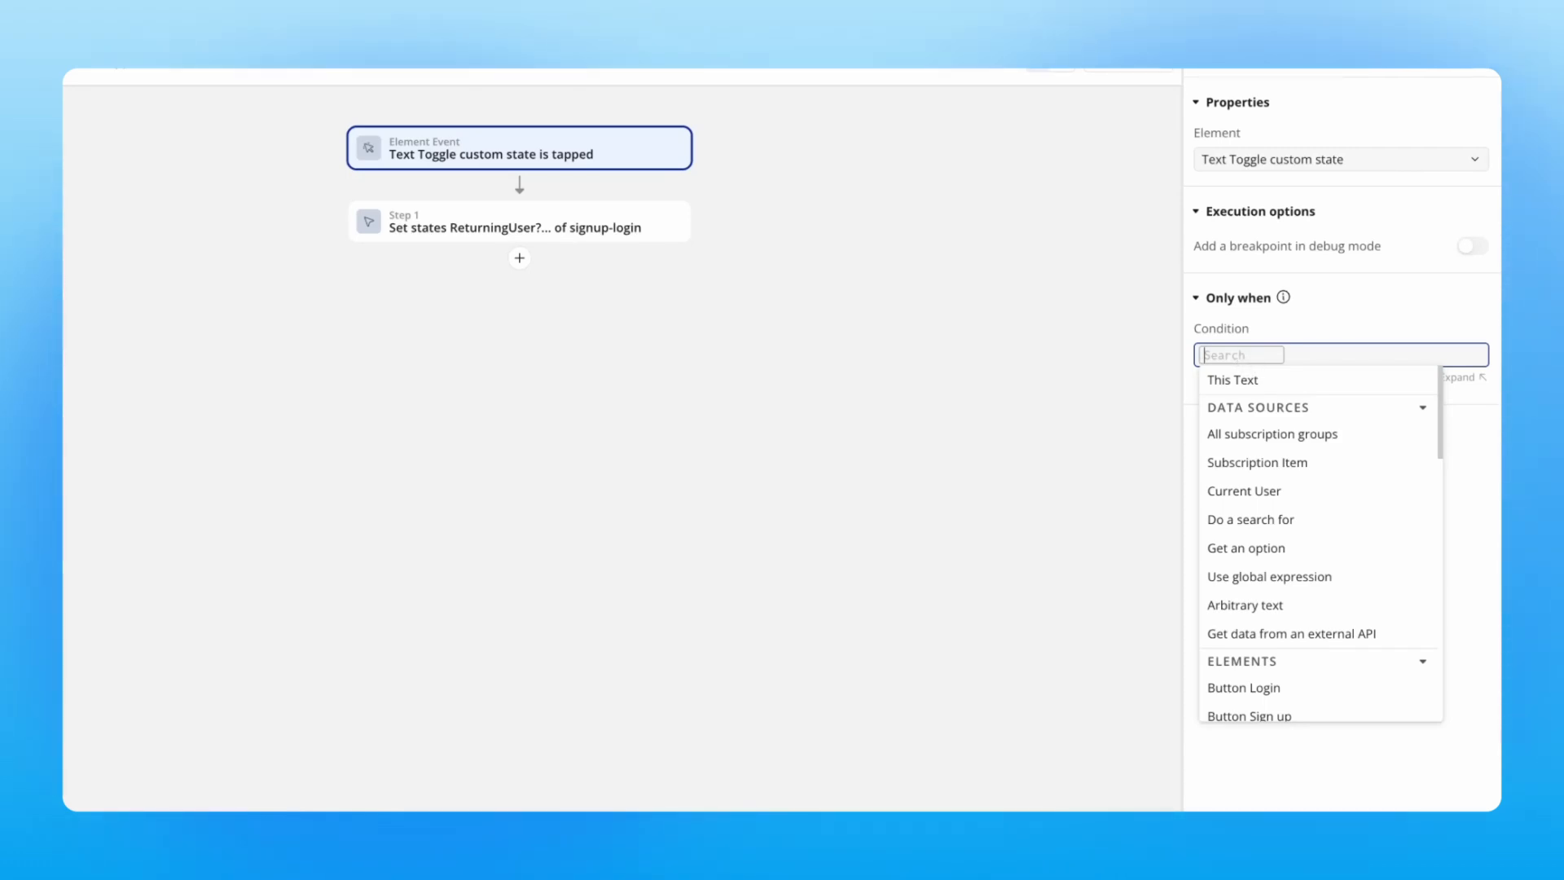
type("sign")
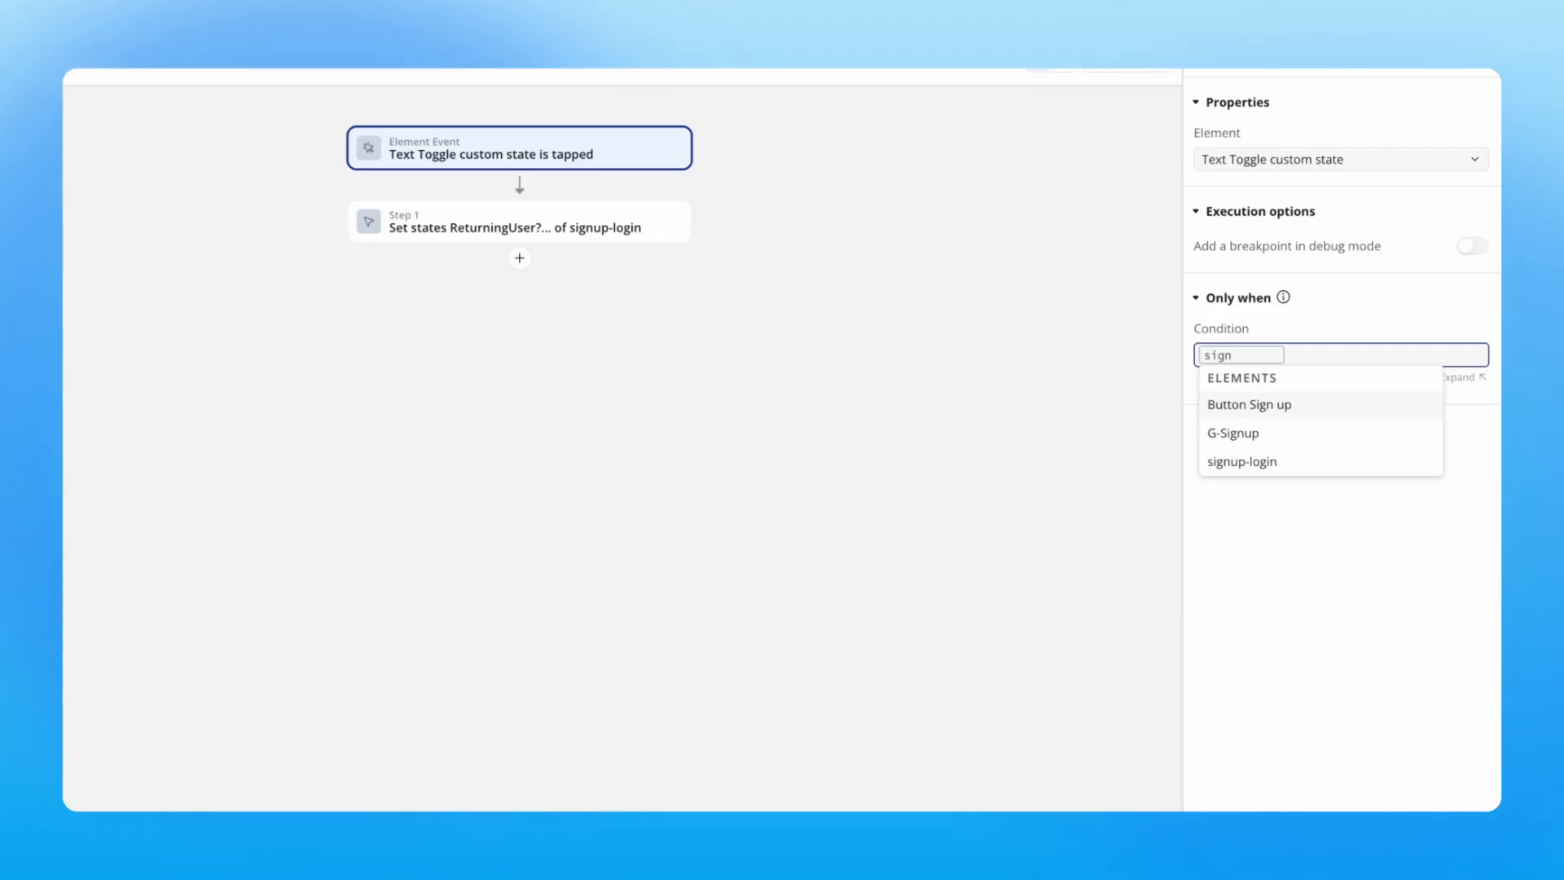
left_click(1251, 462)
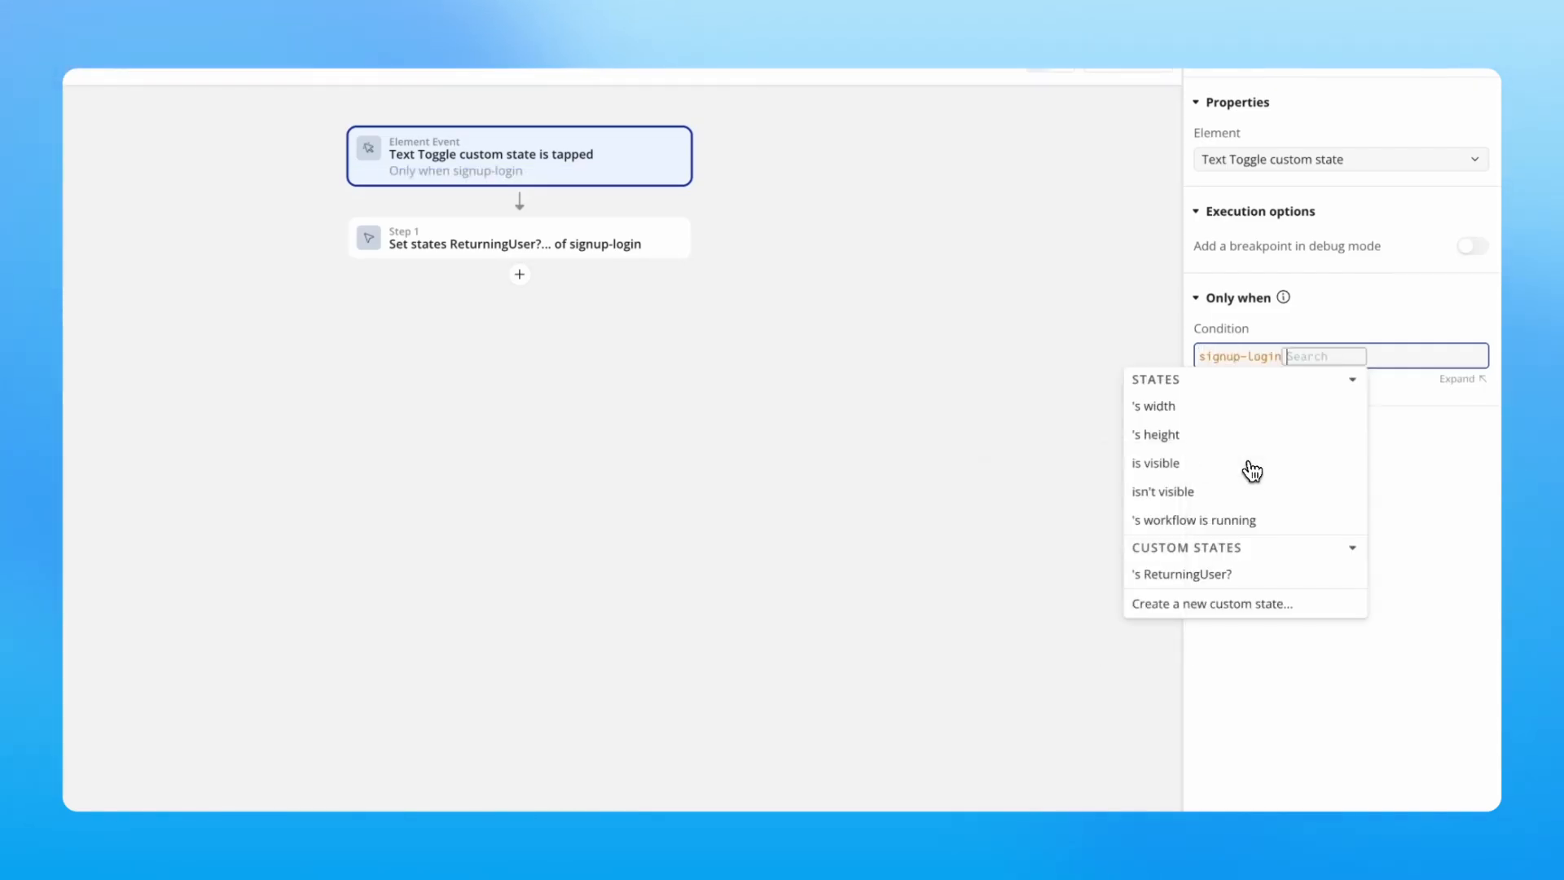
left_click(1226, 576)
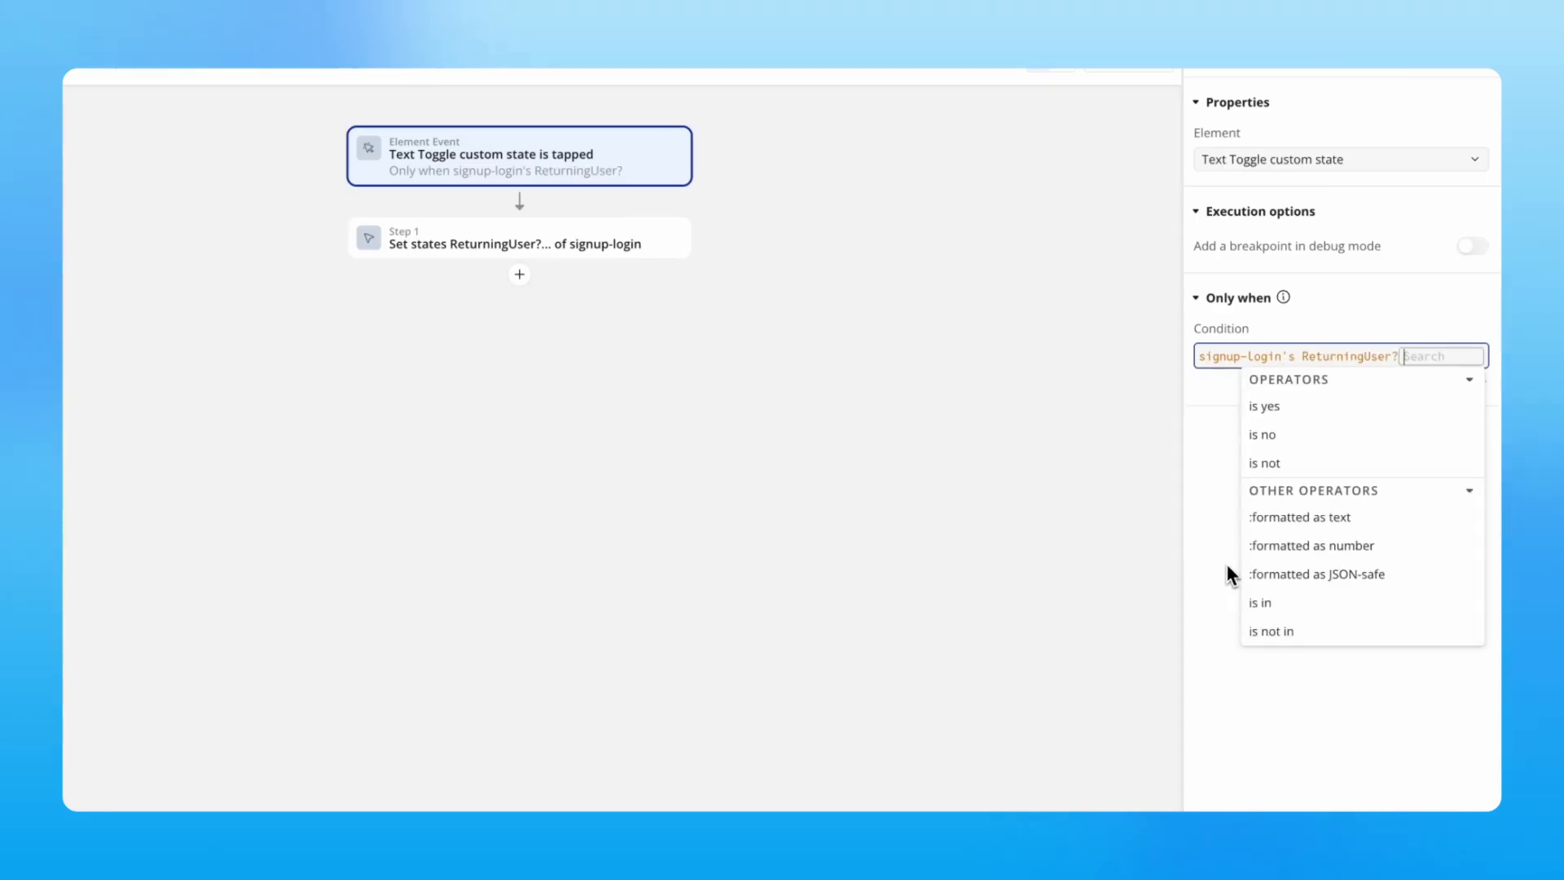
left_click(1278, 441)
left_click(1331, 321)
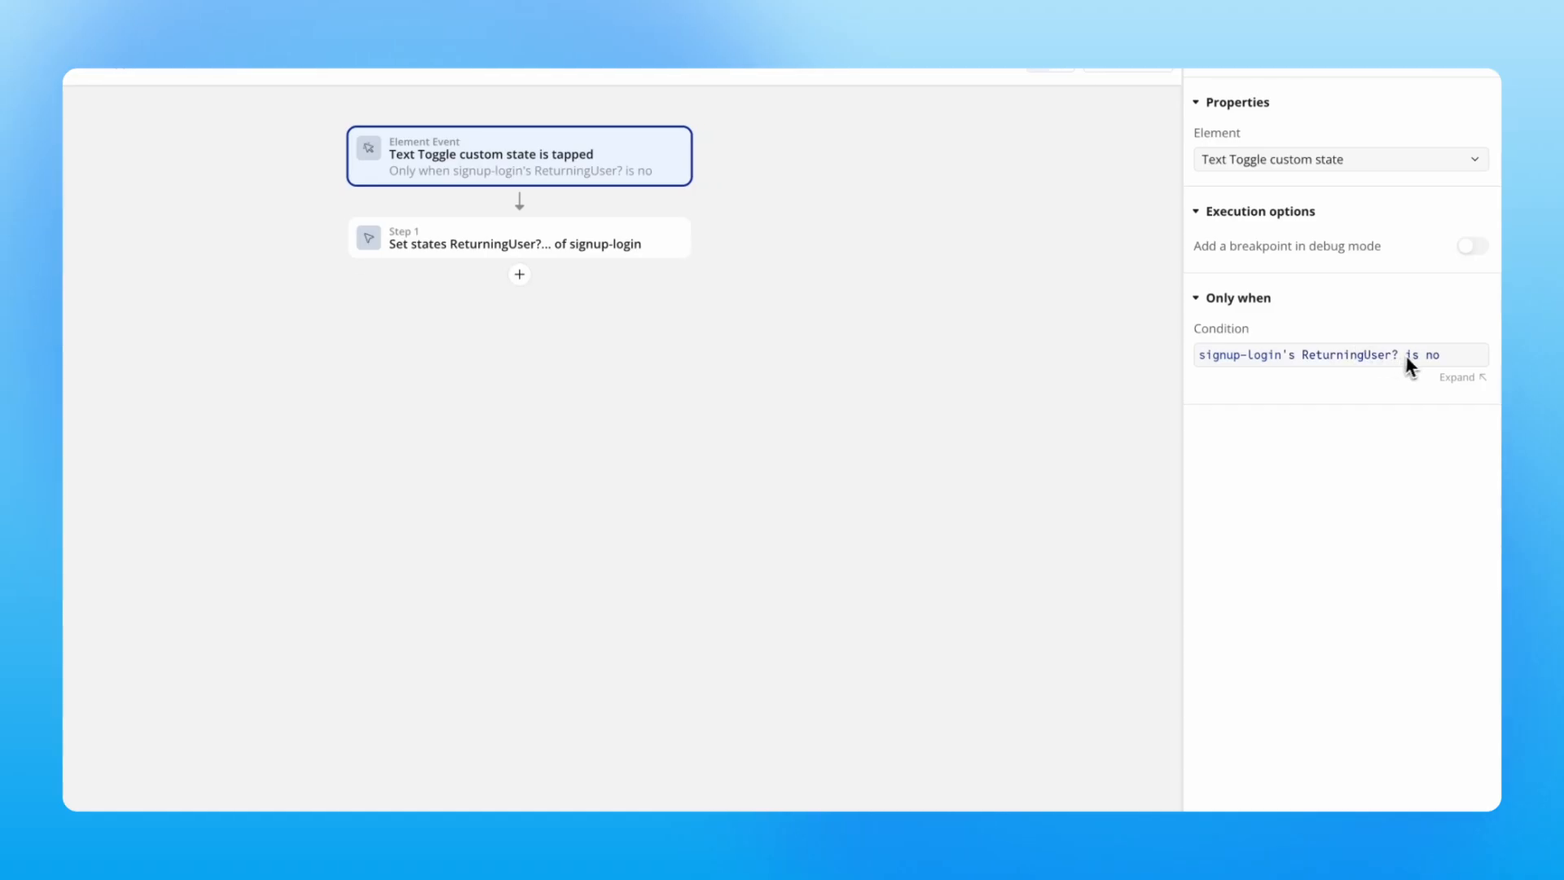
Return to the page design and duplicate the Toggle custom state text's tap workflow
left_click(616, 244)
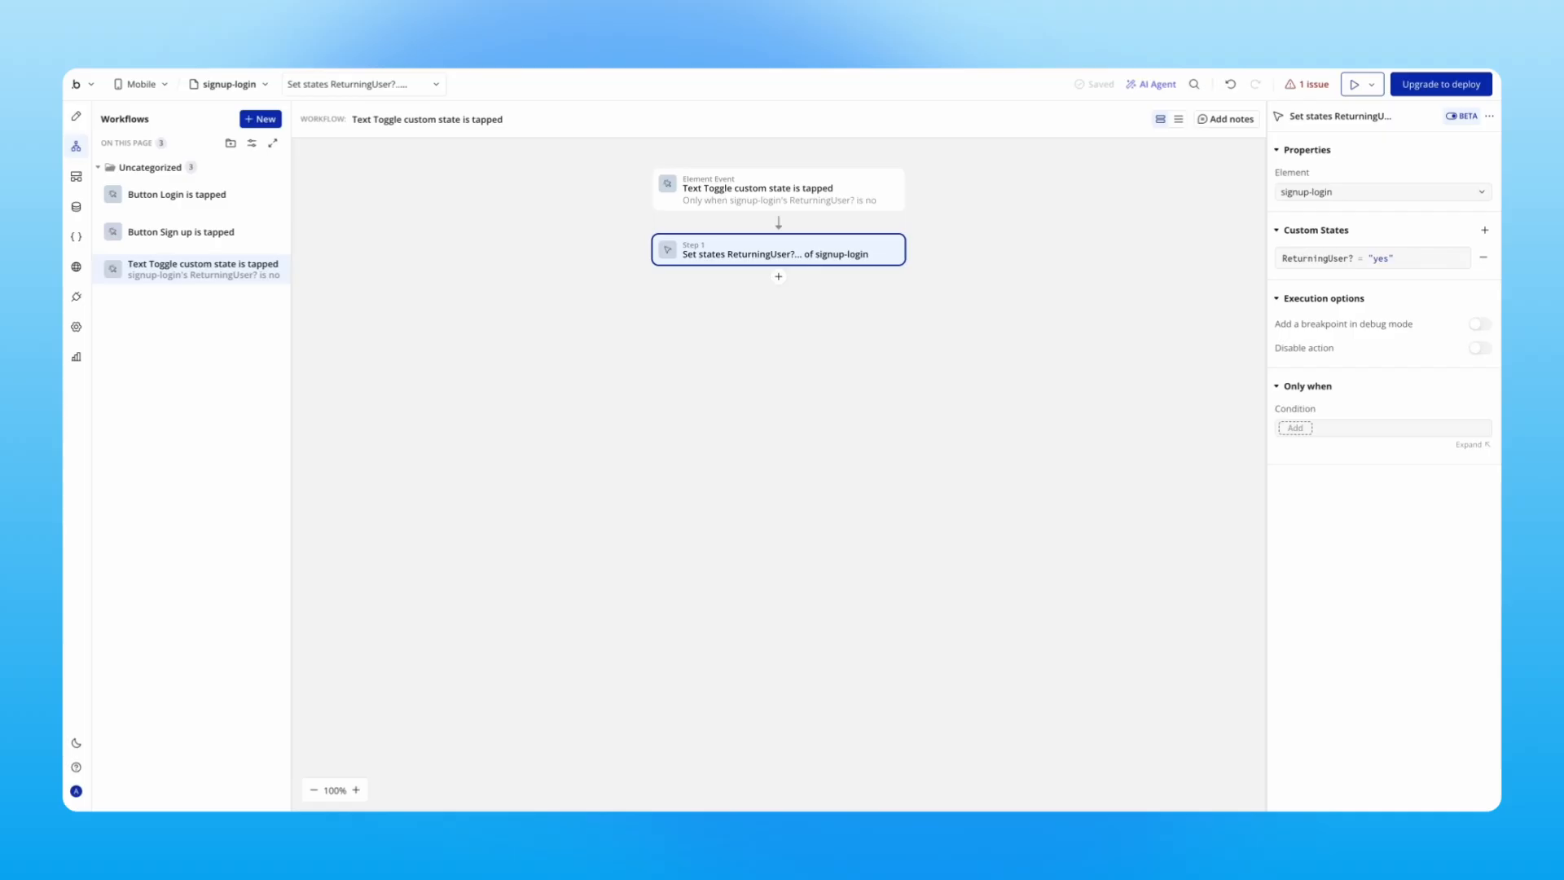
left_click(76, 116)
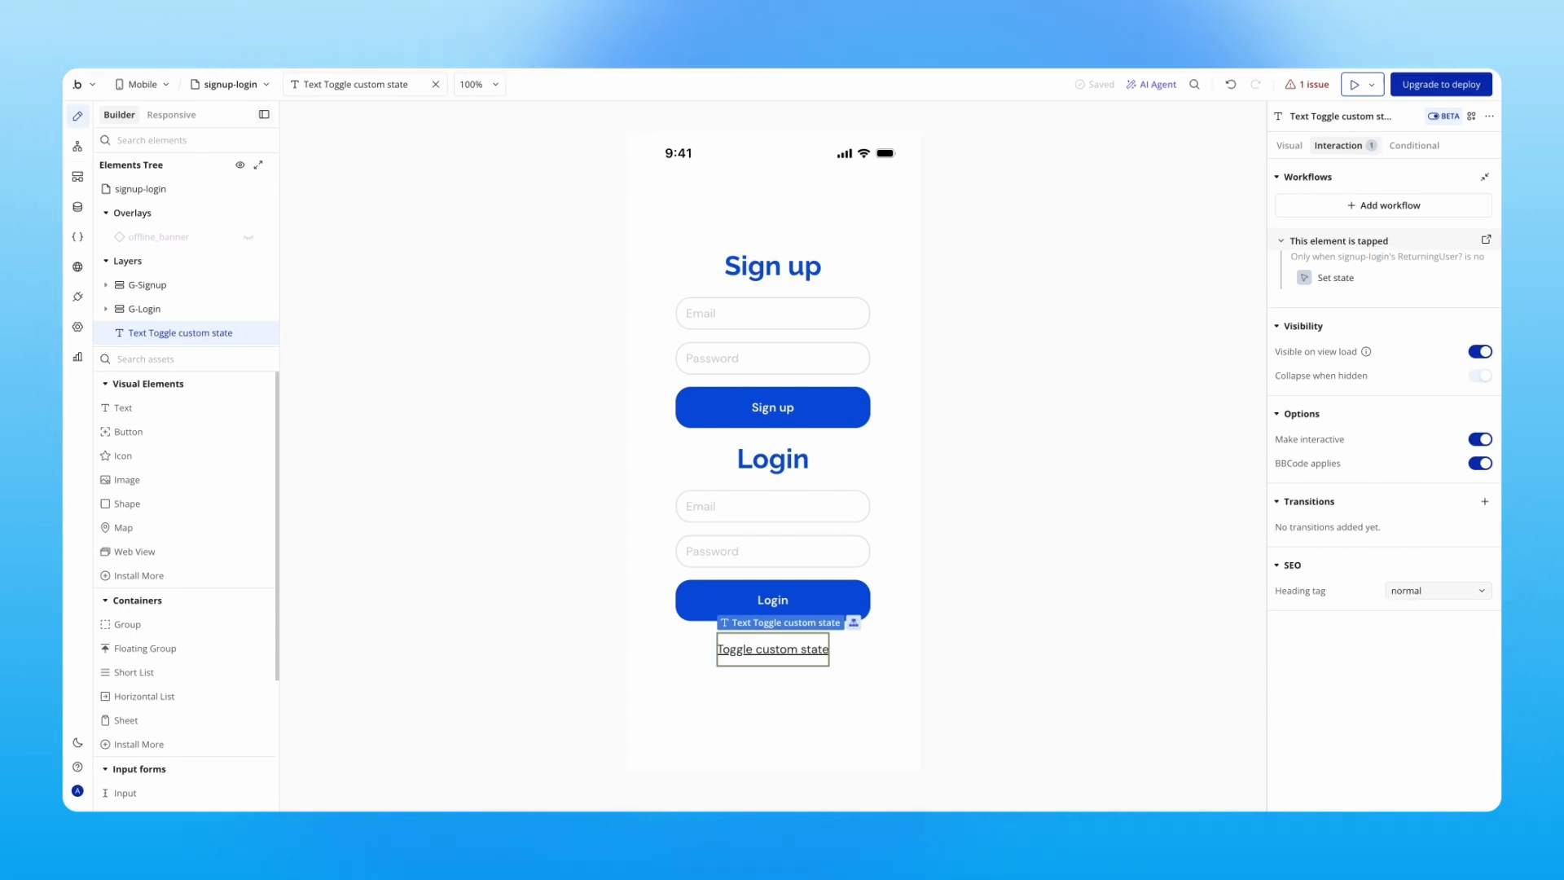
right_click(1377, 242)
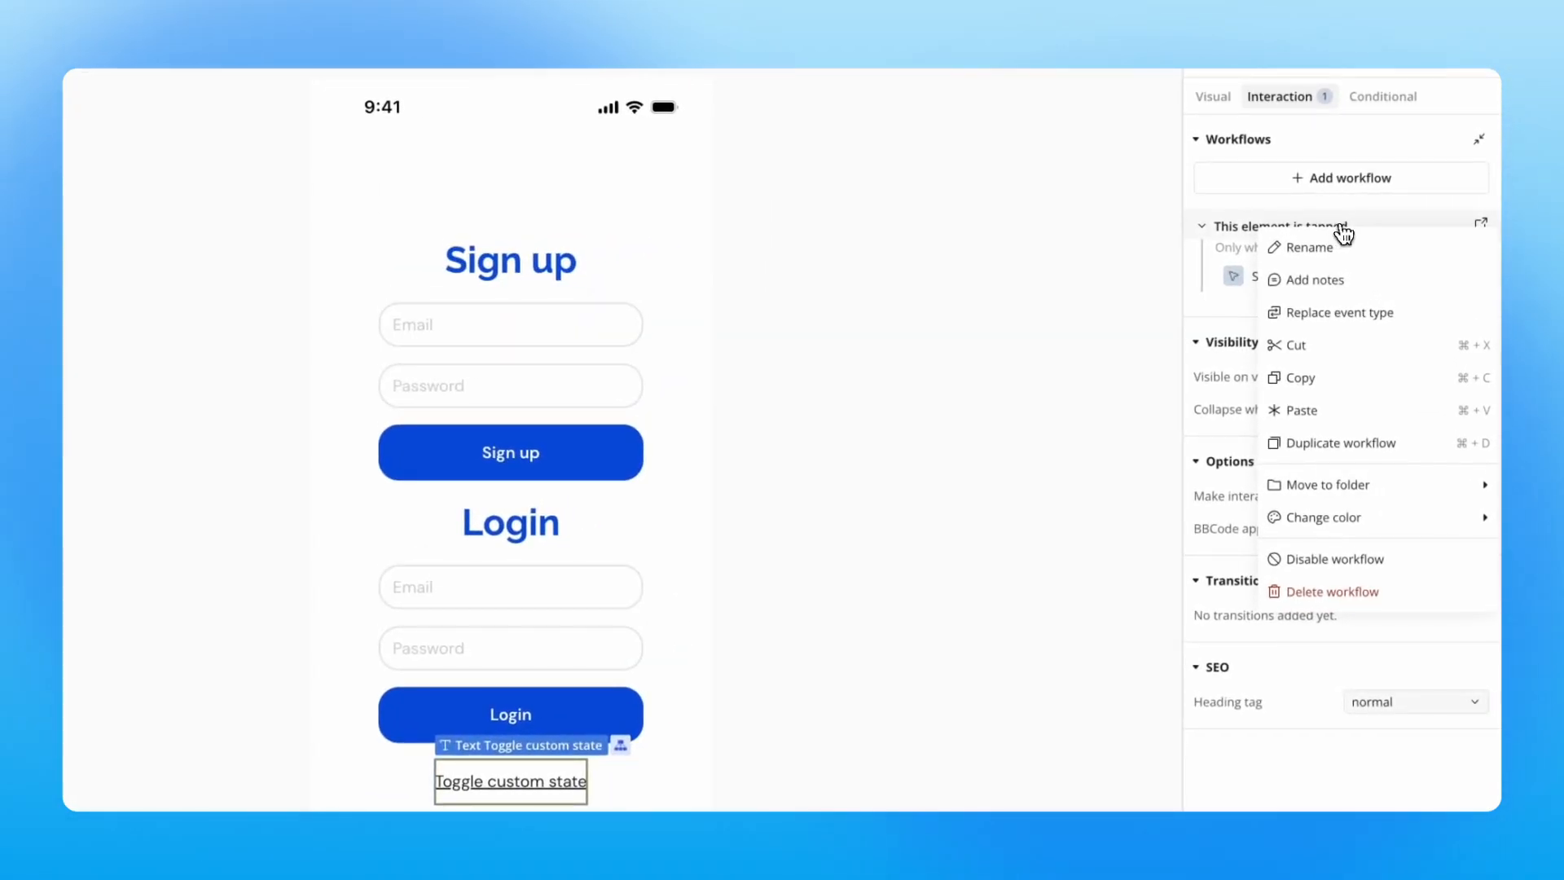
left_click(1374, 449)
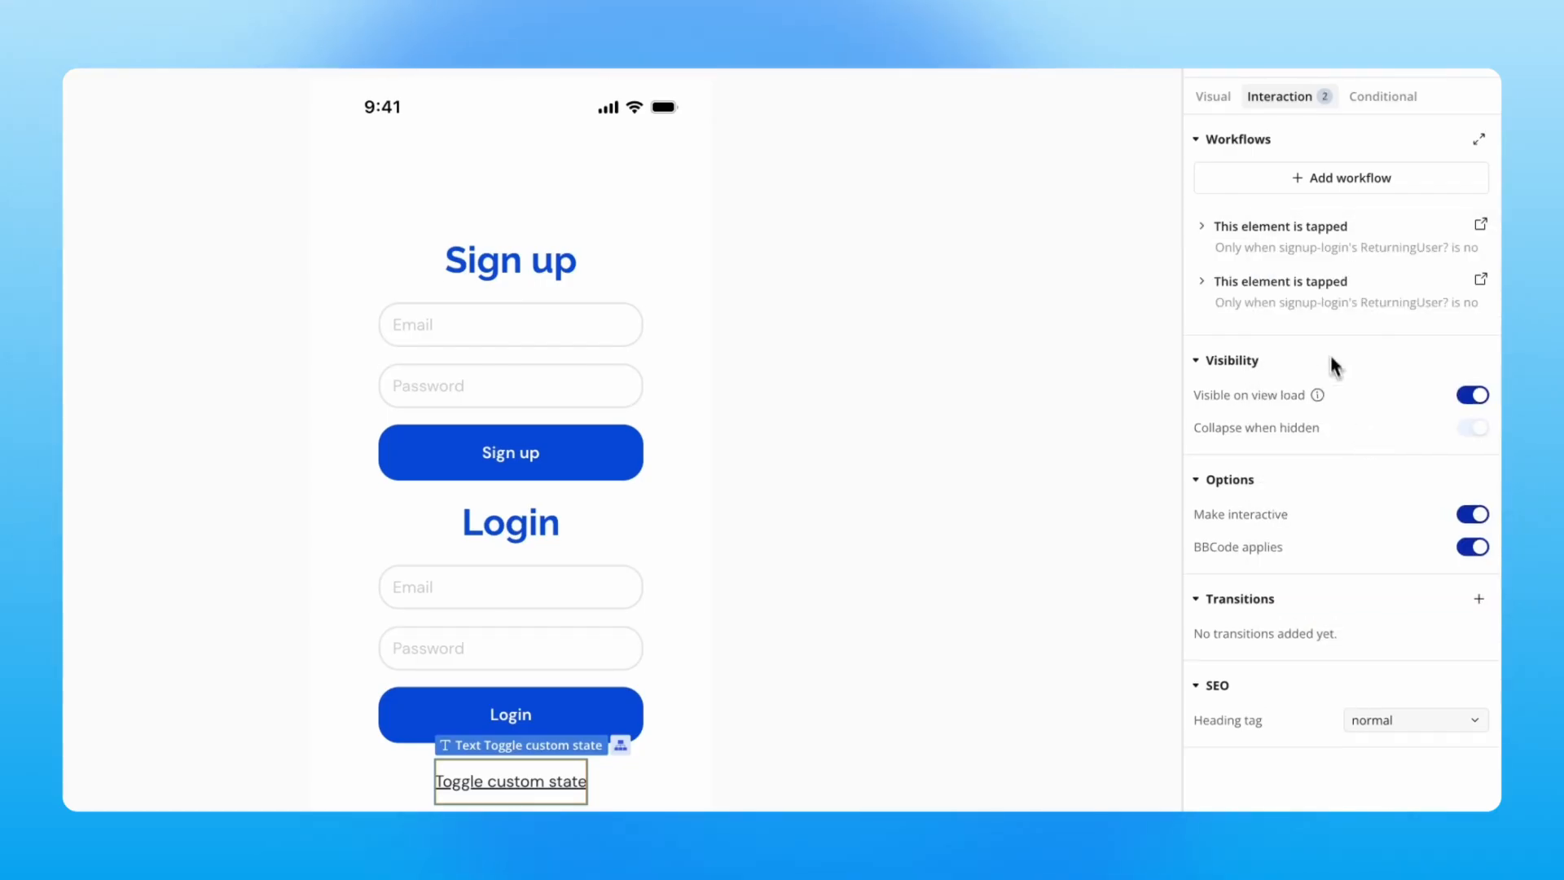
In the duplicated workflow, change the condition to ReturningUser? is yes and make its set state action set ReturningUser? to "no"
left_click(1225, 282)
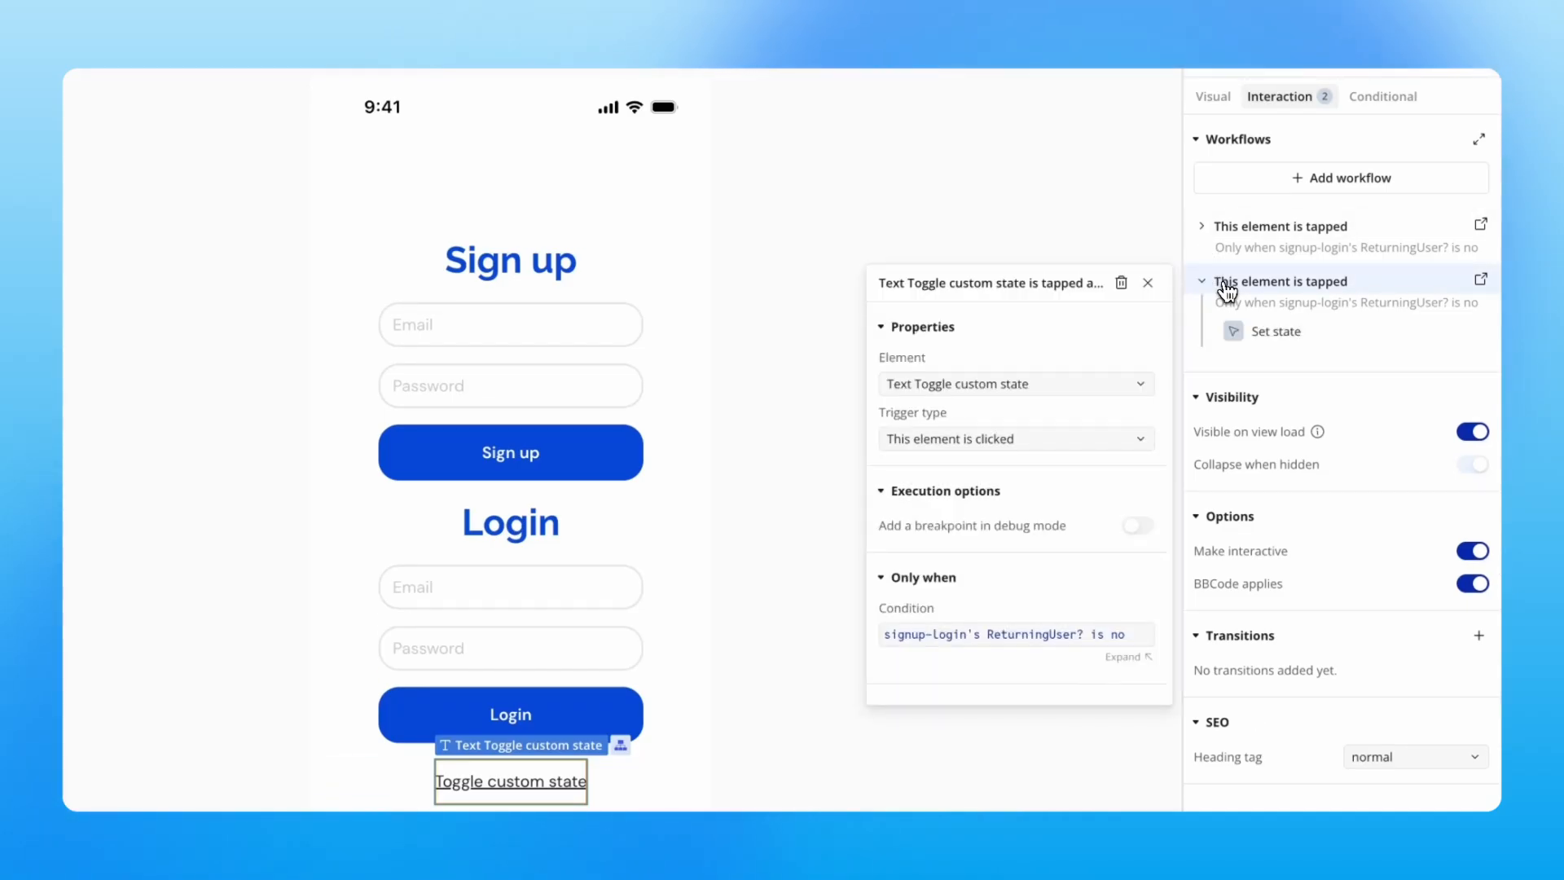
left_click(1122, 644)
left_click(1057, 740)
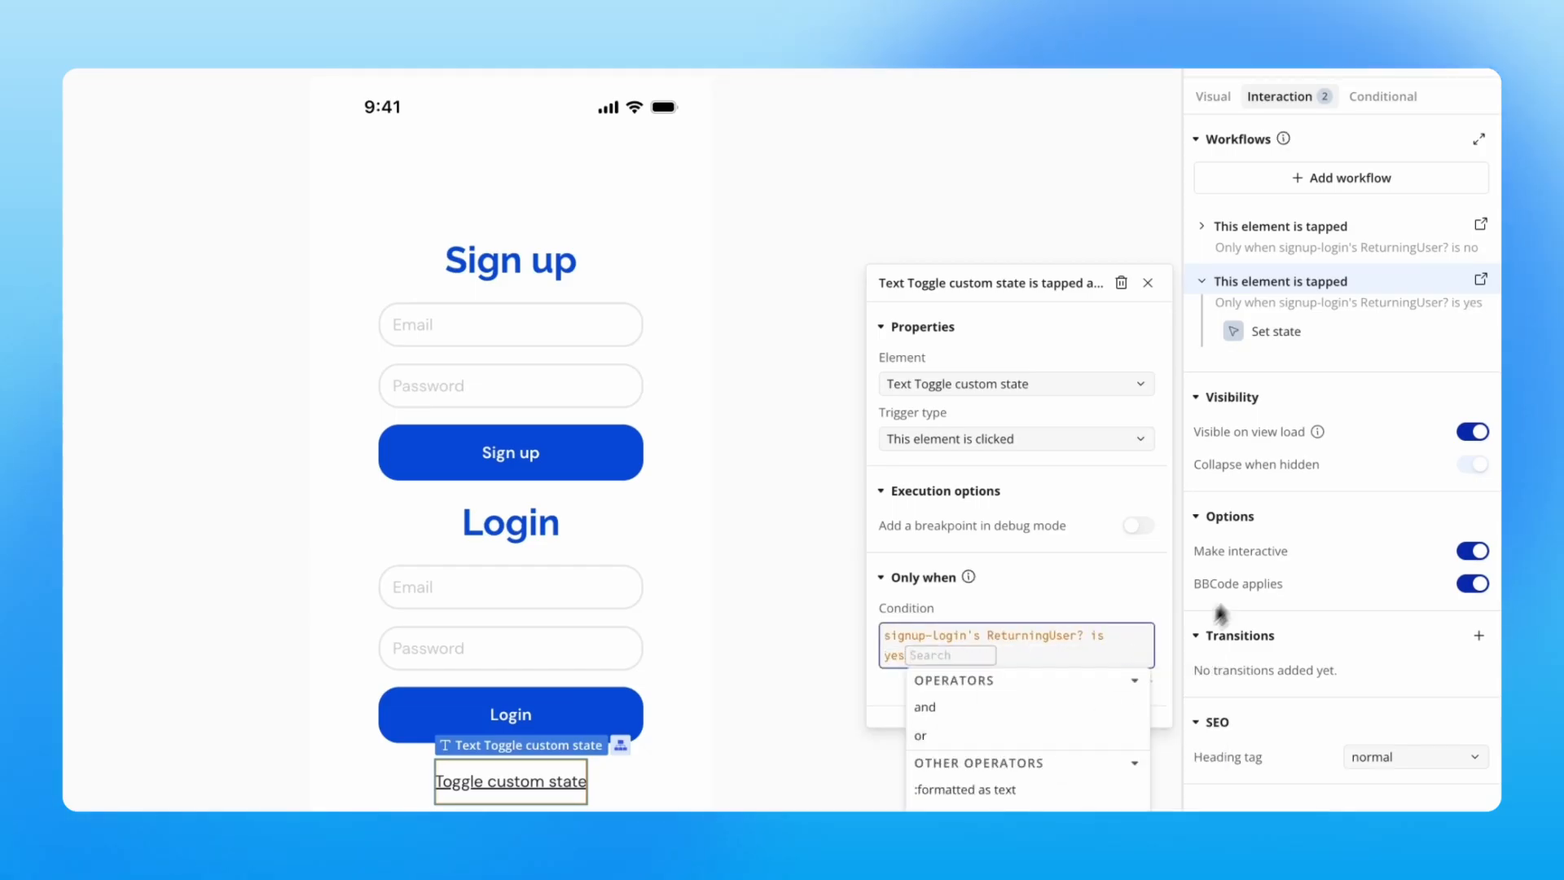
left_click(1282, 344)
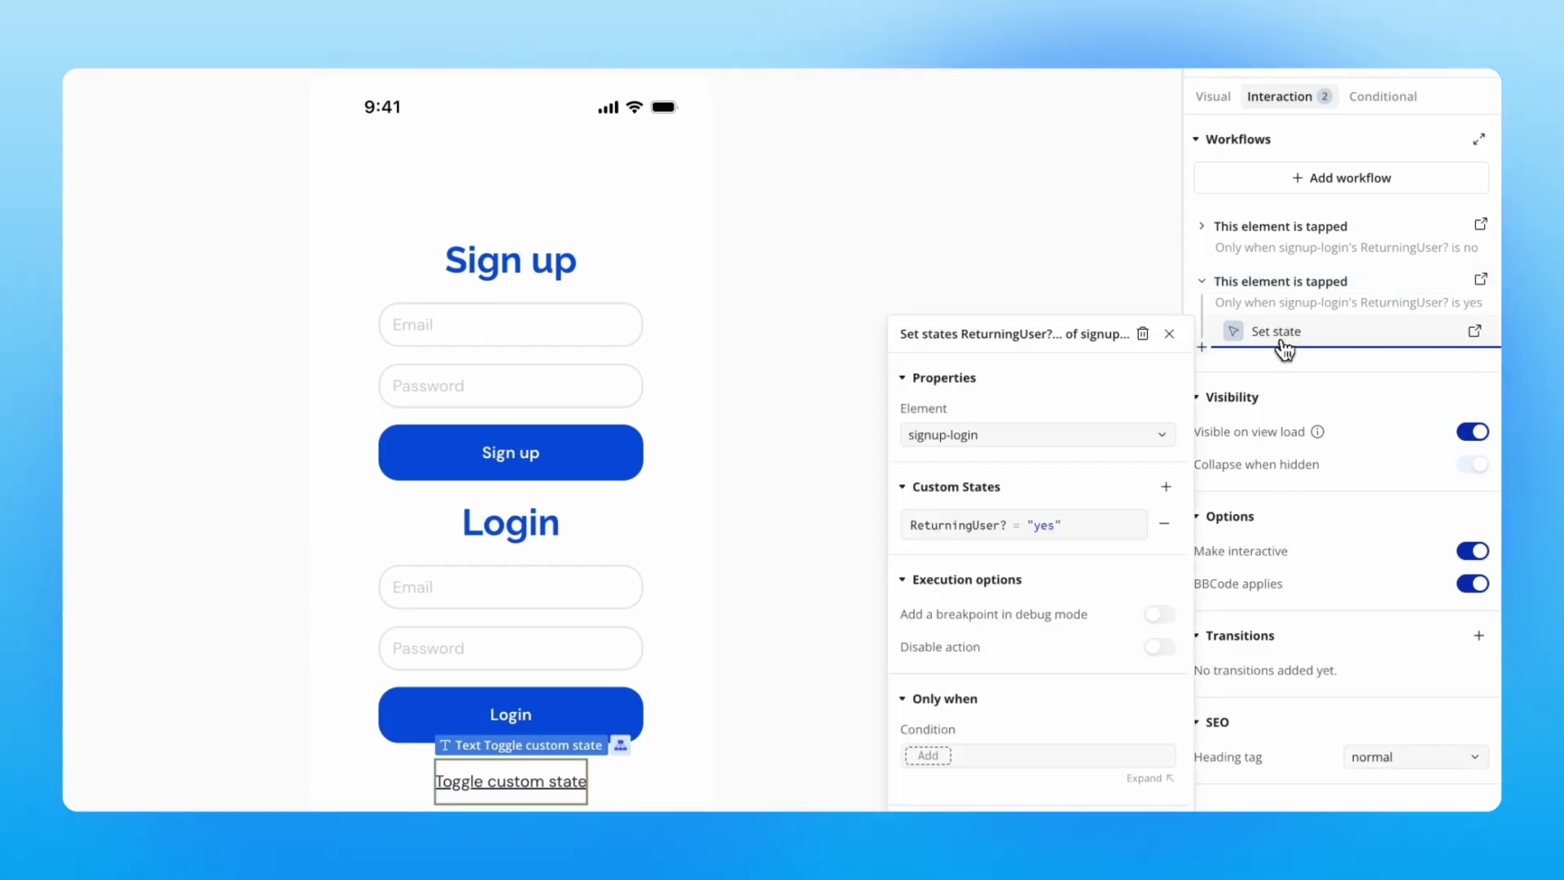
left_click(1050, 527)
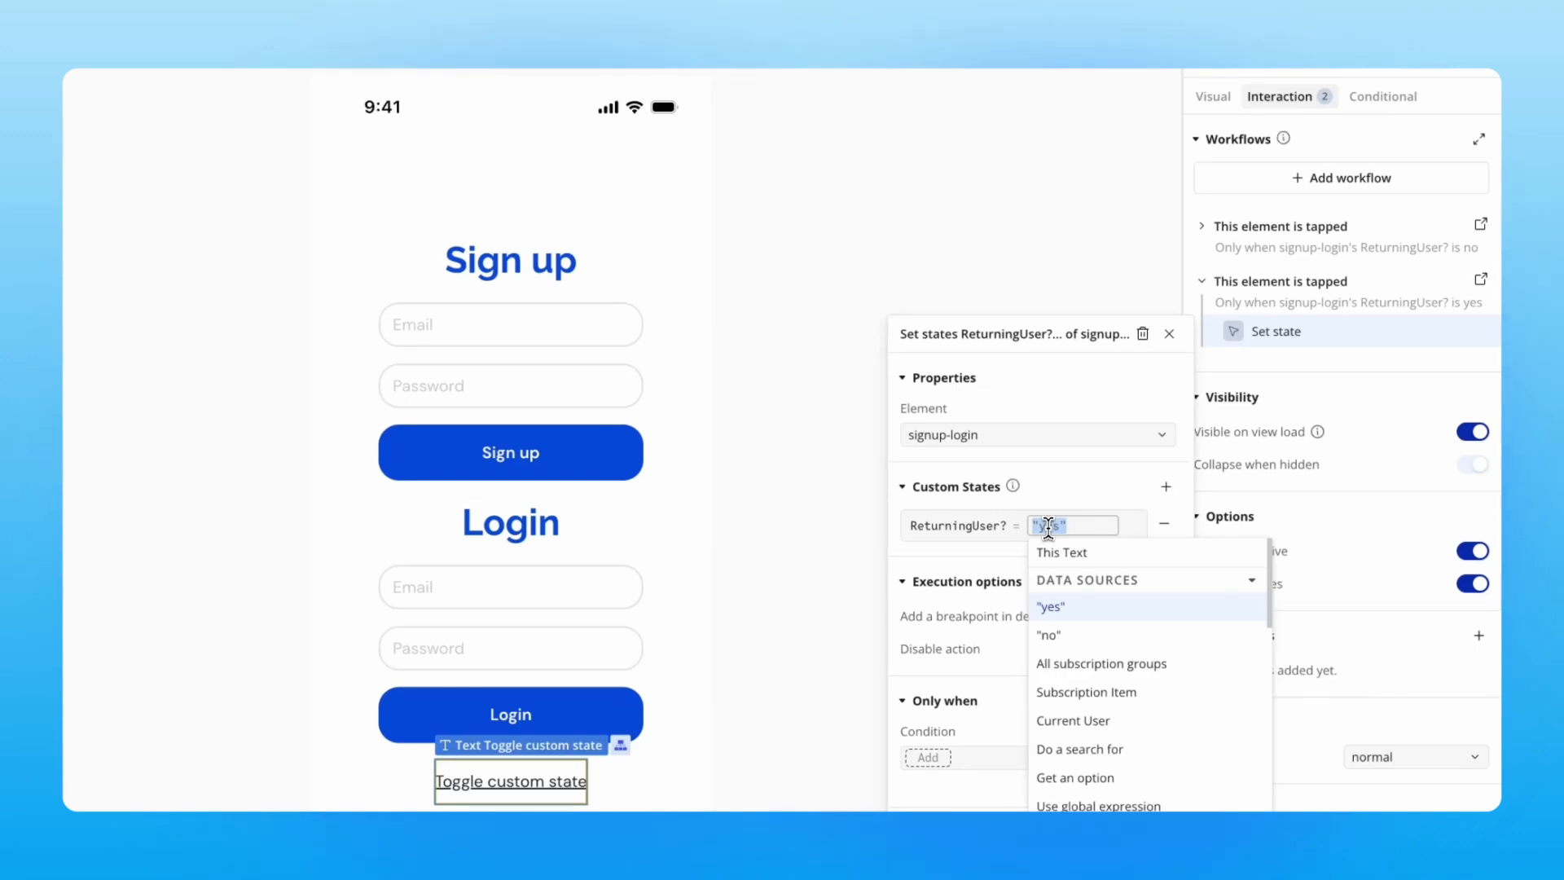
left_click(1059, 635)
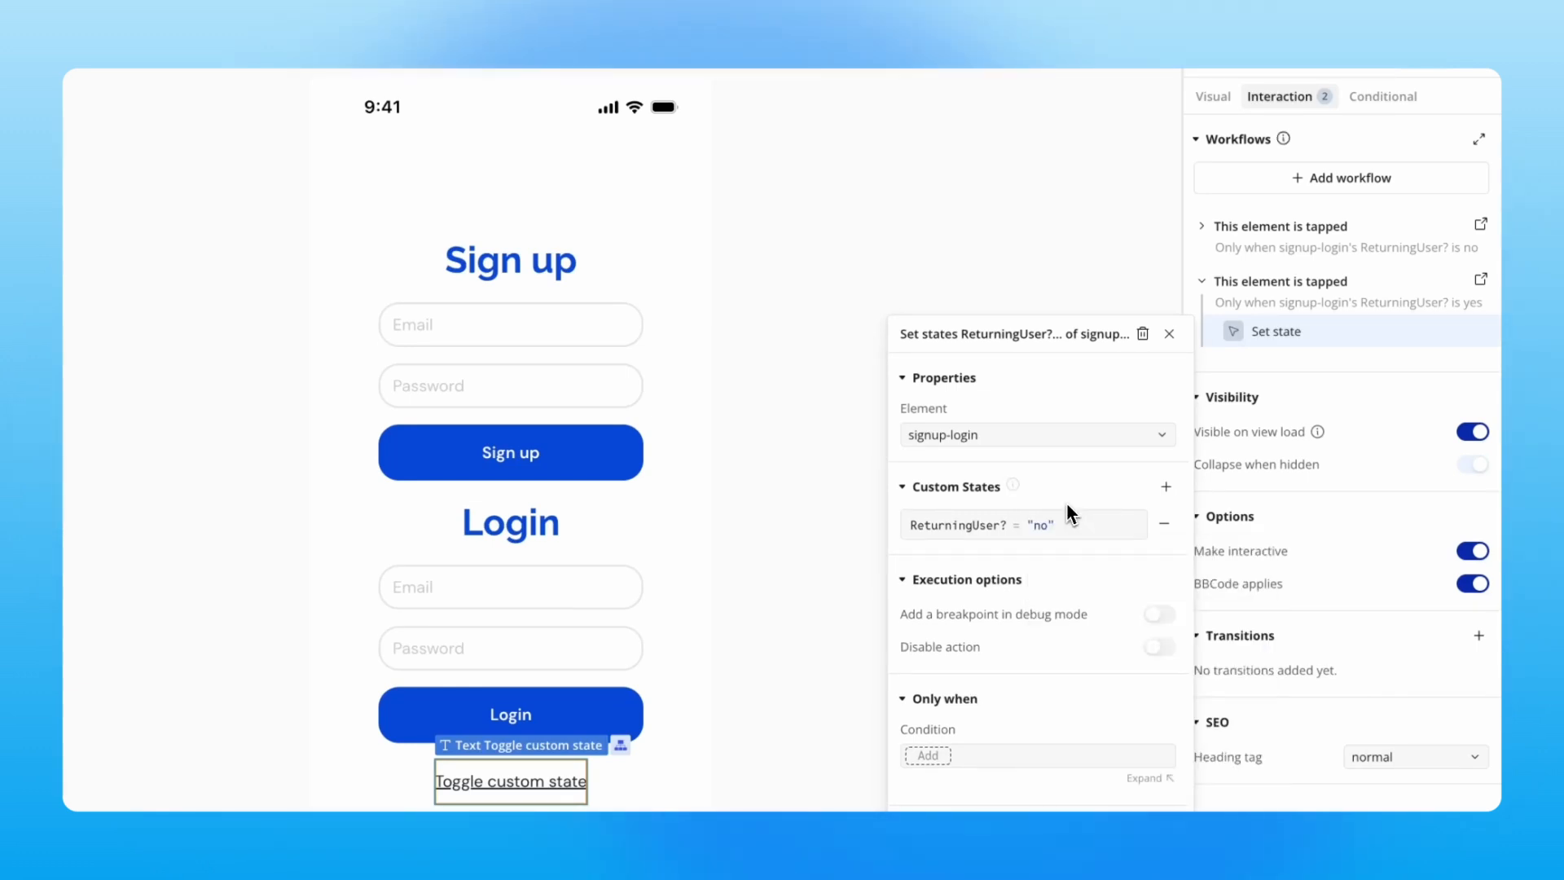
Rename the duplicated tap workflow as "TAP: Set to No"
left_click(1337, 285)
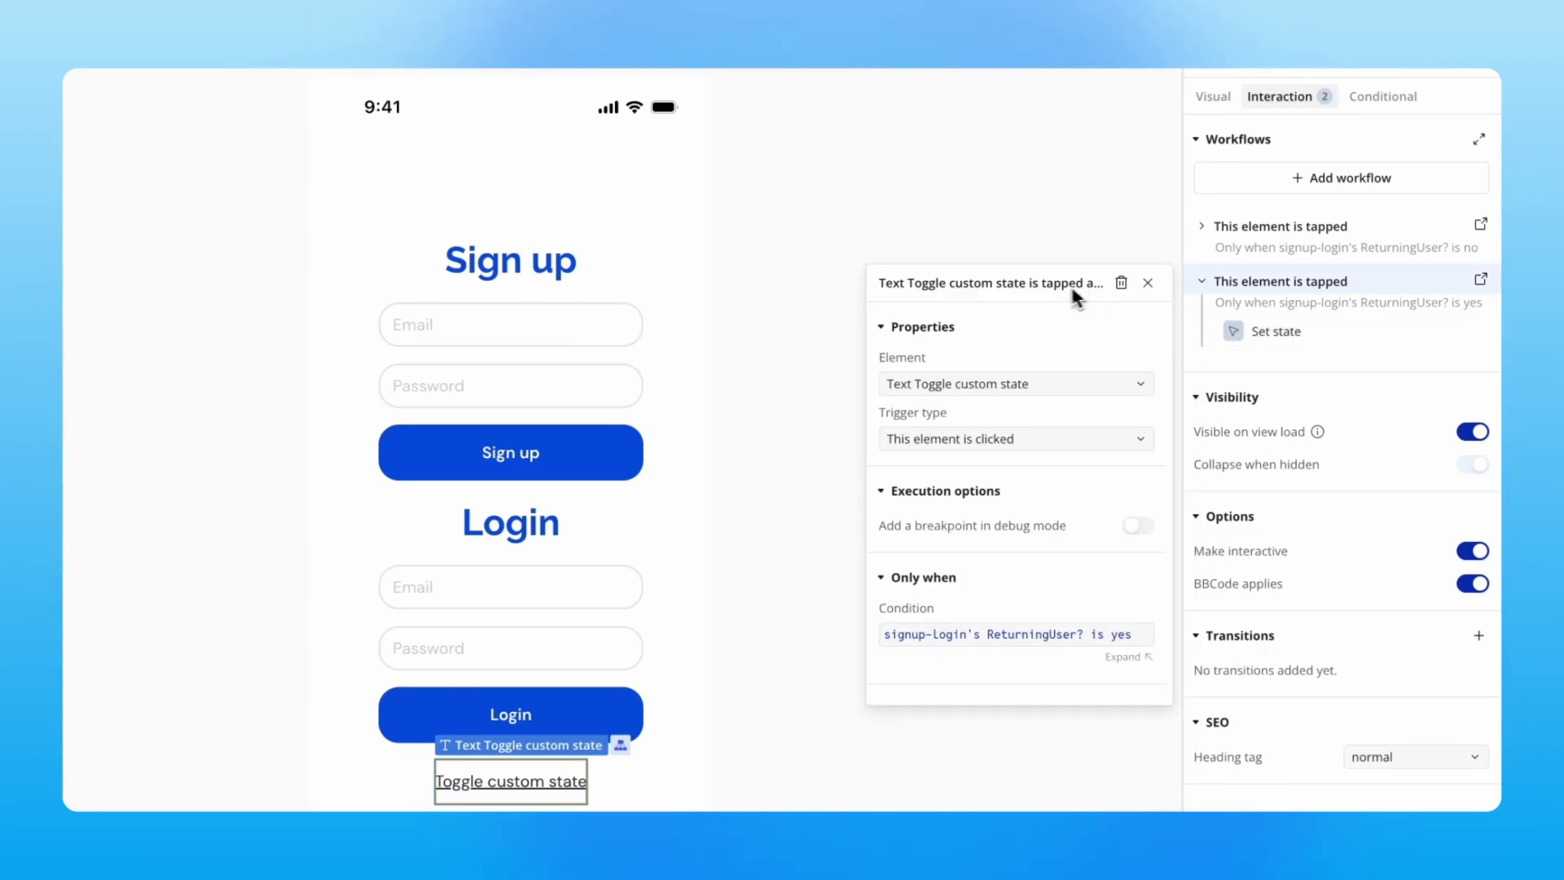
right_click(1269, 286)
left_click(1377, 304)
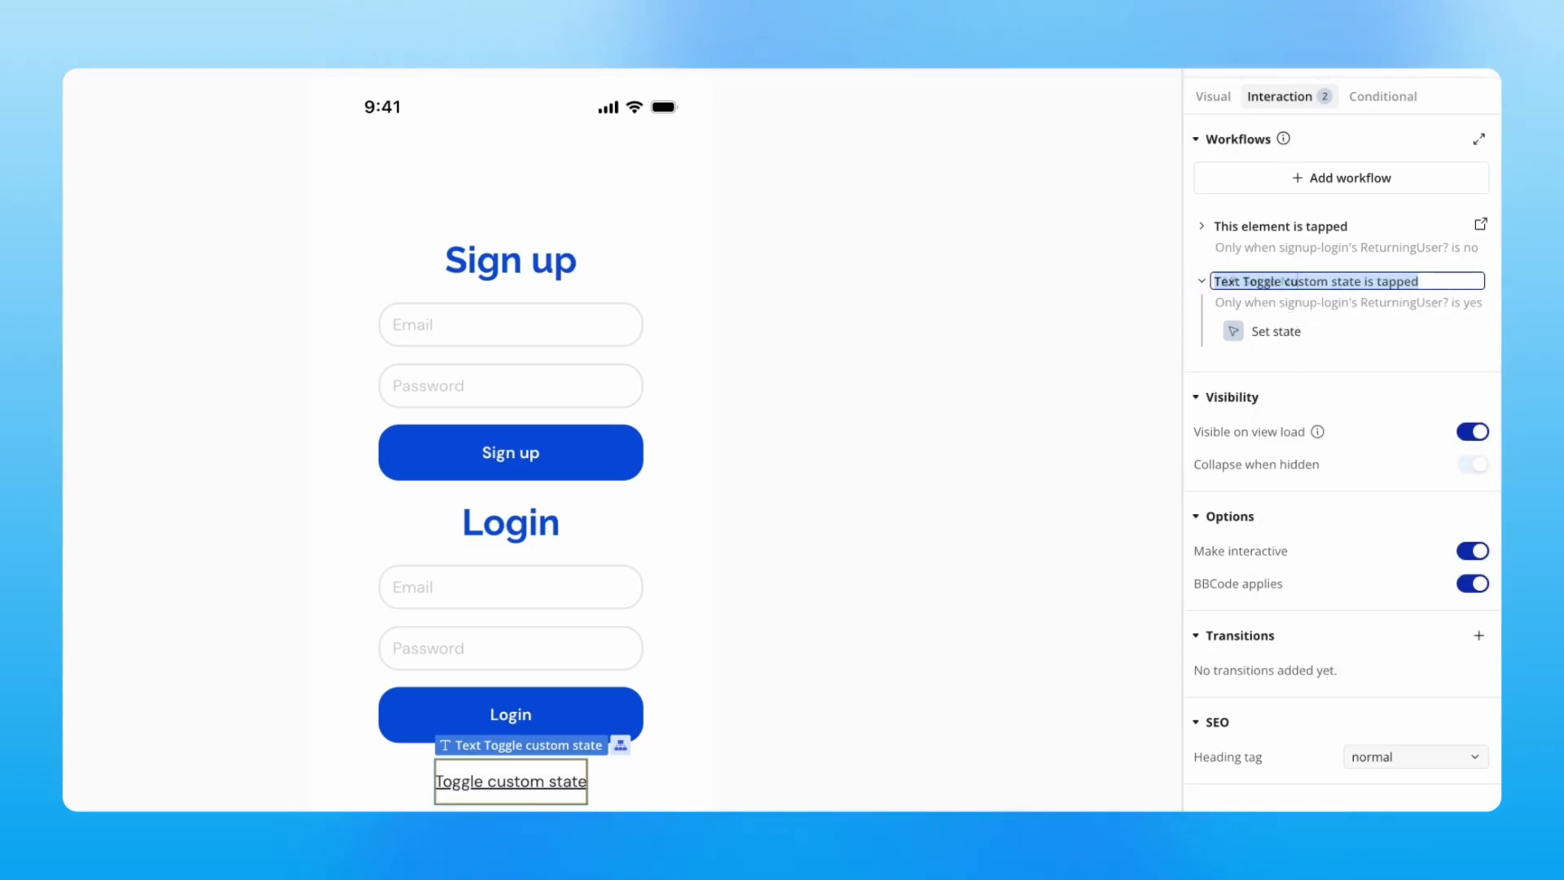
type("TAP: Set to No")
left_click(1301, 316)
Rename the original tap workflow as "TAP: Set to Yes"
left_click(1276, 241)
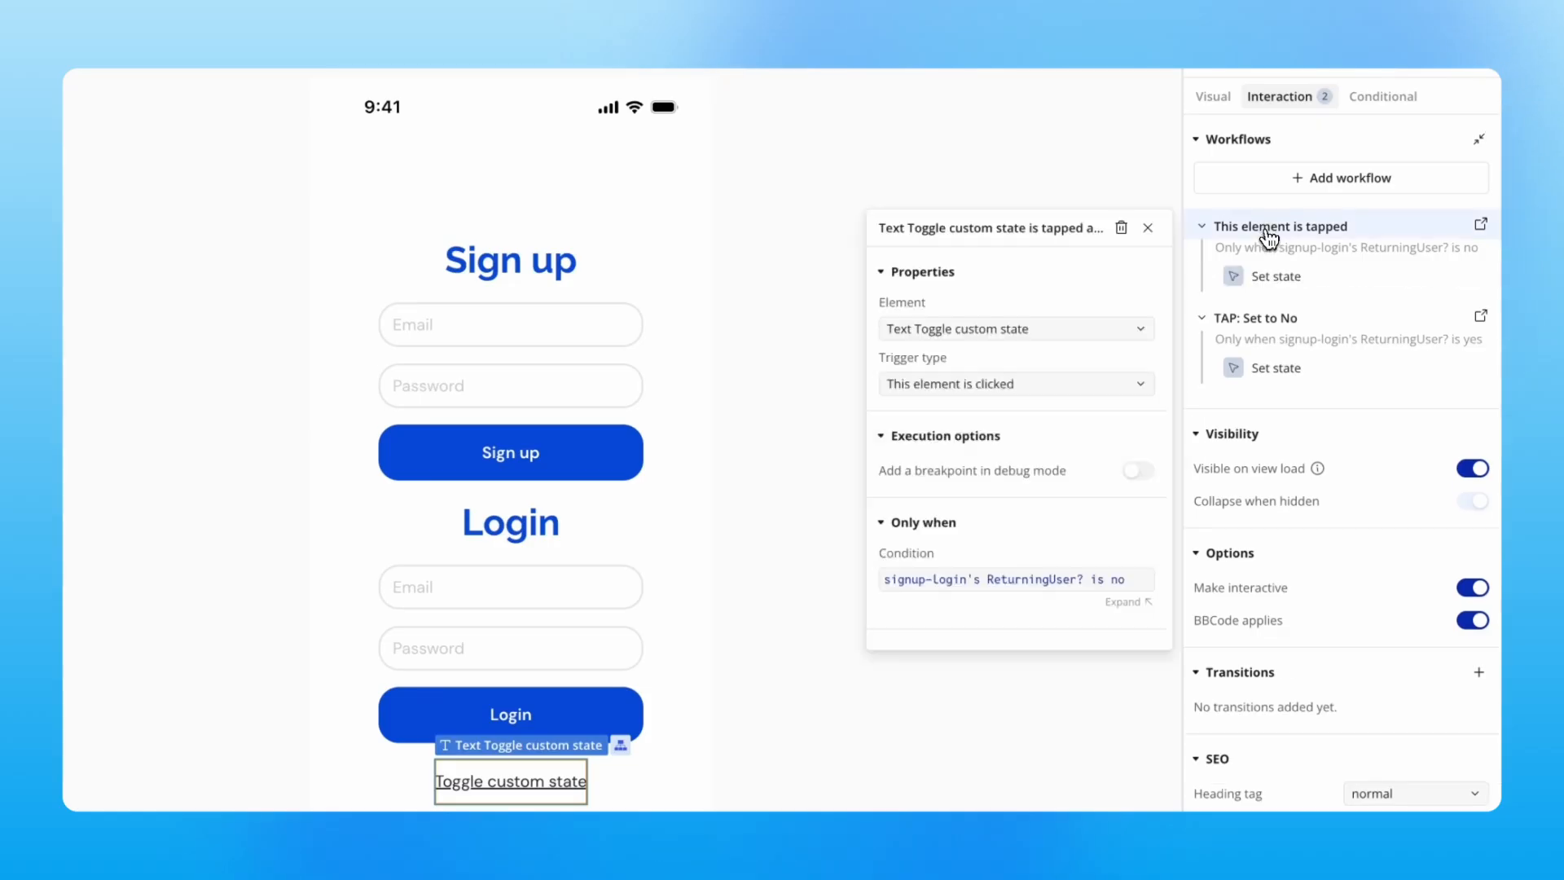
right_click(1271, 237)
left_click(1288, 246)
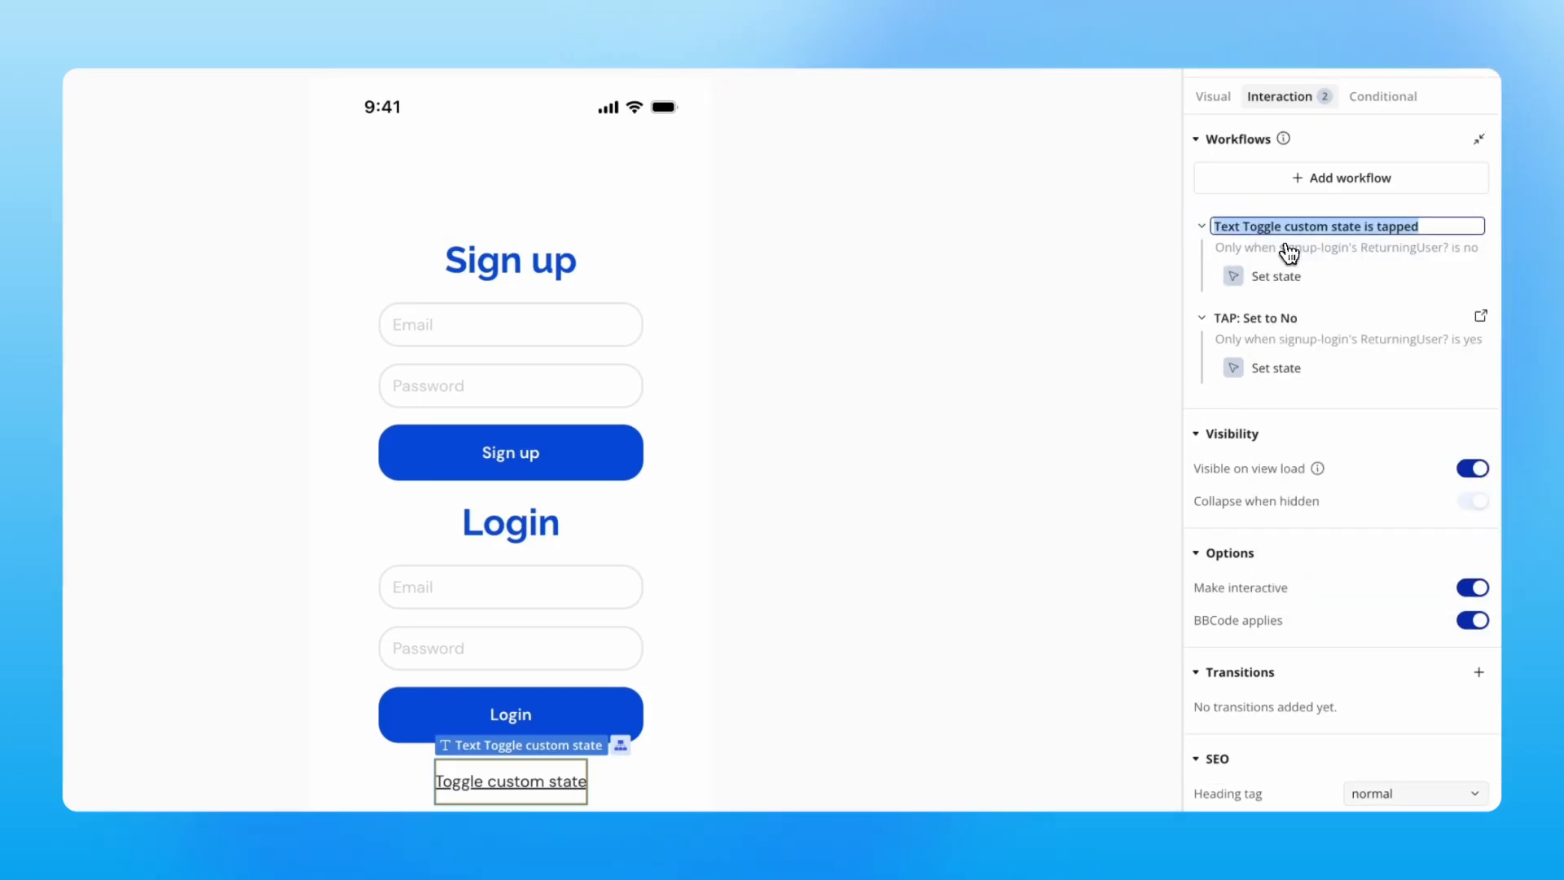
type("TAP: Set to Yes")
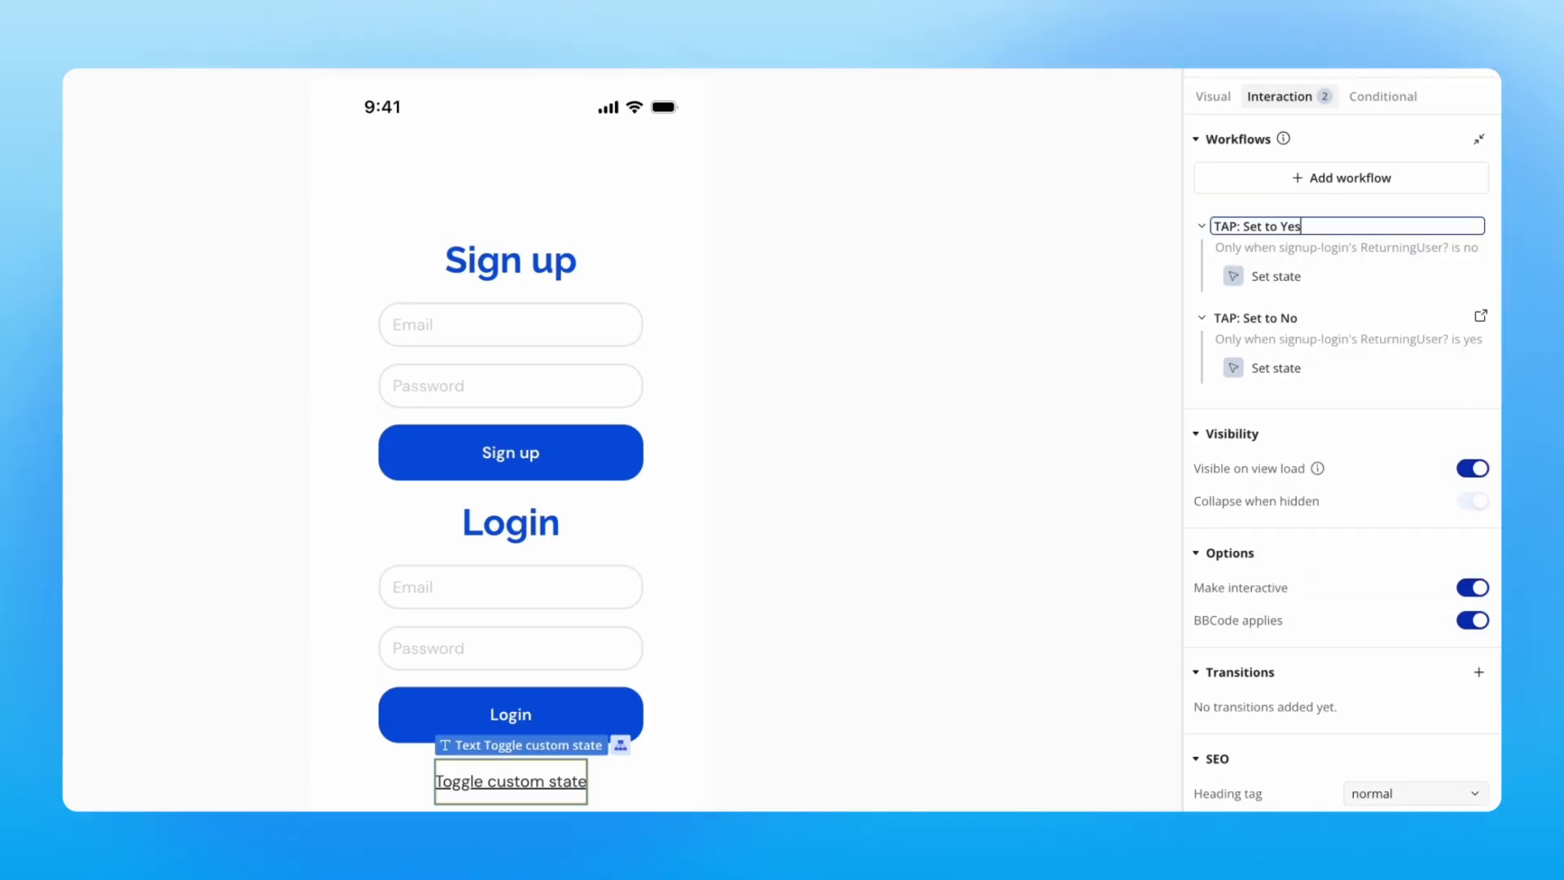
key("Return")
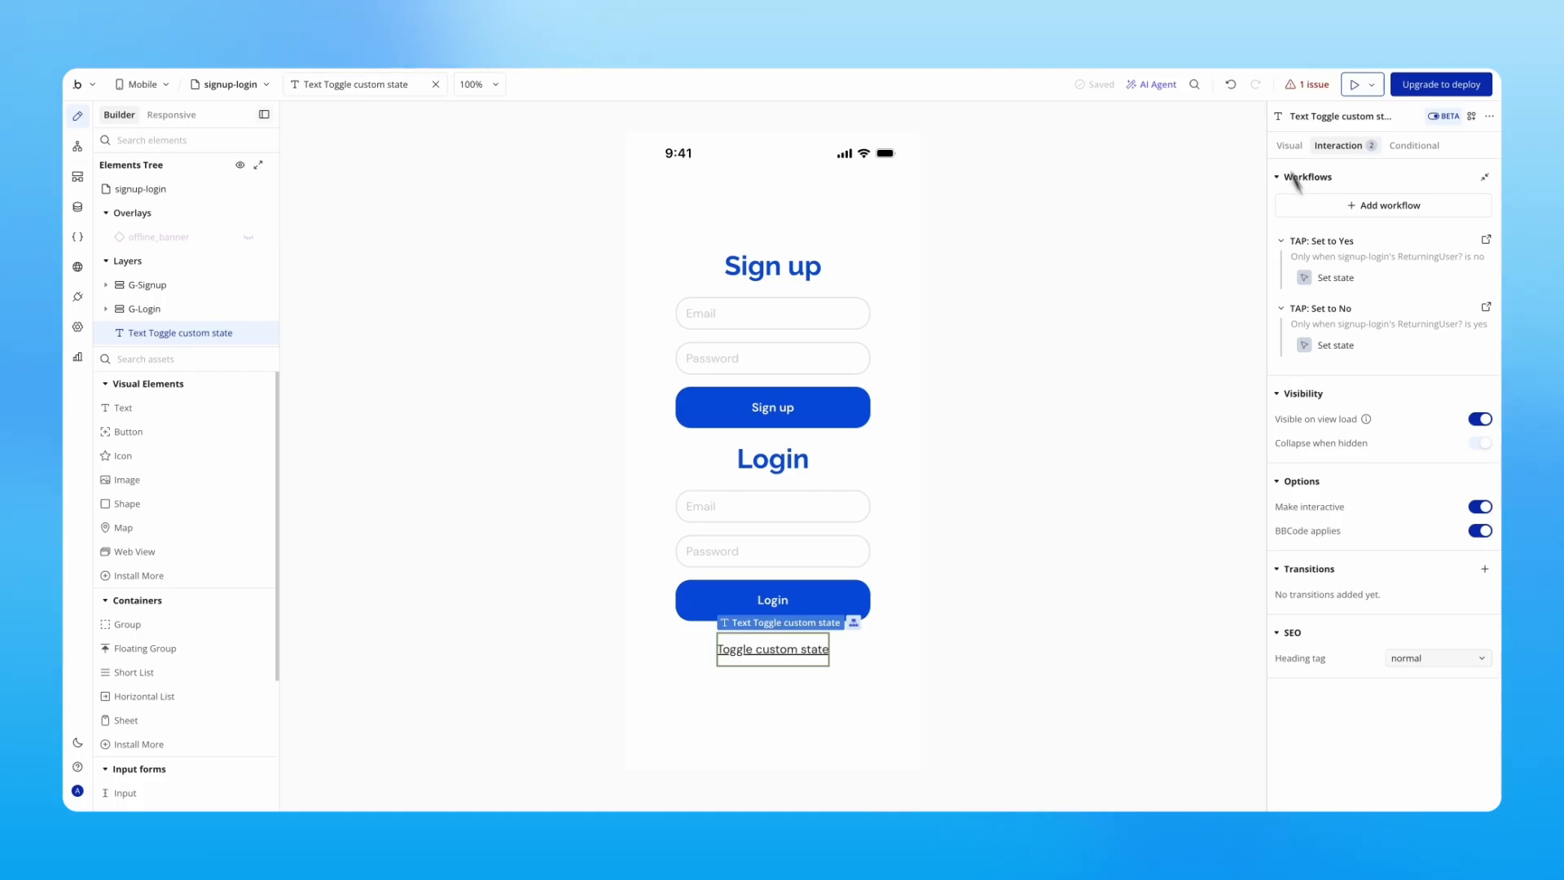
Preview the signup-login page and test switching the visible group with the Toggle custom state text
left_click(1351, 82)
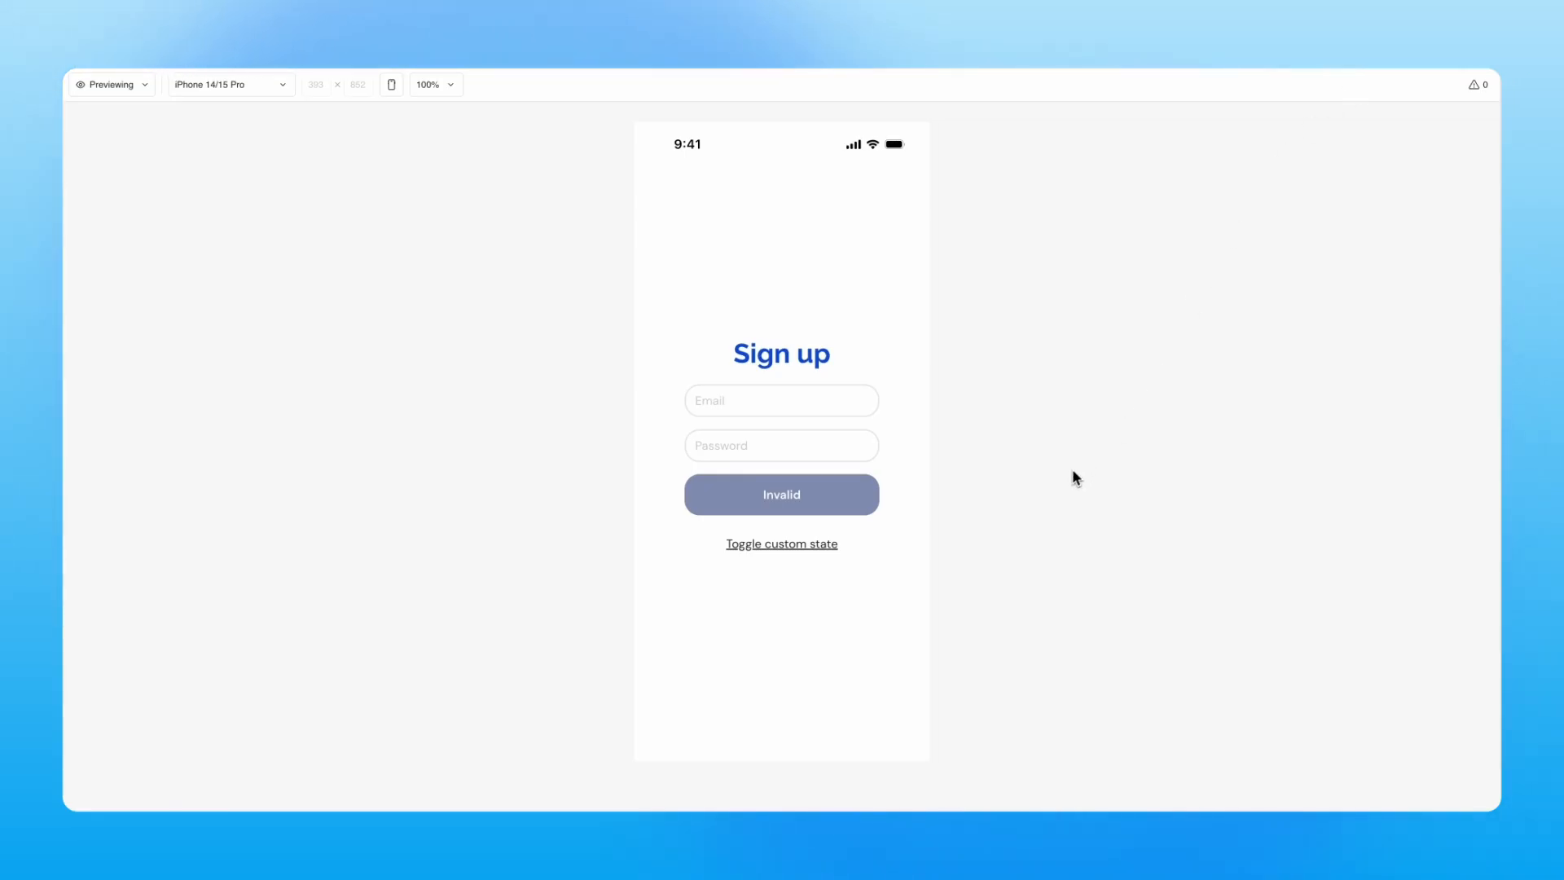
left_click(805, 548)
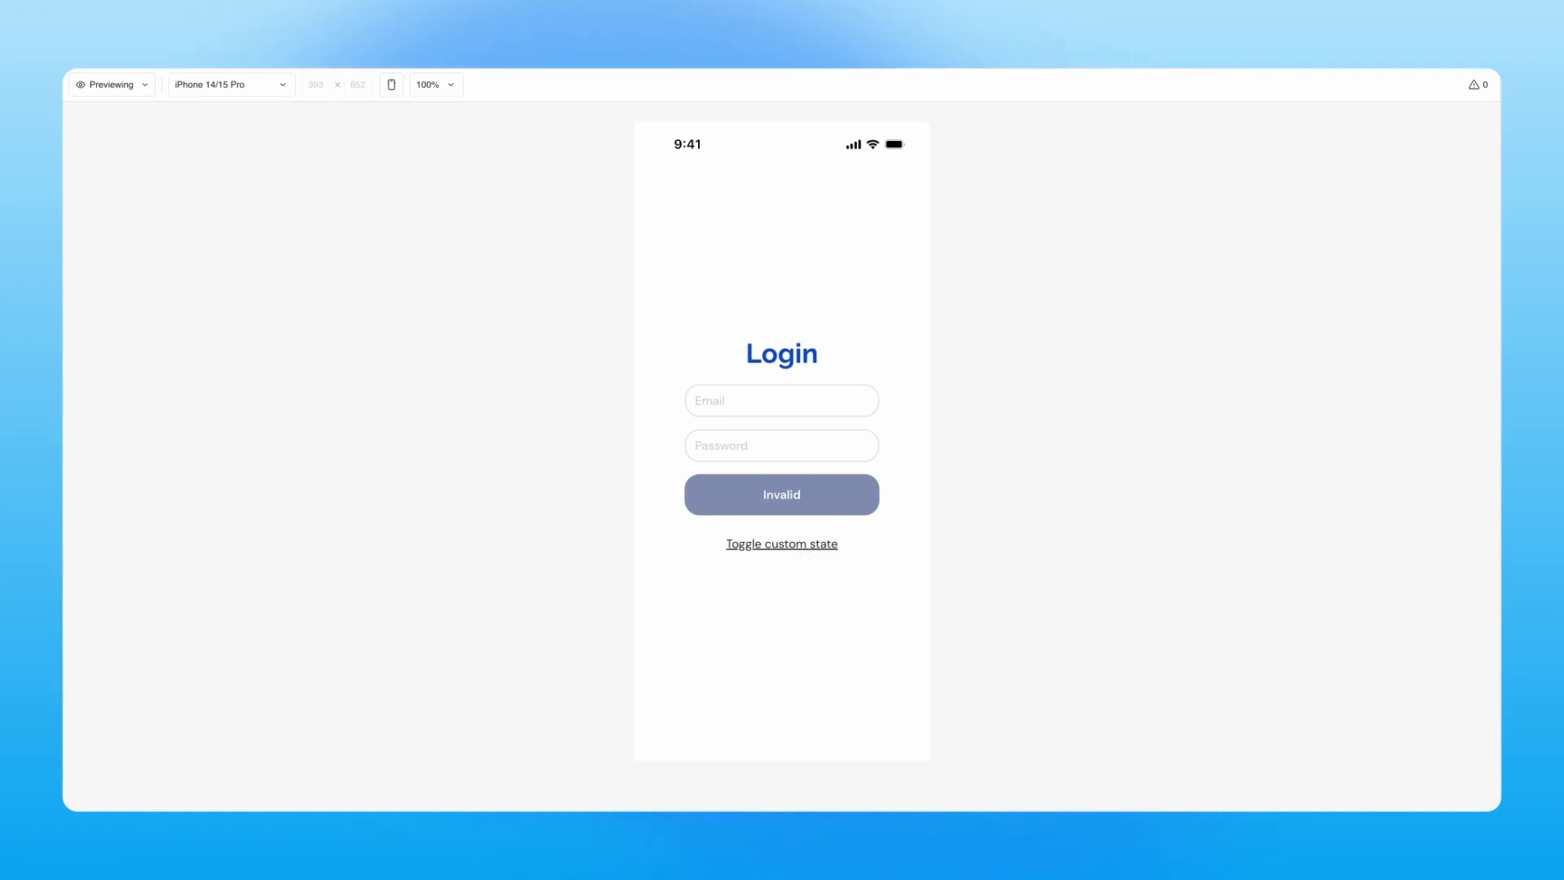
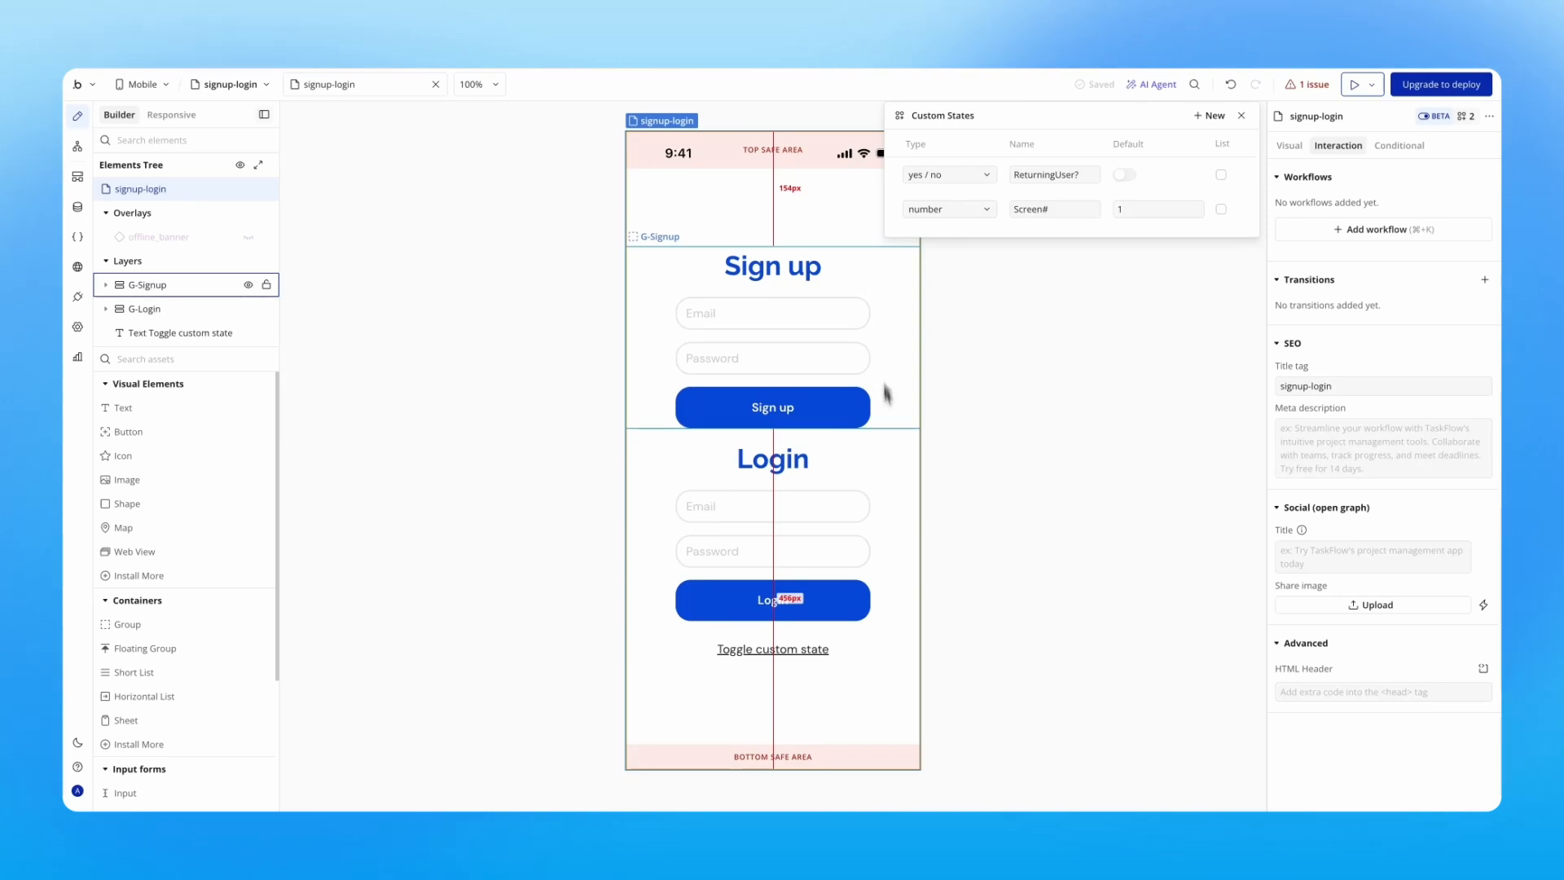
Delete the Screen# number custom state from signup-login and close the custom states list
left_click(879, 453)
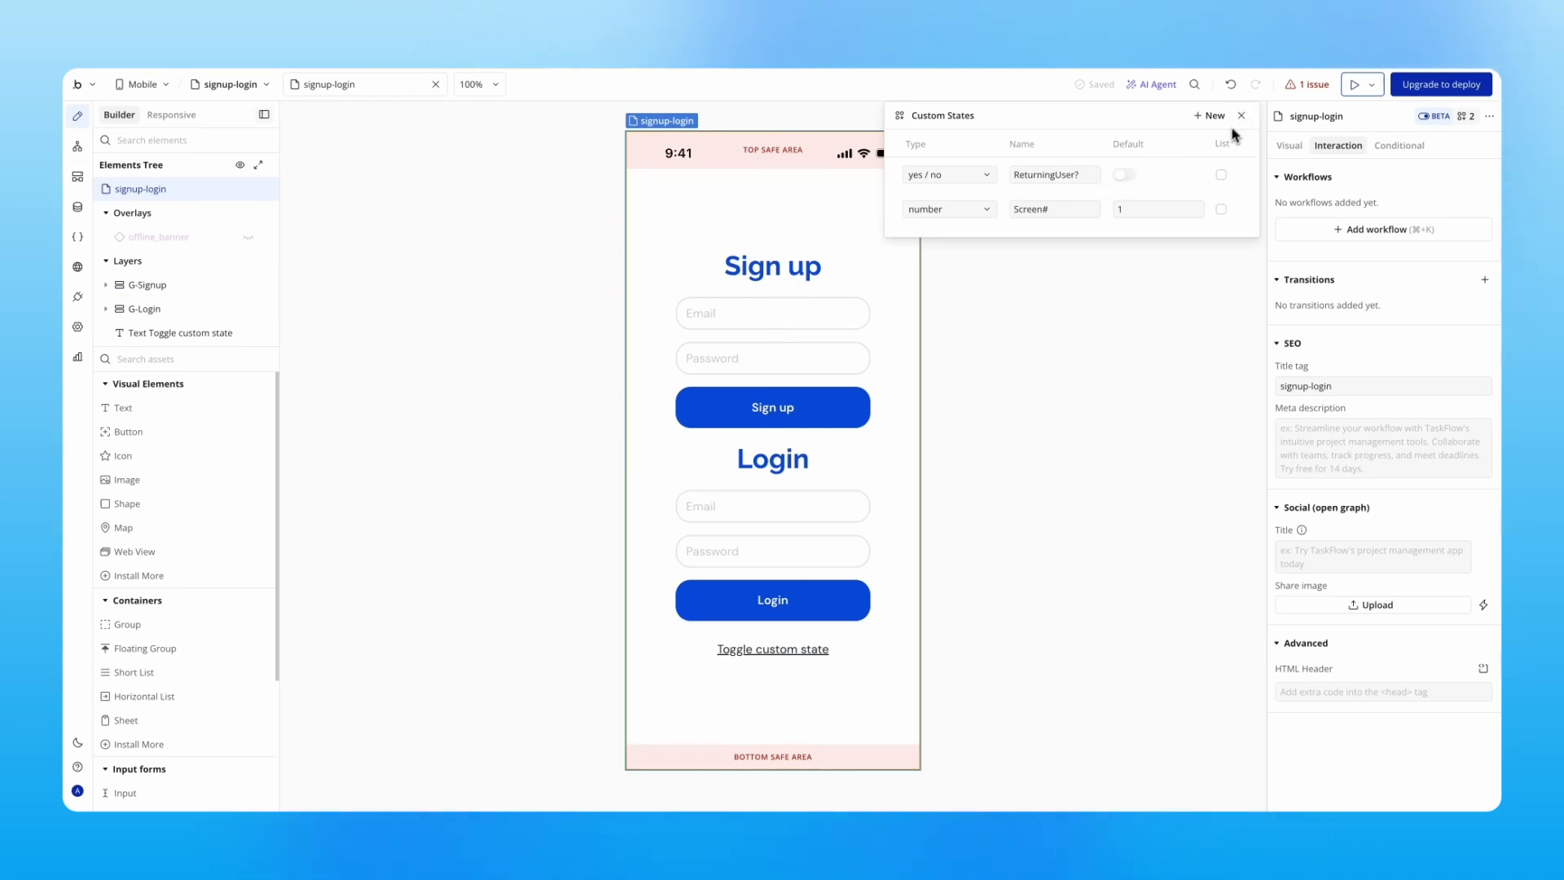
left_click(1244, 211)
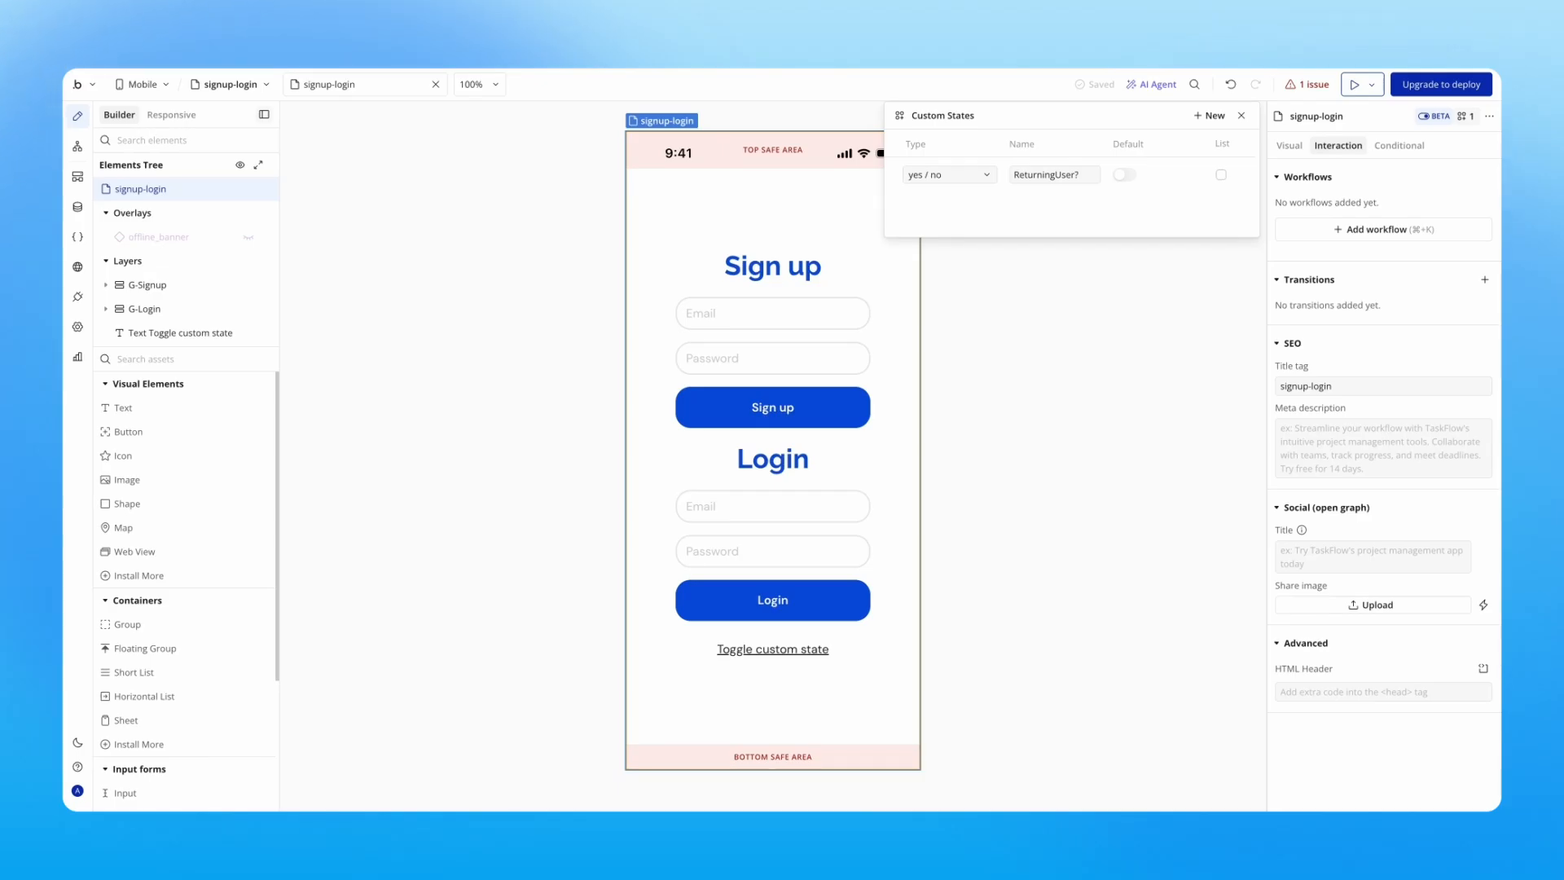
left_click(1241, 115)
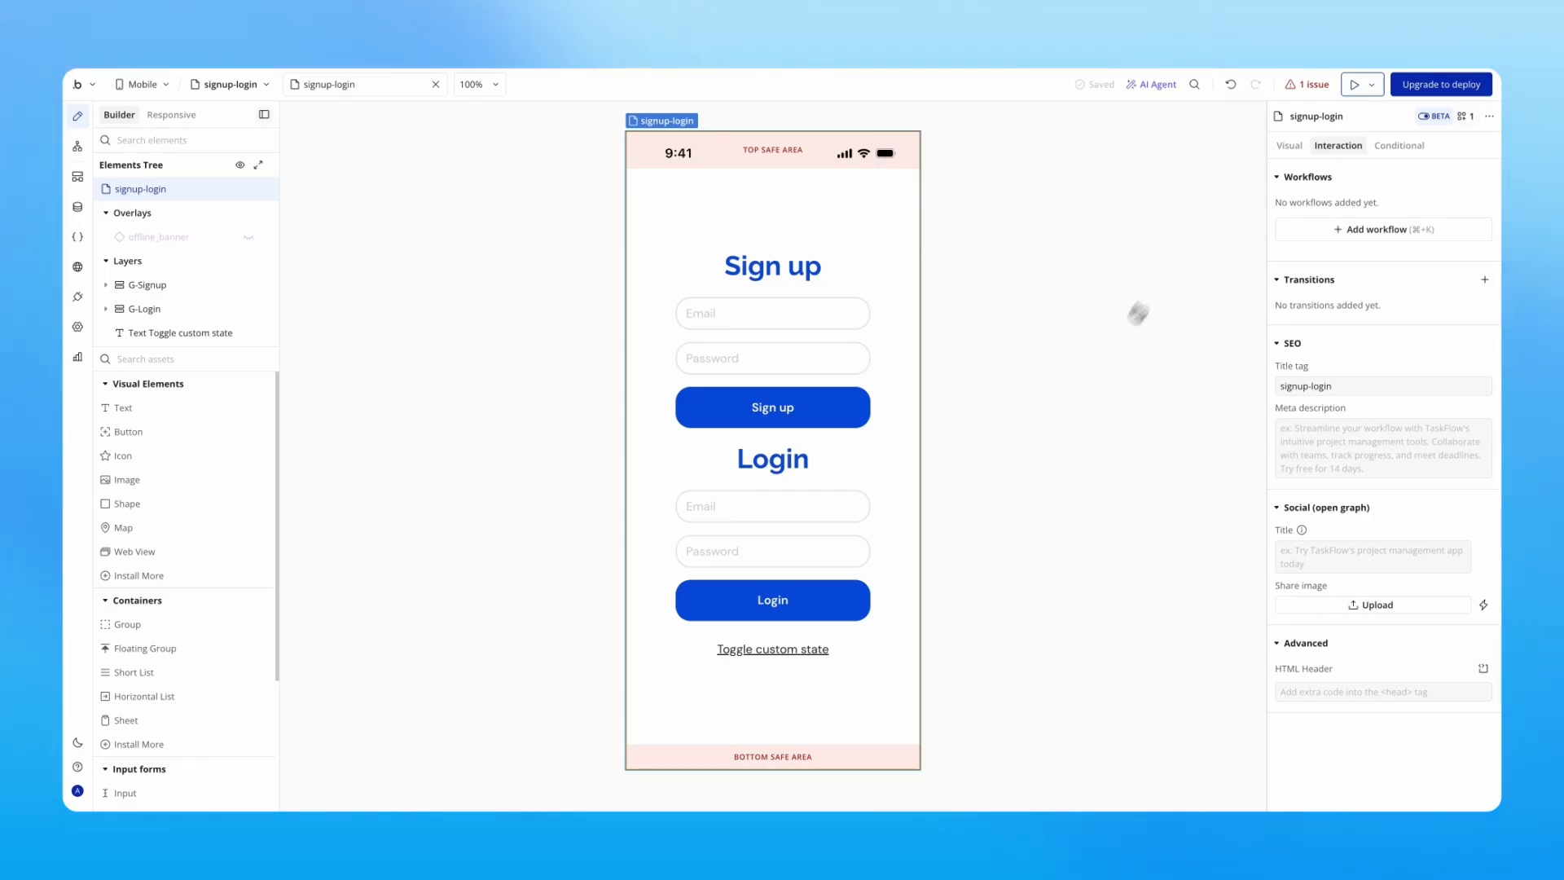
Replace the Toggle custom state text's content with the dynamic expression signup-login's ReturningUser?
left_click(807, 650)
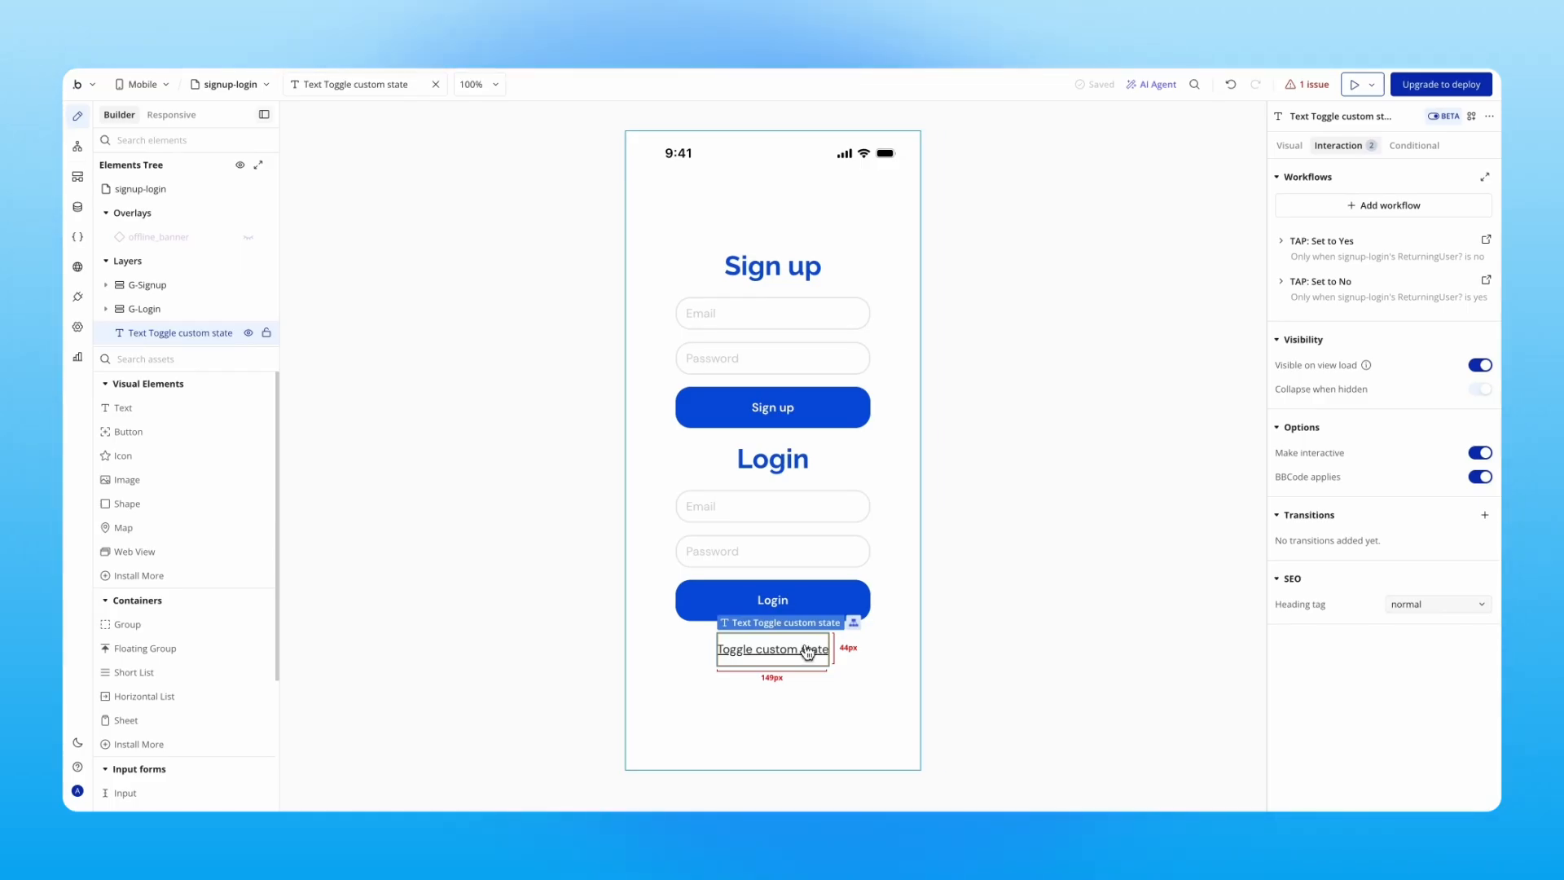
left_click_drag(806, 651, 774, 675)
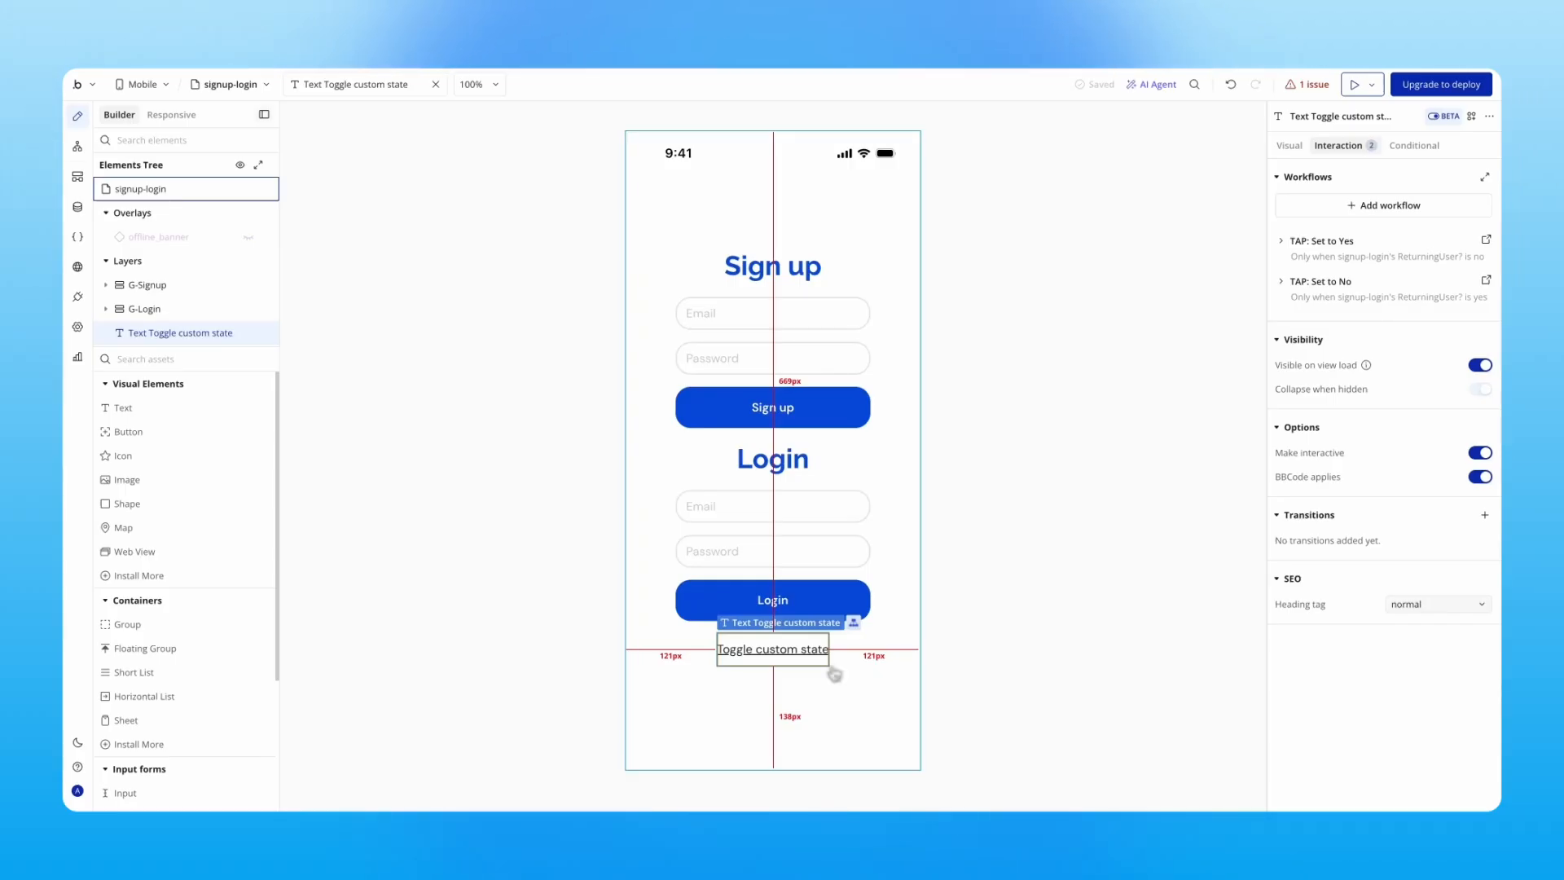
left_click(1392, 147)
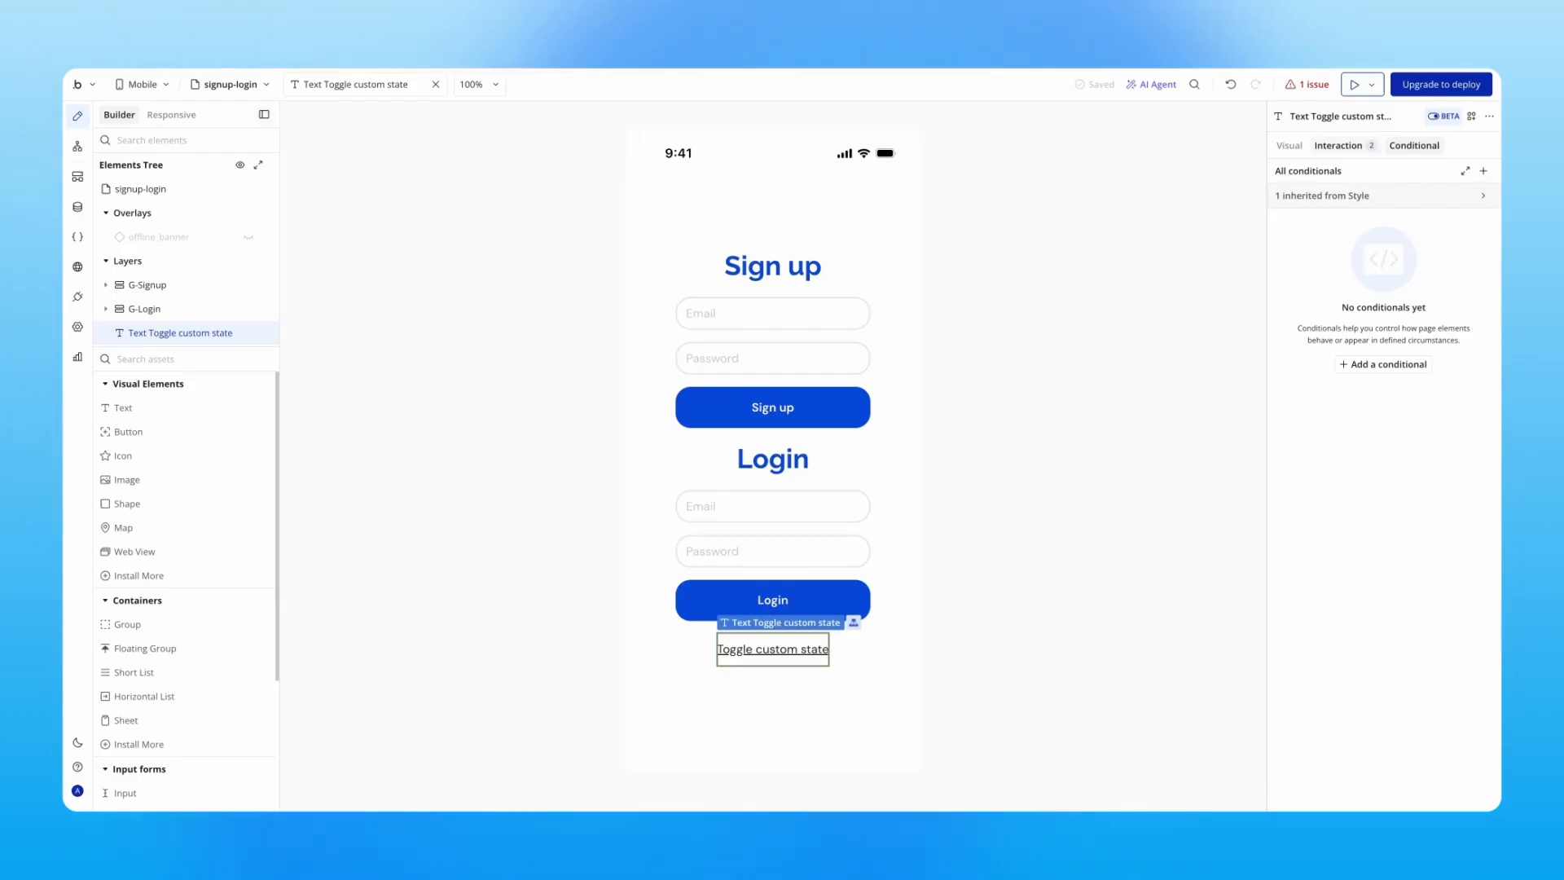
left_click(1302, 146)
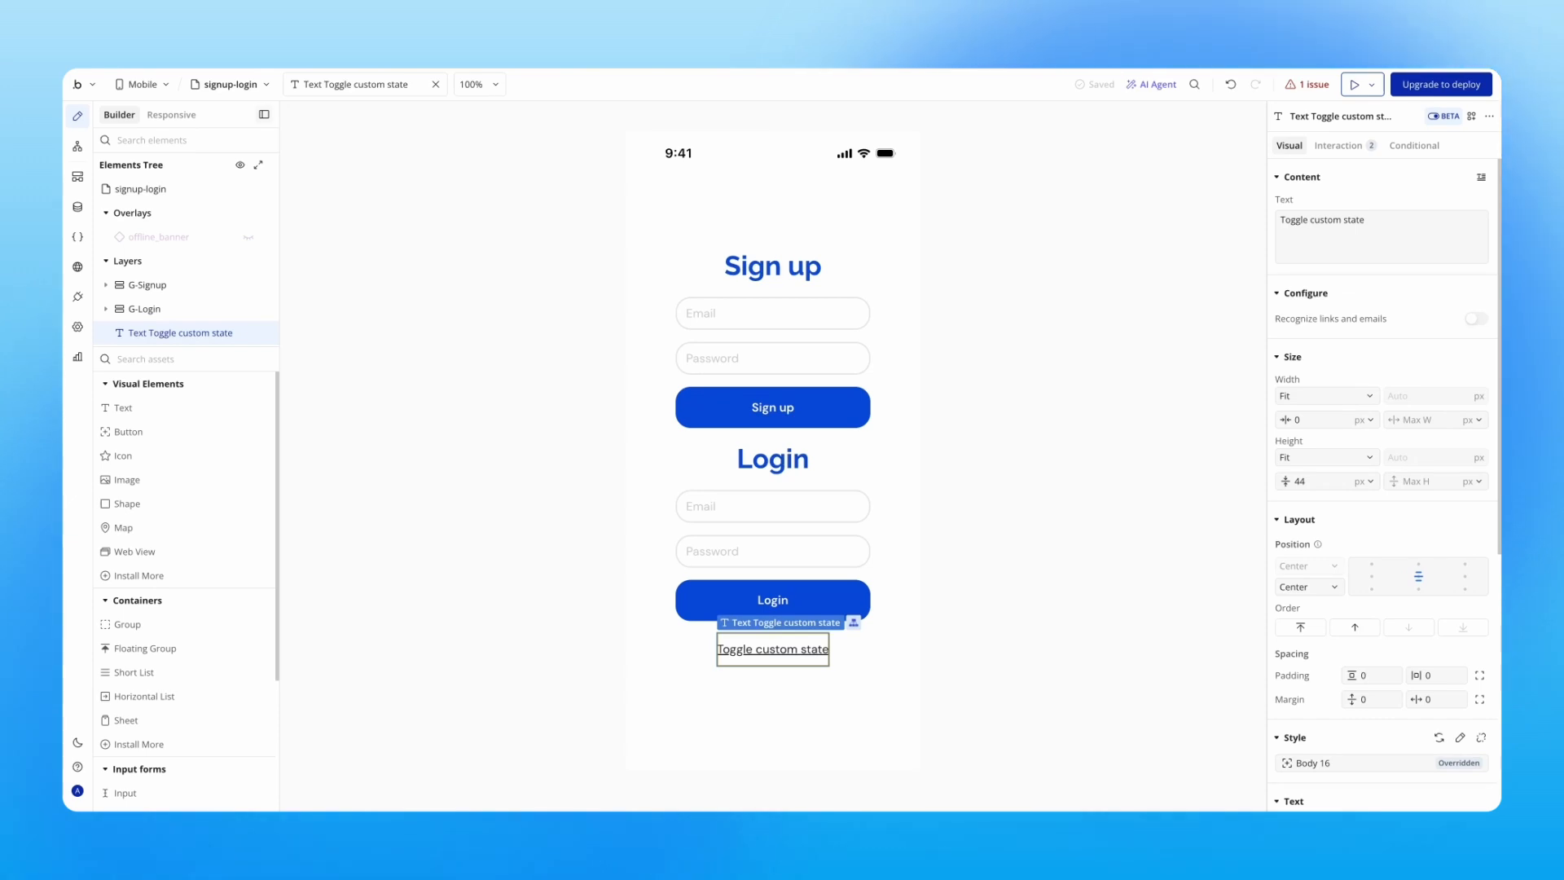
triple_click(1395, 232)
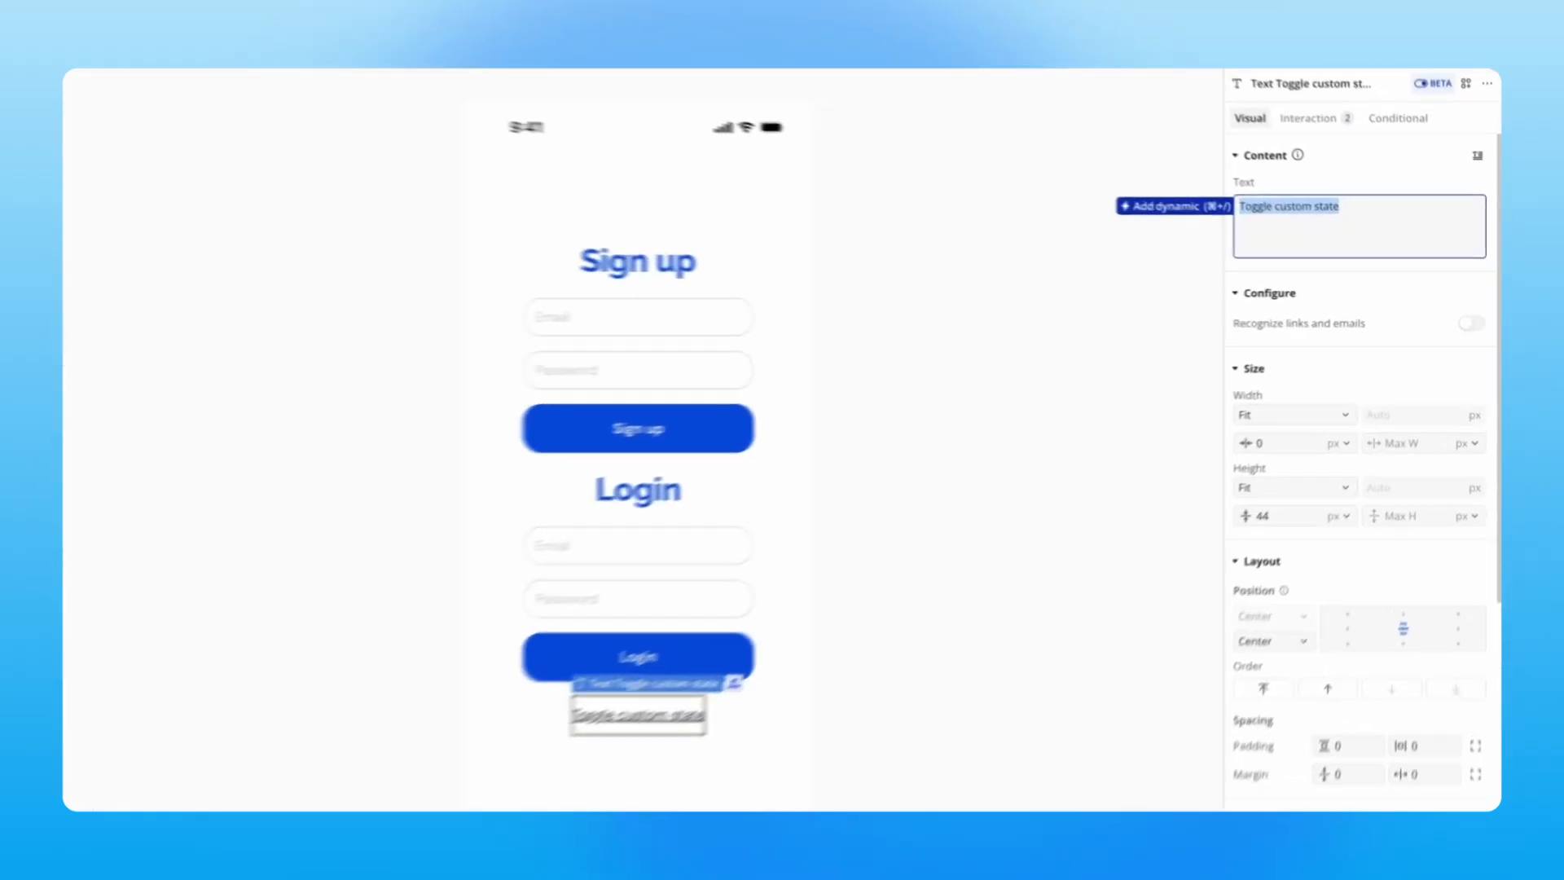
left_click(1189, 198)
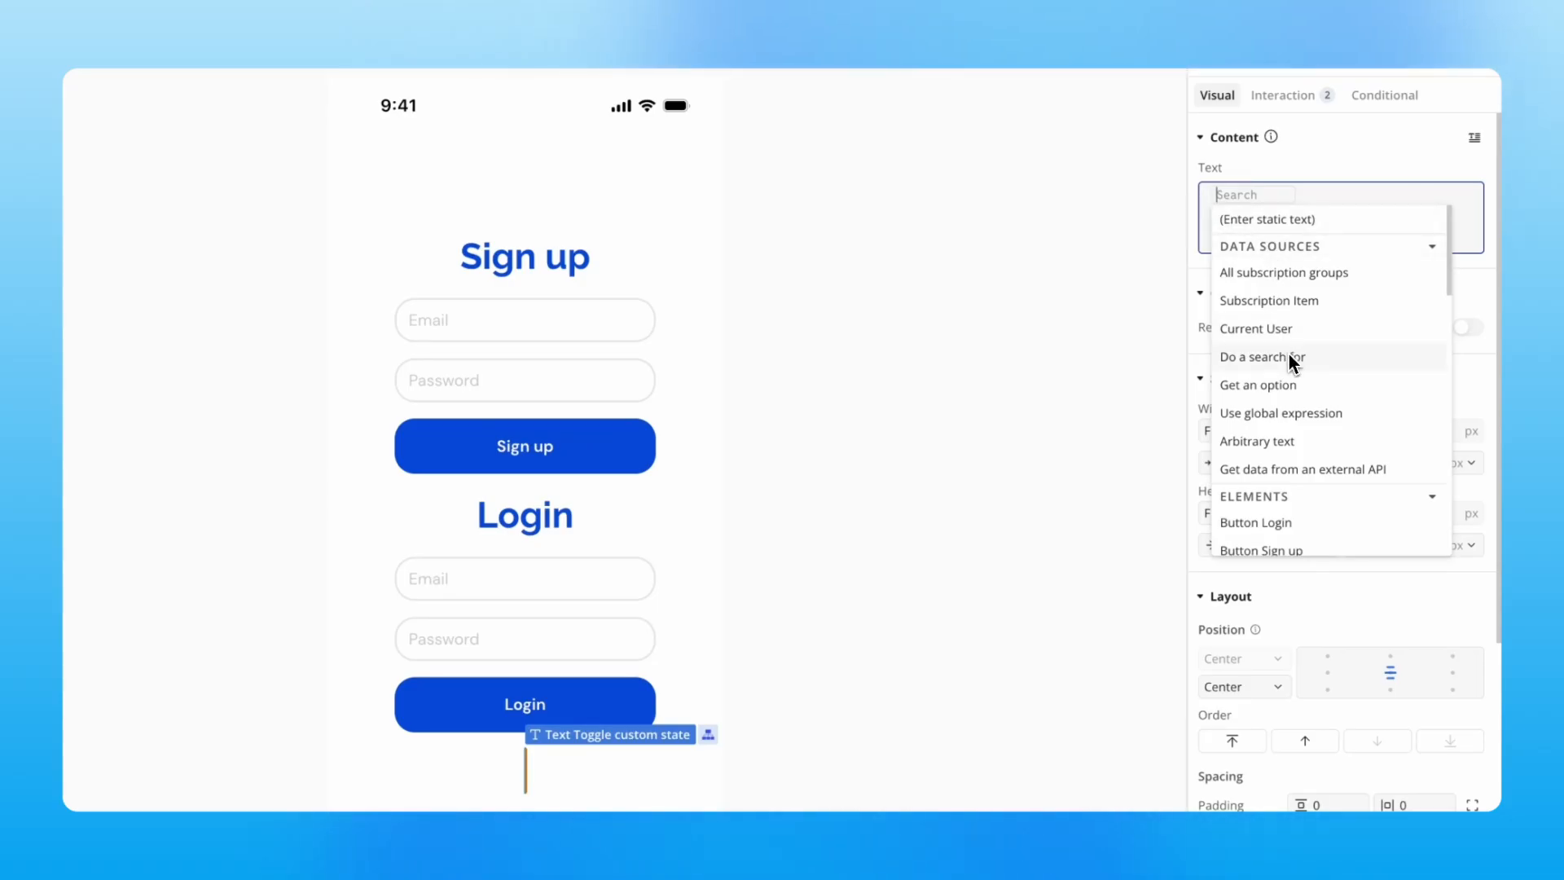
mouse_move(1288, 352)
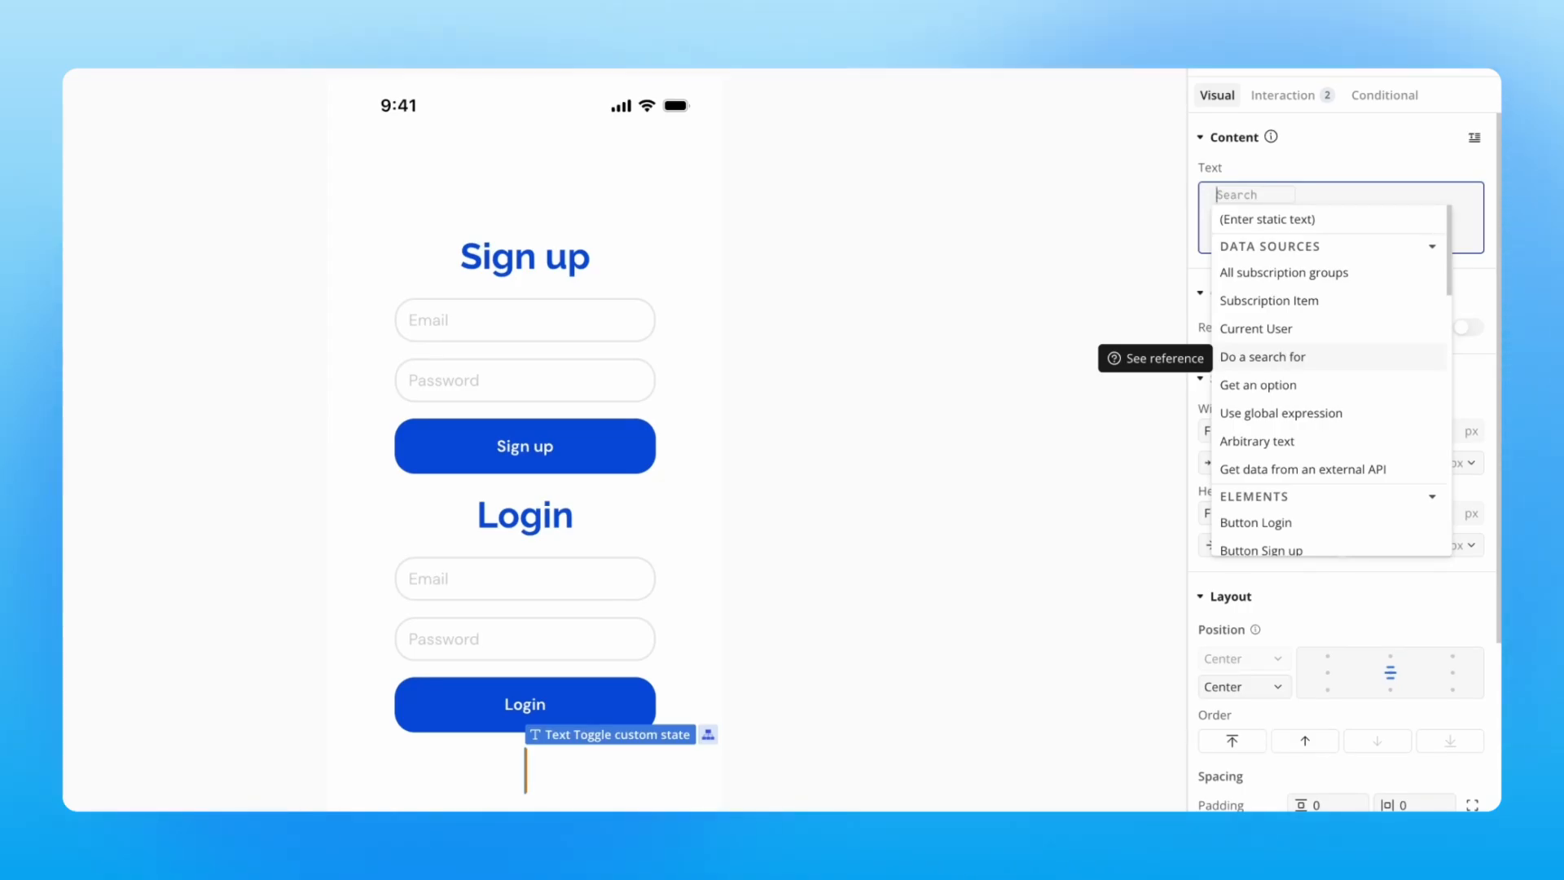
type("sign")
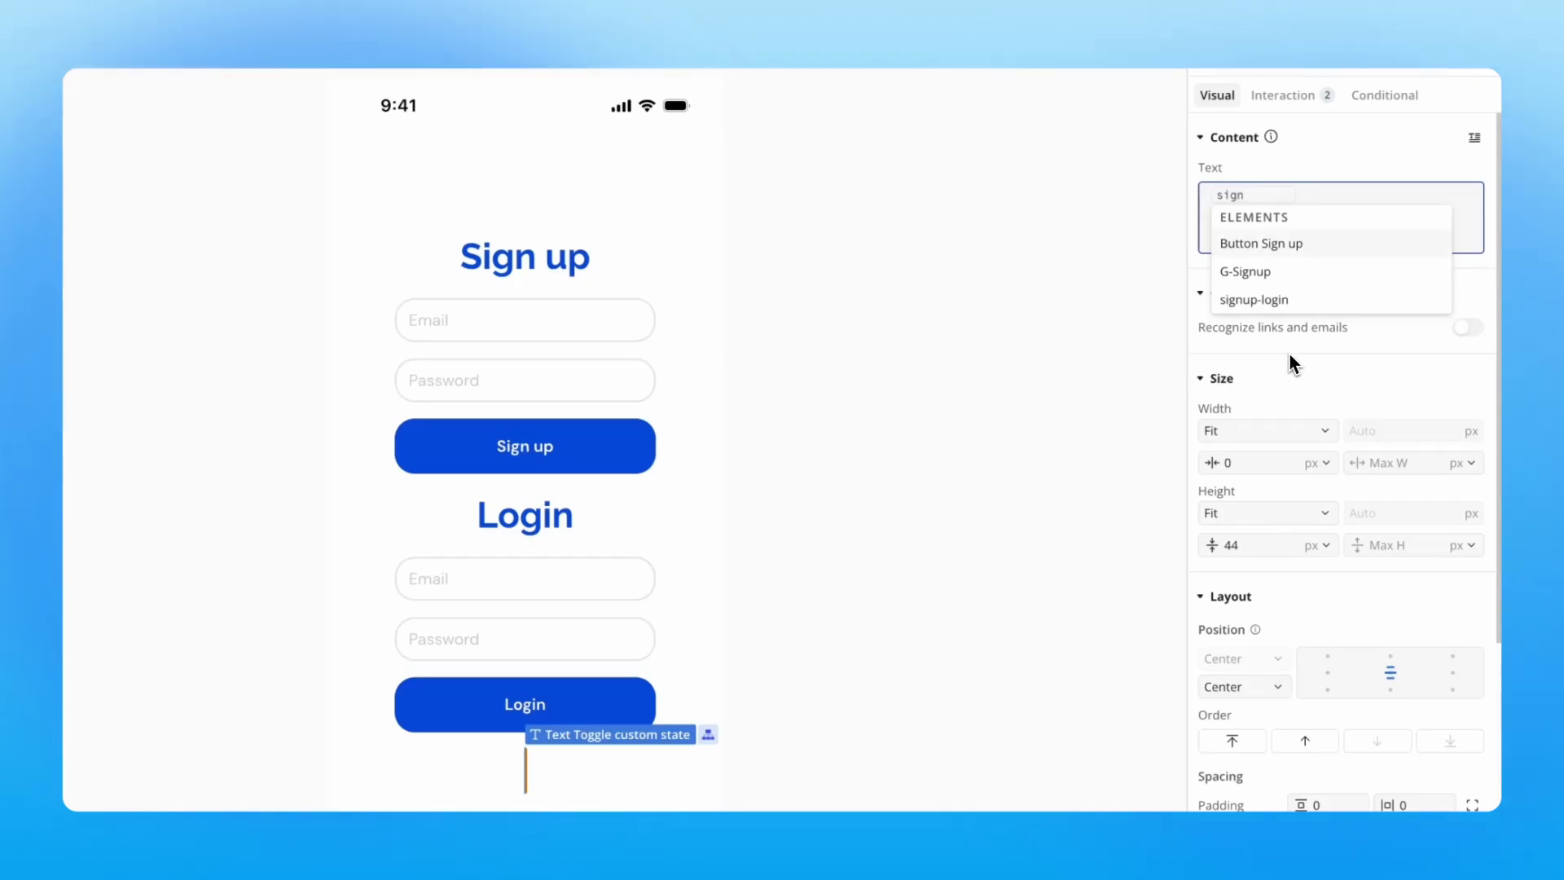
key("Down")
key("Return")
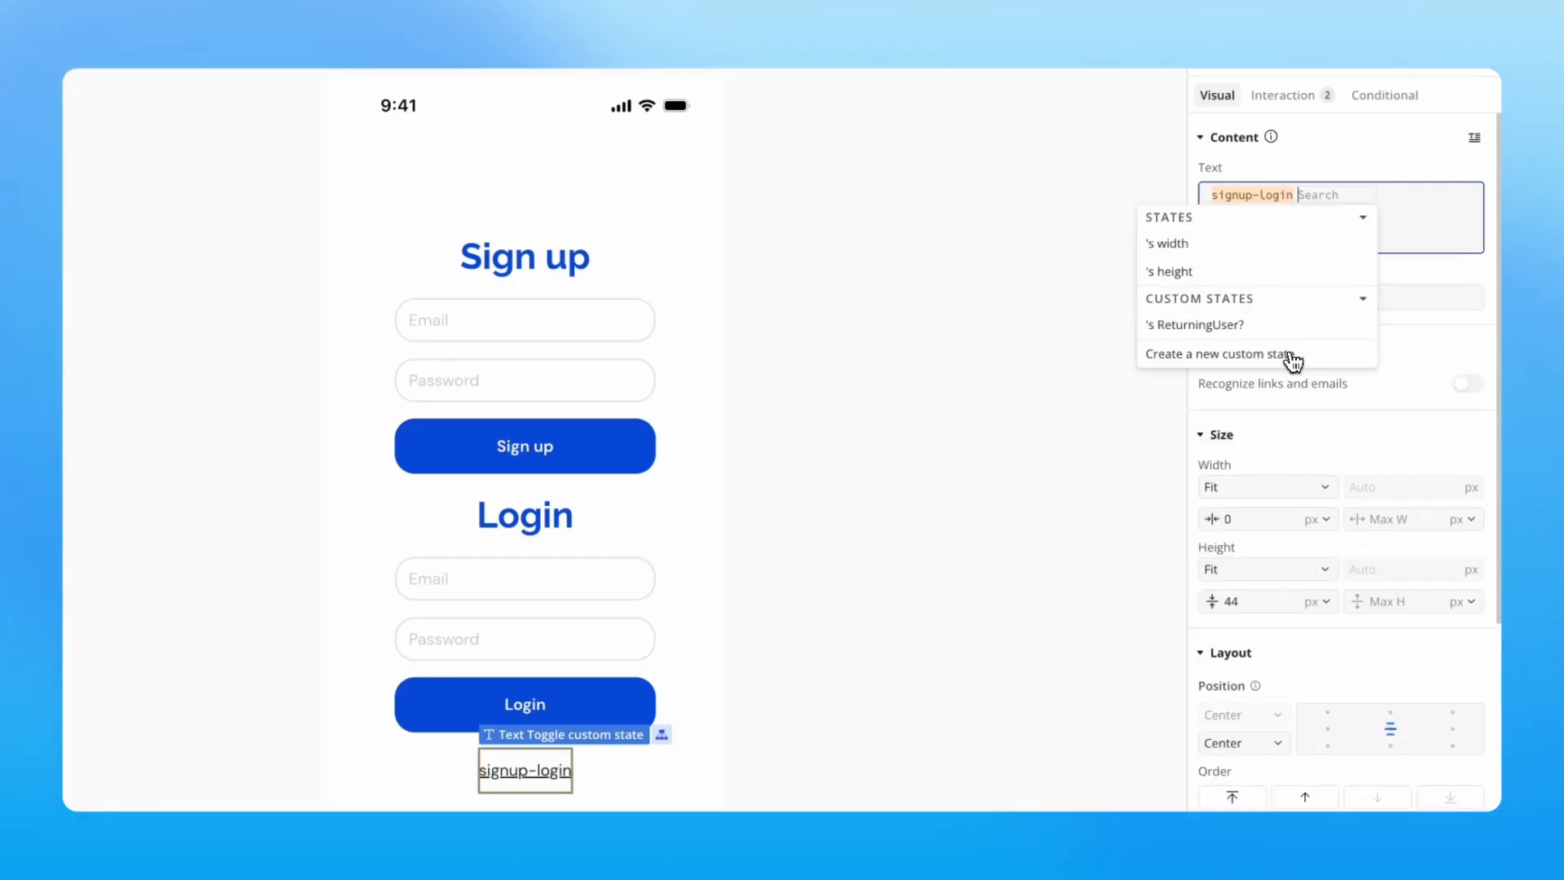
left_click(1238, 329)
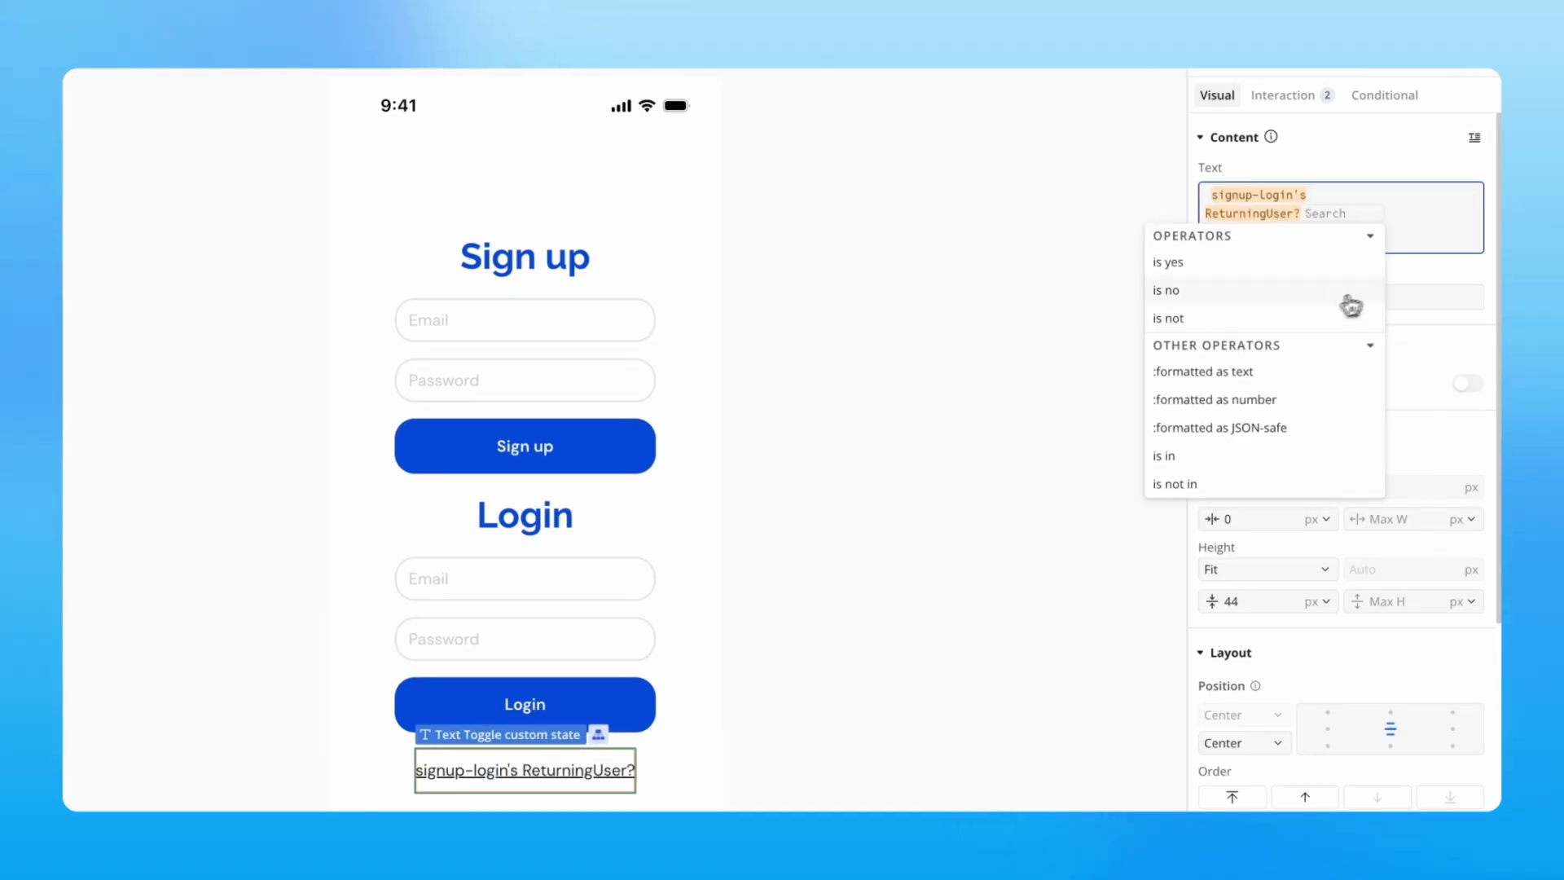
left_click(1411, 167)
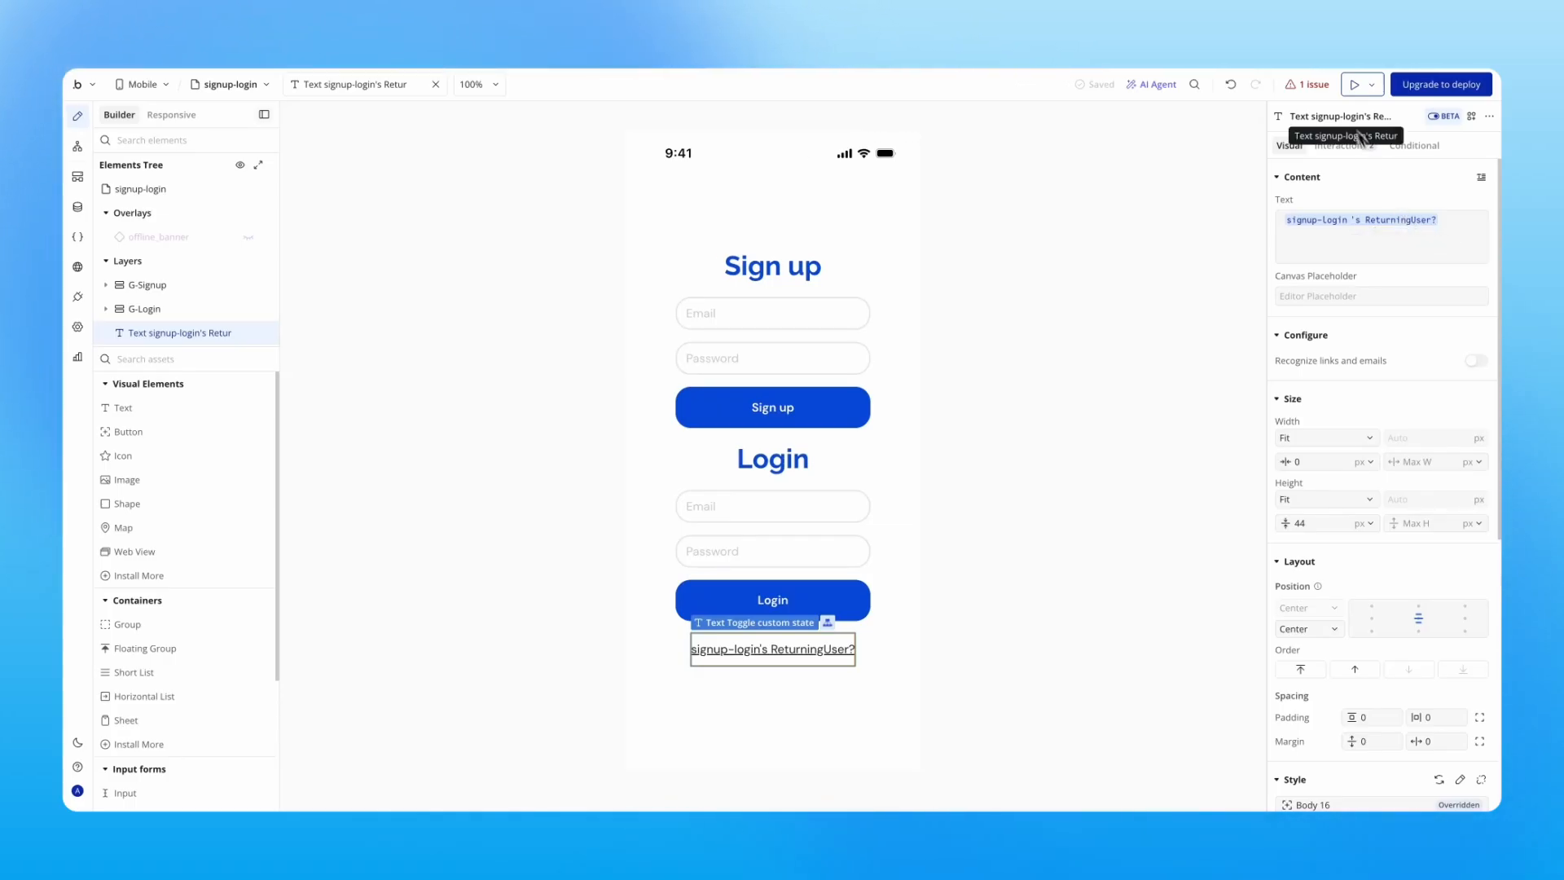
Preview the signup-login page and test the dynamic text by toggling the ReturningUser? state
left_click(1355, 84)
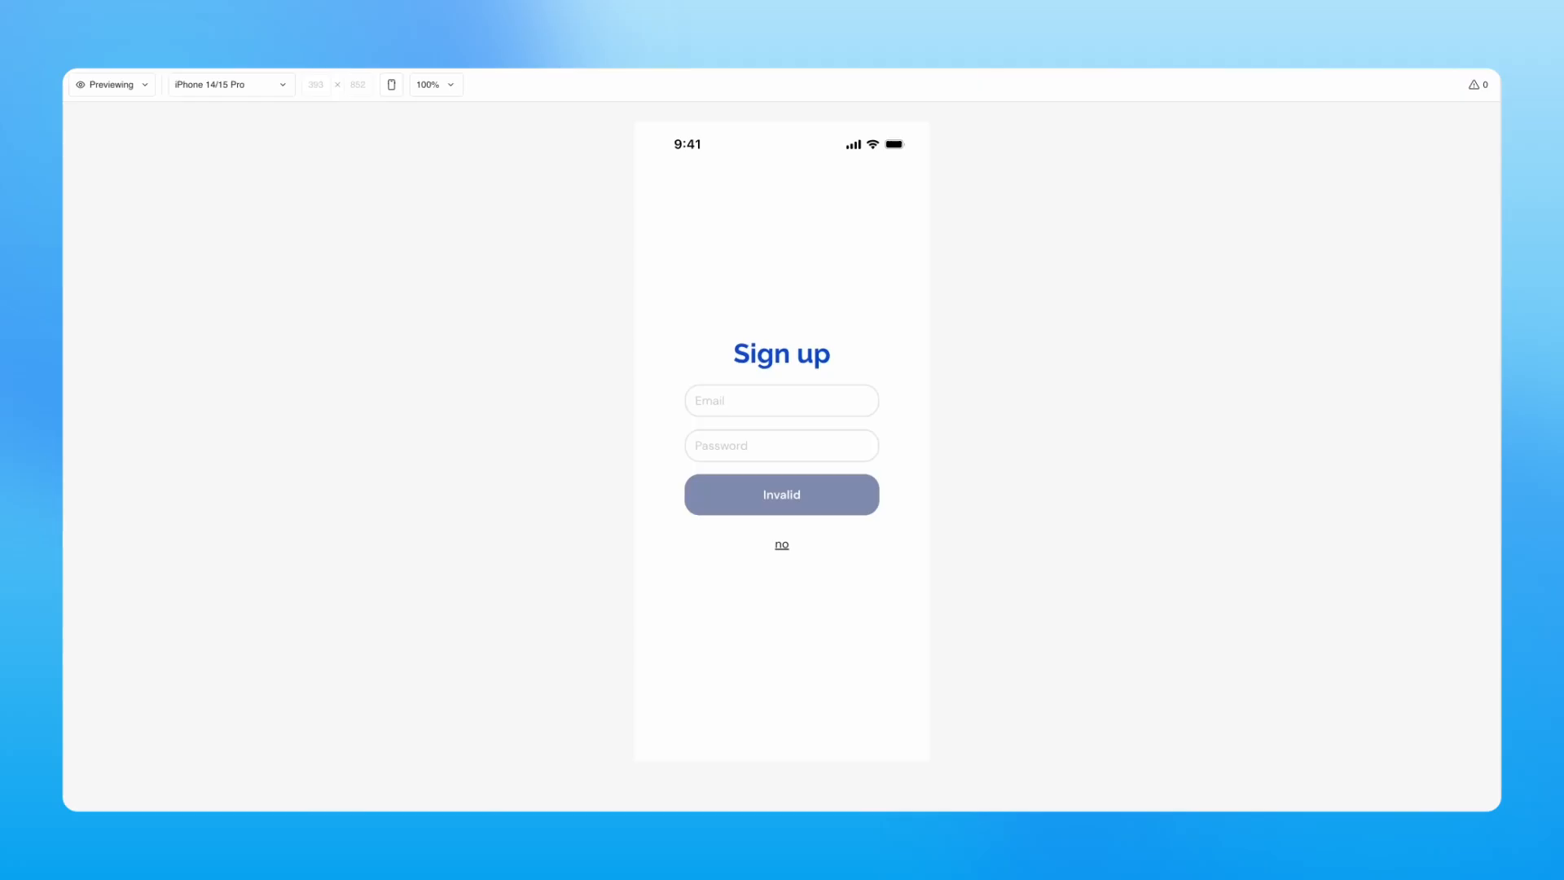
left_click(784, 548)
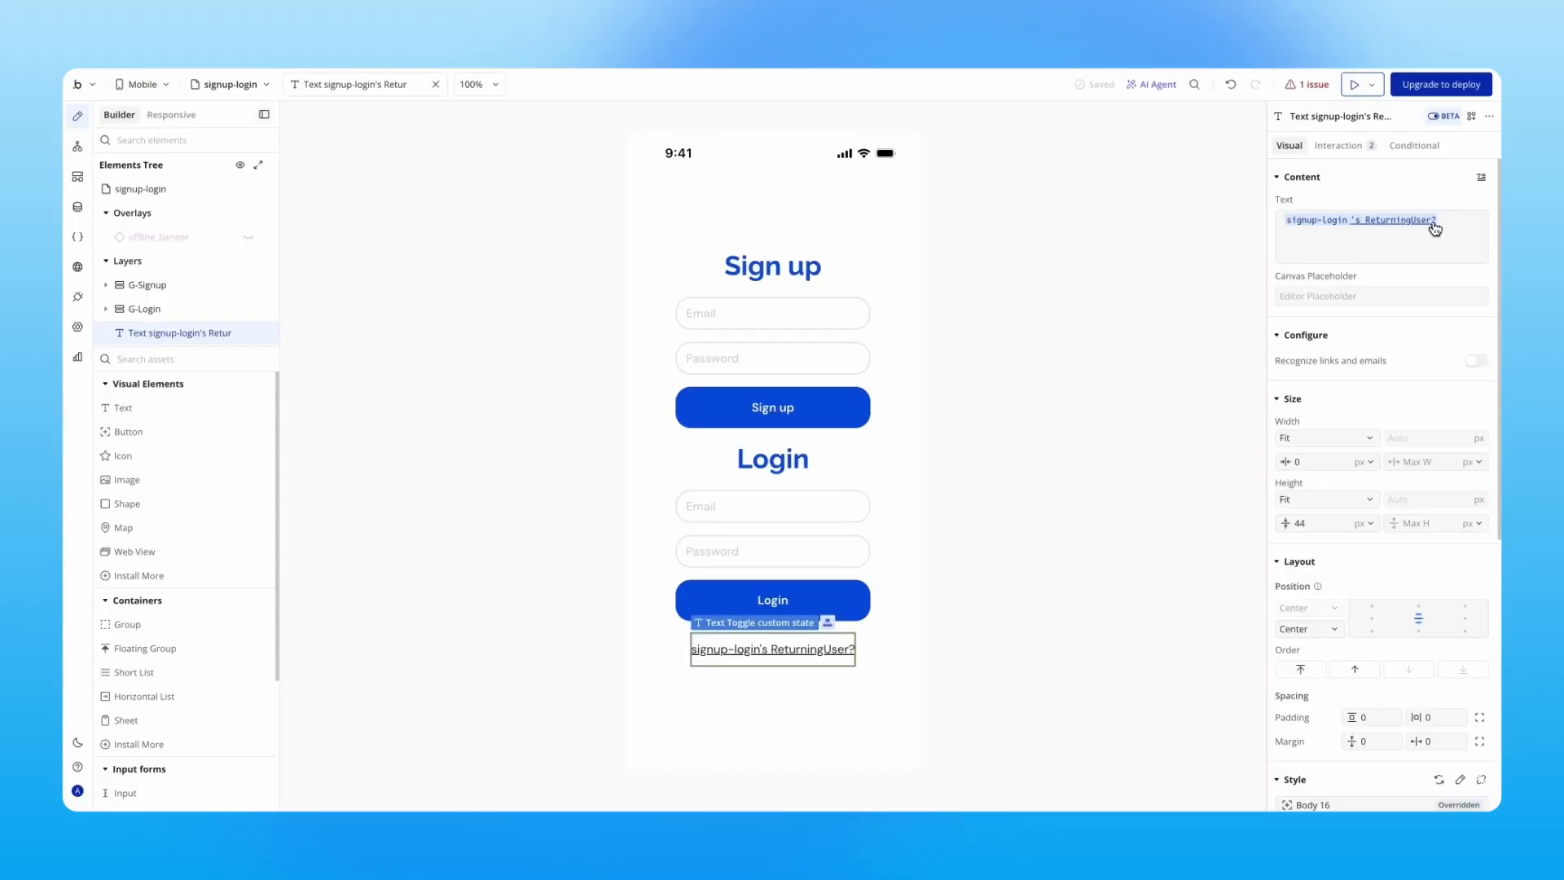
Extend the text's ReturningUser? expression with the :formatted as text operator
left_click(1402, 214)
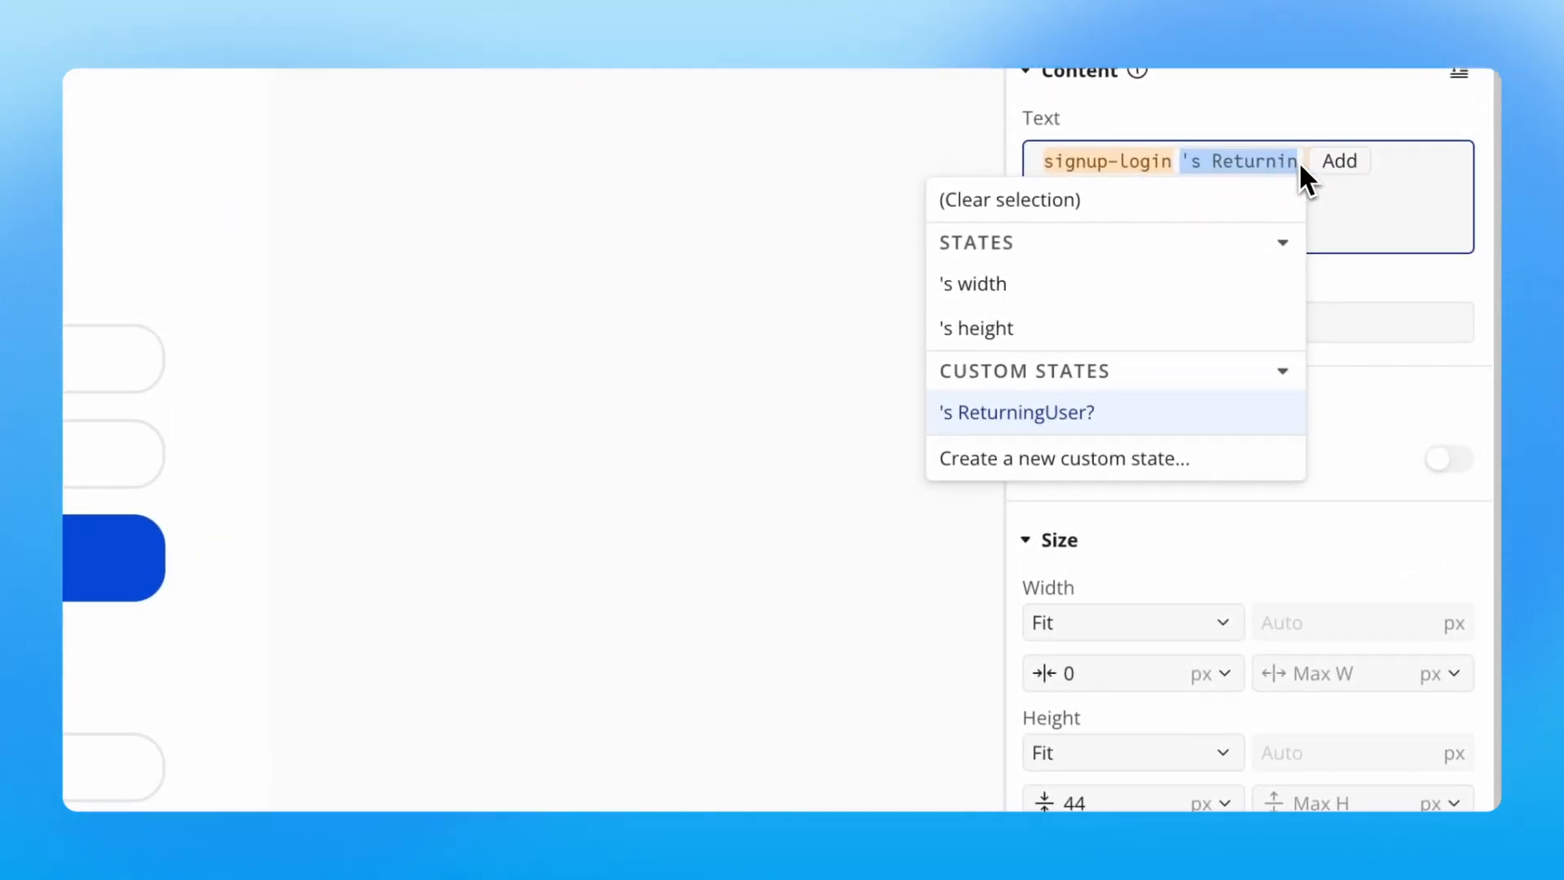
left_click(1343, 162)
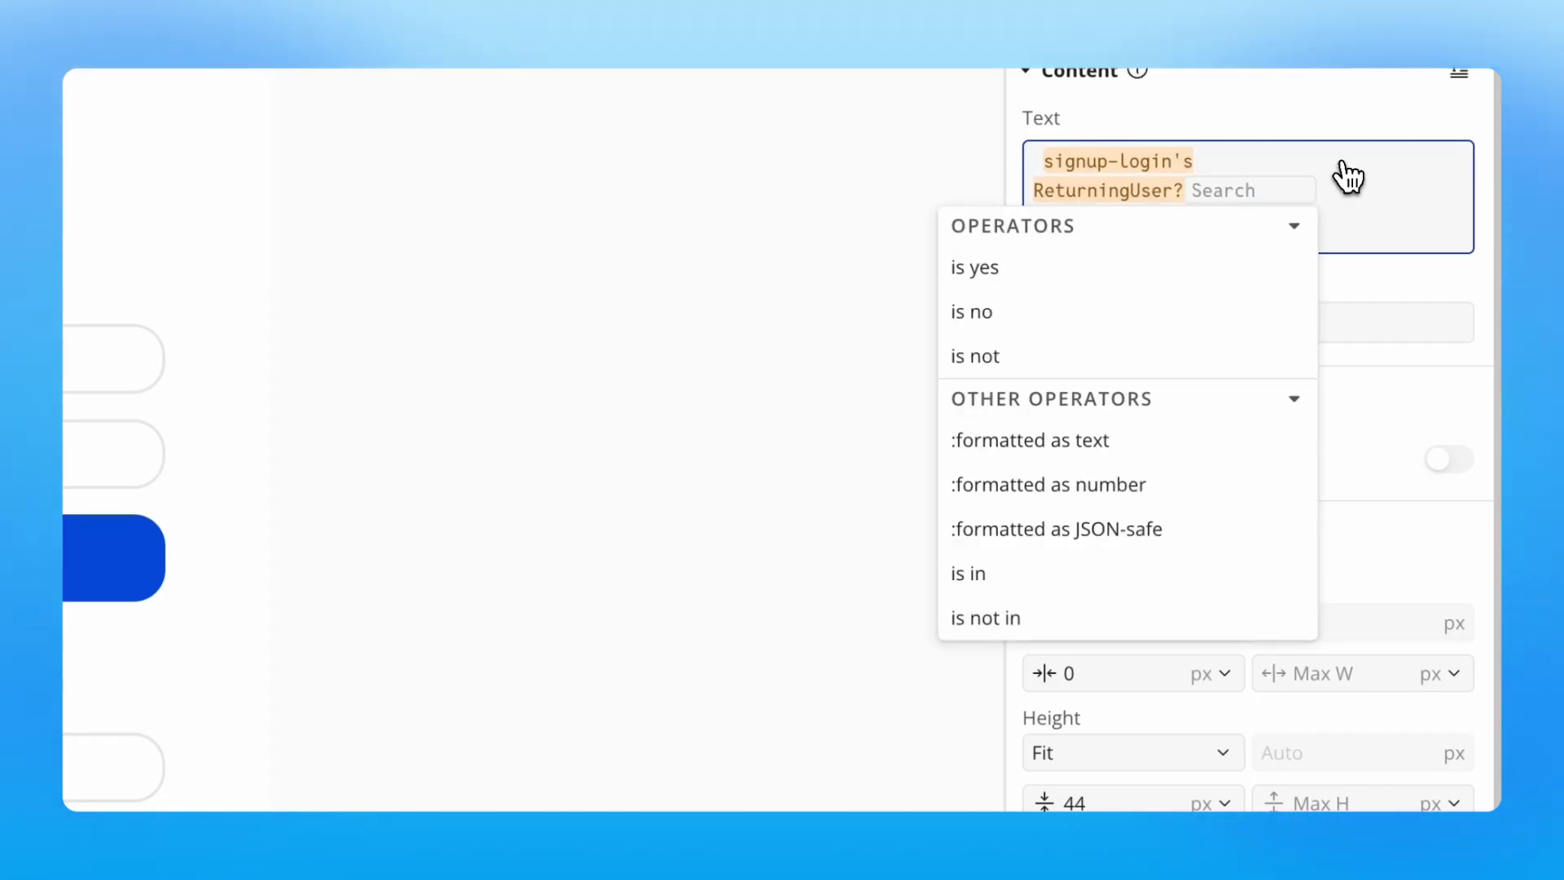
mouse_move(1138, 452)
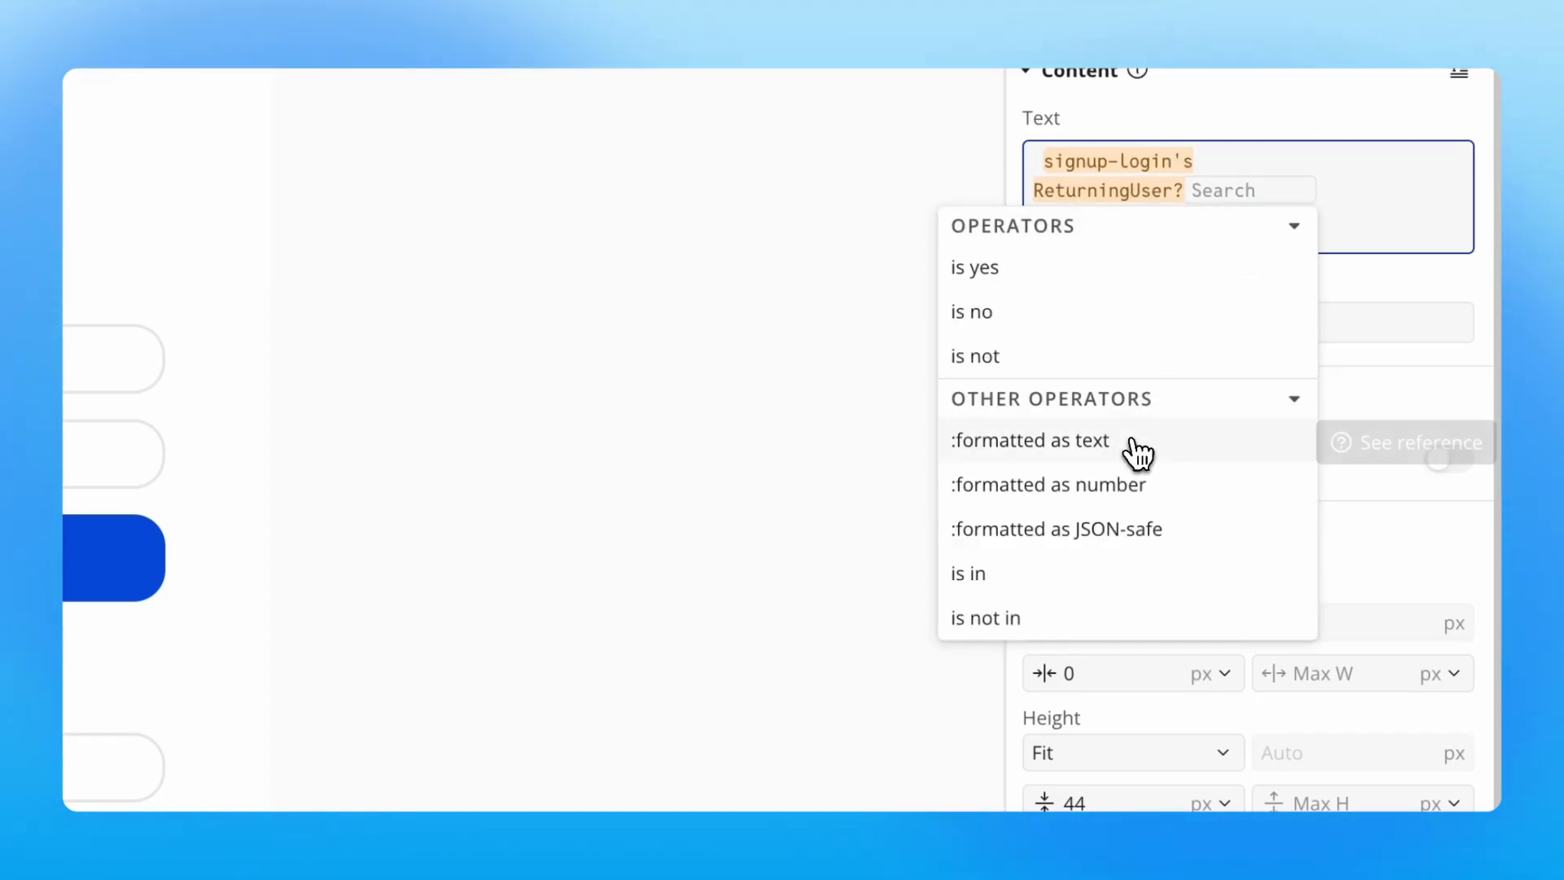
left_click(1138, 452)
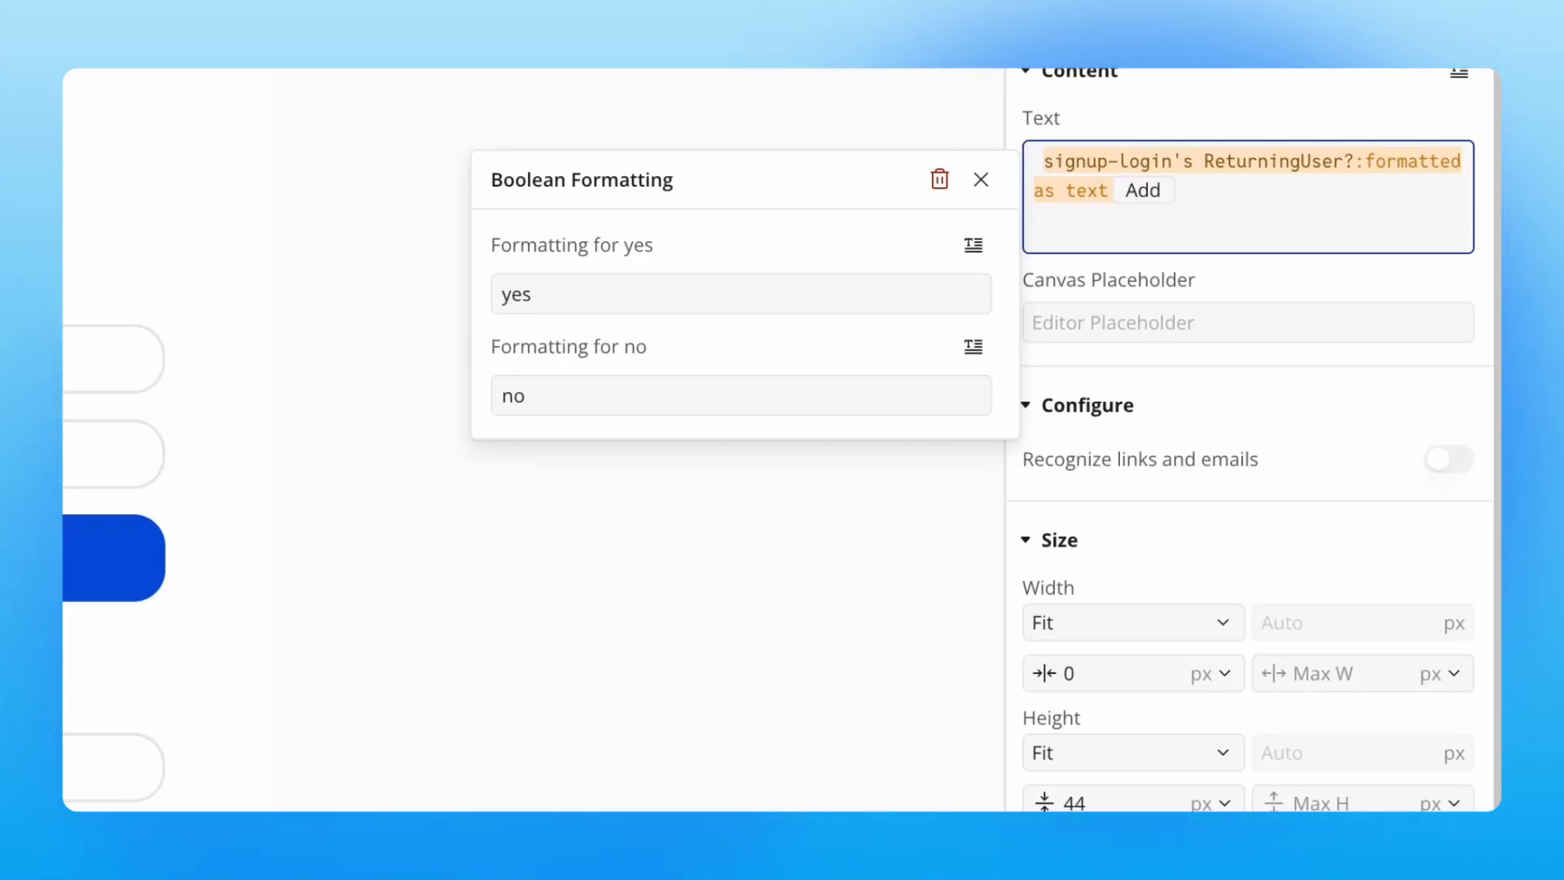
Set the boolean formatting to "Create a new account" for yes and "I already have an account" for no
left_click(784, 294)
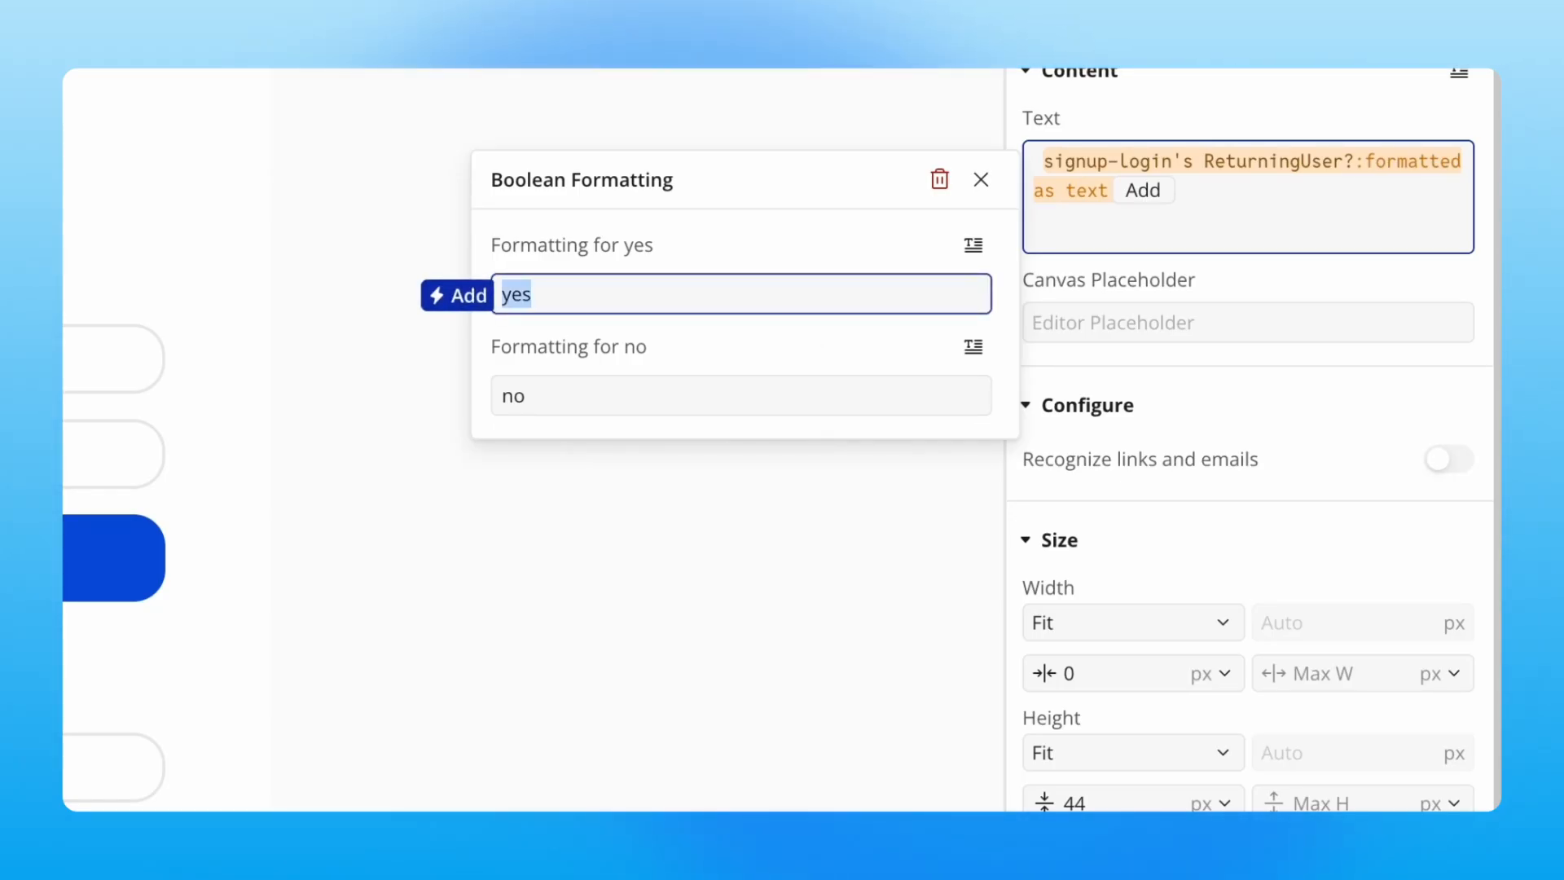
type("Cre")
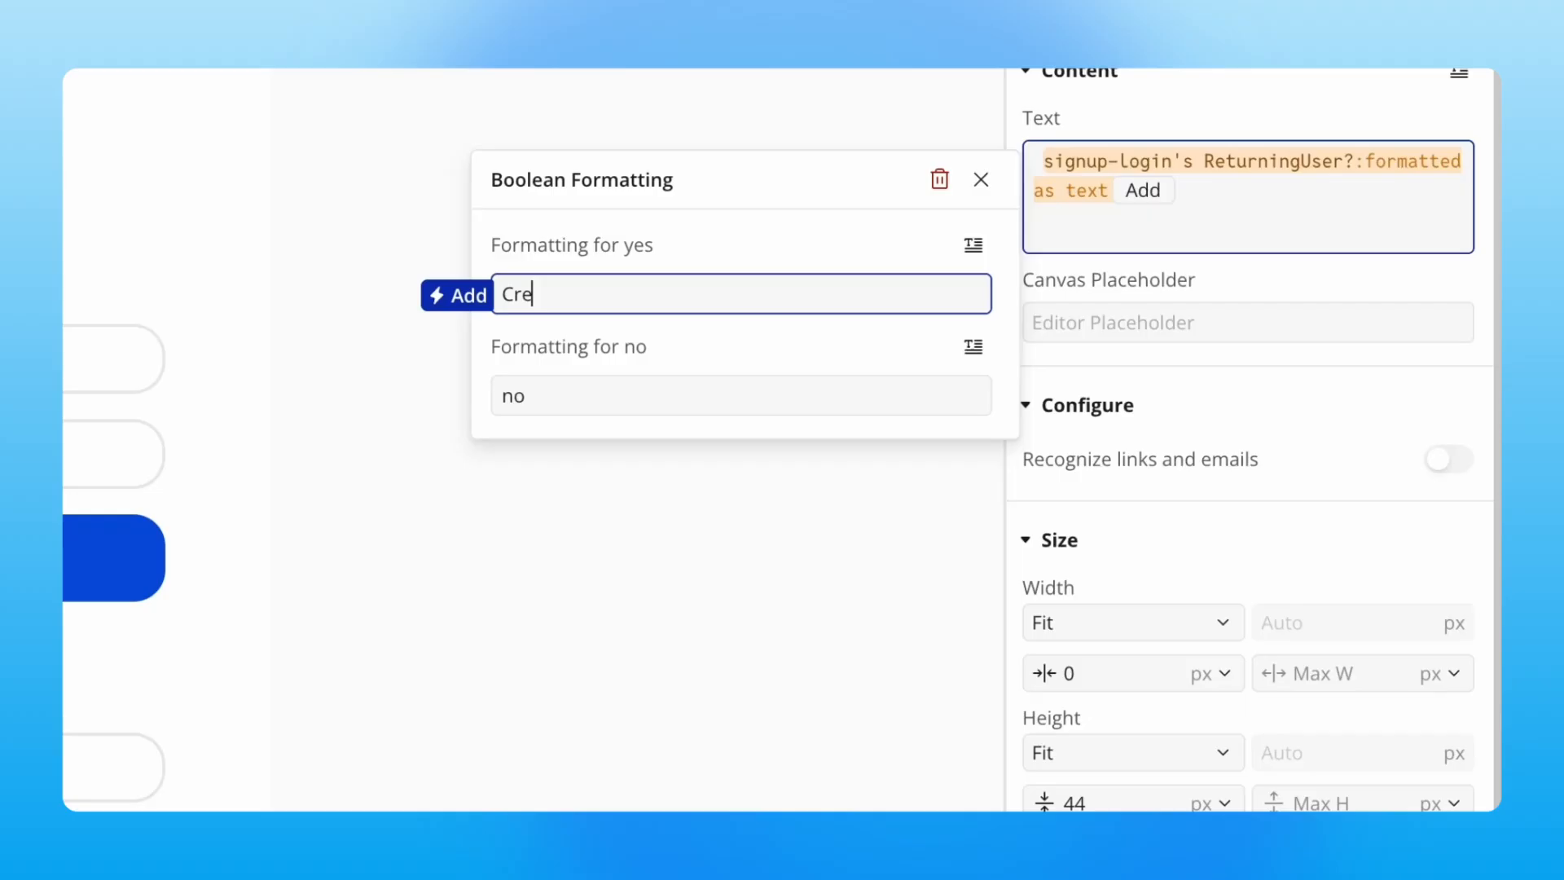
type("ate a new account")
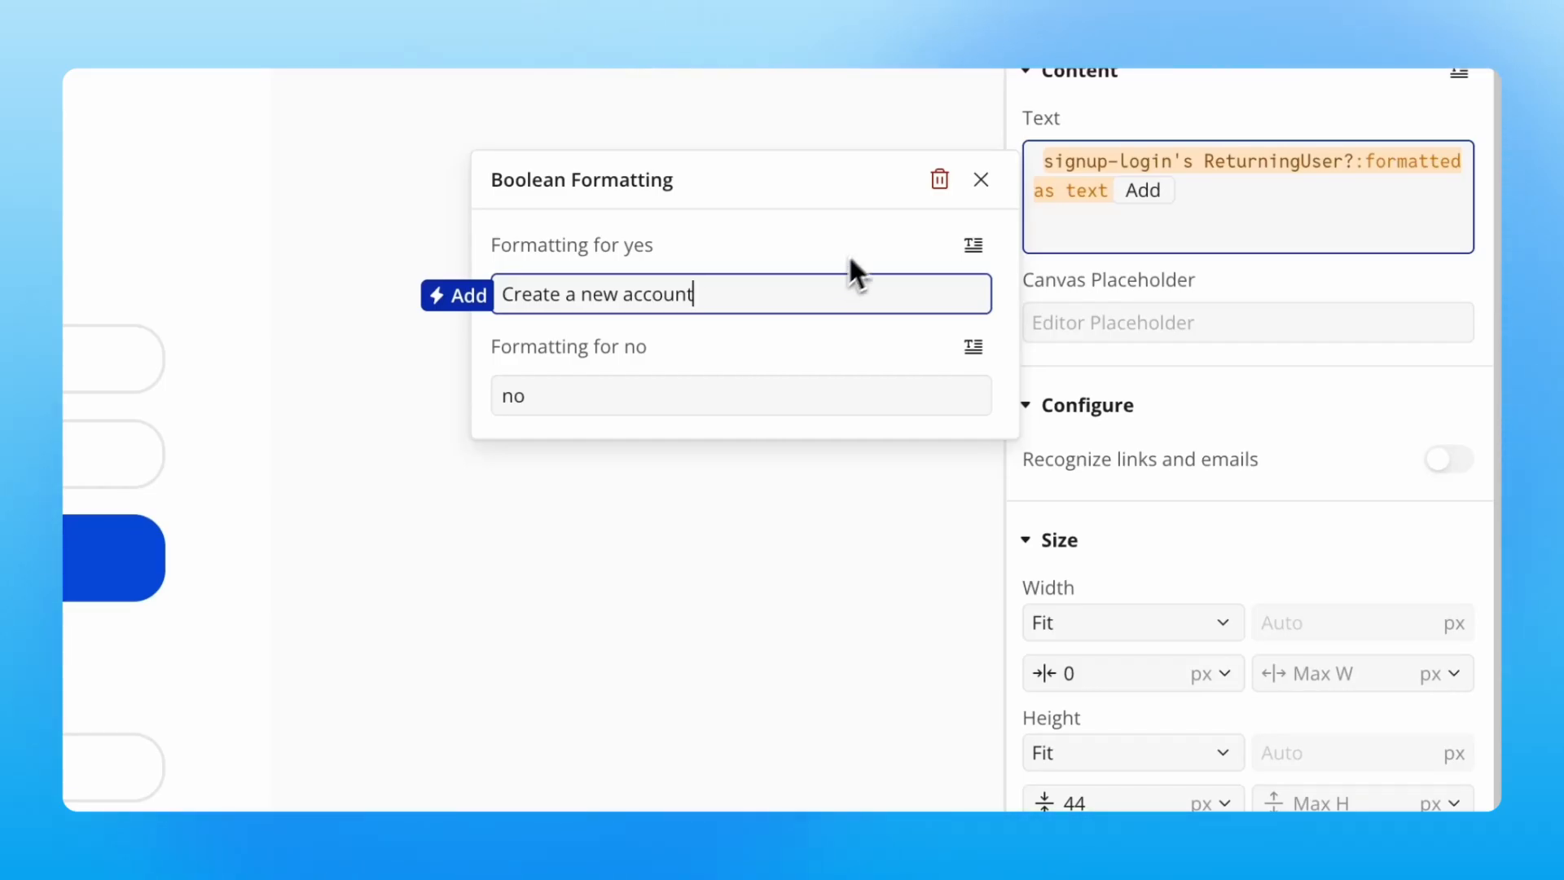
left_click(701, 396)
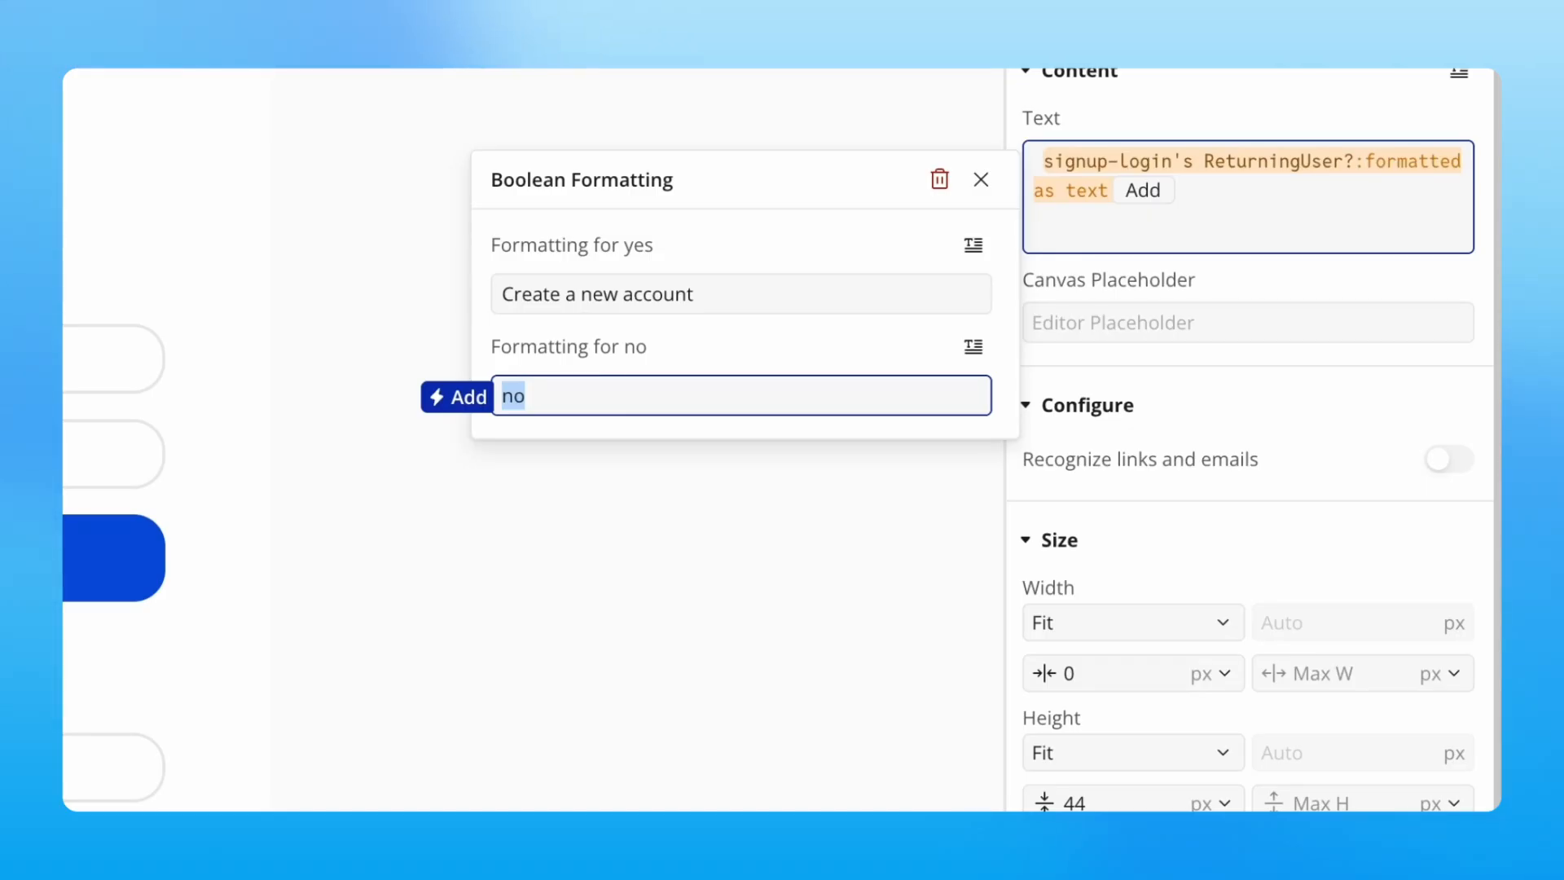
type("I already hag")
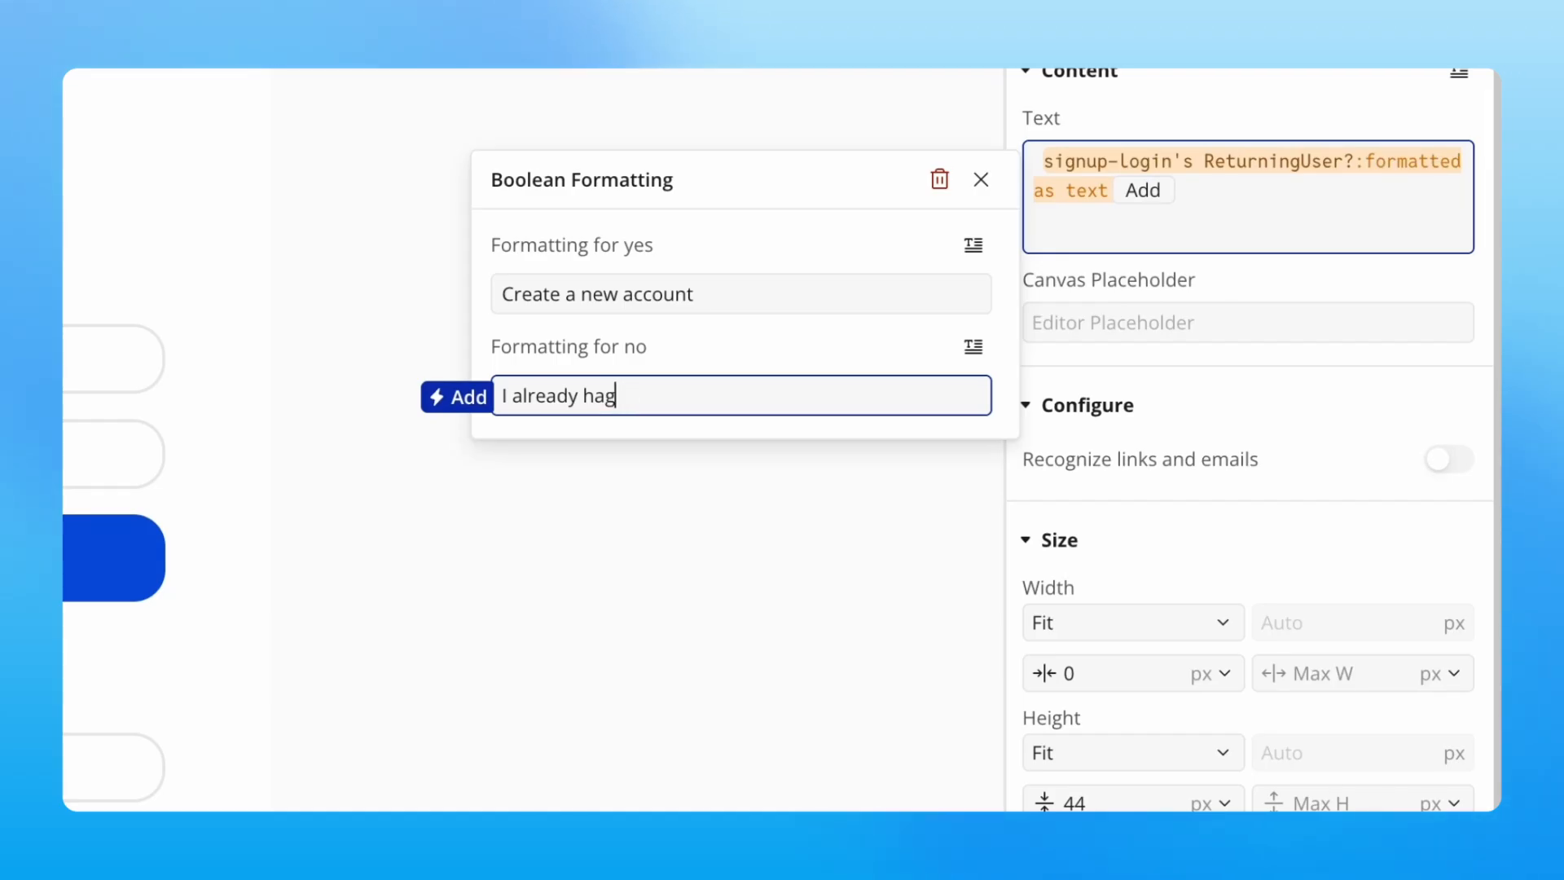
key("BackSpace")
type("ve an account")
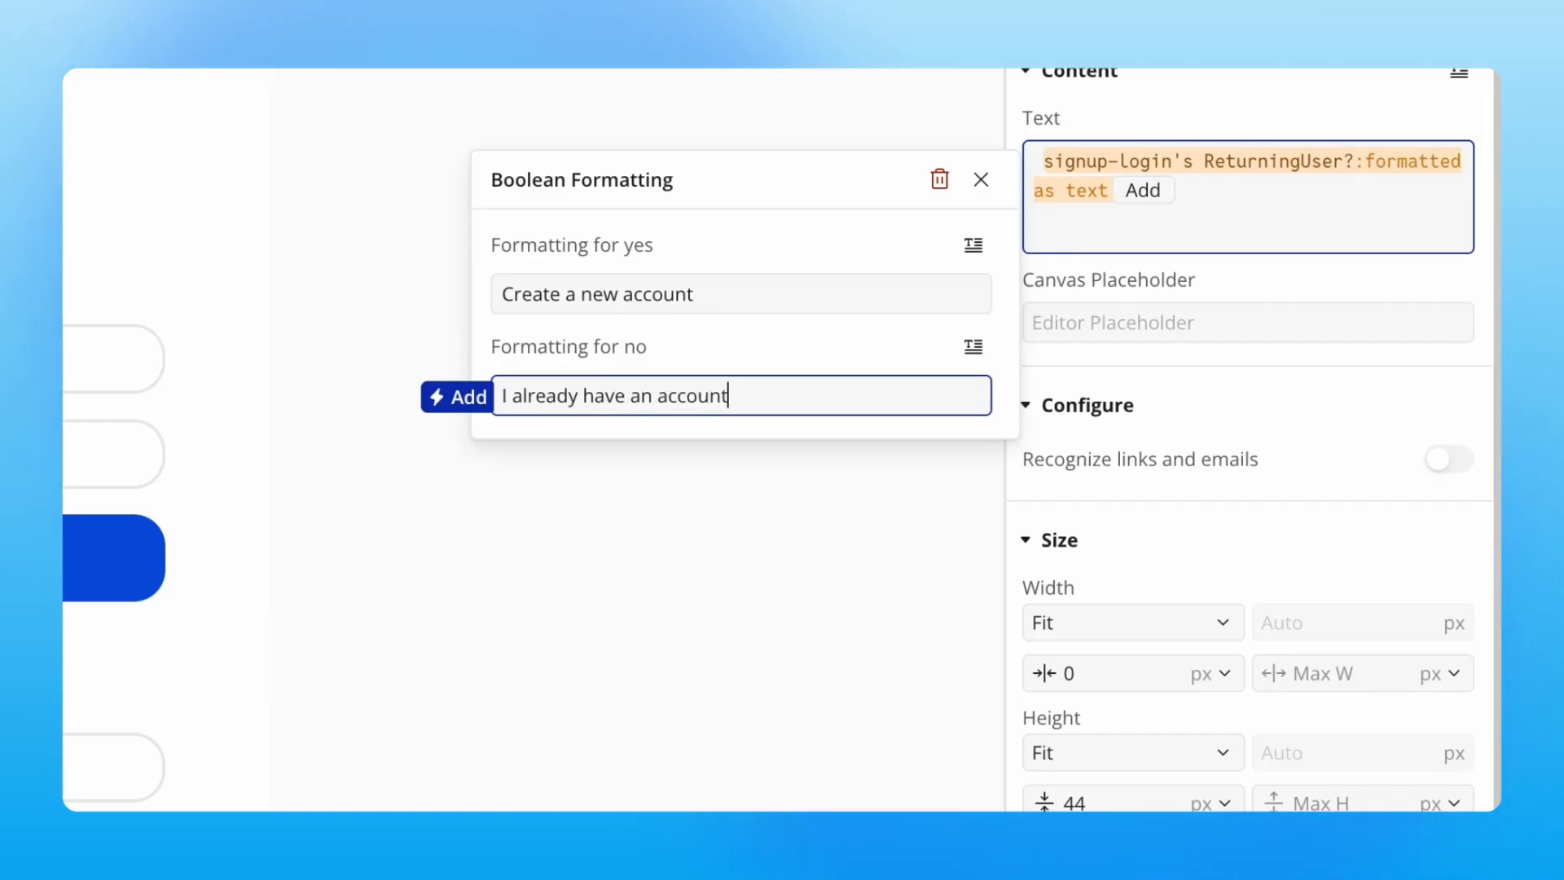
left_click(1115, 370)
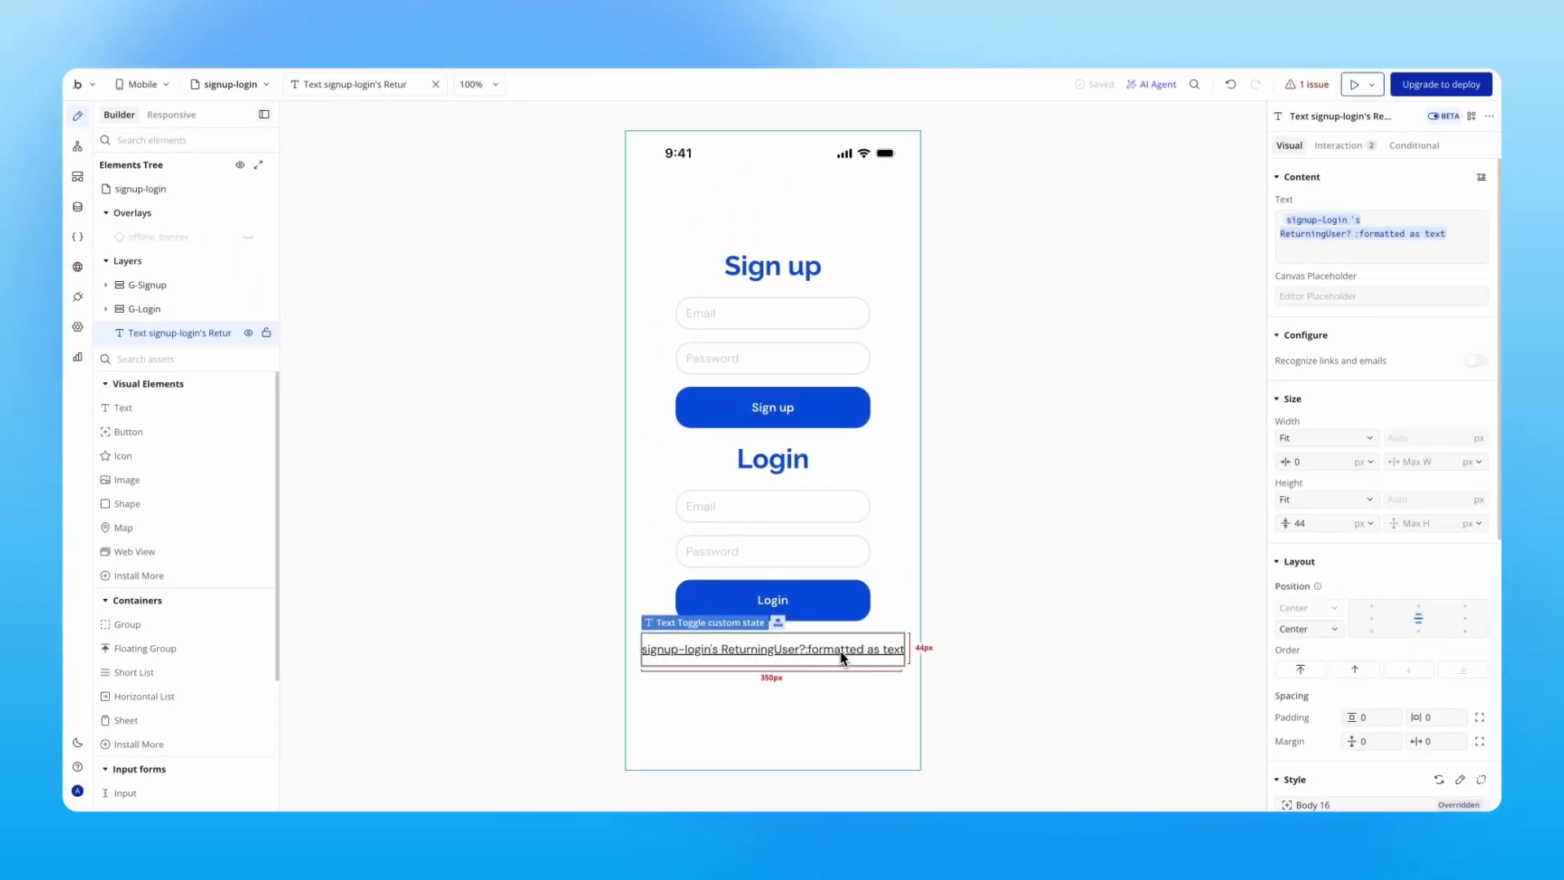
Set the toggle text's canvas placeholder to "I already have an account"
left_click(1337, 297)
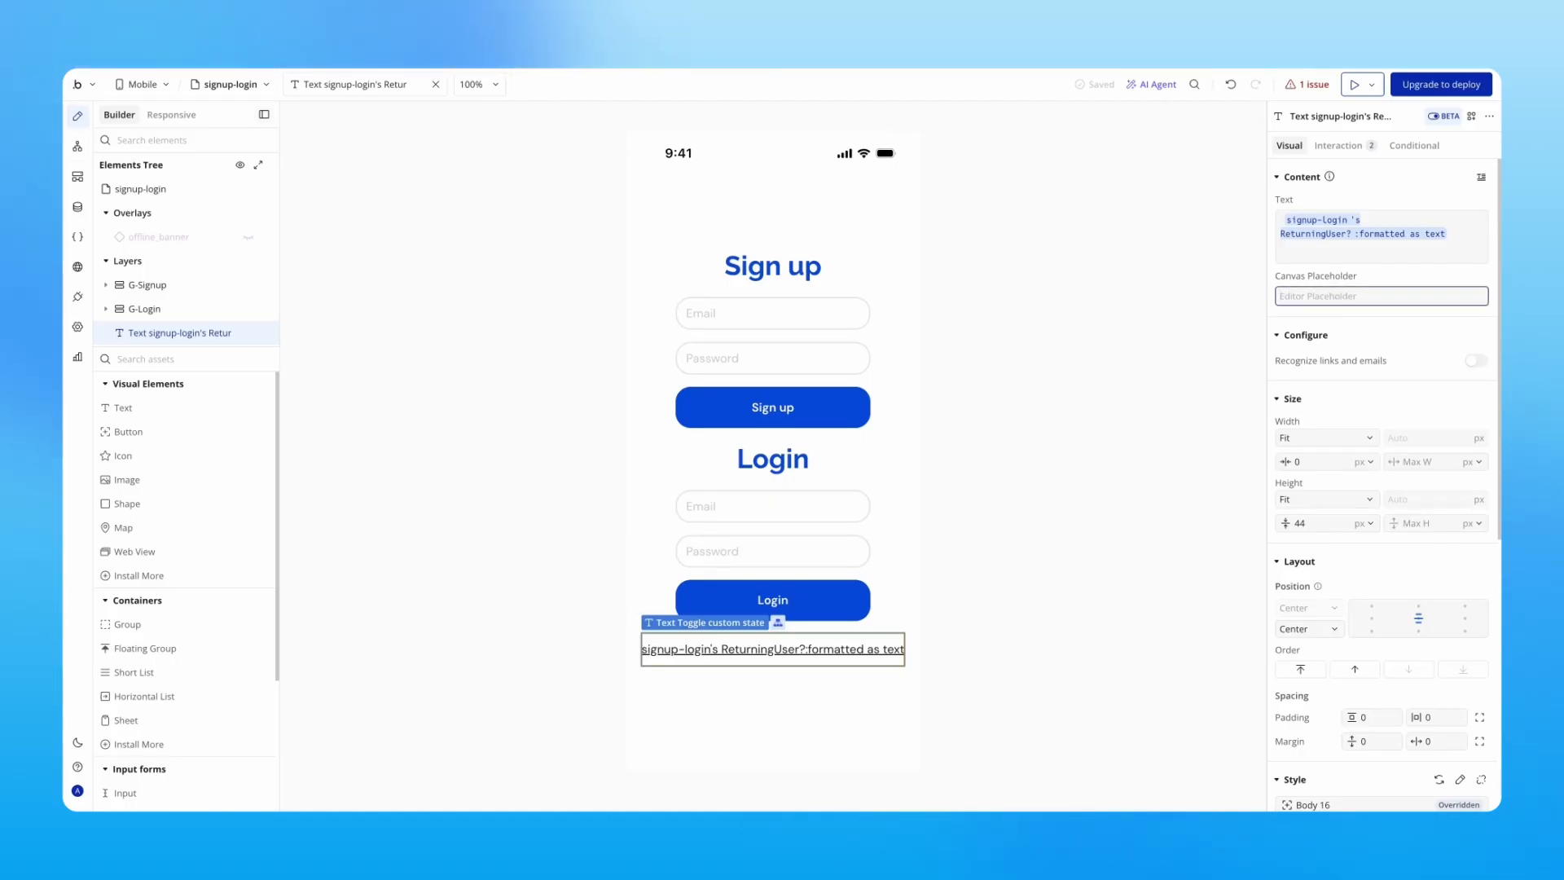
type("I already ha")
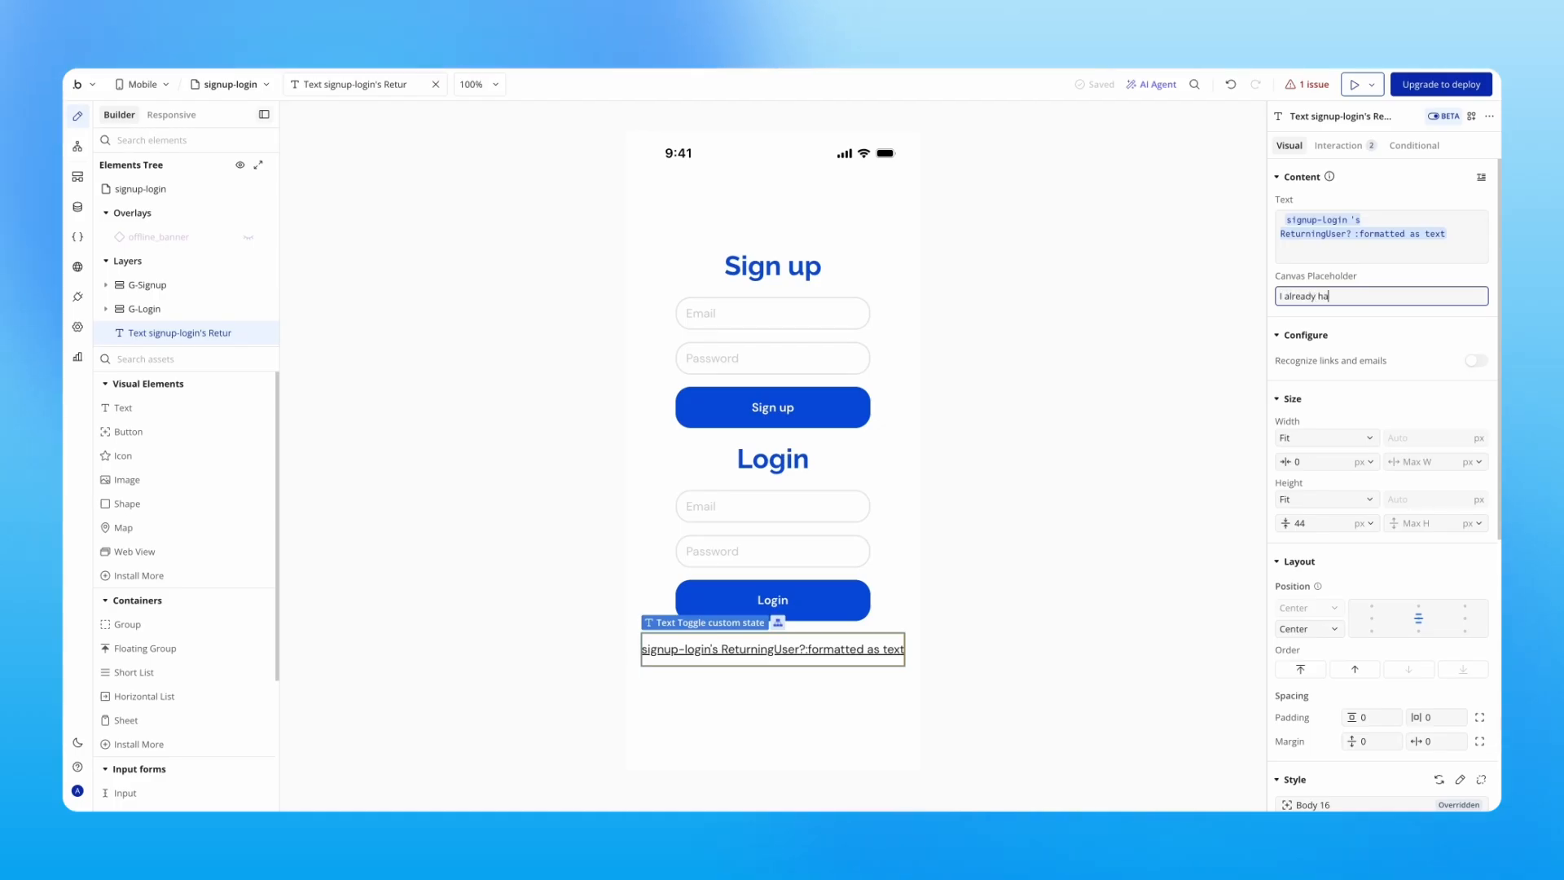
type("ve an account")
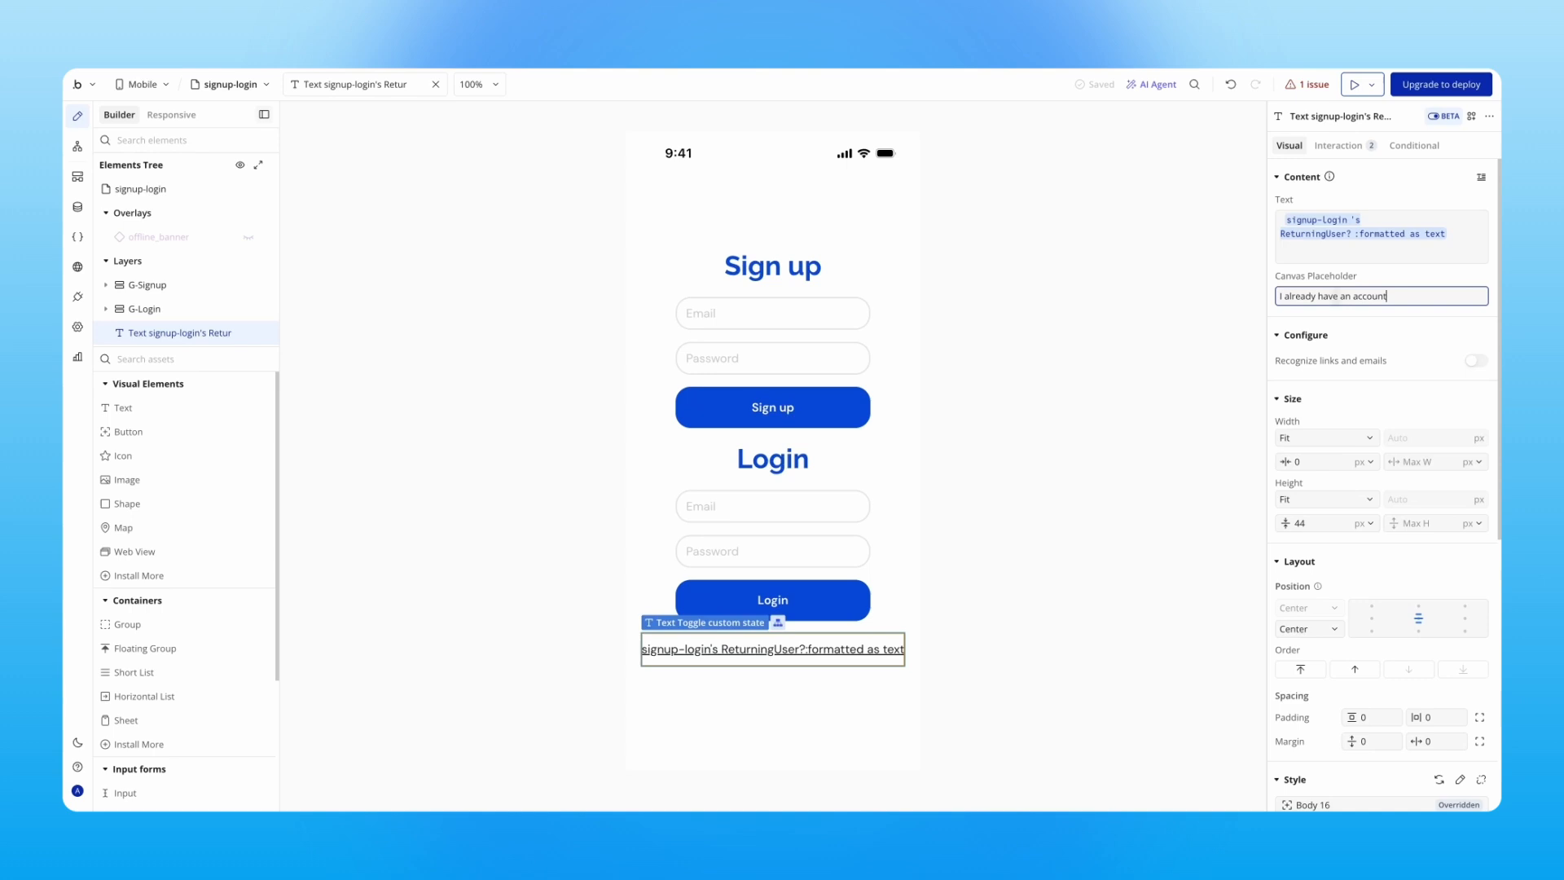
left_click(1336, 311)
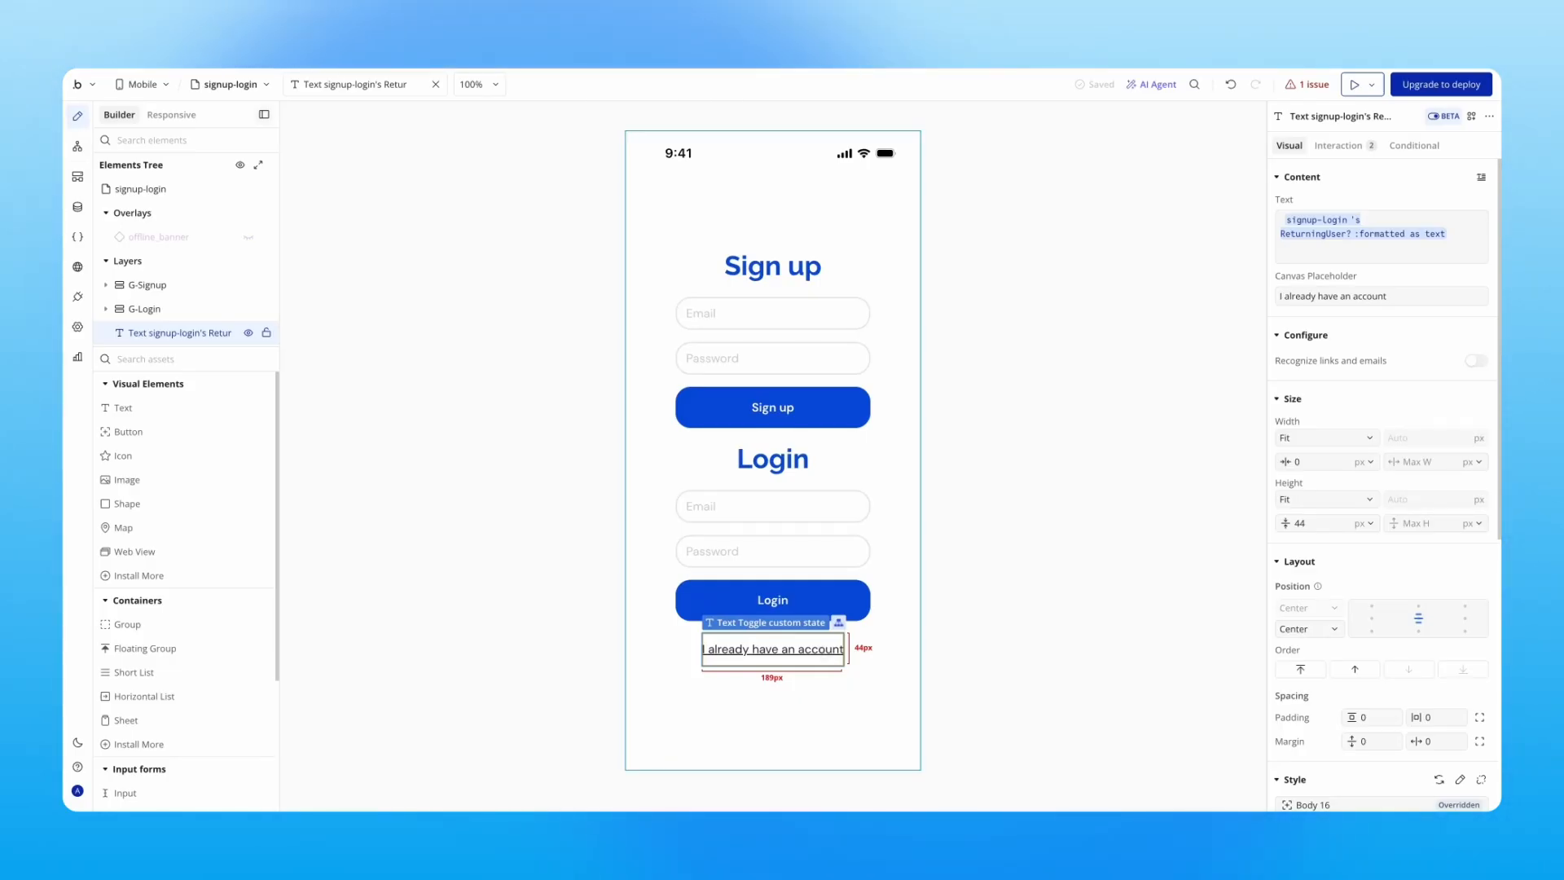
Review the text's boolean formatting, and preview the page to test switching between the sign-up and login groups with the dynamic text
left_click(1388, 237)
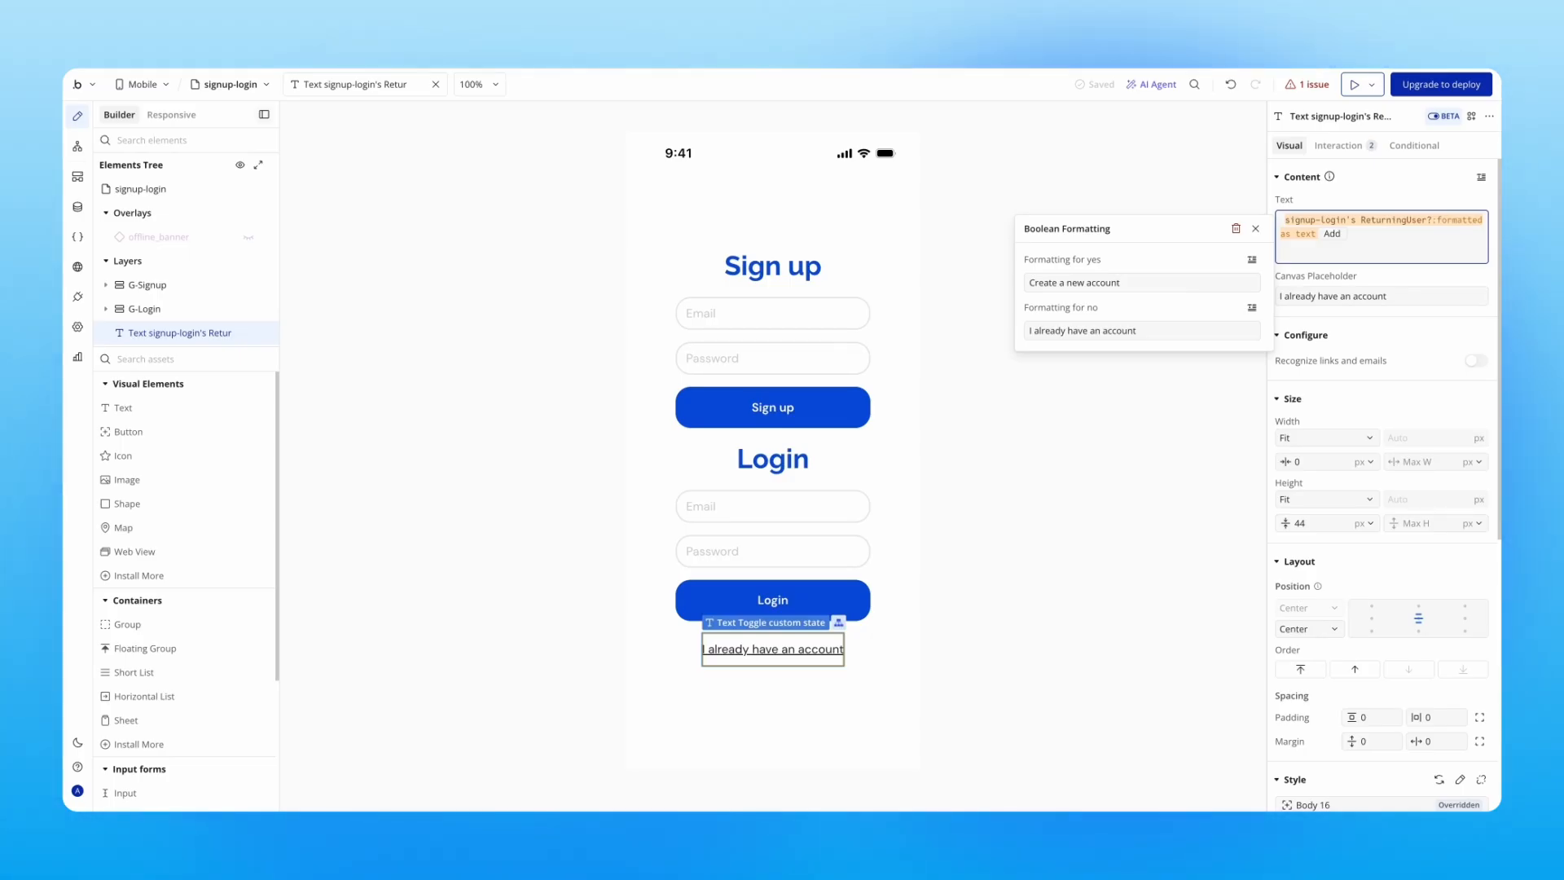
left_click(1164, 281)
left_click(1164, 282)
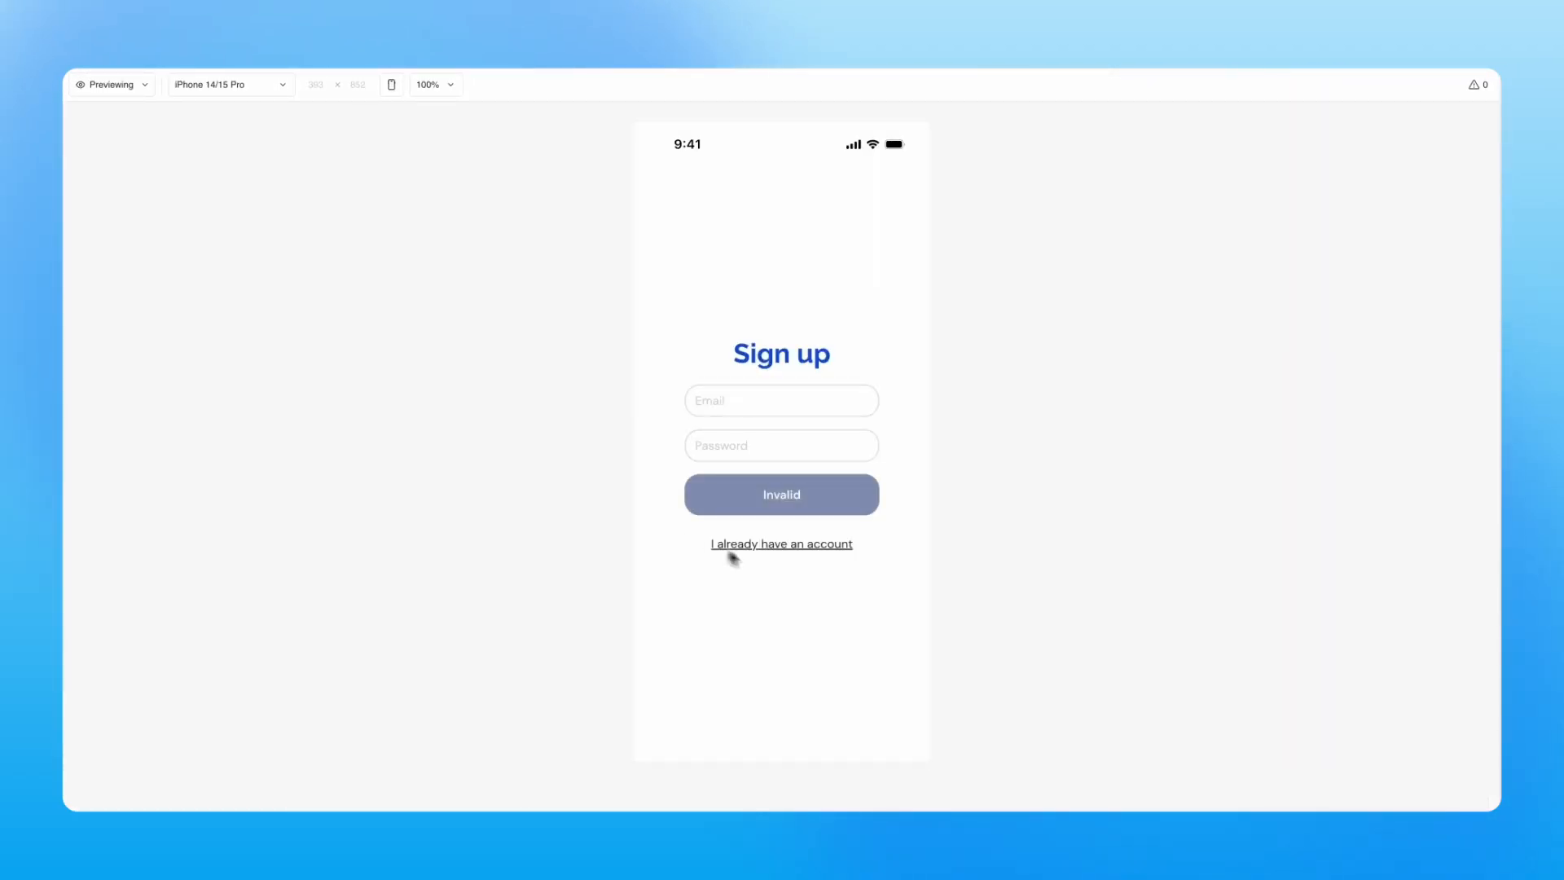
left_click(808, 546)
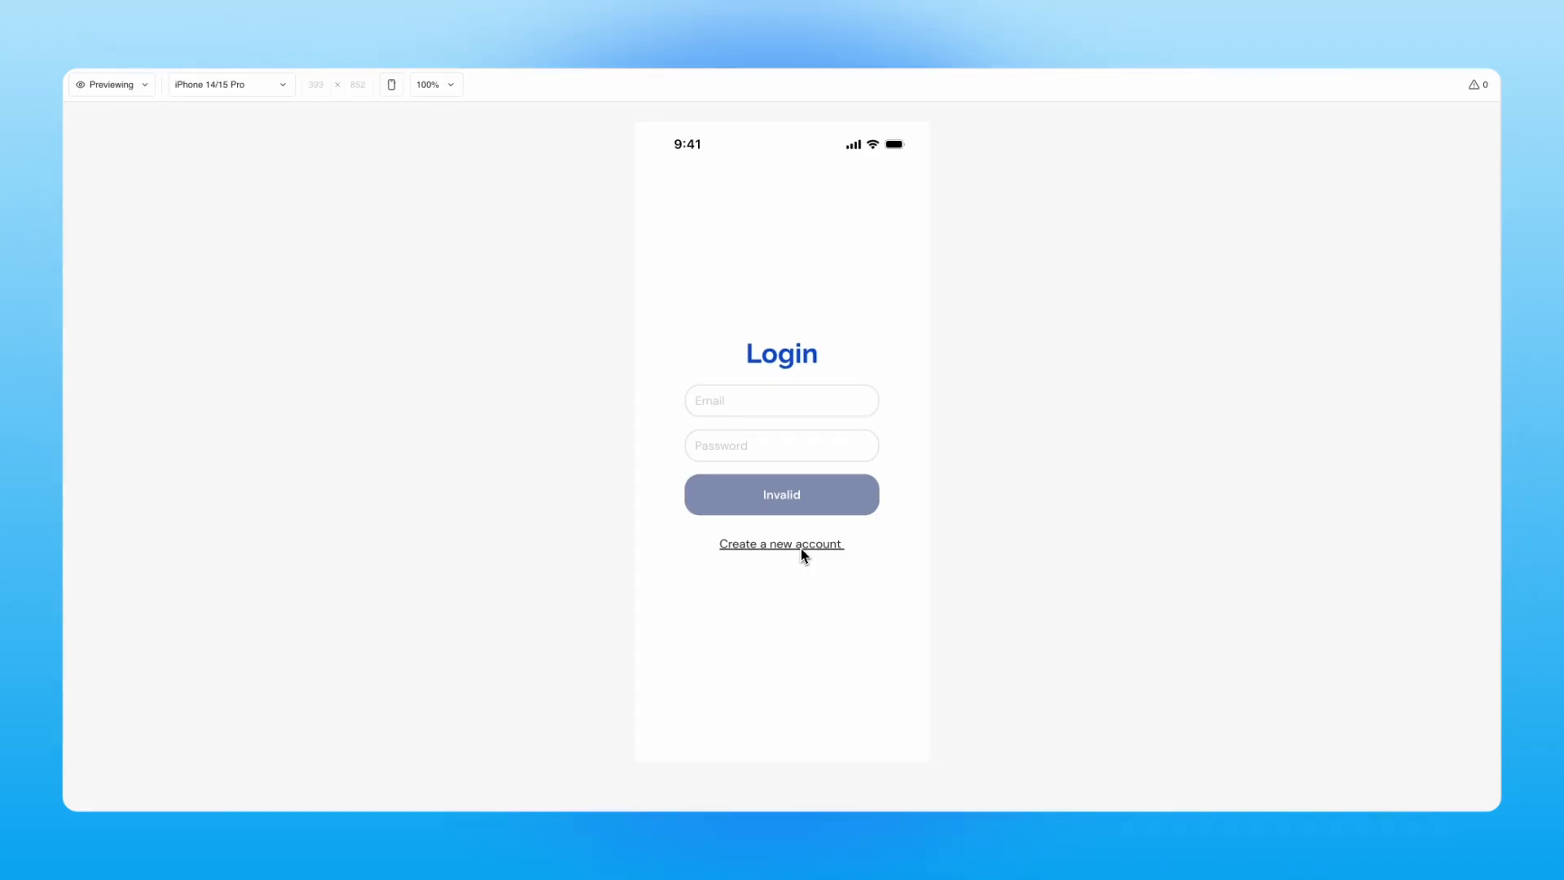
left_click(801, 551)
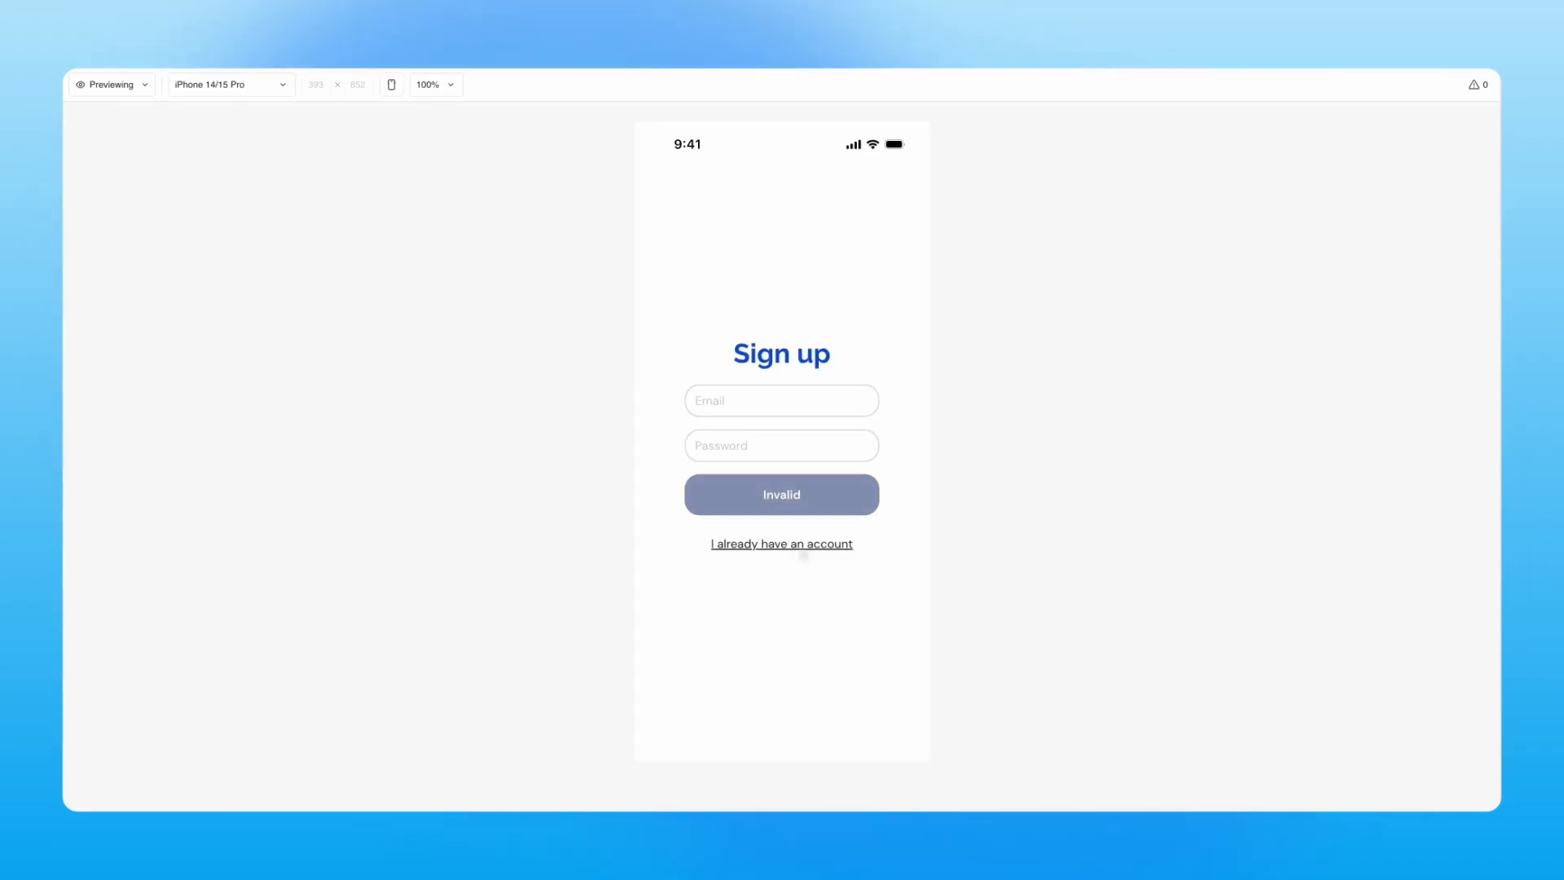